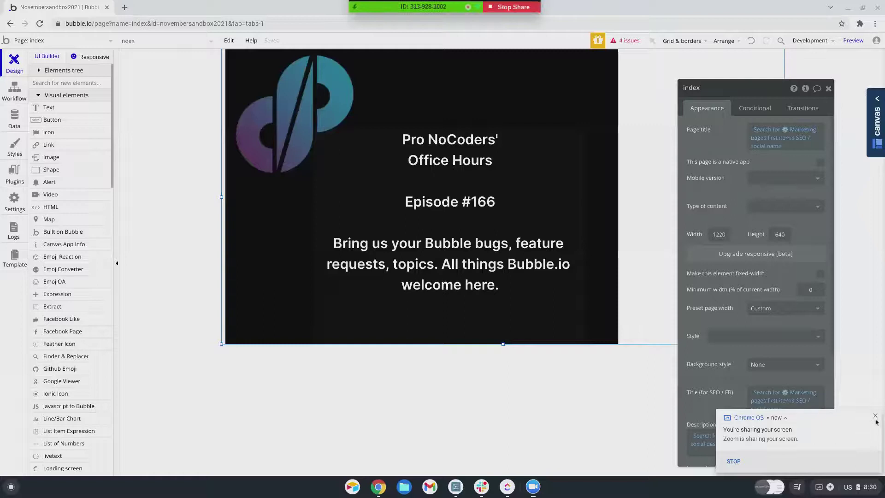
- Dismiss the screen-sharing notification and show, then hide, the meeting participant video window
click(879, 418)
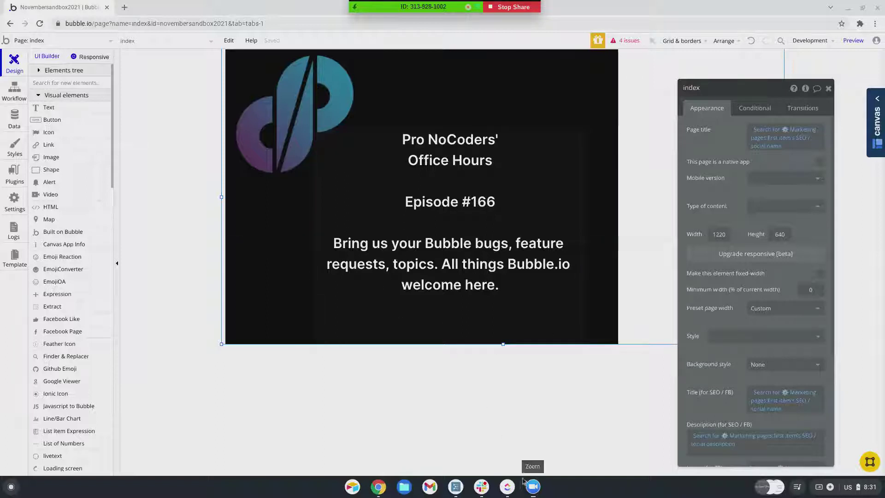
click(536, 485)
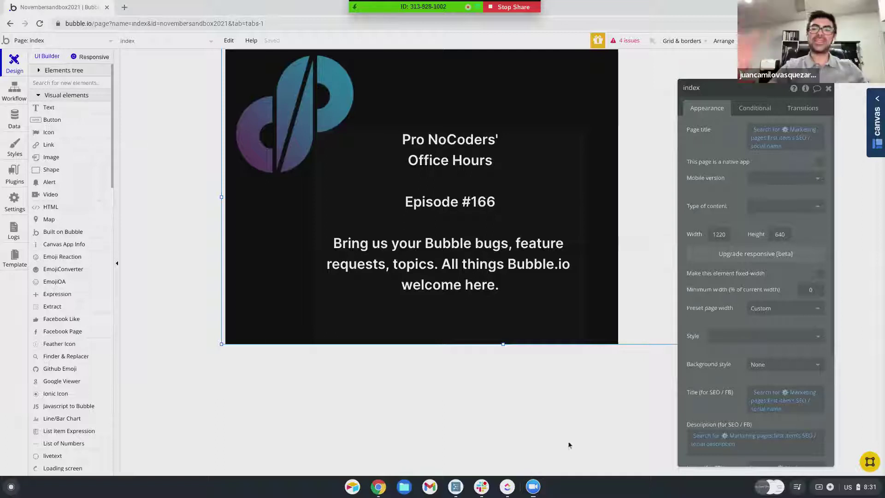
click(535, 488)
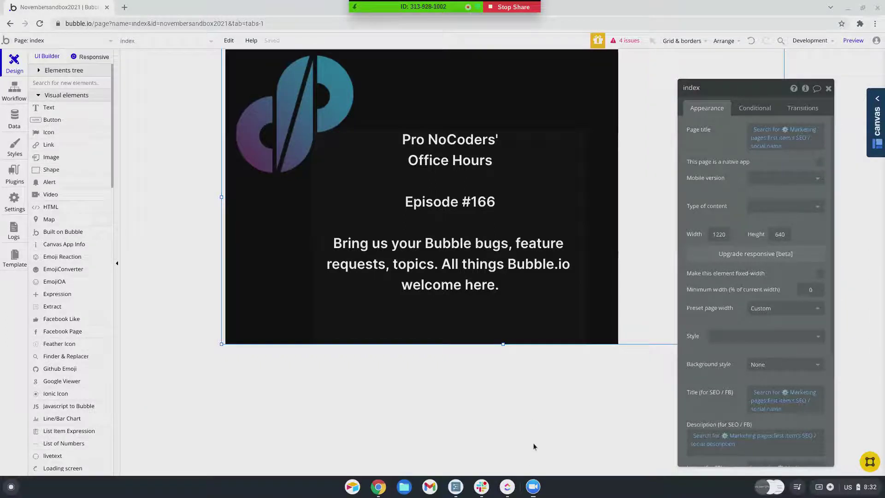
click(534, 488)
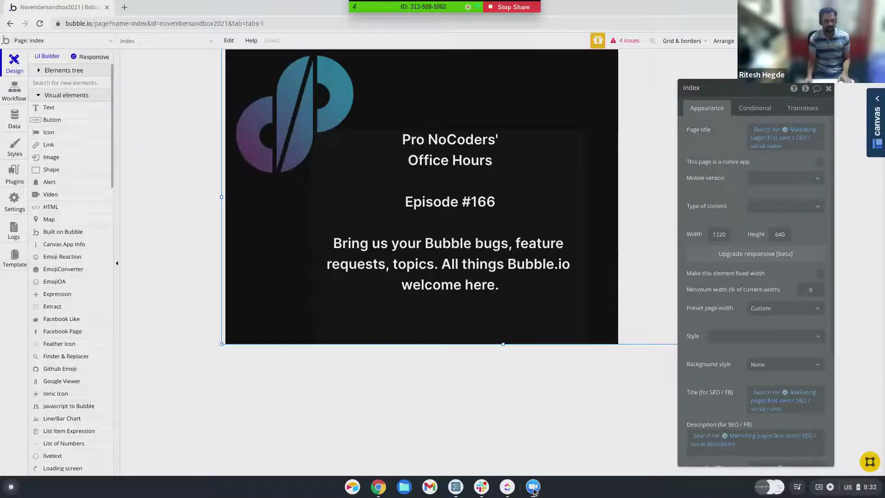
click(518, 404)
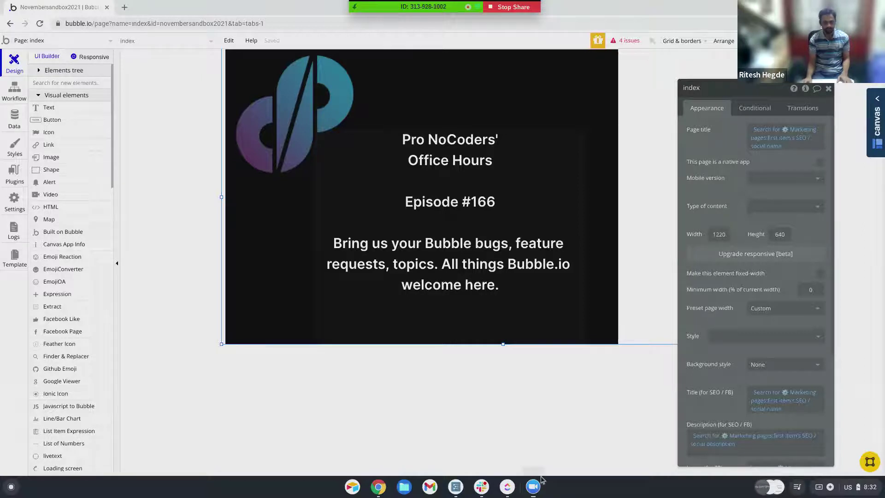
click(533, 487)
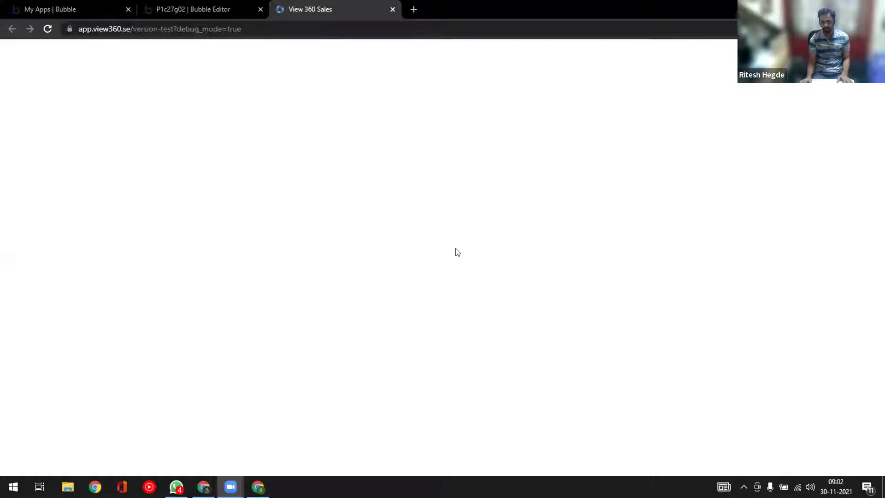
- Return from the editor to the running View 360 Sales app and open the All sales list
click(198, 10)
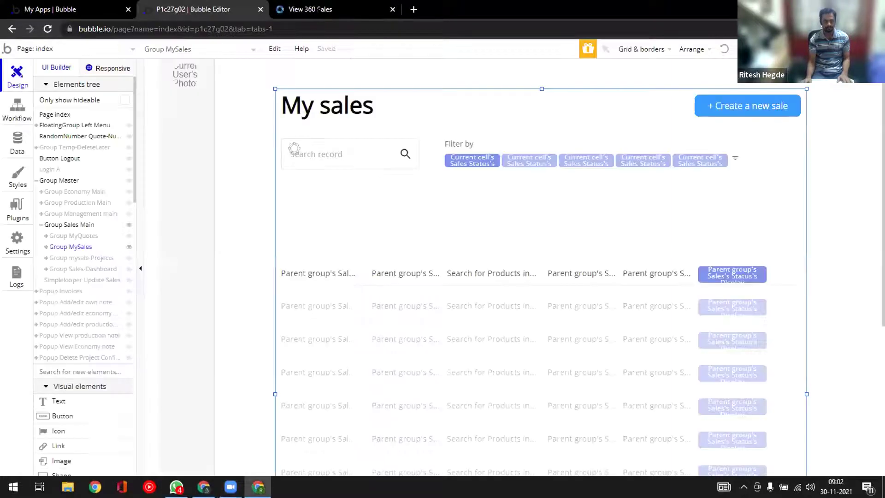
click(319, 10)
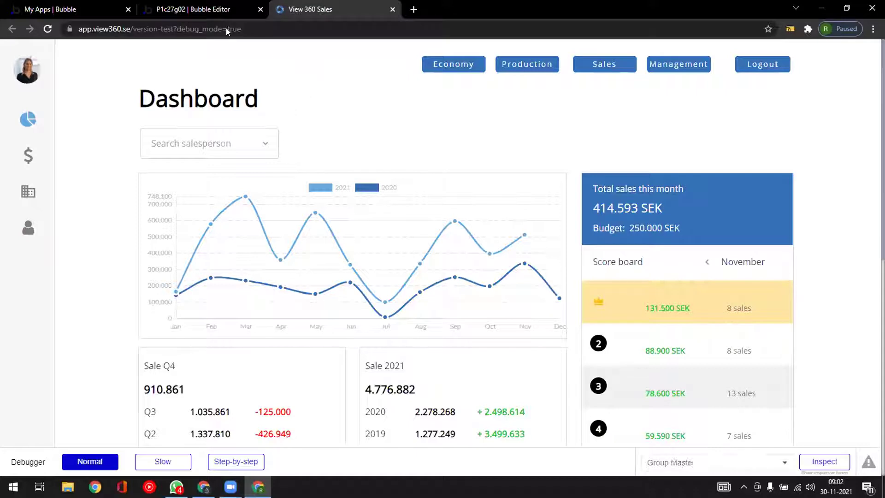
click(28, 155)
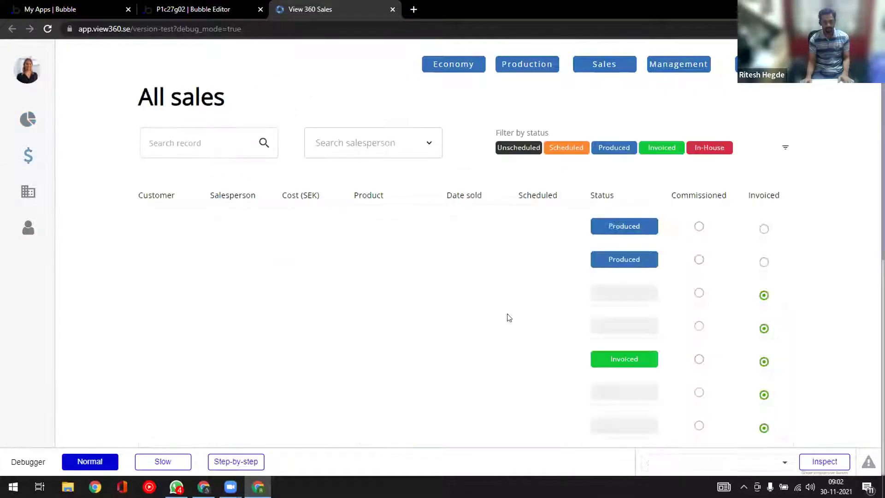
- Scroll down to the All sales pagination bar and jump to the last page, 110
scroll(486, 300, down, 3)
scroll(375, 306, down, 4)
scroll(371, 300, up, 4)
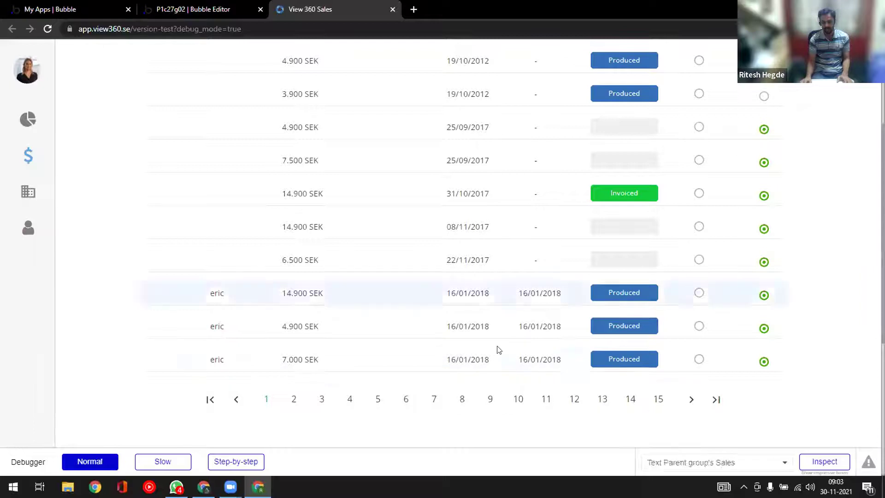
scroll(574, 353, up, 3)
scroll(574, 352, down, 2)
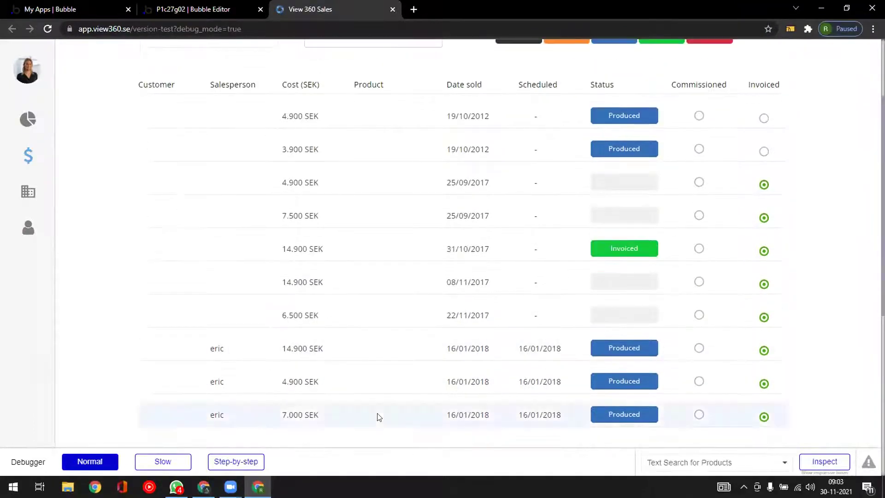
scroll(364, 405, down, 3)
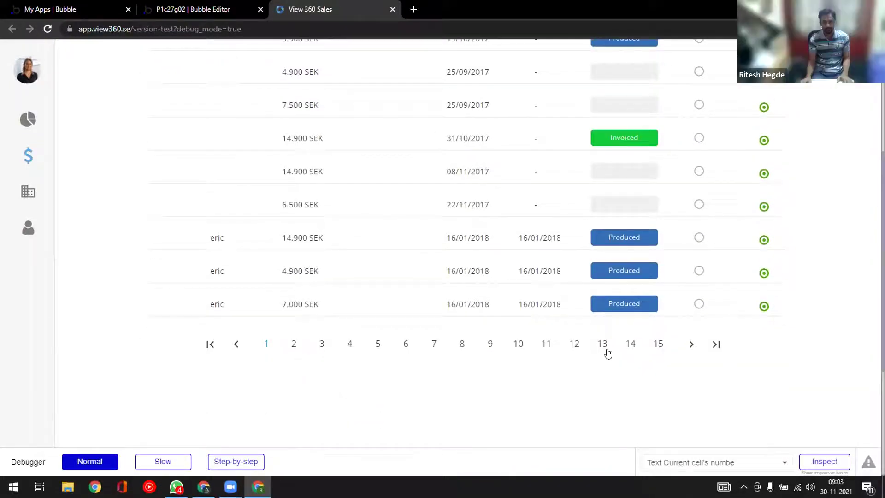
scroll(606, 352, up, 3)
scroll(607, 349, down, 1)
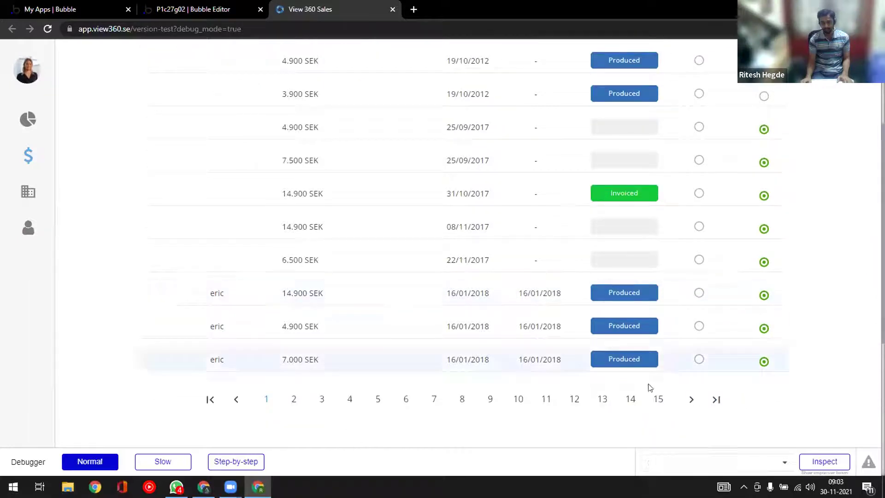
click(711, 403)
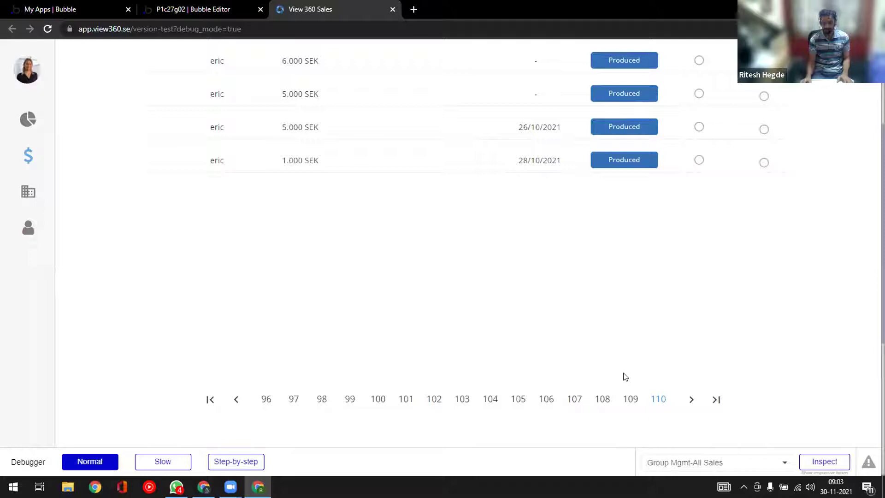
- Scroll between the table header and pagination on page 110 to review its four Produced sales
scroll(624, 374, up, 3)
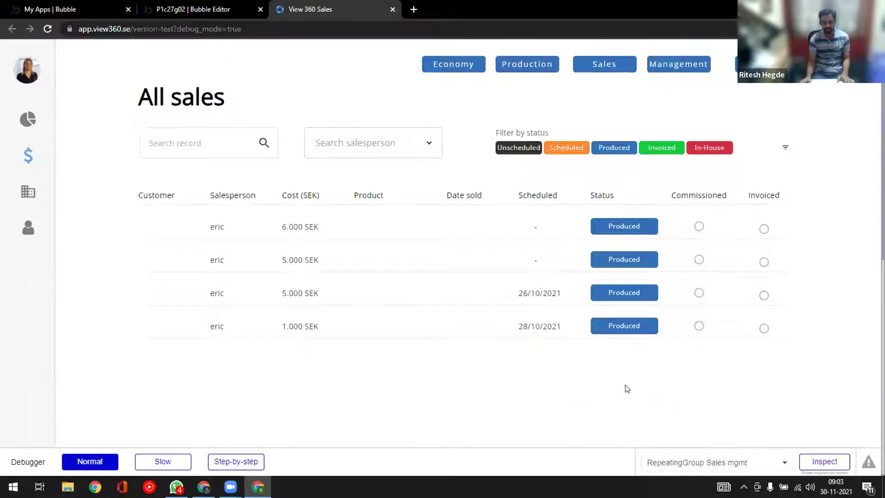
scroll(625, 377, down, 1)
scroll(626, 389, down, 2)
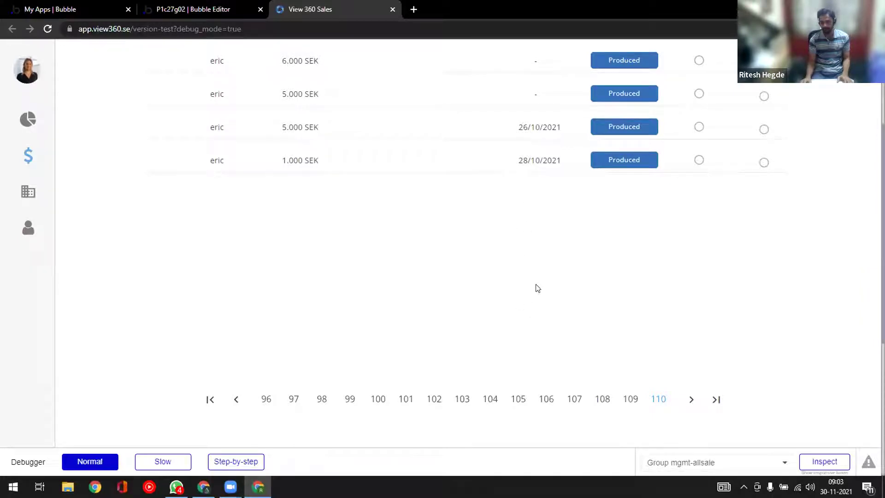
scroll(535, 288, up, 2)
scroll(484, 311, down, 2)
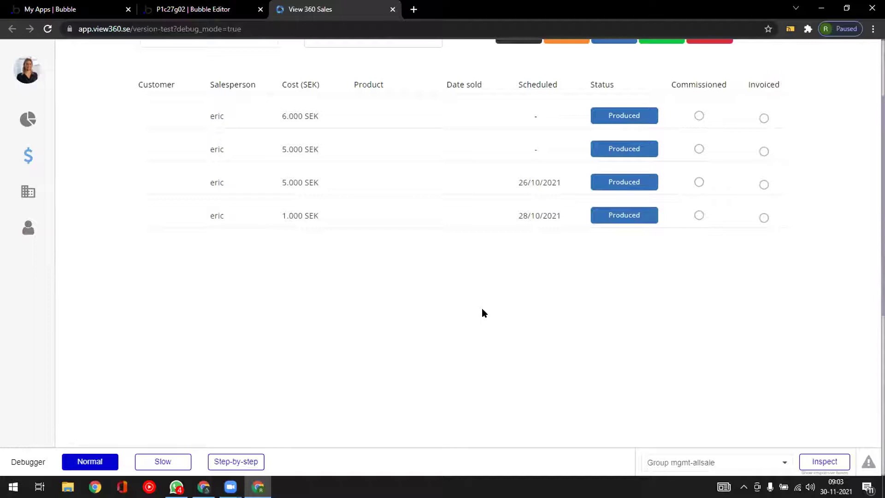
scroll(484, 313, up, 1)
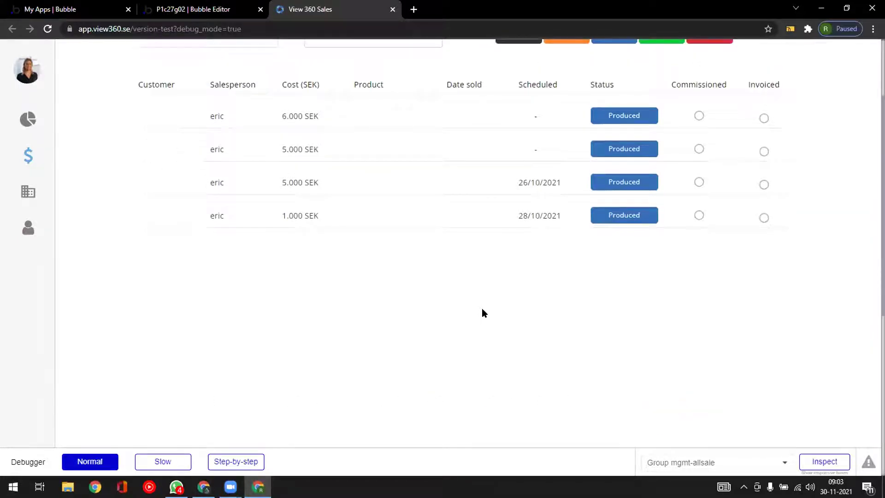
scroll(482, 313, down, 1)
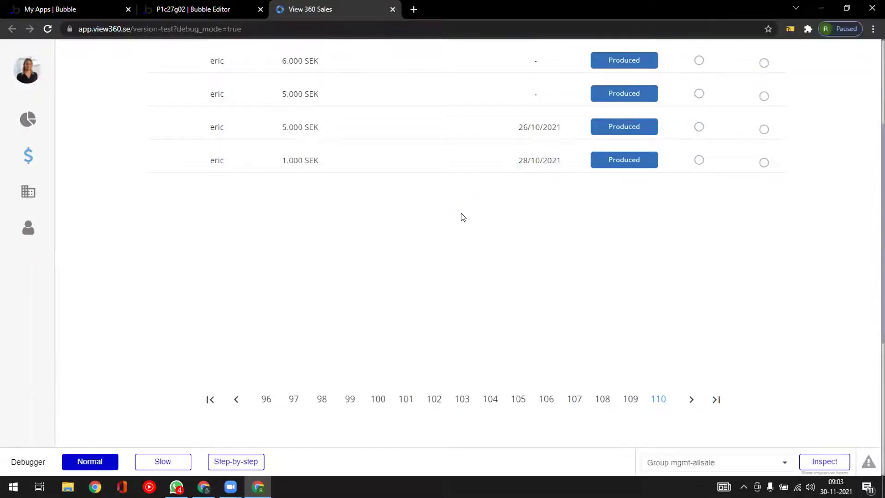
scroll(462, 217, up, 2)
scroll(478, 263, down, 1)
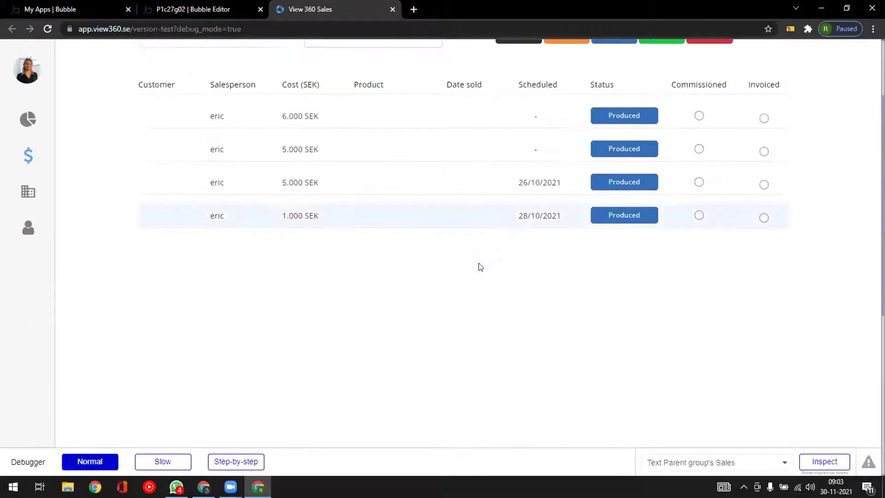
scroll(478, 267, down, 1)
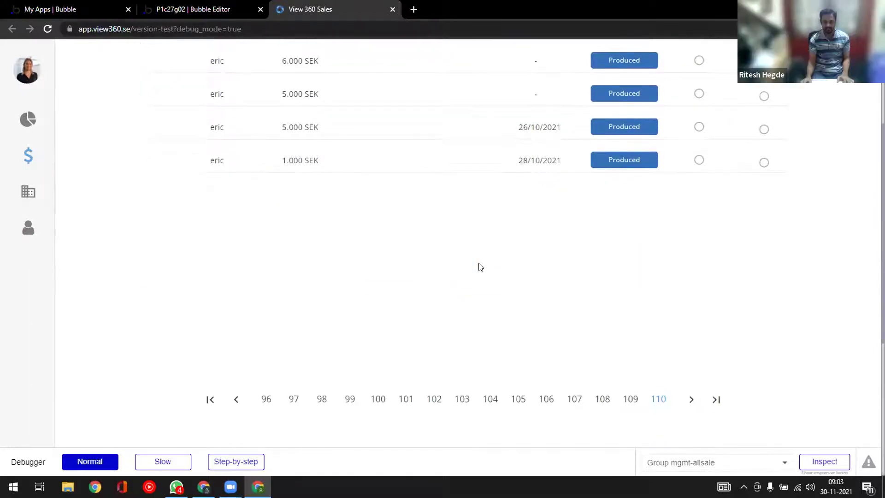
scroll(479, 267, up, 1)
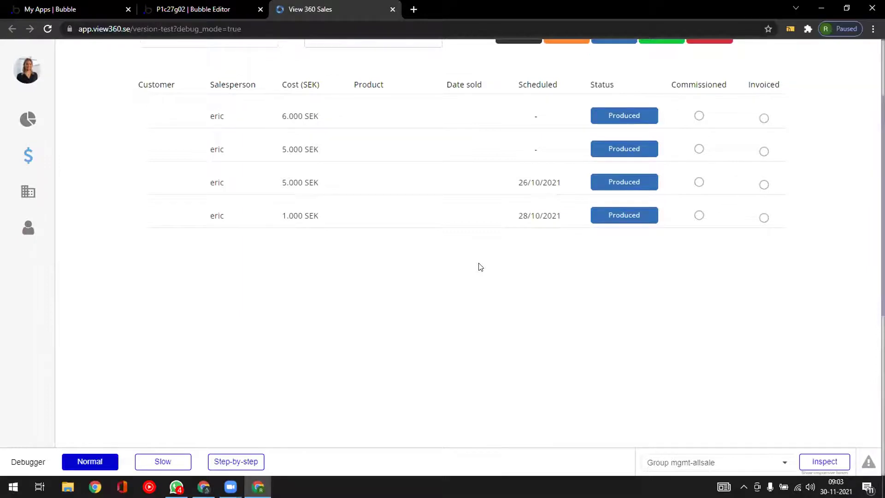
scroll(479, 266, up, 2)
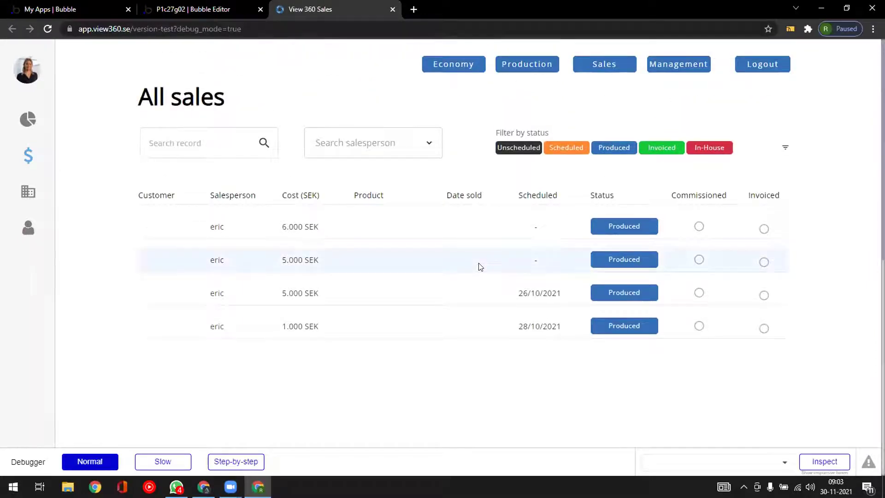
scroll(496, 297, down, 2)
scroll(501, 302, down, 2)
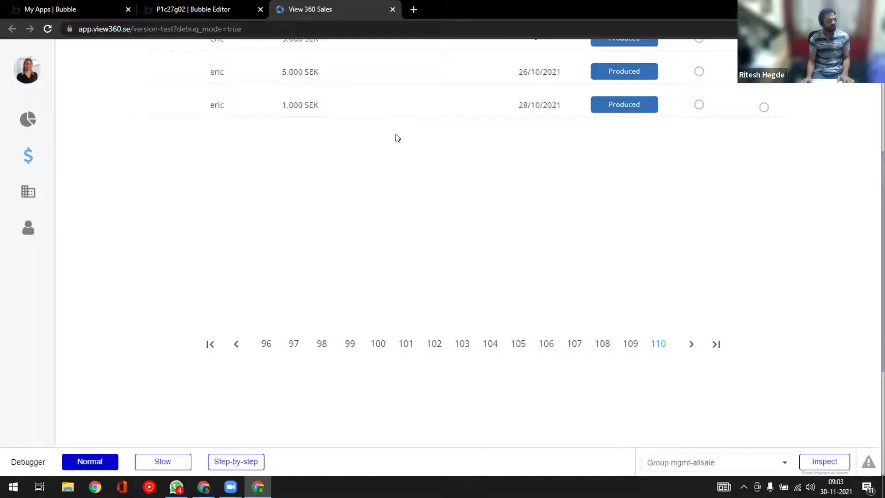
scroll(402, 167, up, 5)
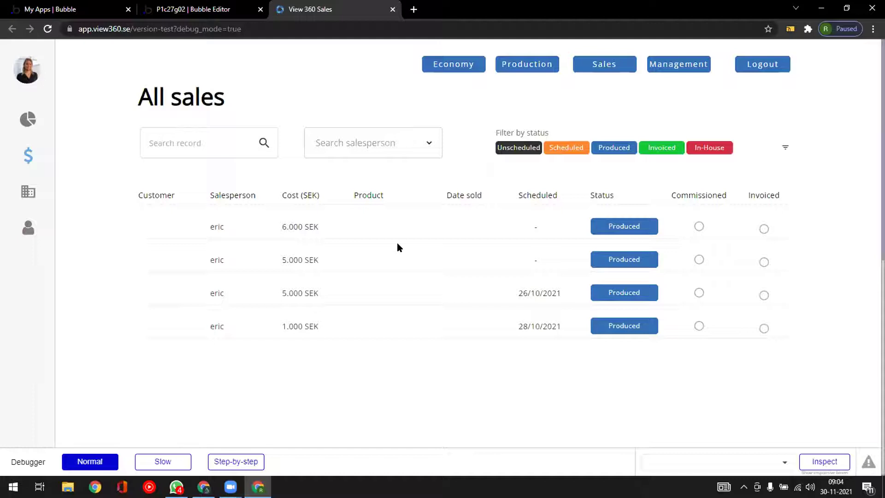
scroll(377, 346, down, 5)
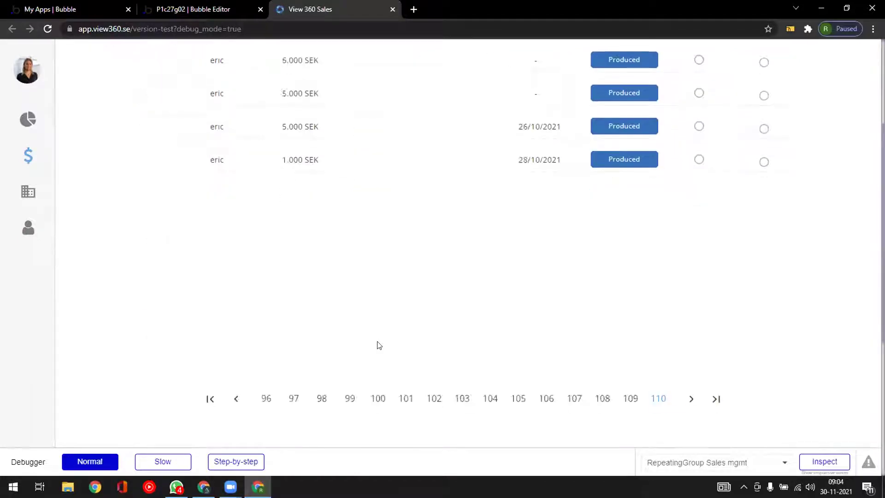
scroll(395, 227, up, 1)
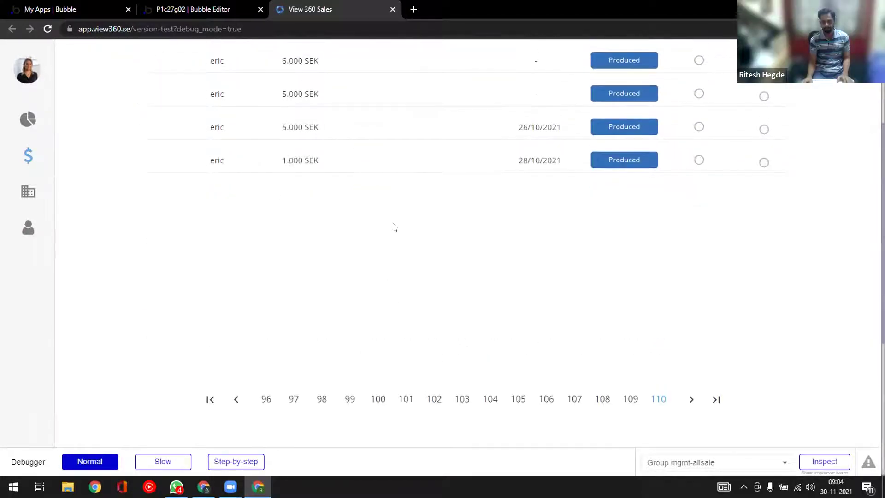
scroll(394, 227, up, 1)
scroll(395, 227, down, 1)
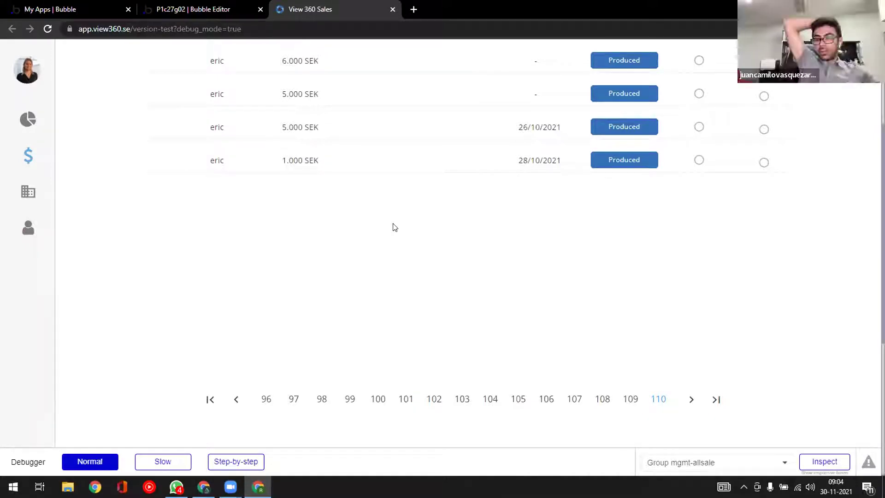
scroll(395, 227, up, 1)
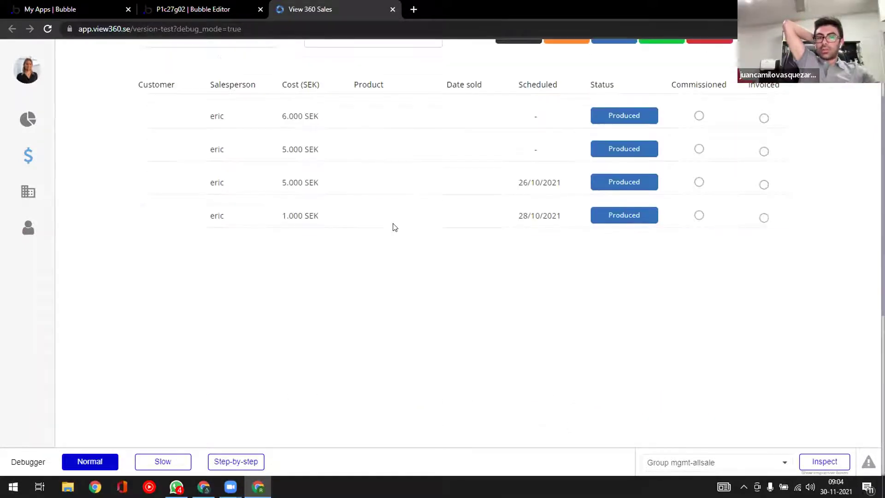
scroll(394, 227, down, 1)
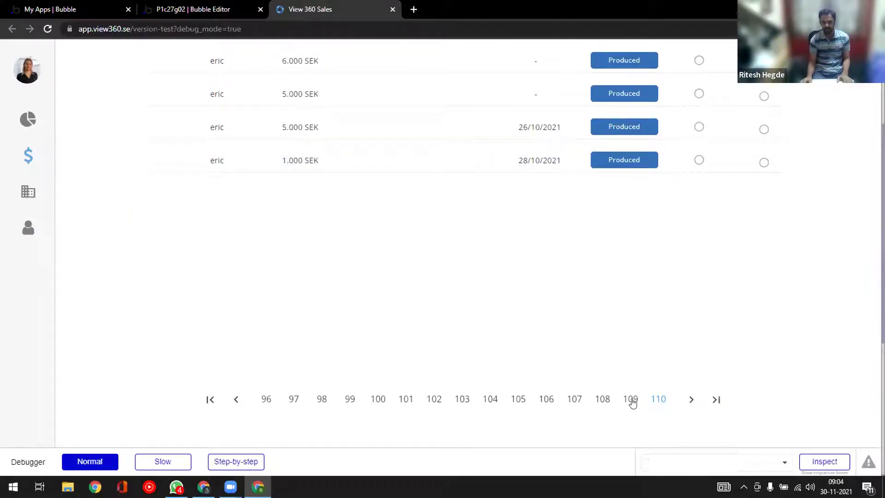
click(629, 401)
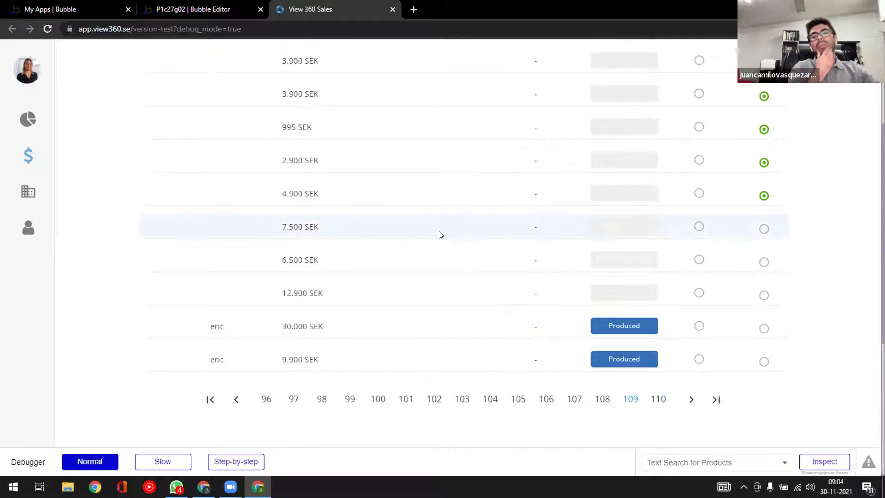
scroll(440, 235, up, 2)
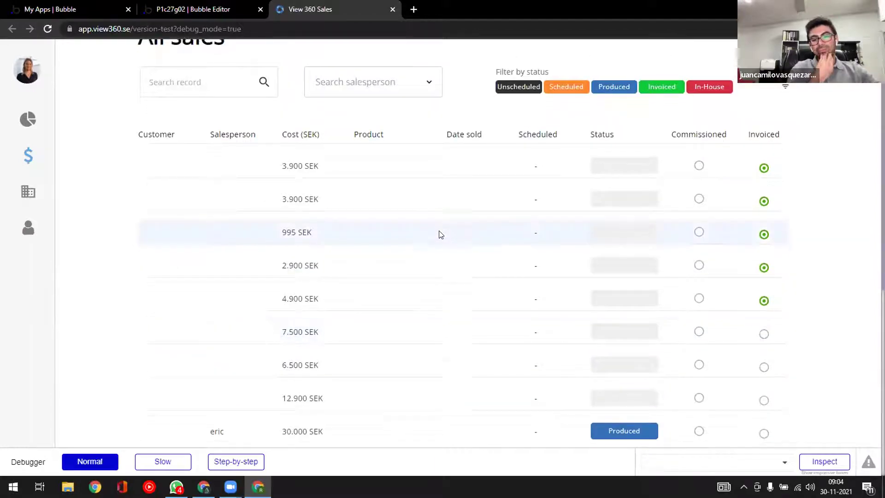
scroll(439, 231, down, 1)
scroll(440, 244, down, 1)
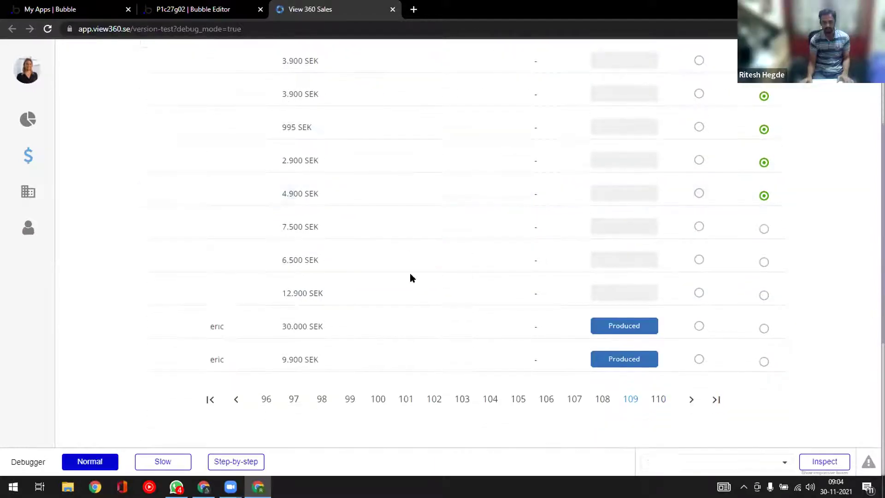
click(658, 400)
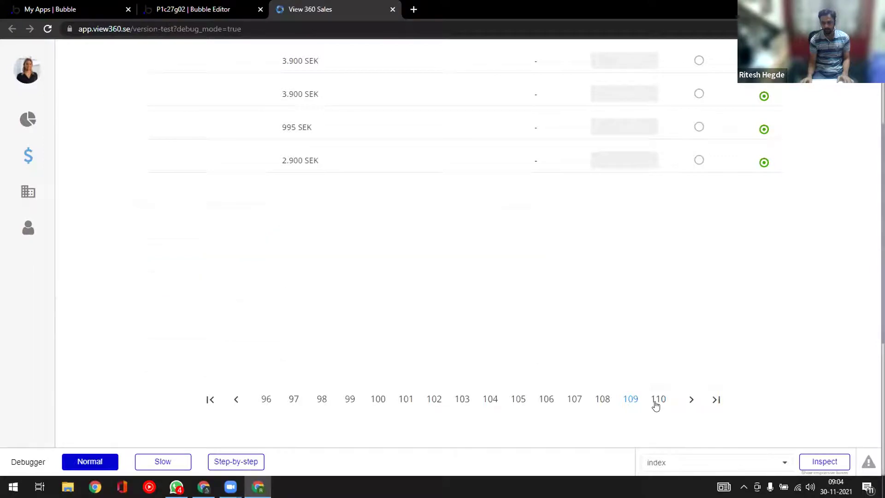
scroll(353, 354, up, 1)
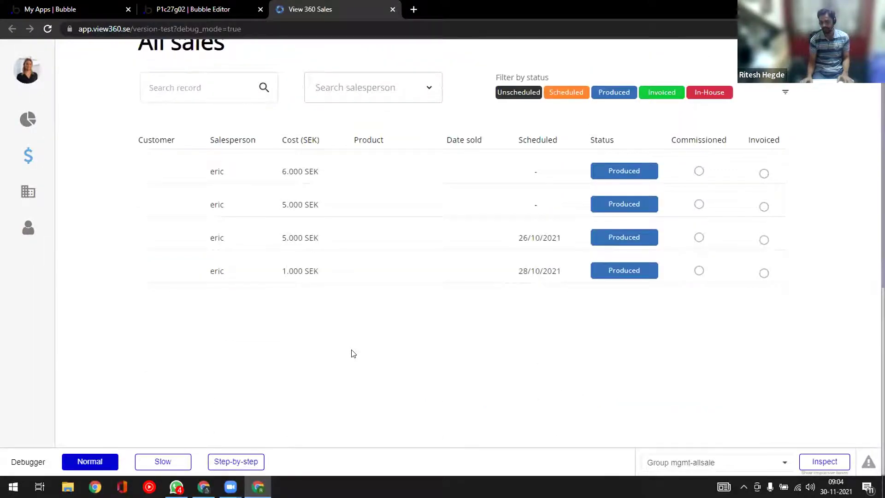
scroll(351, 356, down, 2)
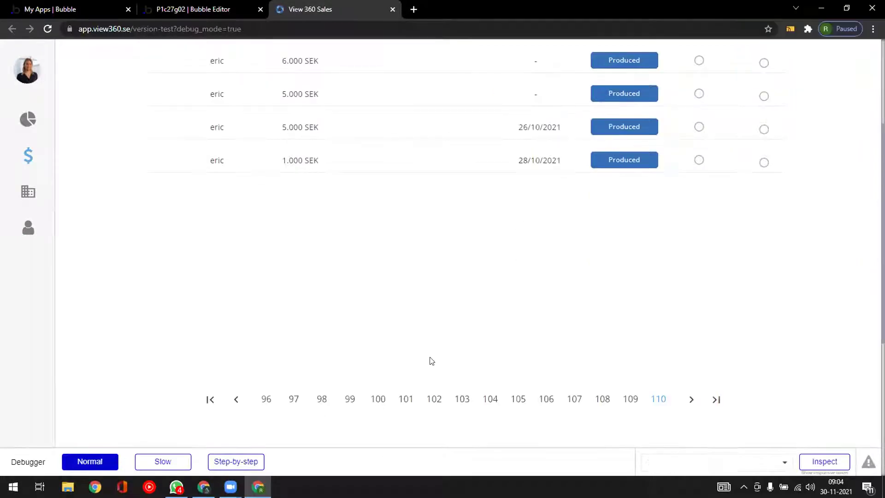
scroll(431, 361, up, 3)
scroll(431, 361, down, 1)
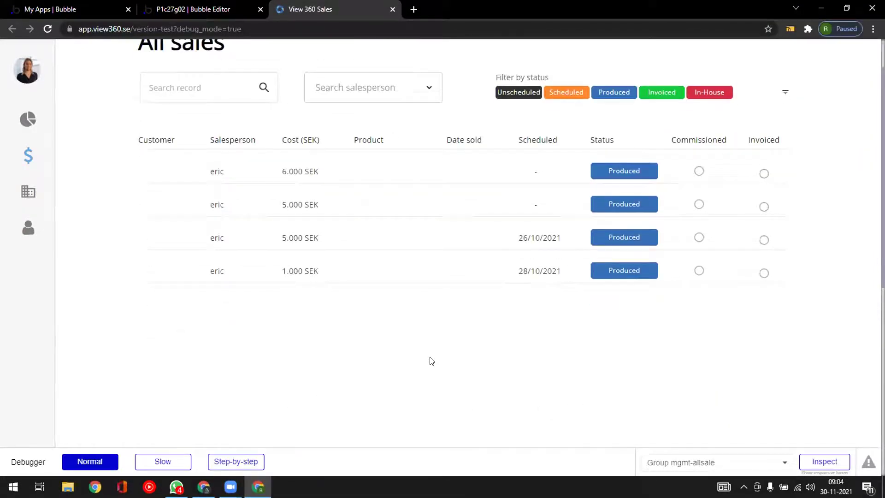
scroll(432, 361, down, 1)
scroll(431, 361, down, 1)
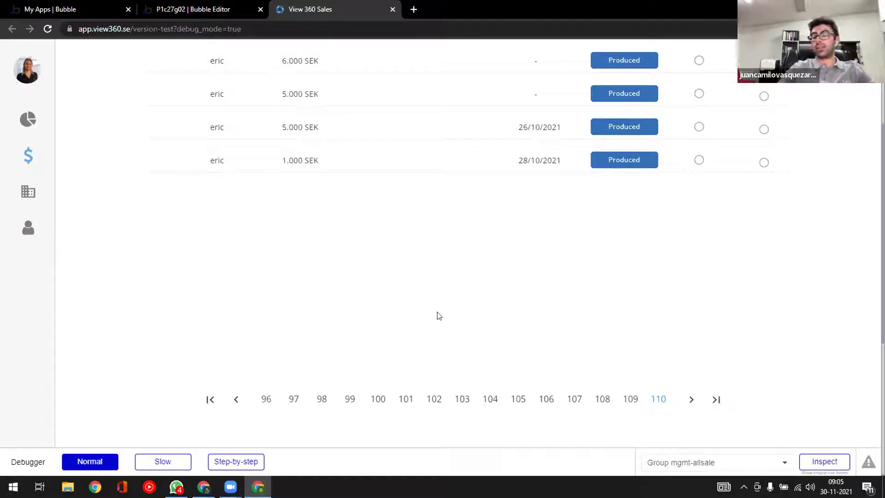
scroll(438, 315, up, 2)
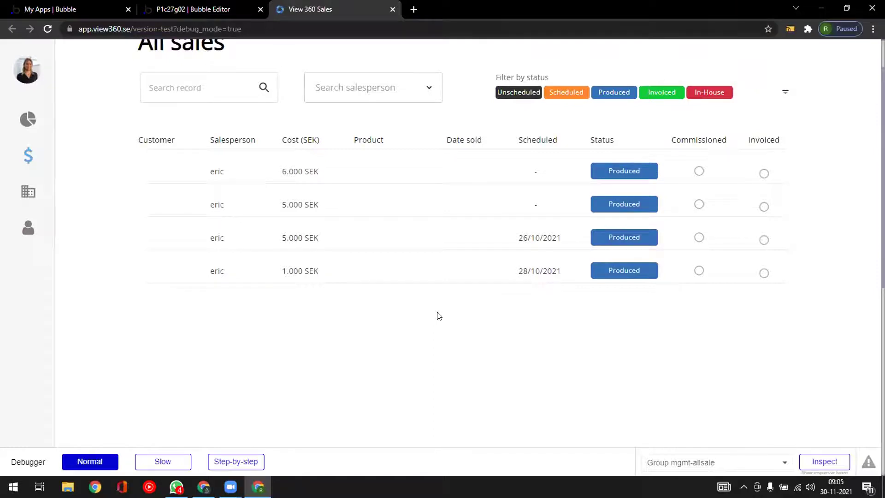
scroll(439, 316, up, 1)
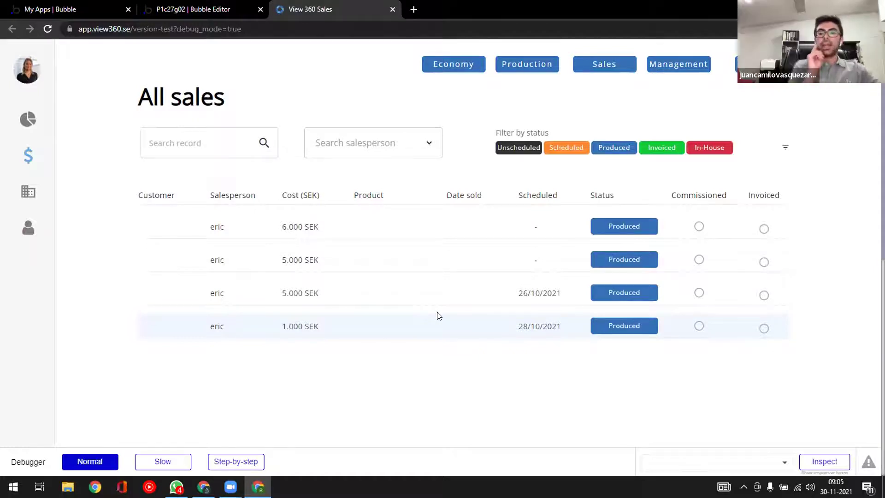
scroll(439, 315, down, 3)
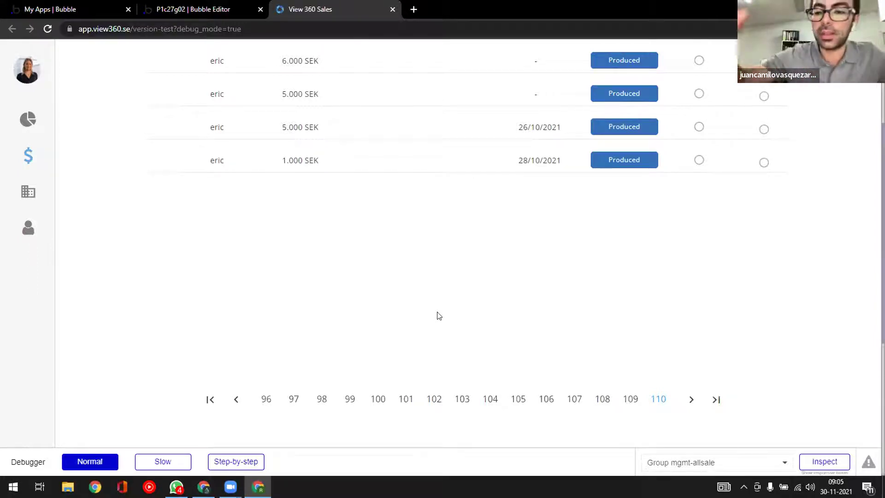
- Open RepeatingGroup Sales-Mysales properties (10 rows by 1 column), briefly checking parent group mysale-list
click(193, 10)
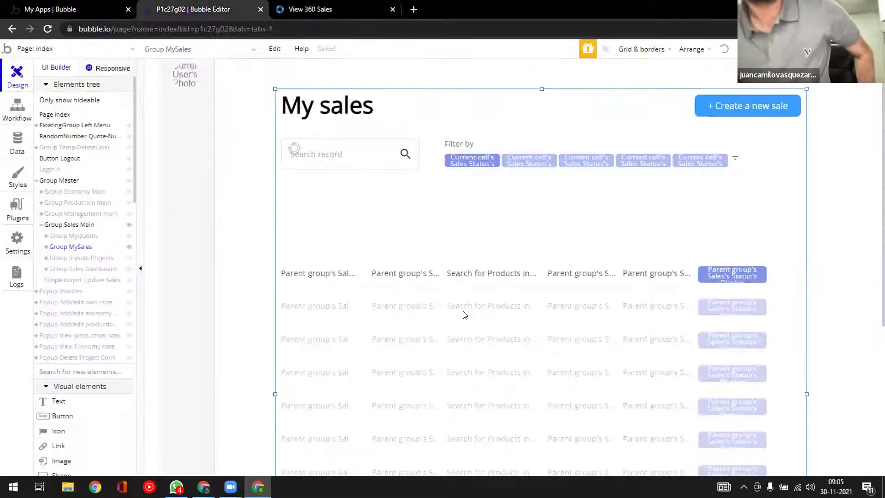
scroll(449, 313, down, 6)
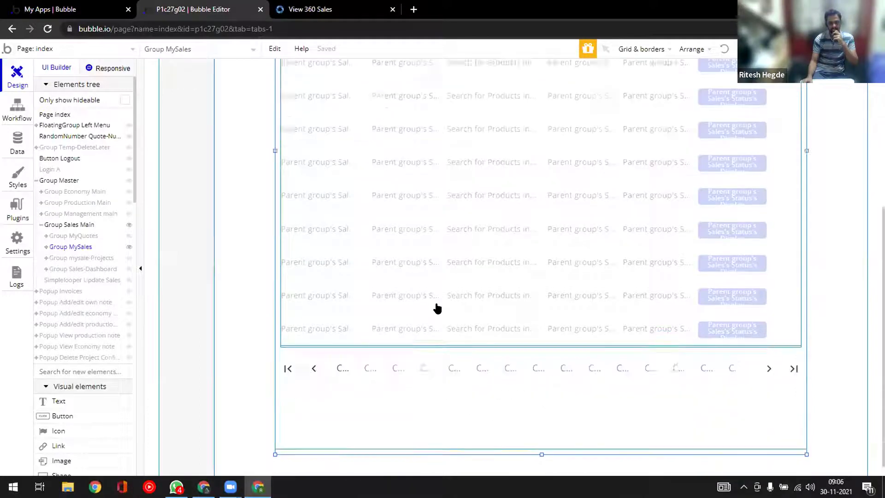
scroll(438, 276, up, 1)
click(440, 240)
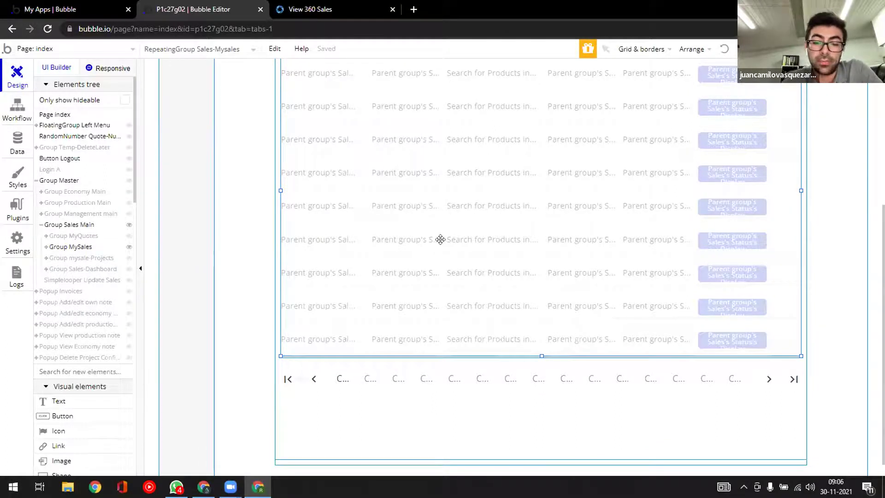
double_click(440, 240)
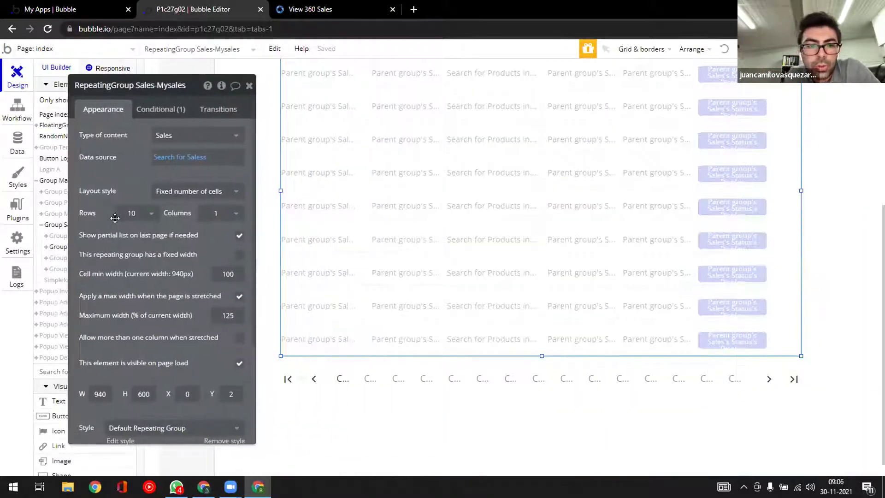
scroll(161, 304, down, 1)
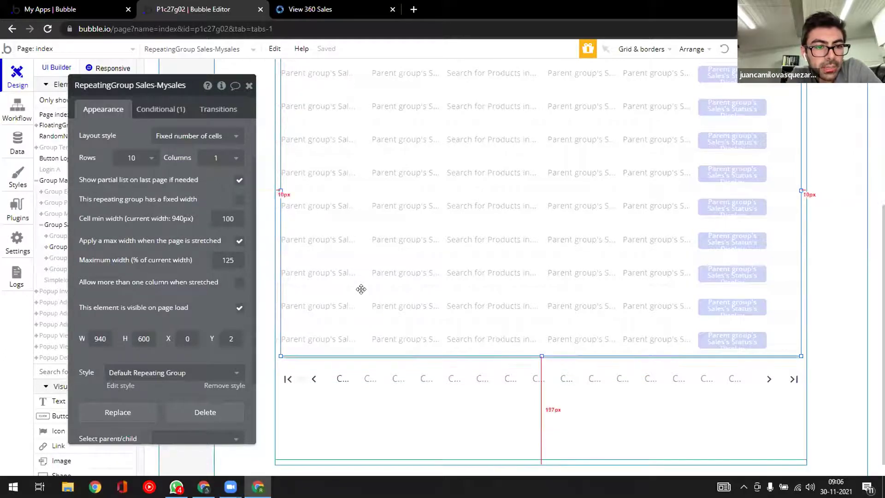
click(330, 354)
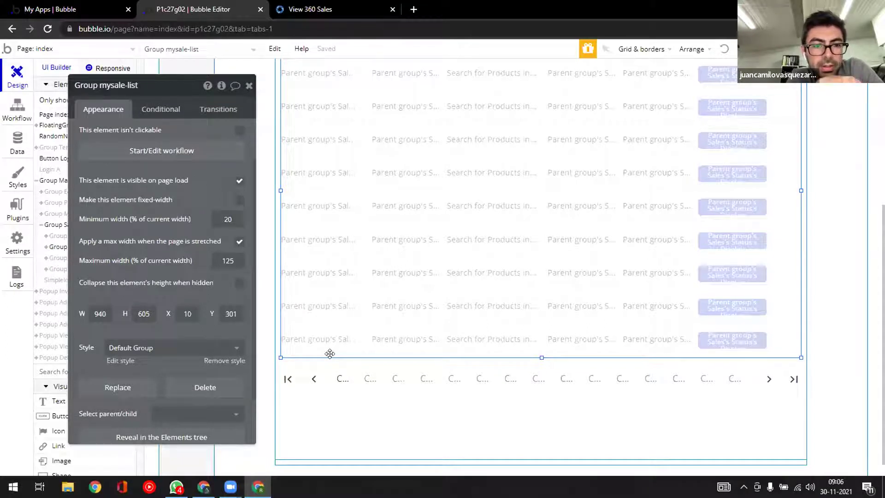
click(330, 284)
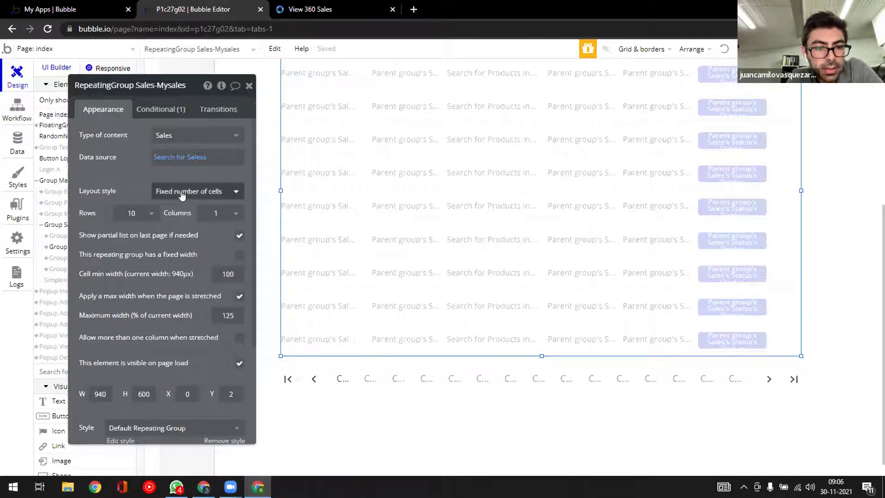
click(182, 192)
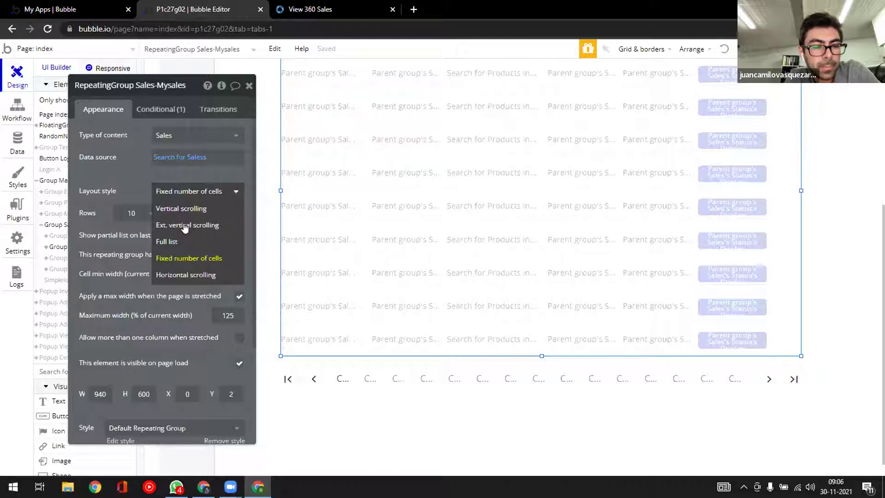
click(184, 226)
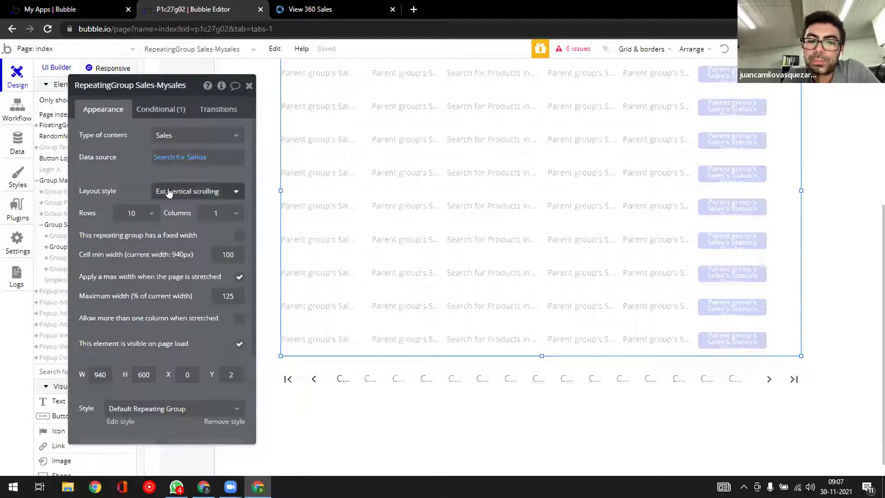
scroll(342, 204, up, 3)
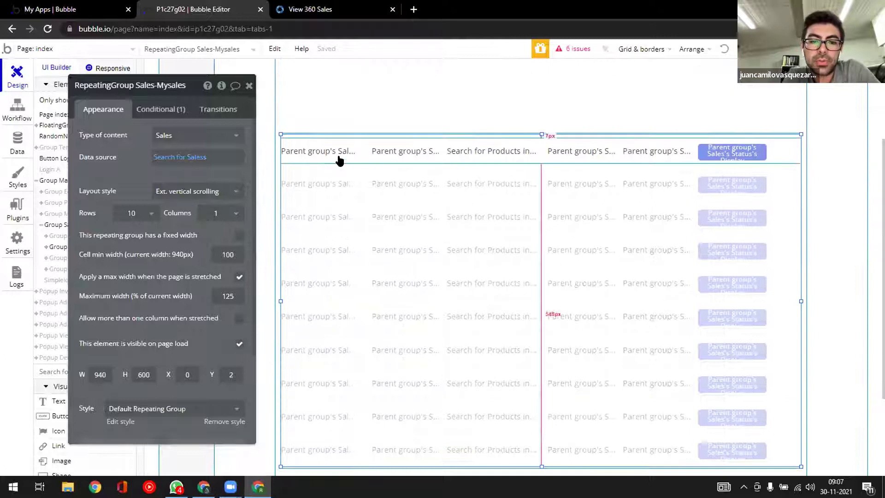
click(359, 158)
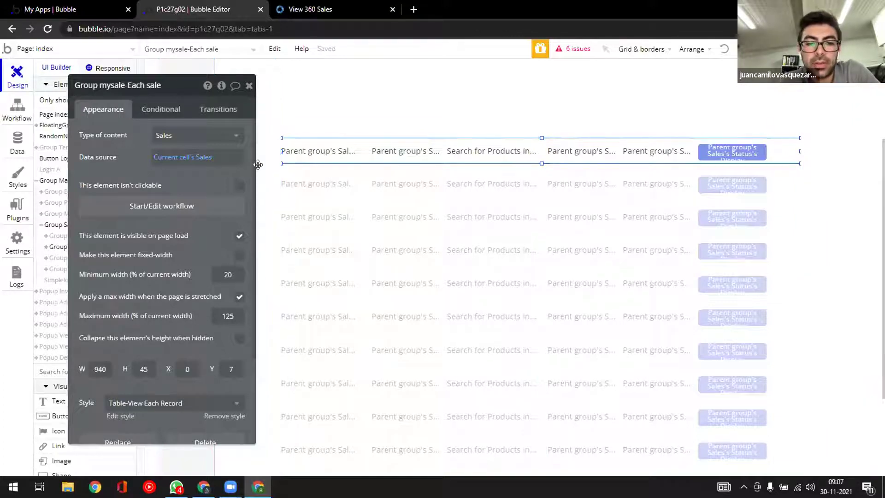
click(332, 231)
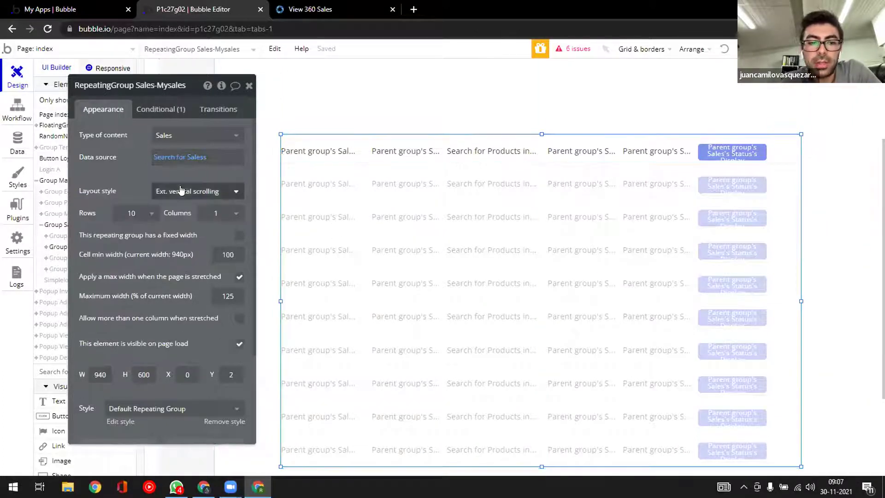
click(180, 191)
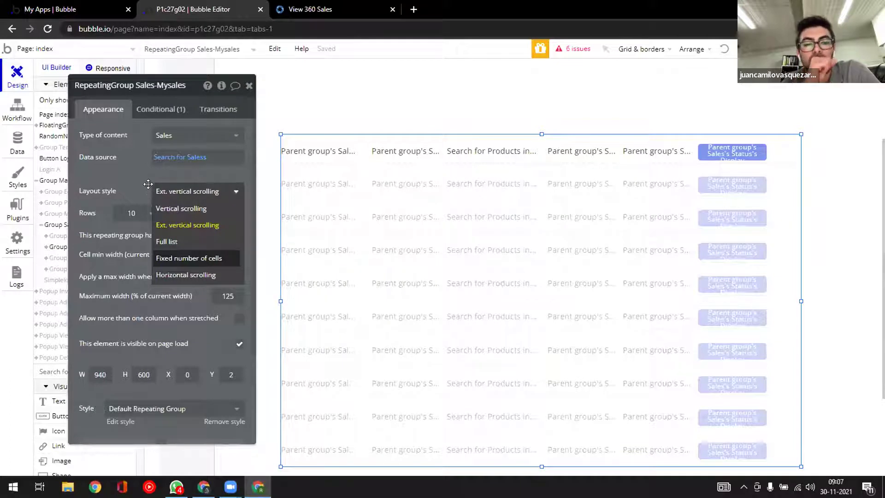
click(189, 258)
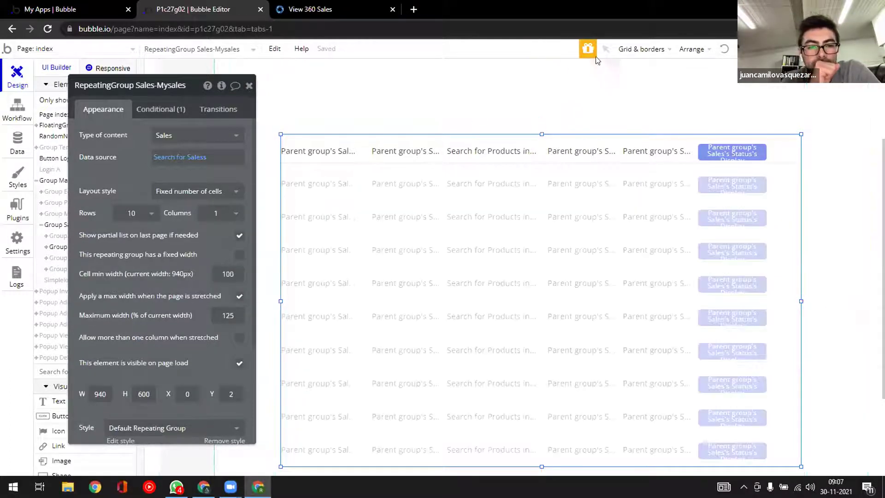
click(342, 239)
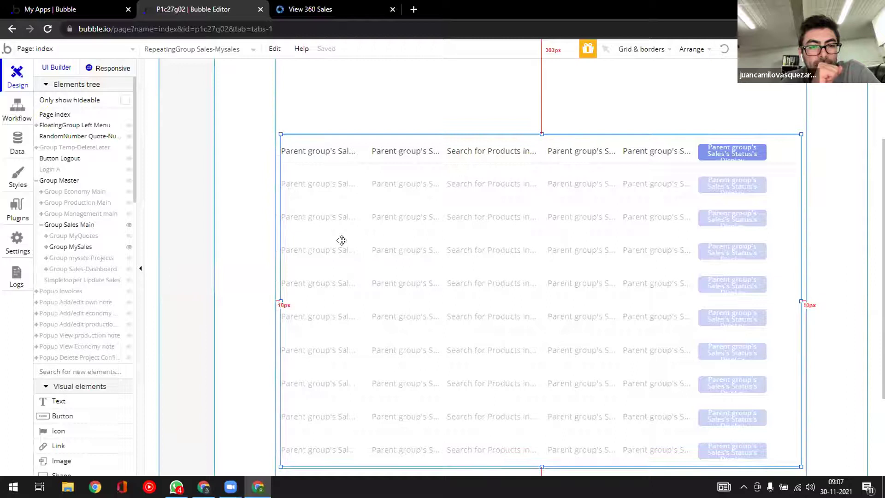
click(364, 153)
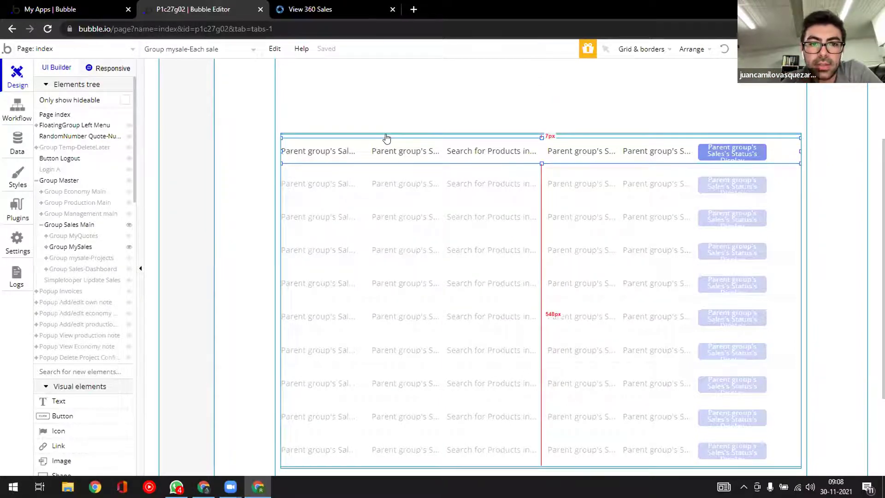
- Reload the live View 360 Sales app, turn on responsive box outlines, and inspect the $ sidebar icon
click(339, 8)
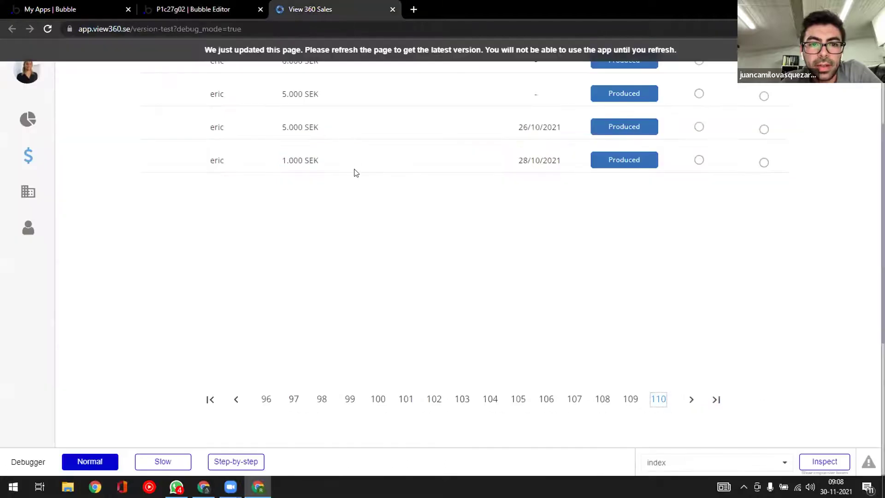
click(344, 52)
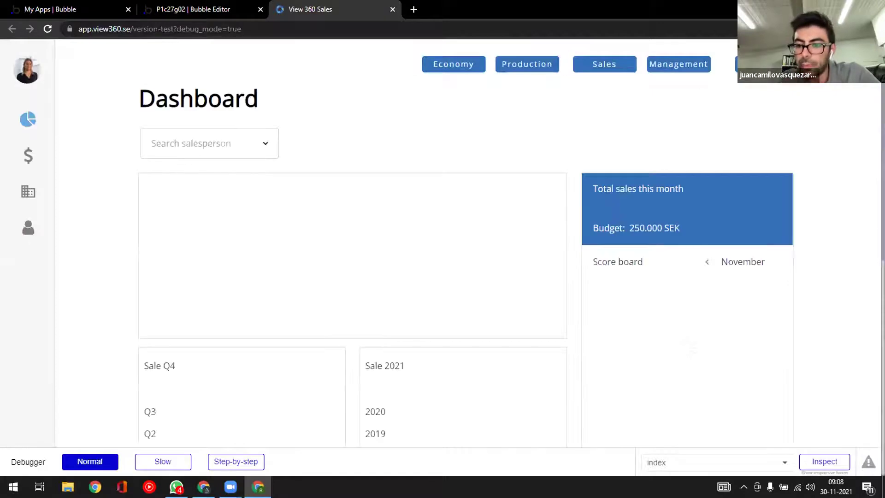
click(840, 473)
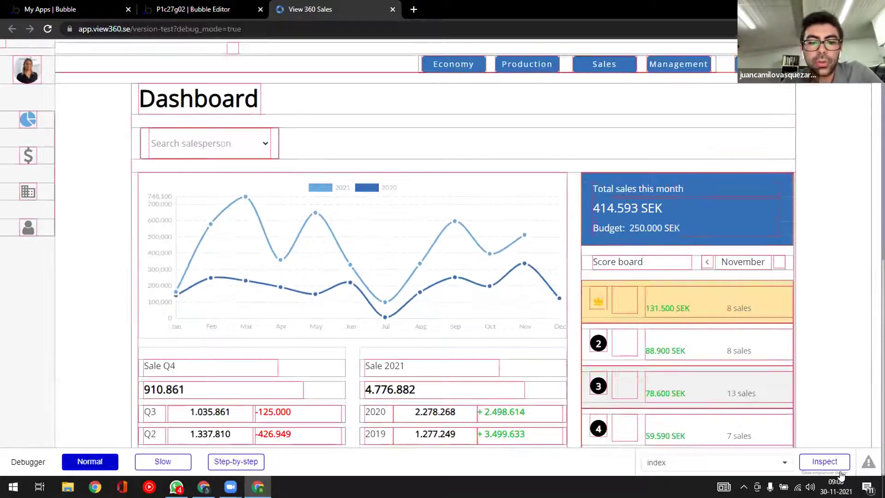
mouse_move(400, 308)
scroll(400, 308, down, 4)
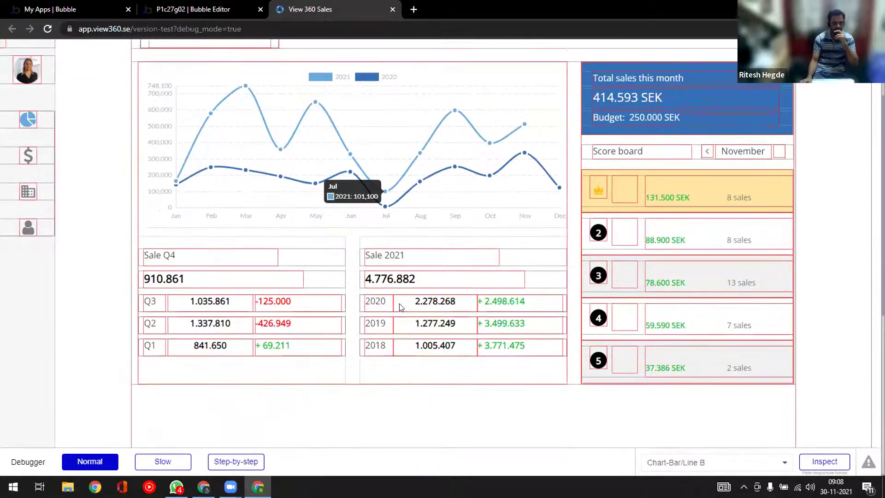
scroll(401, 308, down, 4)
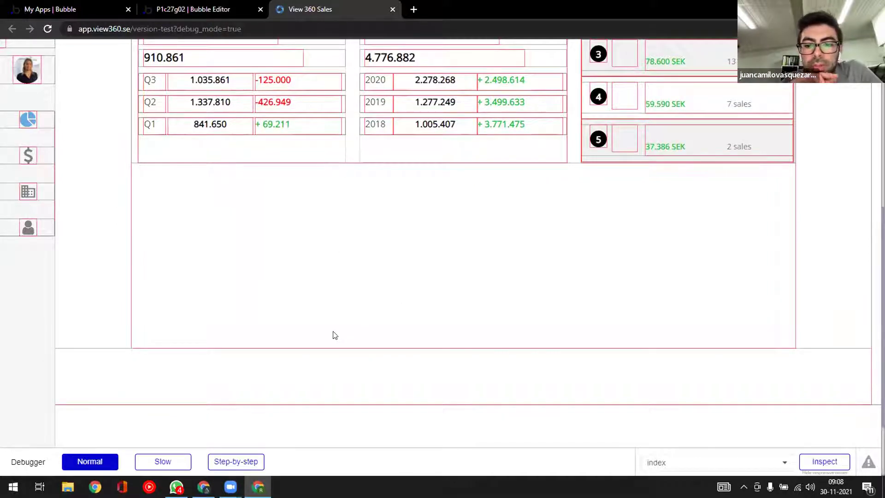
click(27, 156)
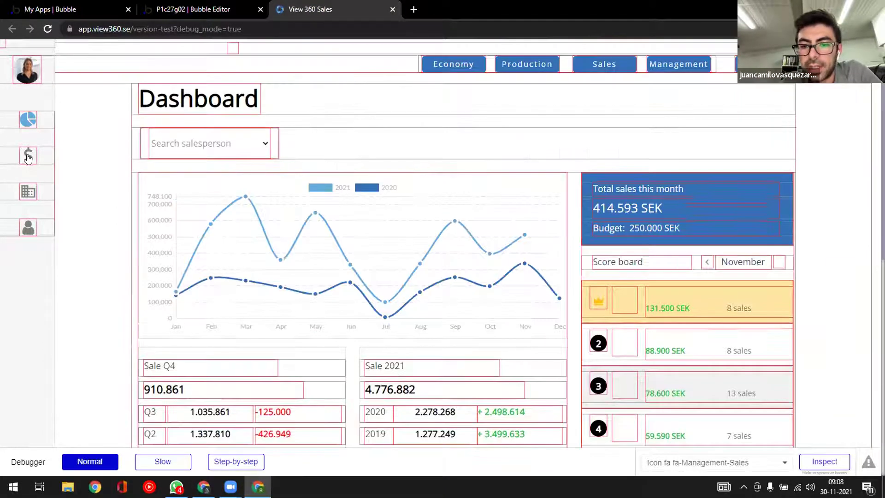
- Inspect the $ sales icon and dismiss each stretch explanation until the Group Master one appears
click(28, 158)
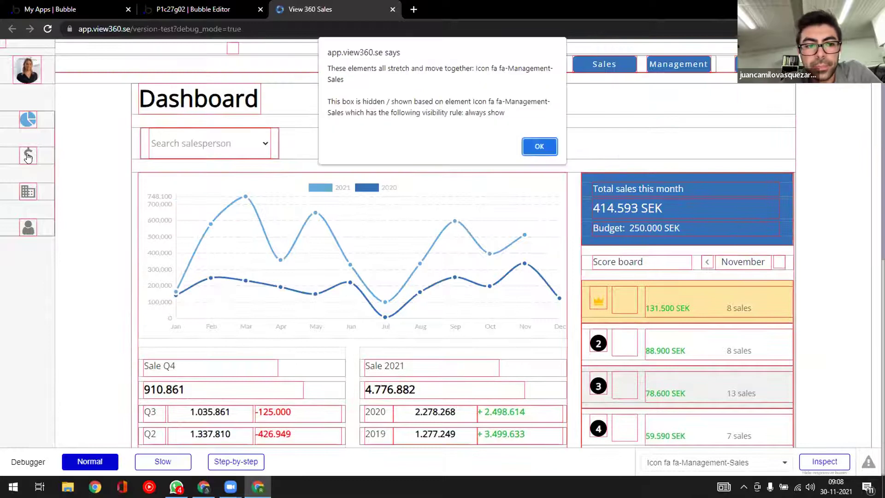
click(539, 147)
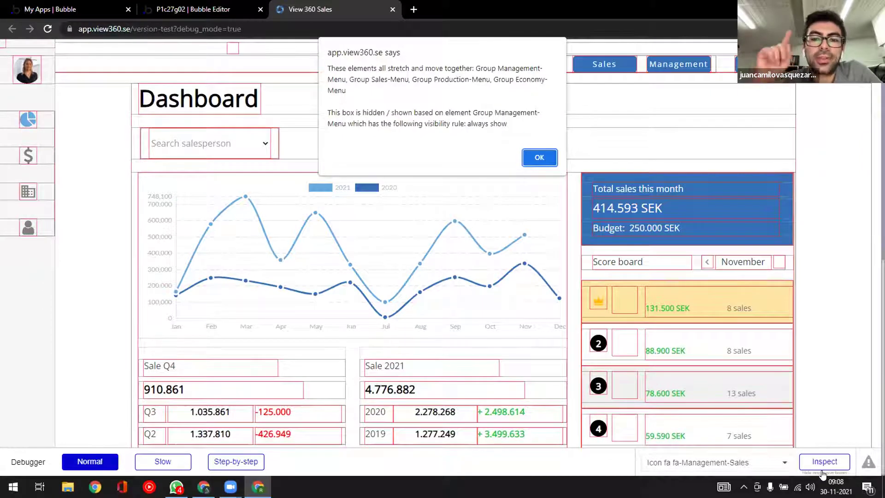
click(535, 159)
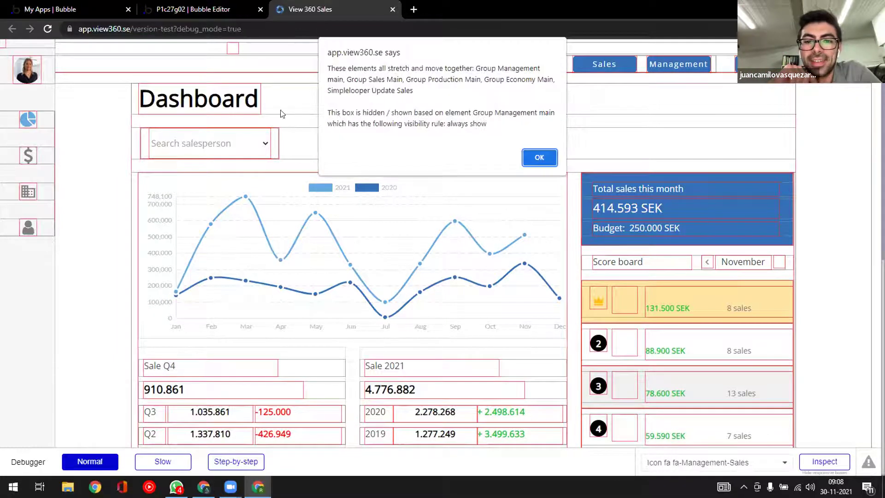
key(Return)
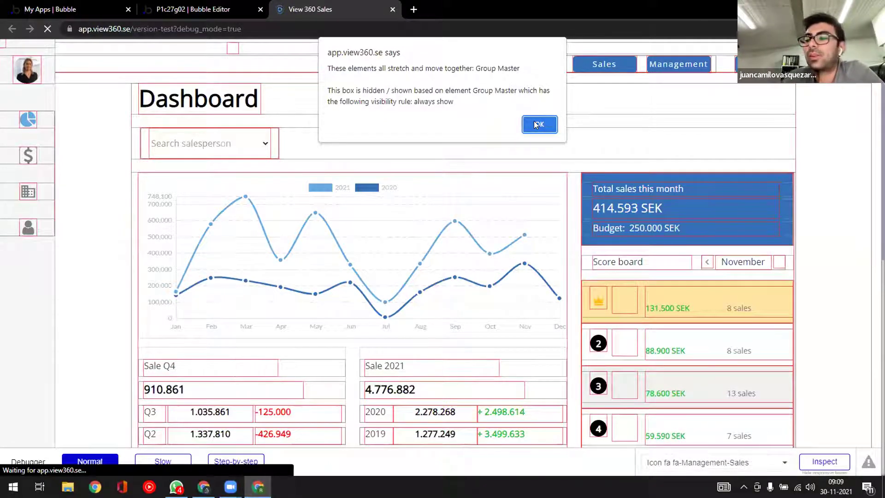
- Remove the debug mode parameter from the app address and reload without debug mode
drag(214, 29, 326, 30)
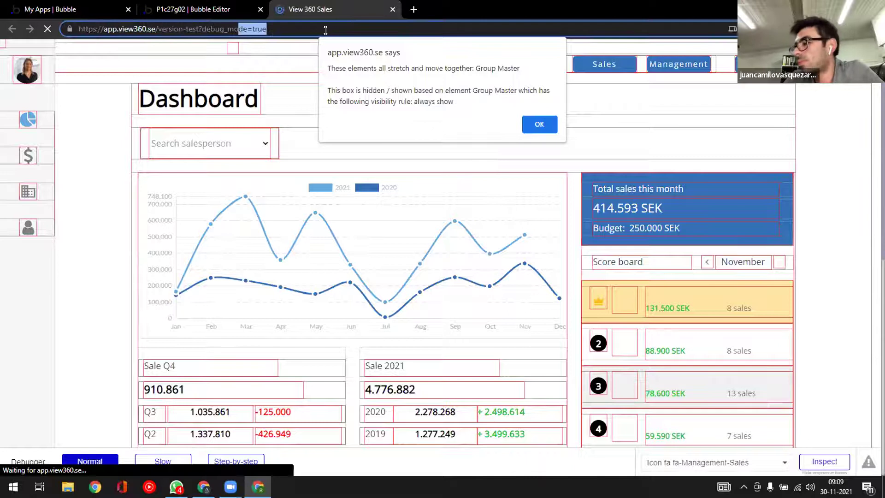
key(BackSpace)
key(BackSpace)
key(BackSpace)
key(BackSpace)
key(BackSpace)
key(BackSpace)
key(BackSpace)
key(BackSpace)
key(BackSpace)
key(BackSpace)
key(Return)
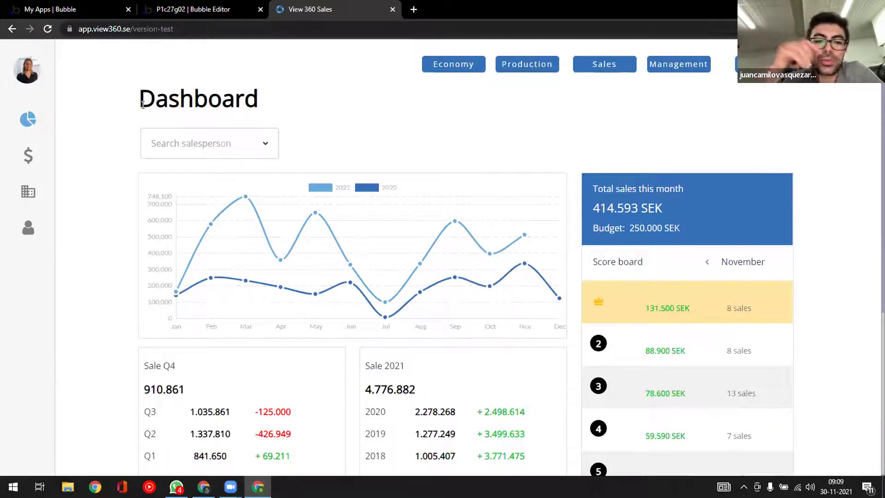
- Load the version-test address, then close the live app tab to return to the Bubble Editor
click(183, 29)
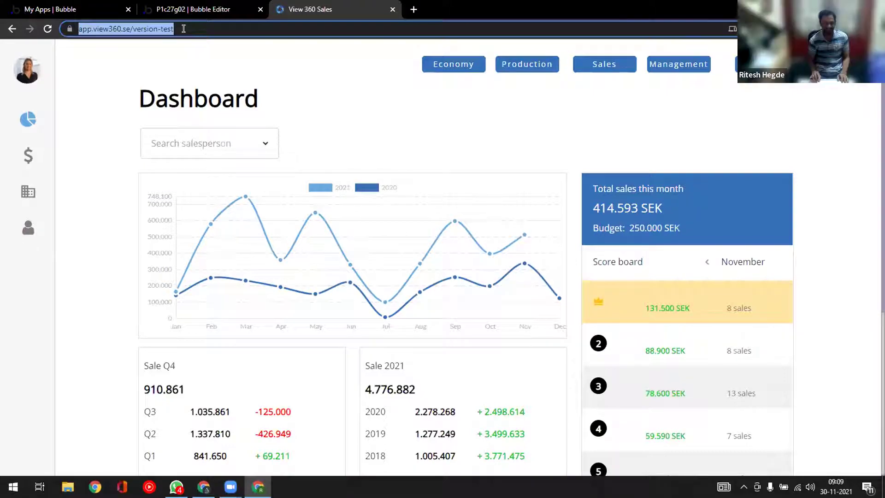
click(184, 29)
key(Down)
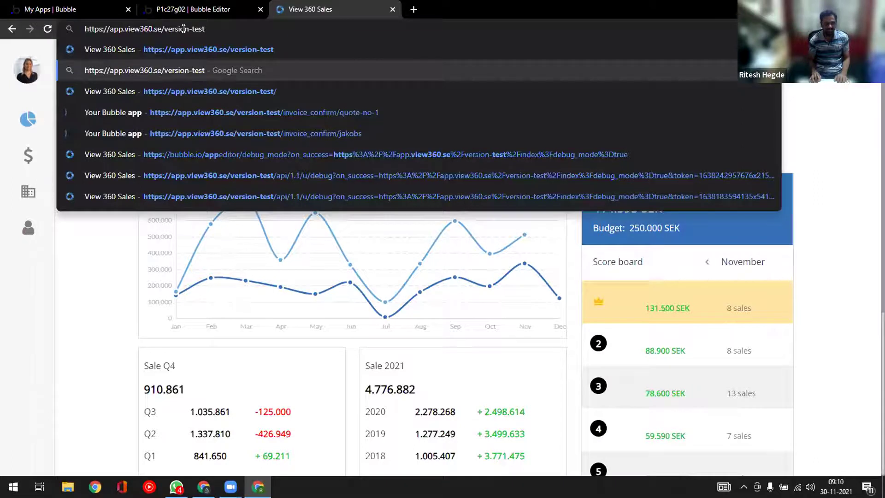
text(/d)
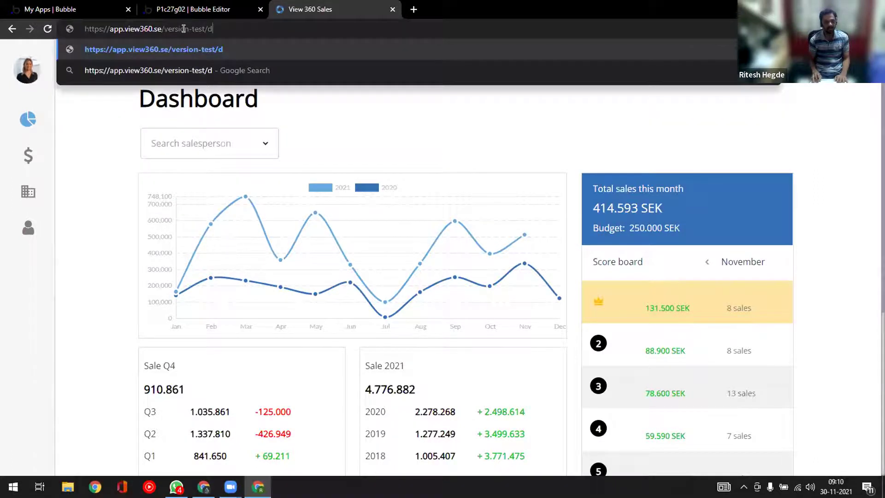
text(e)
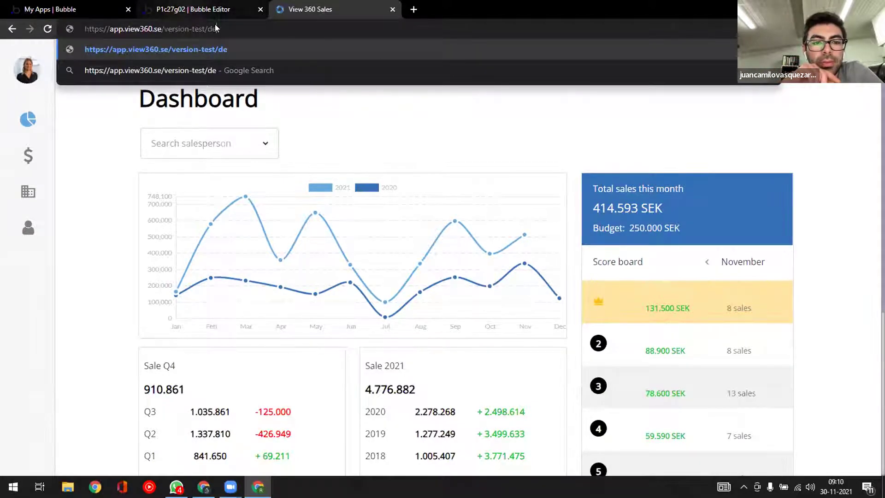
click(188, 10)
click(322, 9)
key(Return)
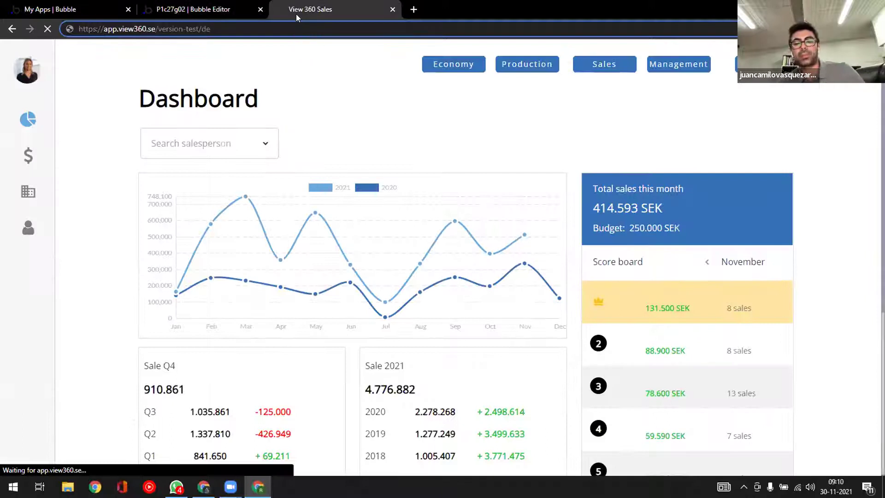
click(221, 52)
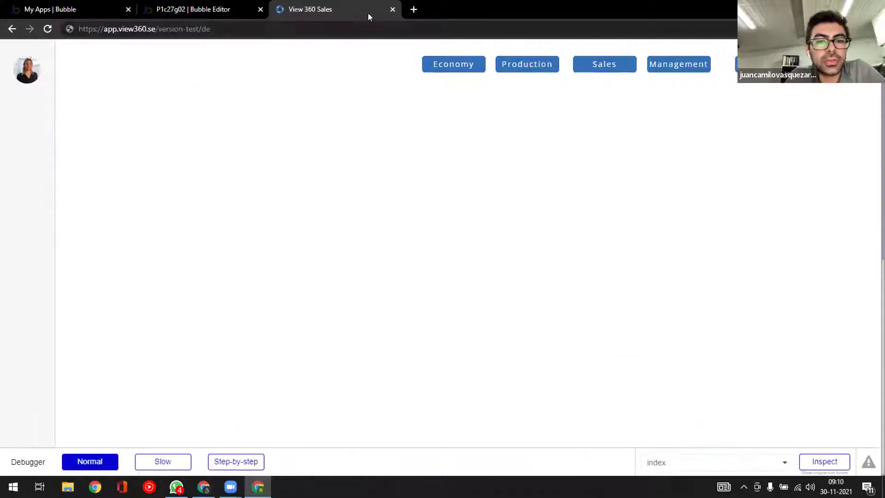
click(395, 10)
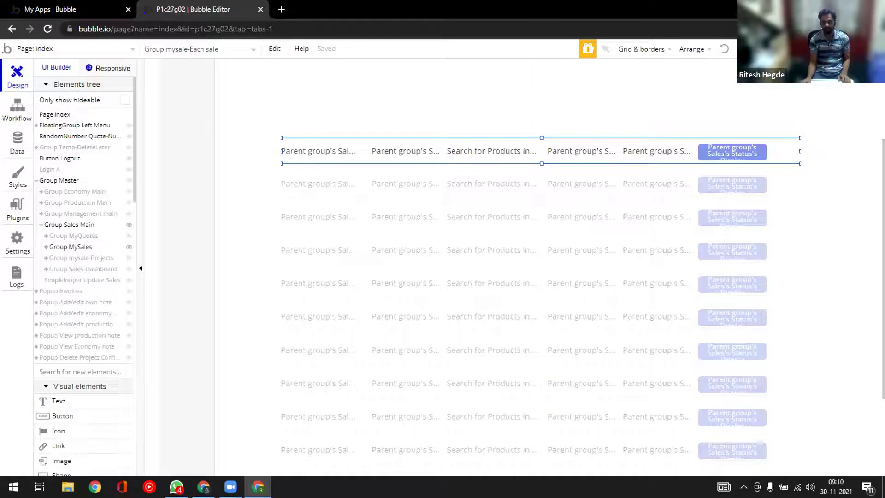
- Preview the app in a new debug-mode tab and open the sales list from the $ sidebar icon
click(840, 49)
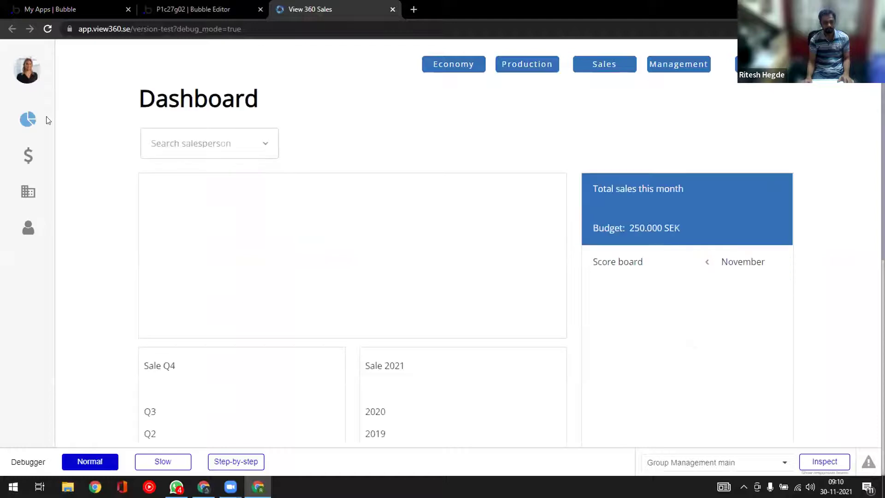
click(27, 157)
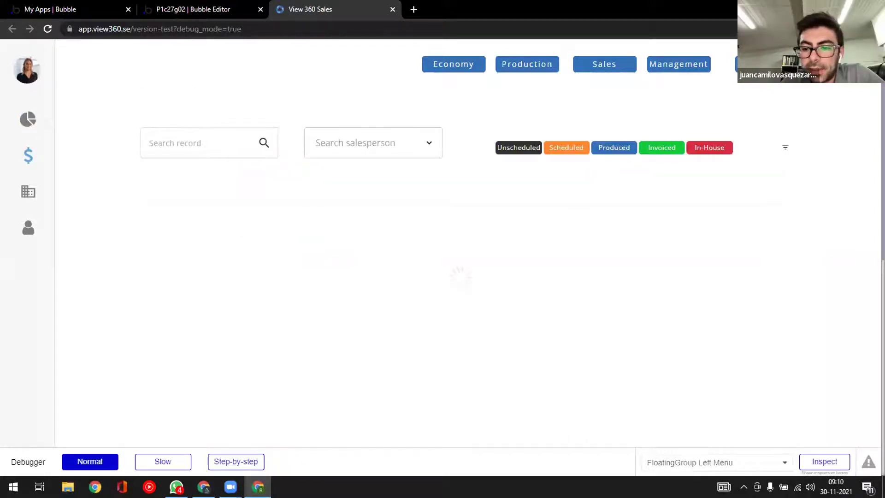
- Toggle responsive box outlines off, jump to last page 110, then show the outlines again
click(823, 473)
scroll(503, 308, down, 5)
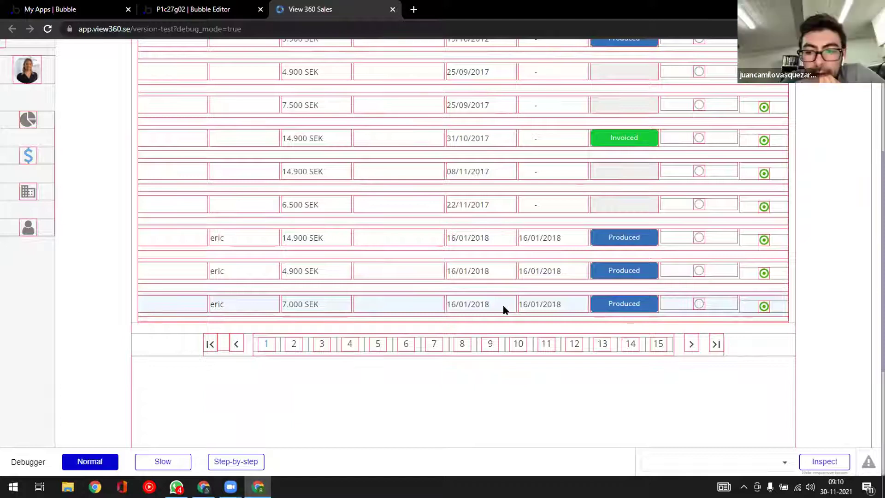
click(824, 473)
click(716, 344)
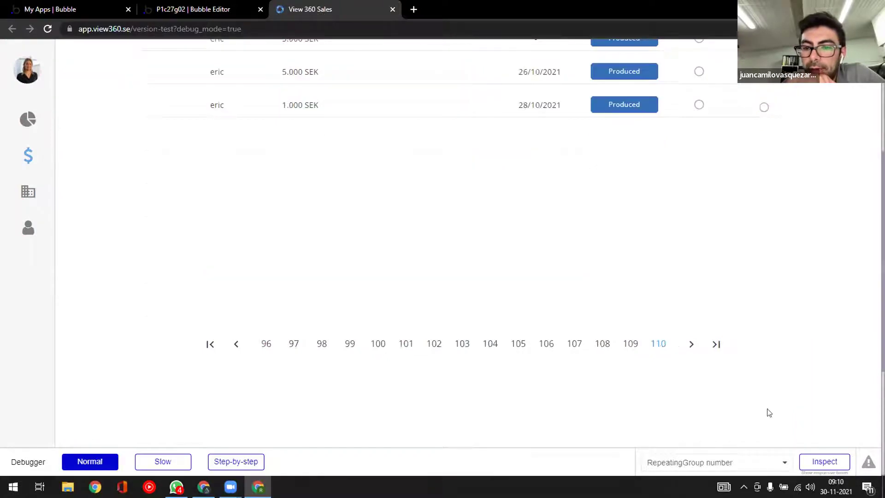
click(813, 473)
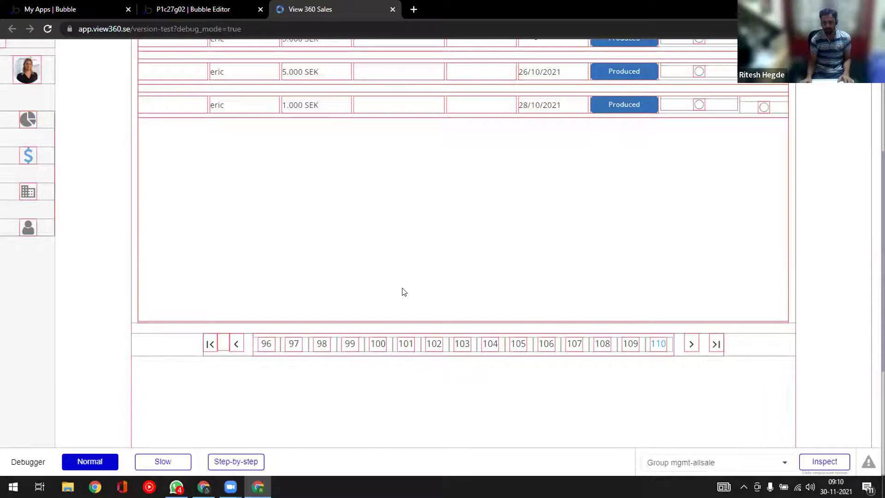
scroll(404, 292, up, 1)
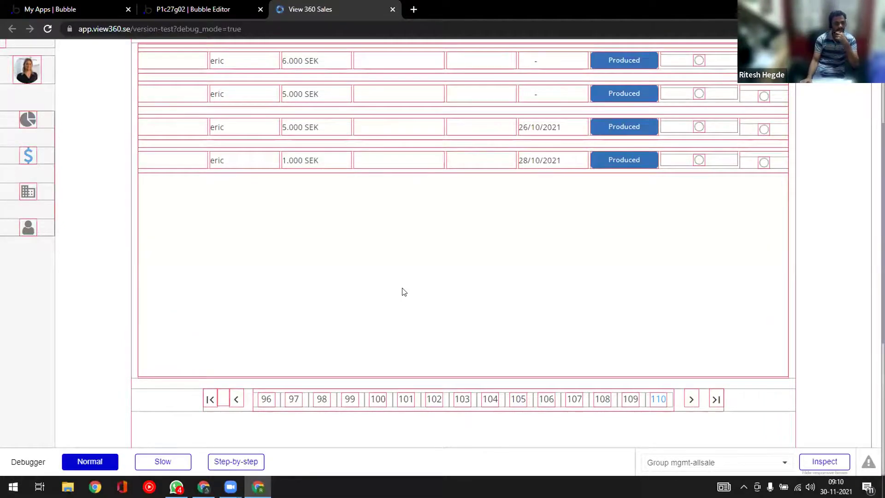
scroll(403, 291, up, 1)
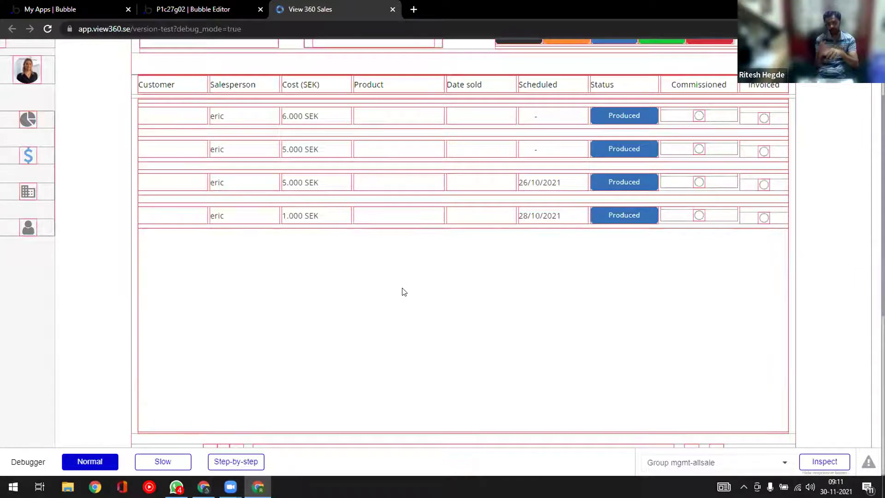
key(ctrl+shift+Tab)
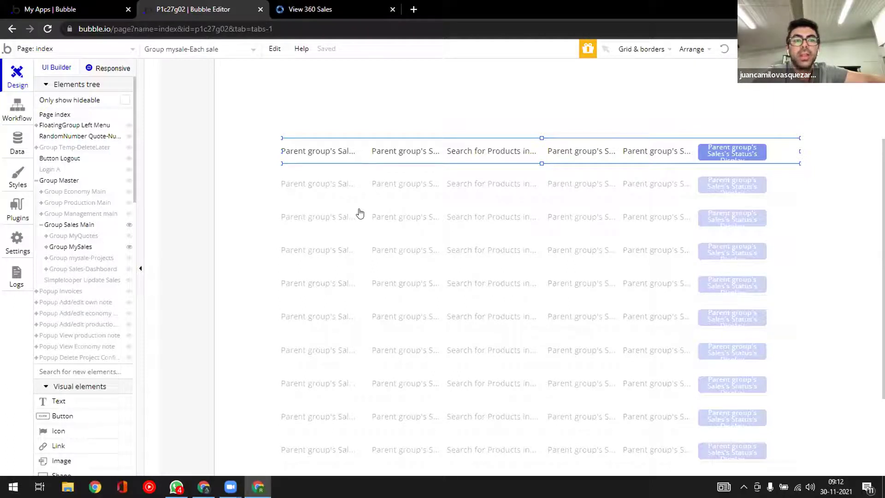
click(338, 7)
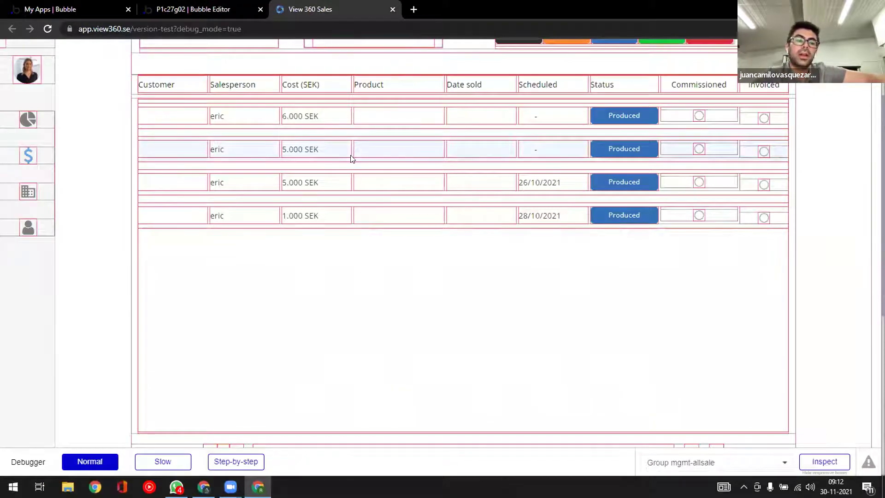
scroll(356, 223, down, 1)
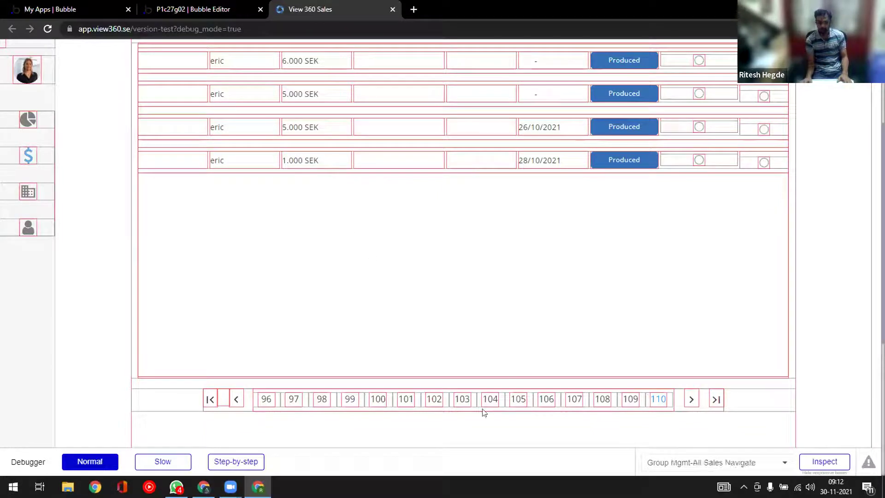
click(183, 403)
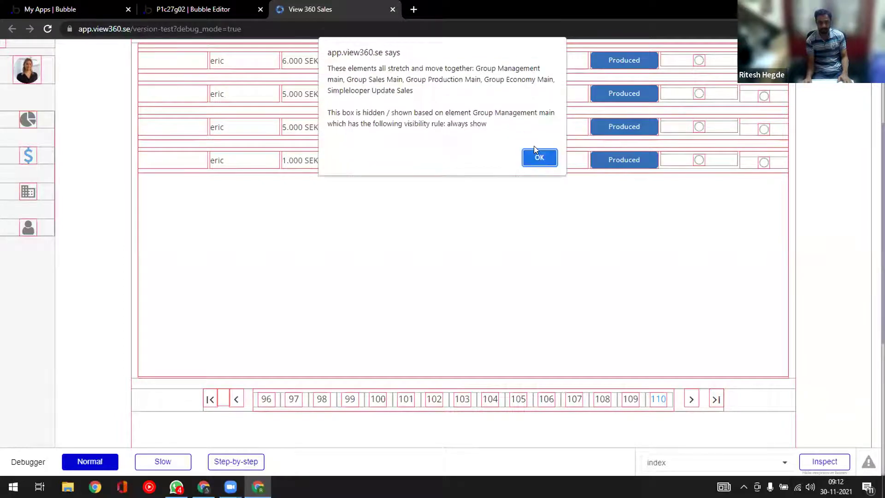
click(533, 160)
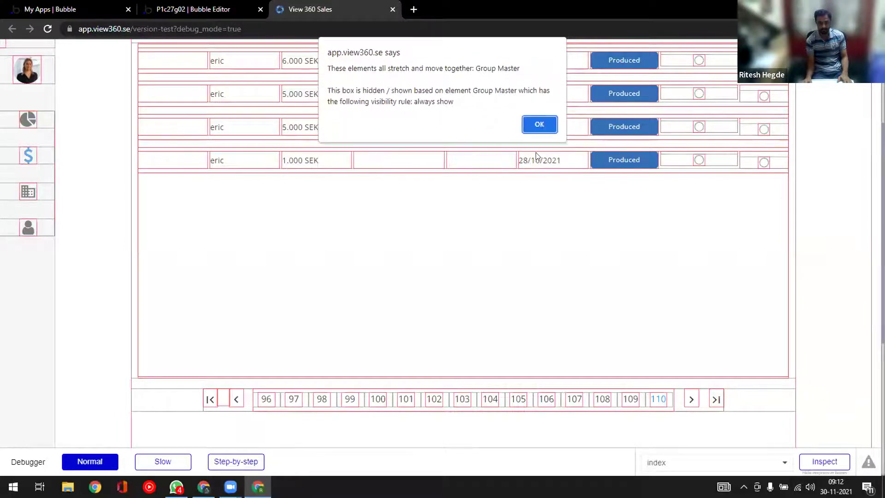
click(538, 124)
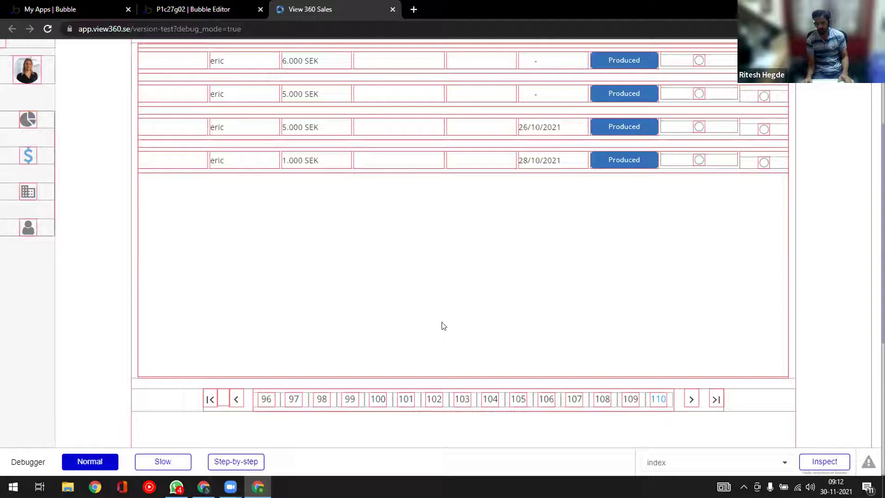
click(454, 272)
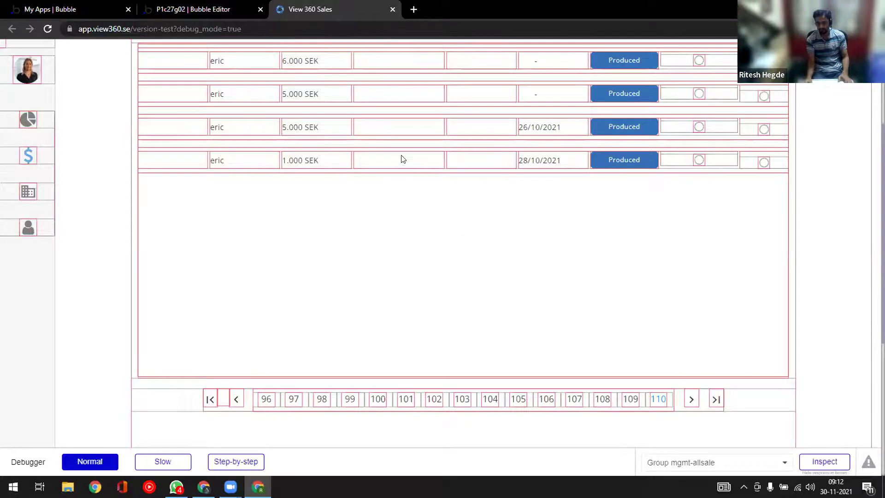
scroll(383, 199, up, 3)
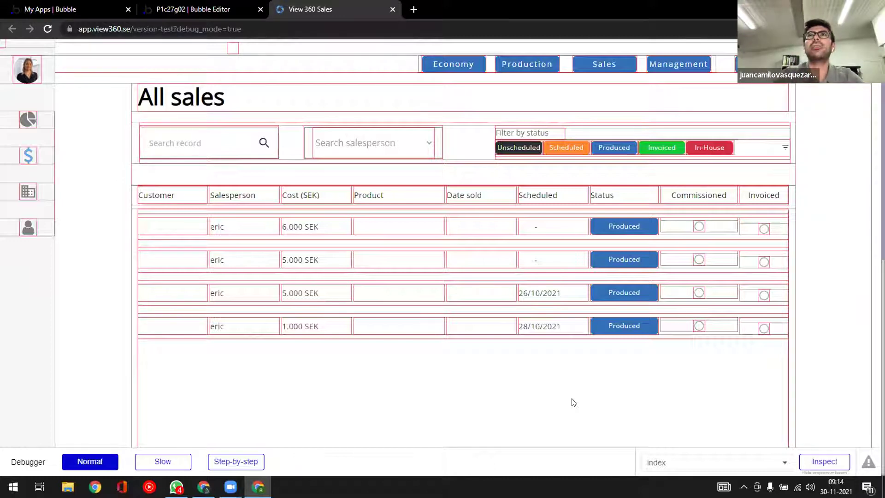
- Inspect the Group Mgmt-All Sales element at the pagination, then hide the responsive box outlines
scroll(572, 384, down, 3)
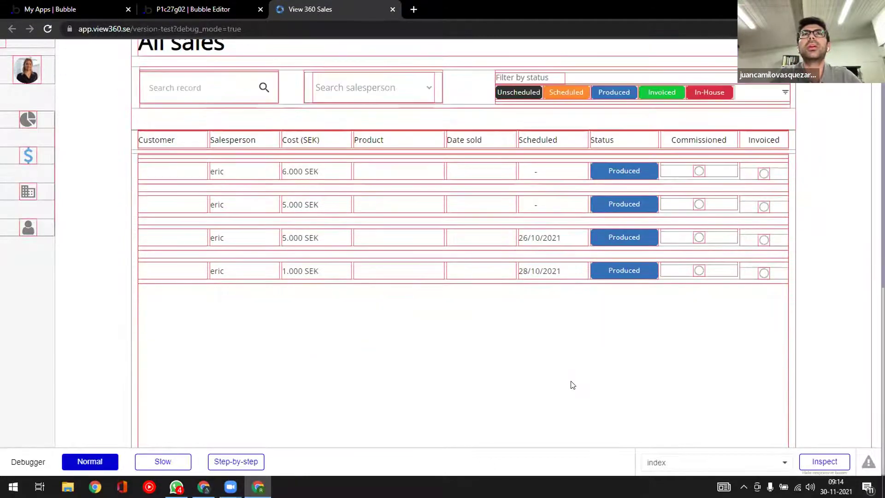
scroll(571, 385, down, 3)
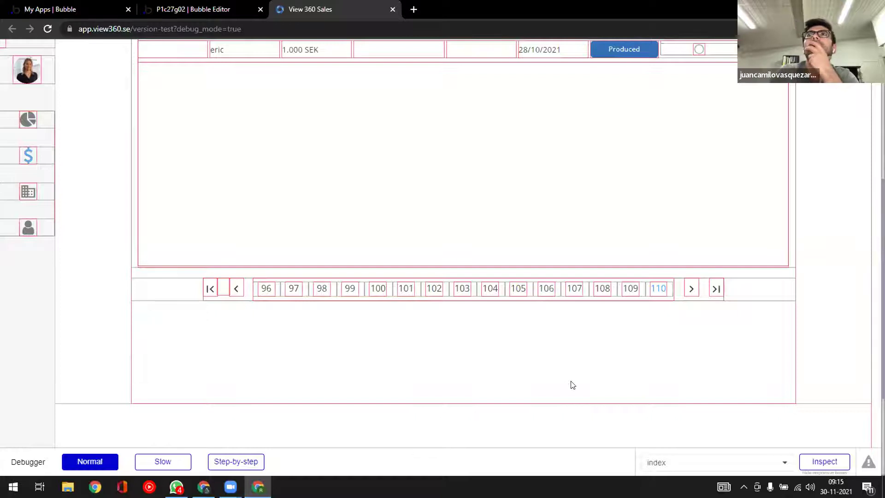
click(572, 385)
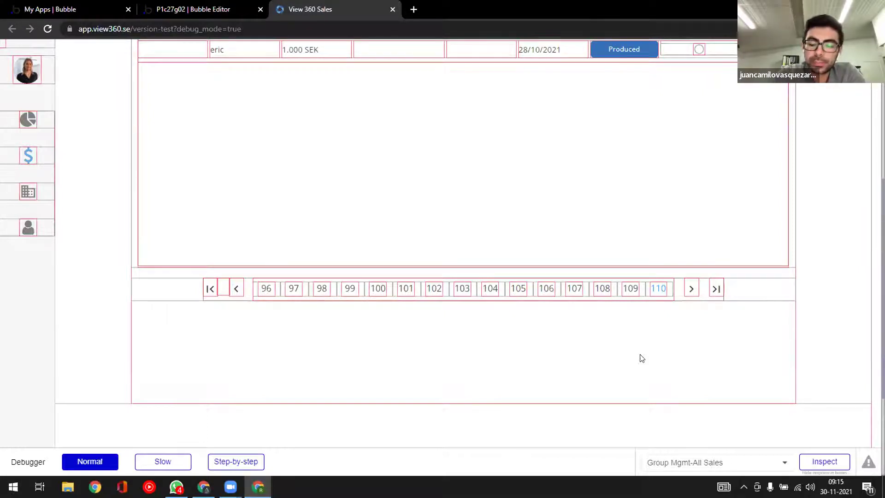
click(830, 473)
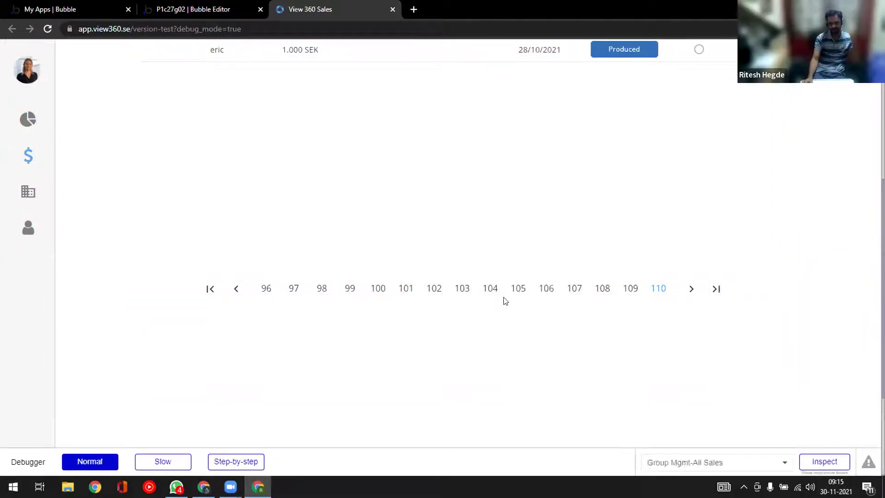
- Scroll up the debug-mode All sales list showing four Produced sales (6.000, 5.000, 5.000, 1.000 SEK)
scroll(500, 300, up, 5)
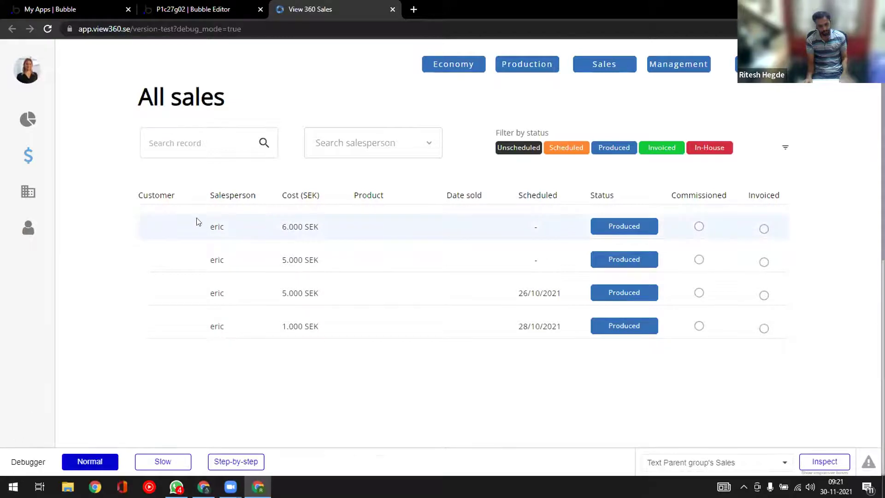
- Open the user's own Sales list, glance at the editor, and return to the running app
click(602, 63)
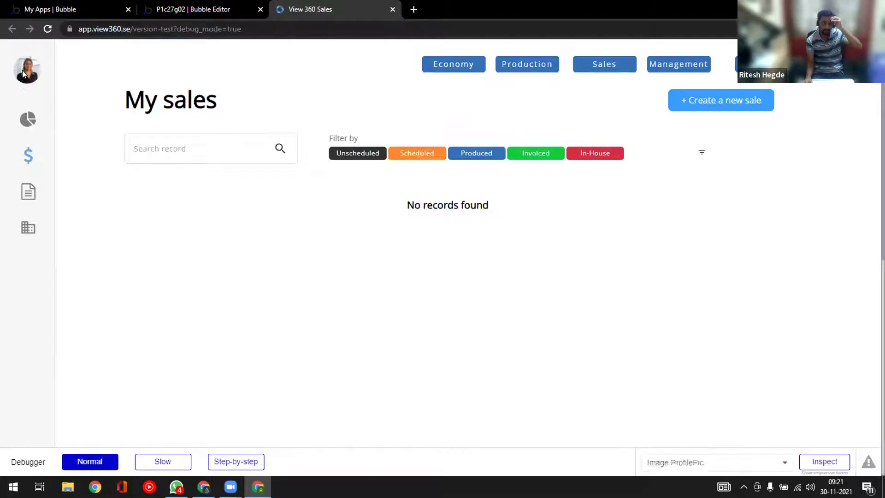
click(201, 9)
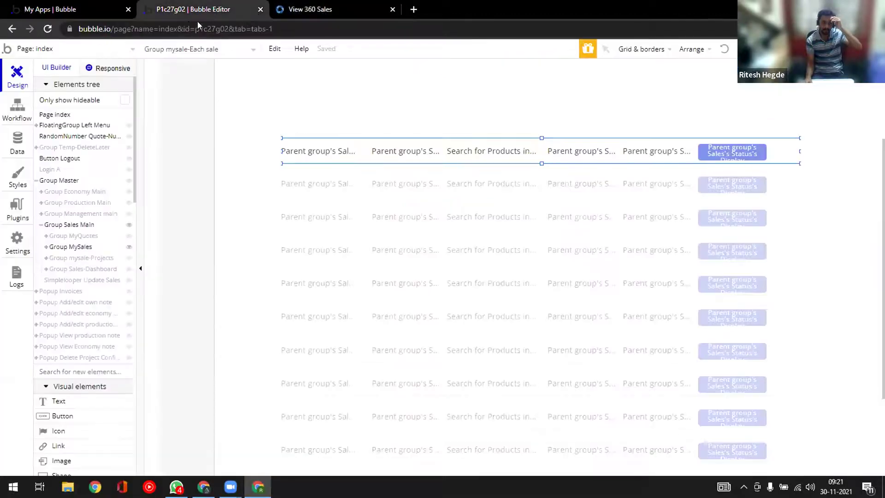
click(306, 9)
- Remove version-test from the address to load the live app's Please login page
drag(168, 29, 153, 29)
drag(292, 28, 294, 28)
text(v)
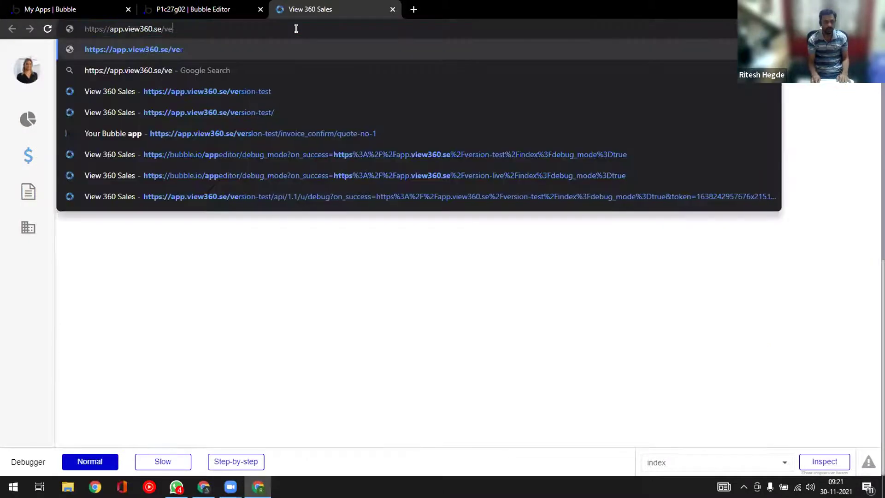
key(BackSpace)
key(Return)
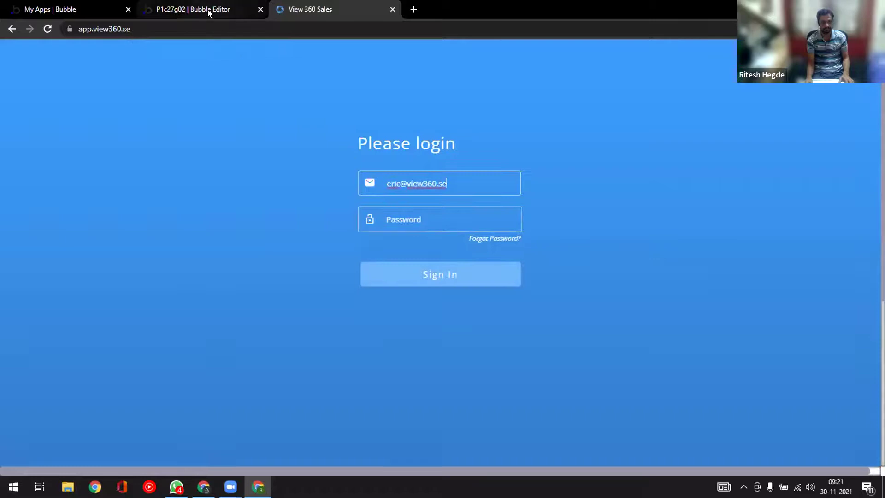
- In the editor's Data > App data, show the live database's All Users list of 13 users
click(207, 9)
click(23, 142)
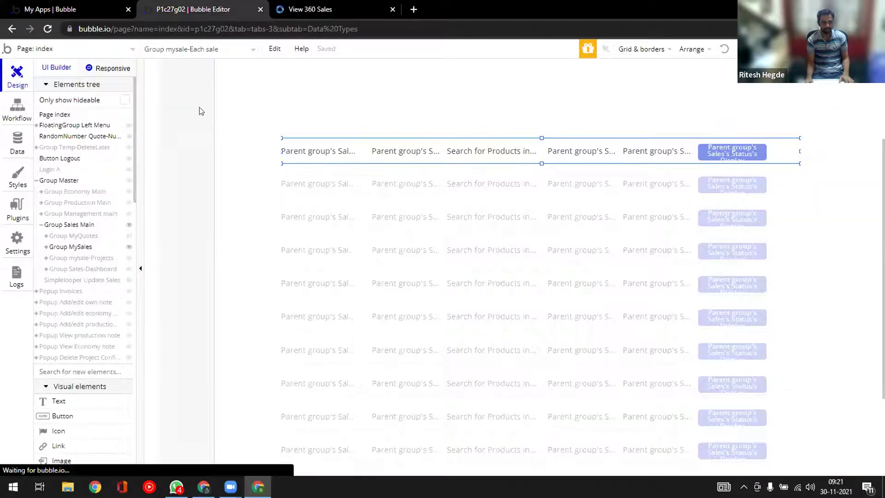
click(195, 95)
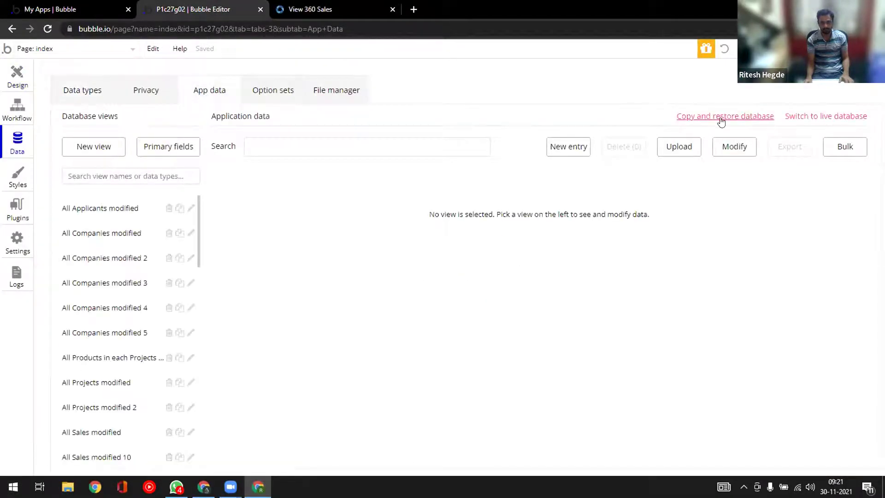
click(736, 120)
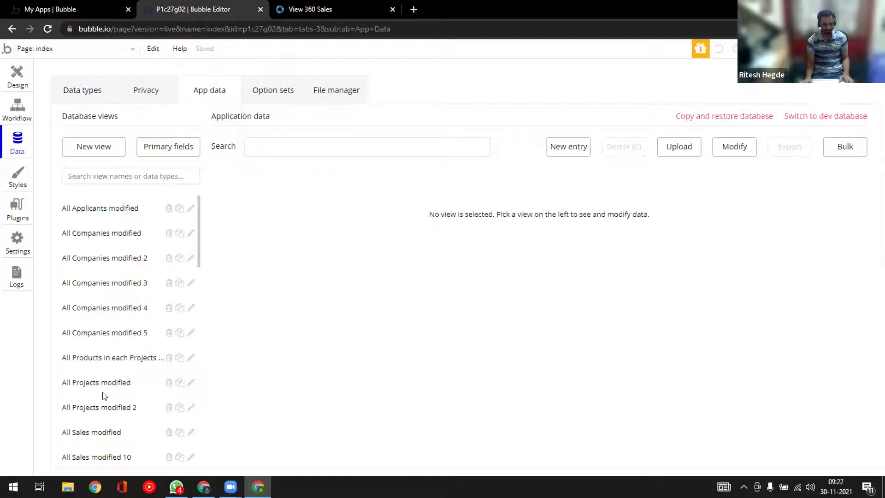
scroll(105, 396, down, 10)
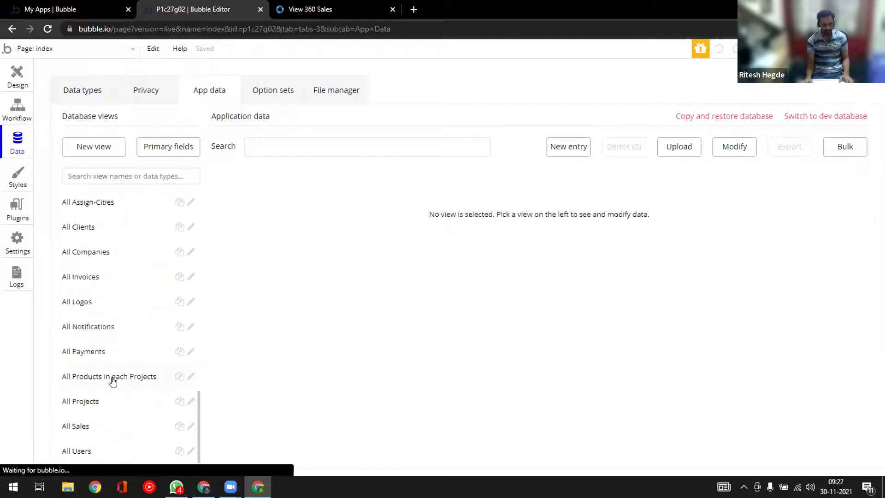
click(87, 451)
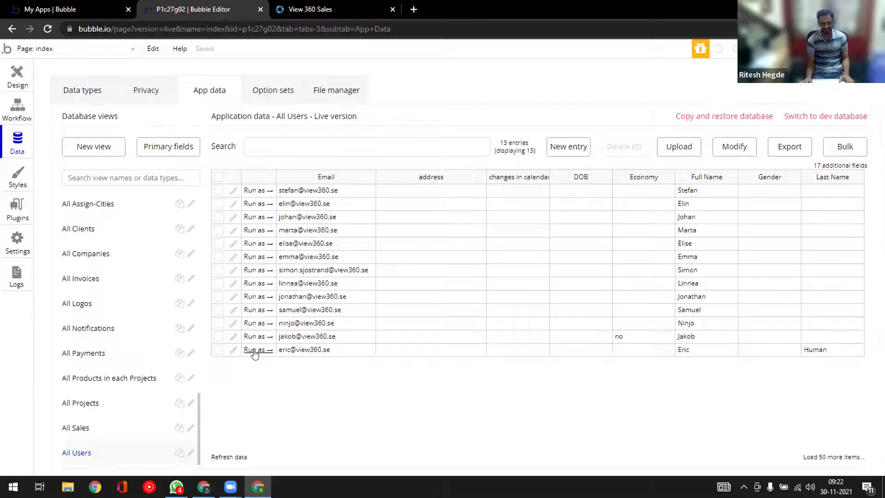
- Run the live app as the last listed user, close the extra tab, and scroll the invoiced 2018 sales
click(254, 351)
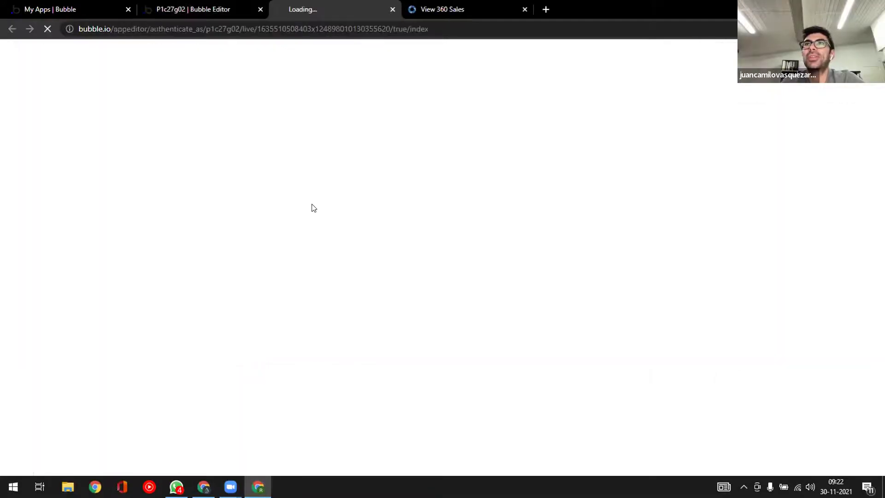
click(524, 9)
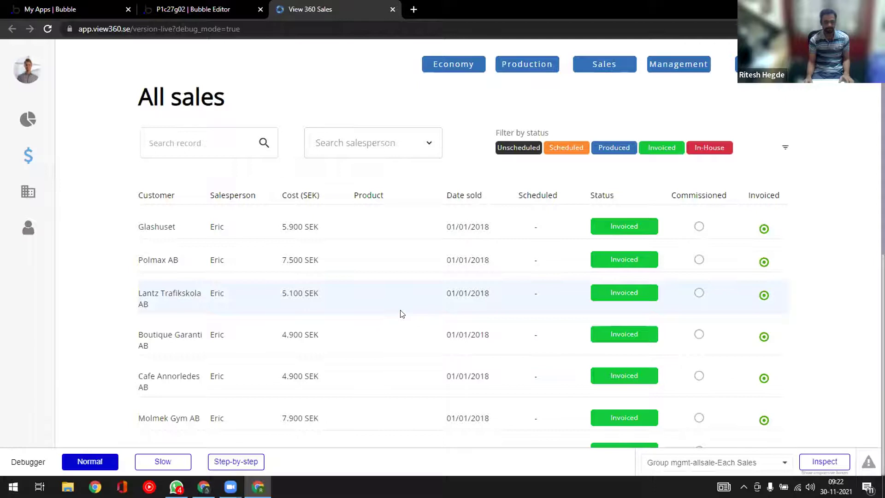
scroll(400, 312, down, 1)
- Open the production dashboard showing 2021 Scheduled and Unscheduled sales, then head to the editor
scroll(400, 312, up, 1)
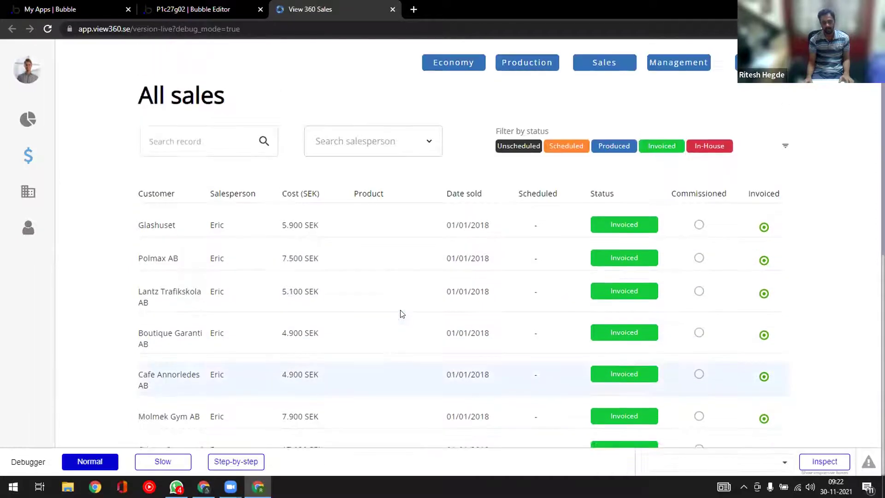
click(529, 66)
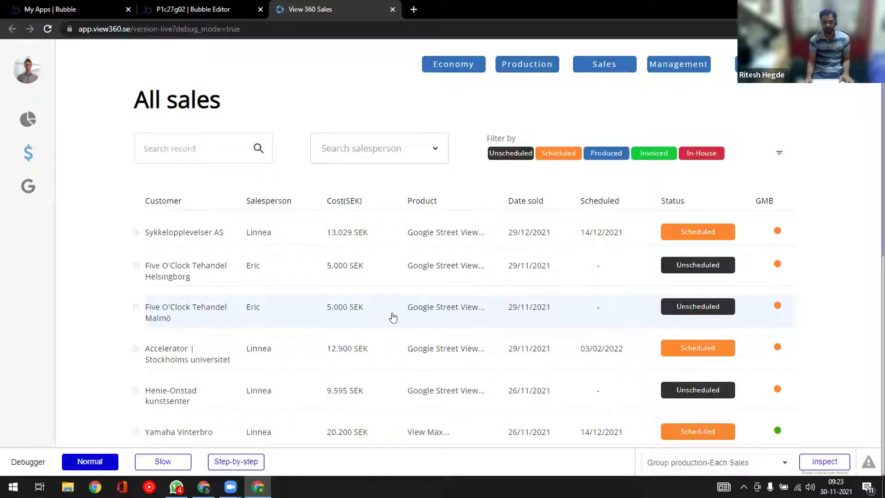
click(205, 9)
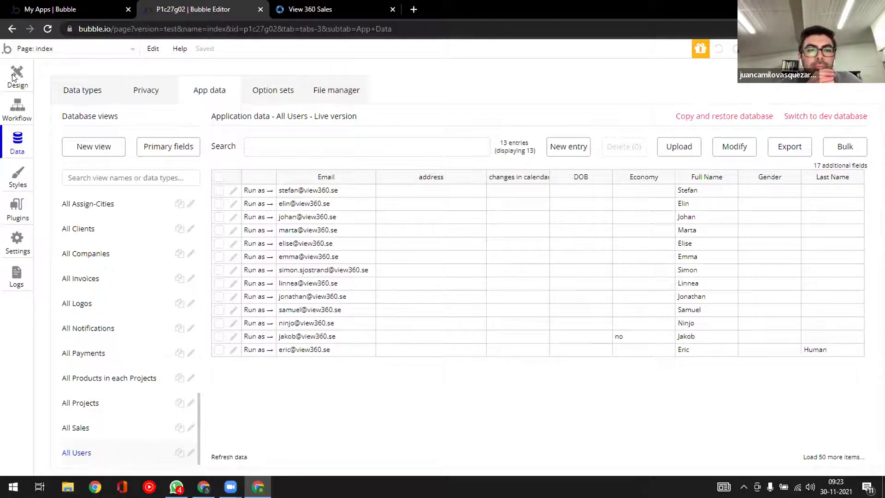
- Check the running app, then open Group Master's settings on the index page (1280 by 1200, no content type)
click(310, 9)
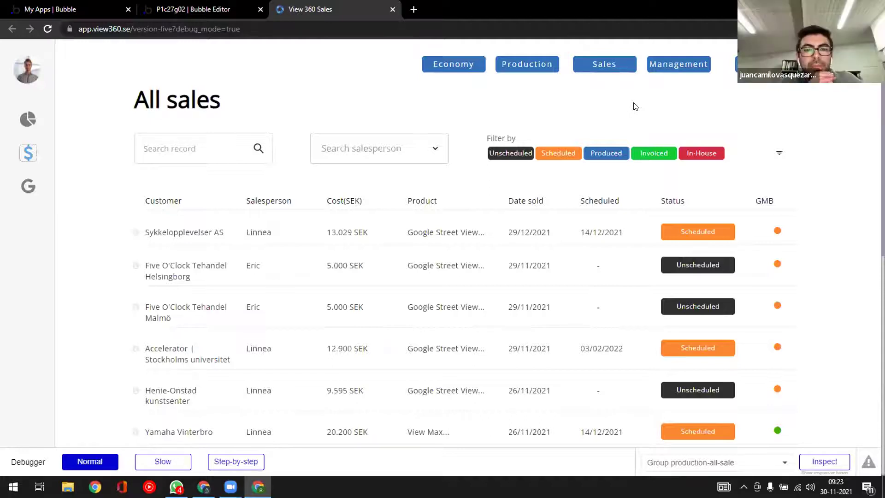
click(199, 9)
click(24, 81)
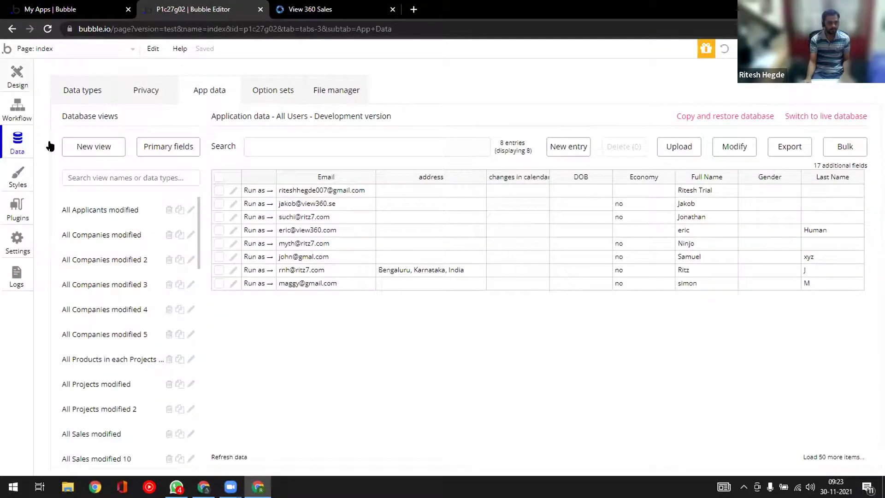
click(46, 181)
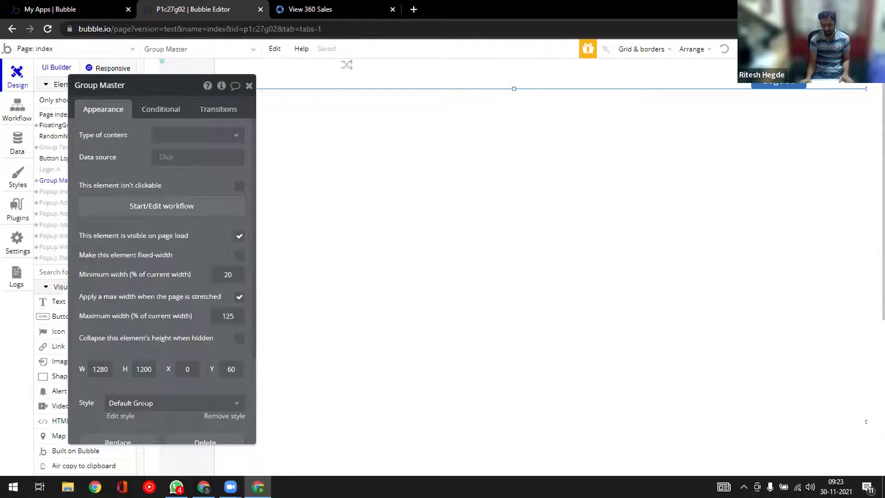
- Compare against the running app, then close Group Master's settings in the editor
key(ctrl+Tab)
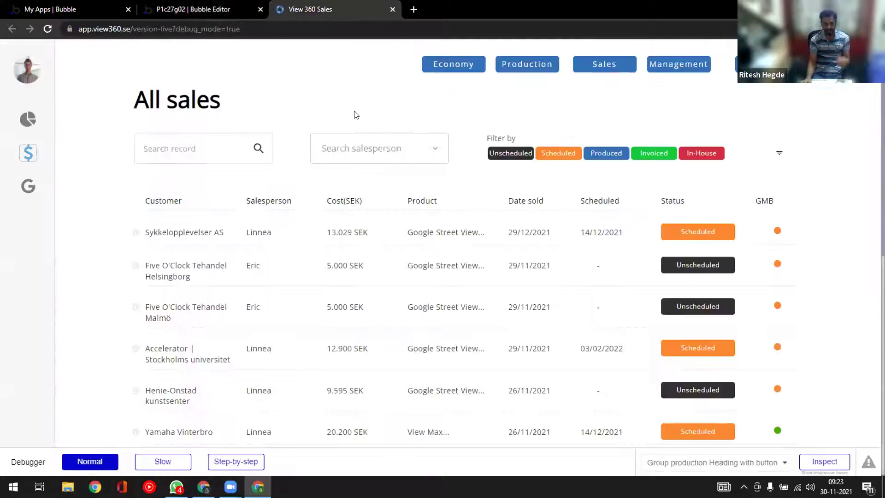
click(207, 8)
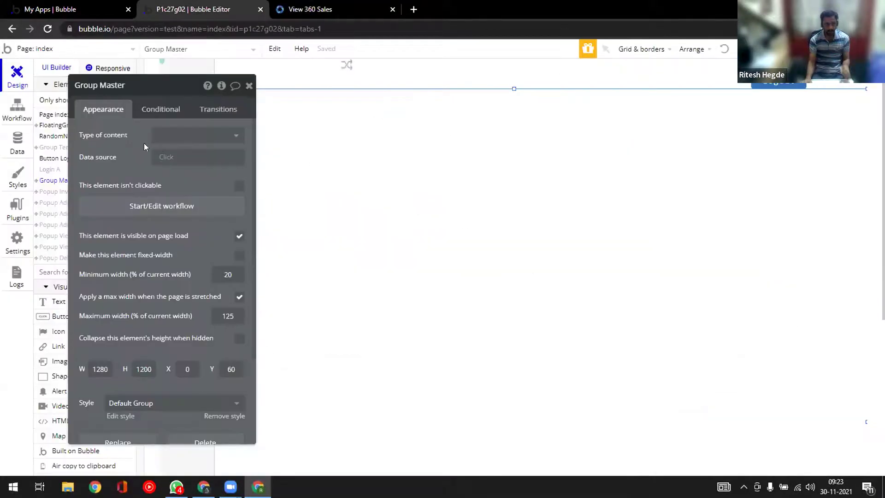
click(249, 86)
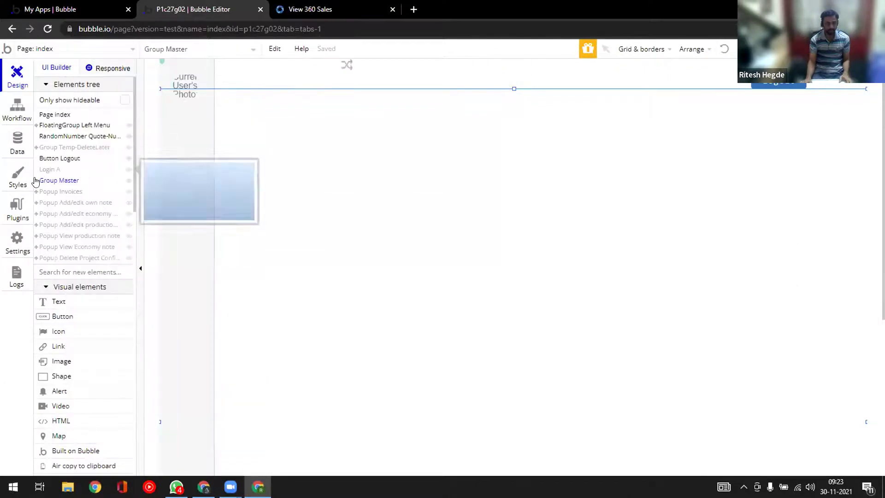
- Expand Group Master to inspect Group Production Main, Management main and Sales Main, then view the live app
click(36, 181)
click(59, 202)
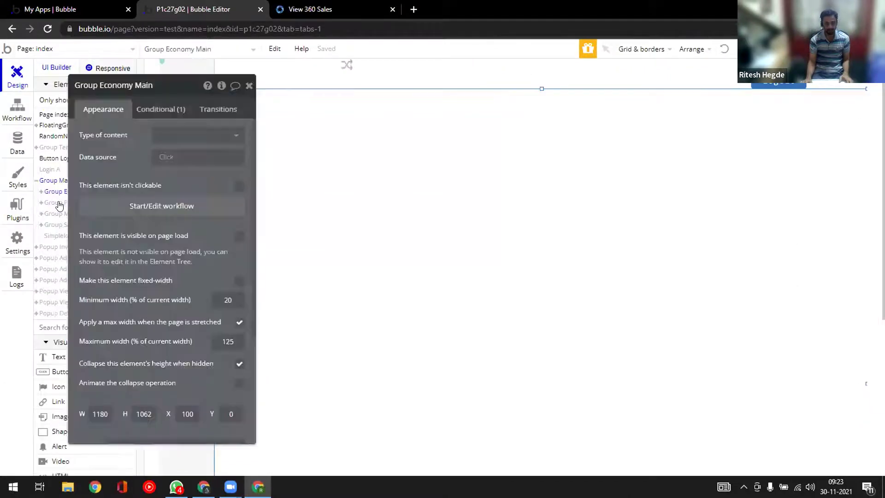
click(69, 213)
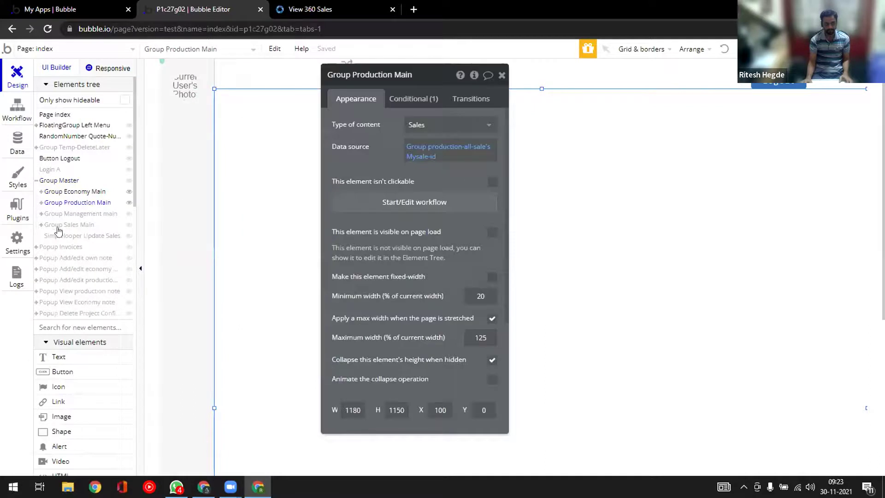
click(68, 226)
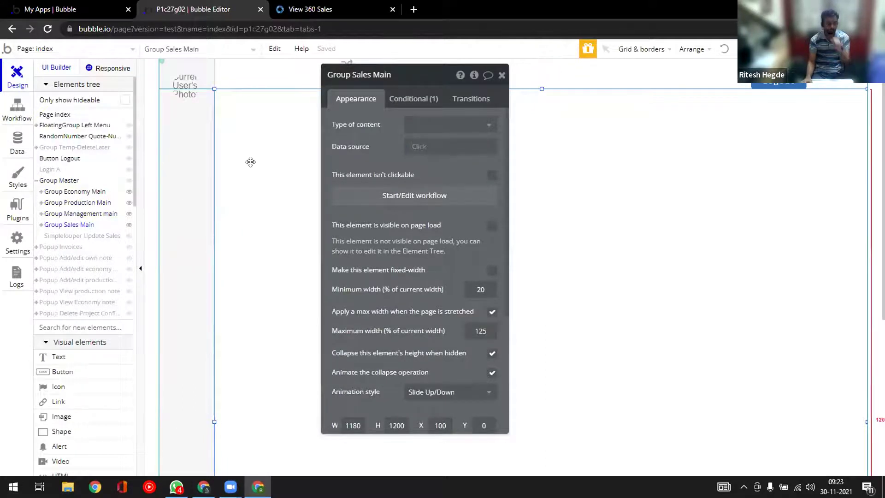
click(310, 9)
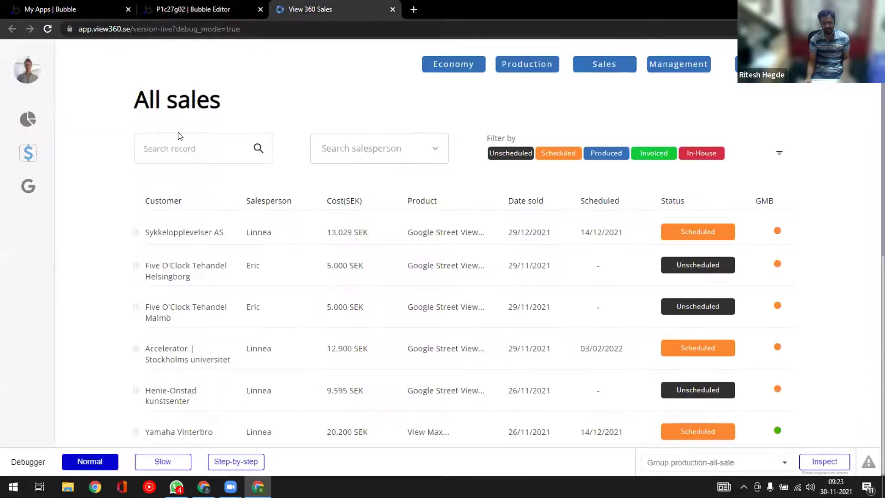
mouse_move(34, 122)
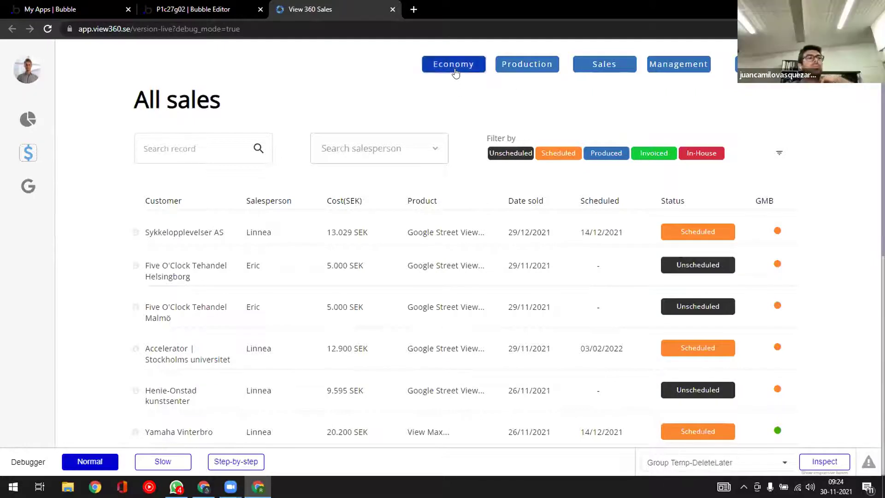
- Inspect the Group Economy Main, Production Main and Management main settings in turn
click(217, 9)
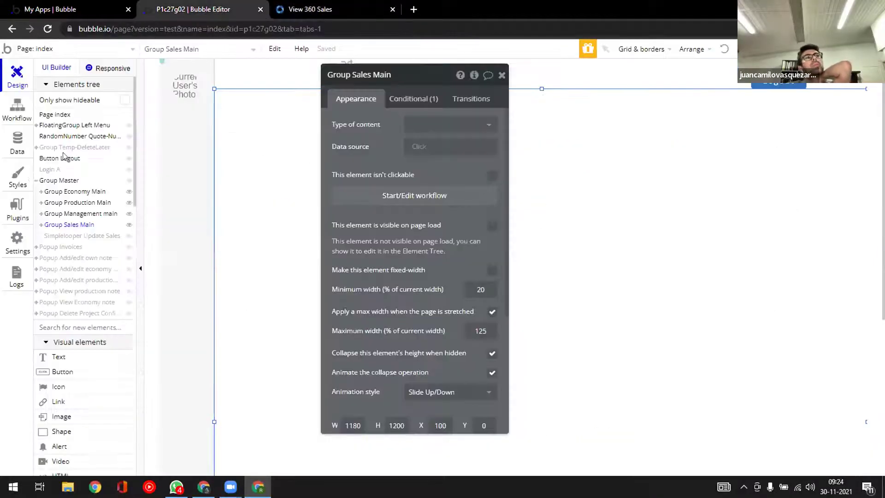
click(50, 192)
click(50, 205)
click(51, 214)
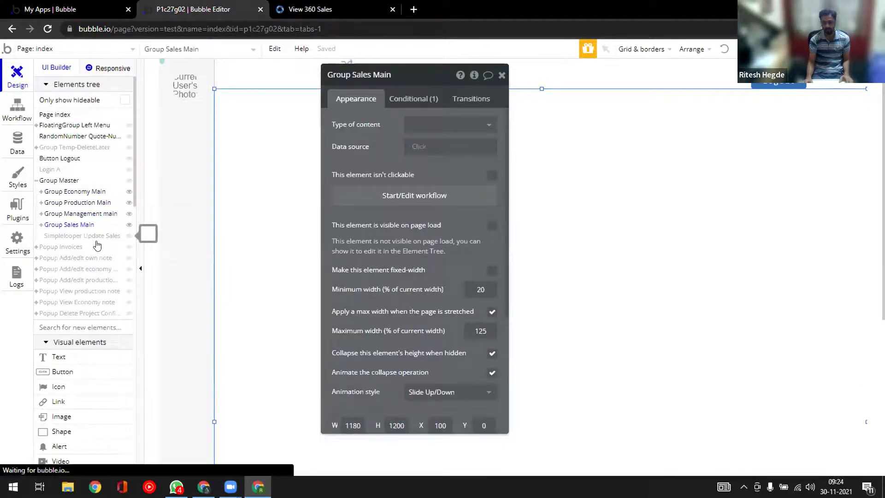
click(58, 193)
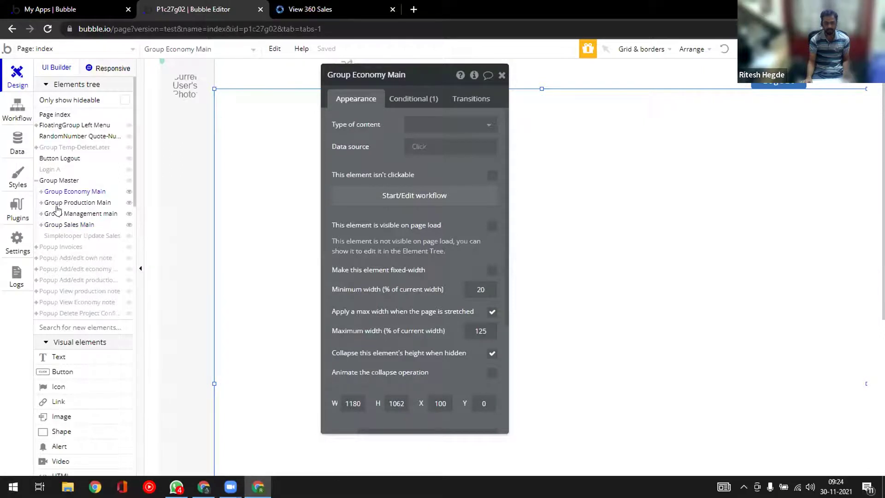
- Toggle Group Economy Main's visibility off and on and reopen its properties (1180 by 1062)
mouse_move(59, 216)
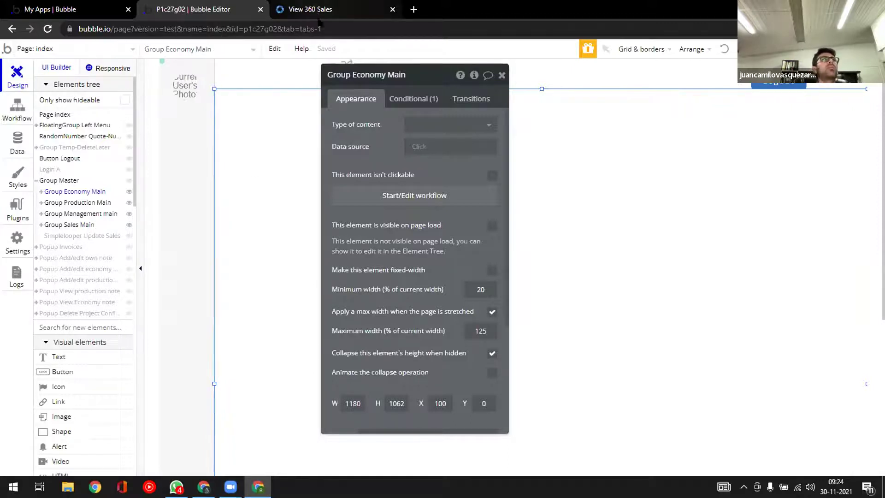
click(501, 75)
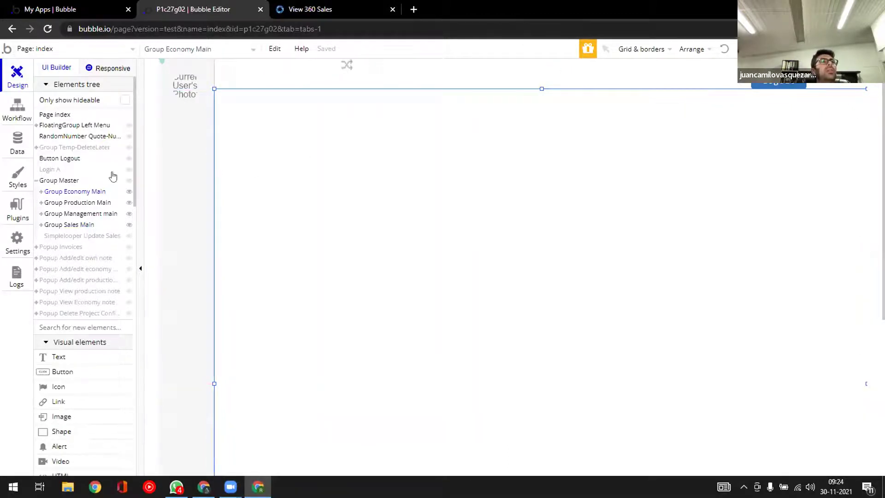
click(83, 192)
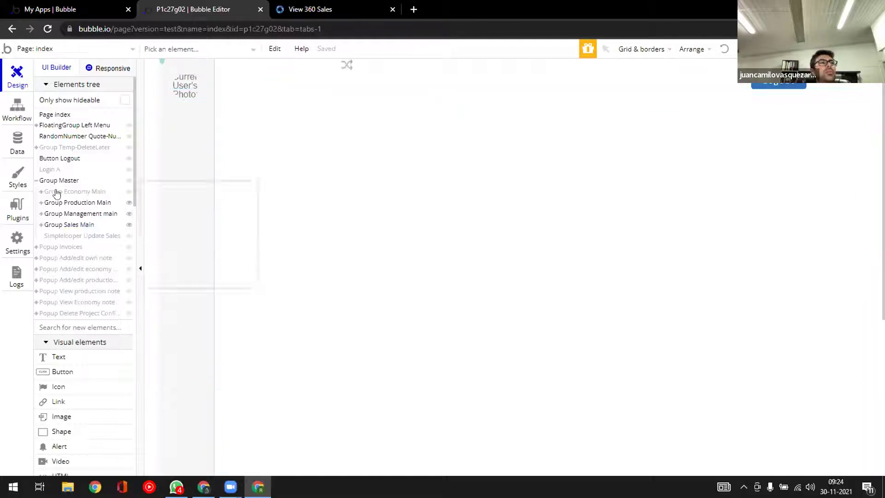
click(76, 192)
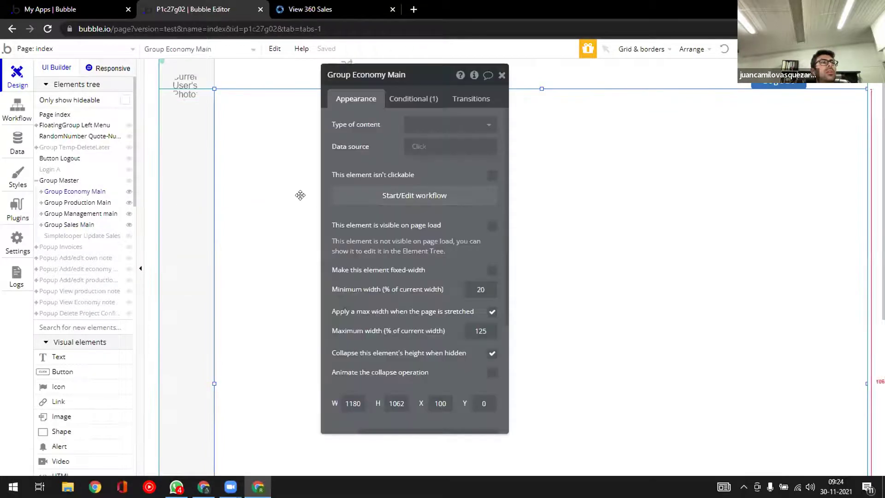
- Review Group Economy Main's 'Page-view is Economy' conditional, close it, and return to the live app
click(405, 97)
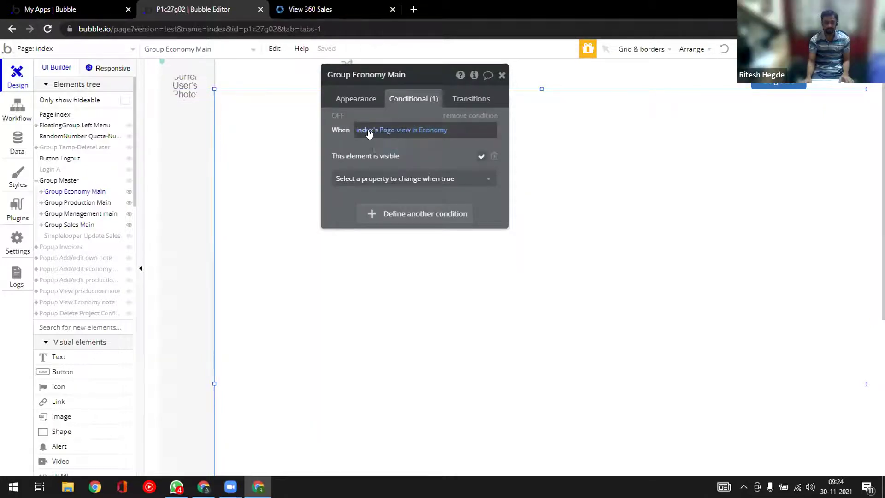
click(369, 133)
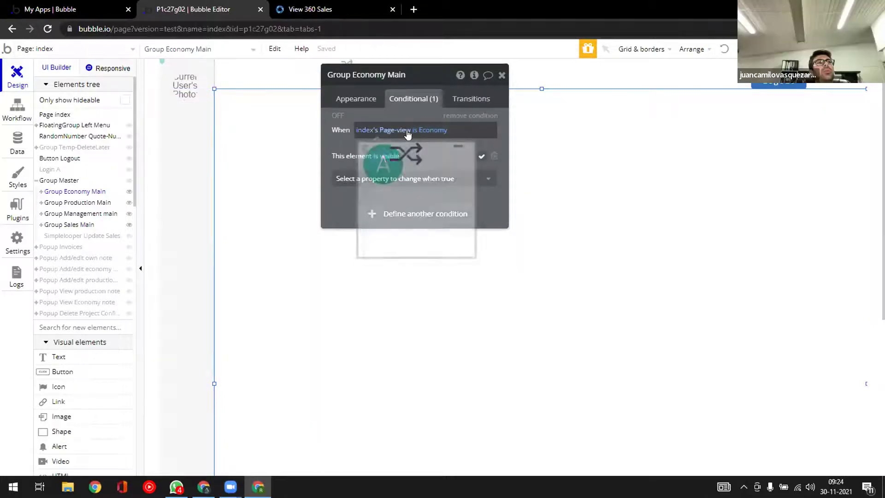
click(368, 134)
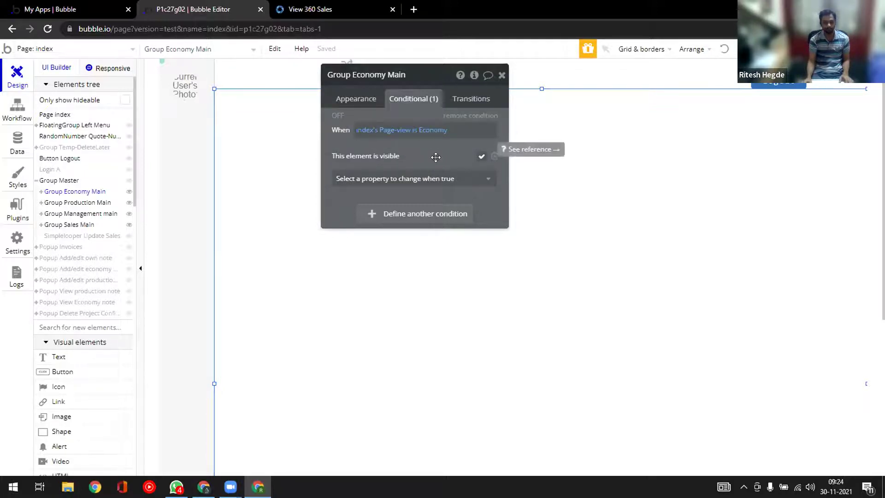
click(502, 75)
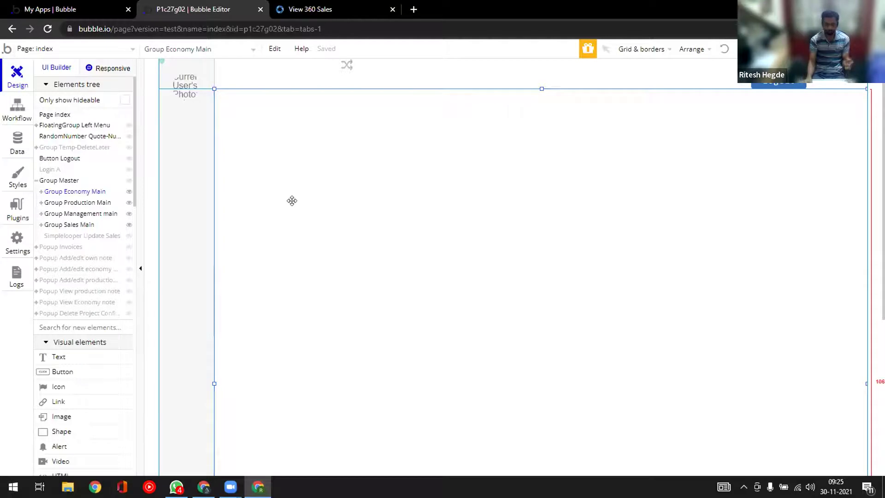
click(326, 9)
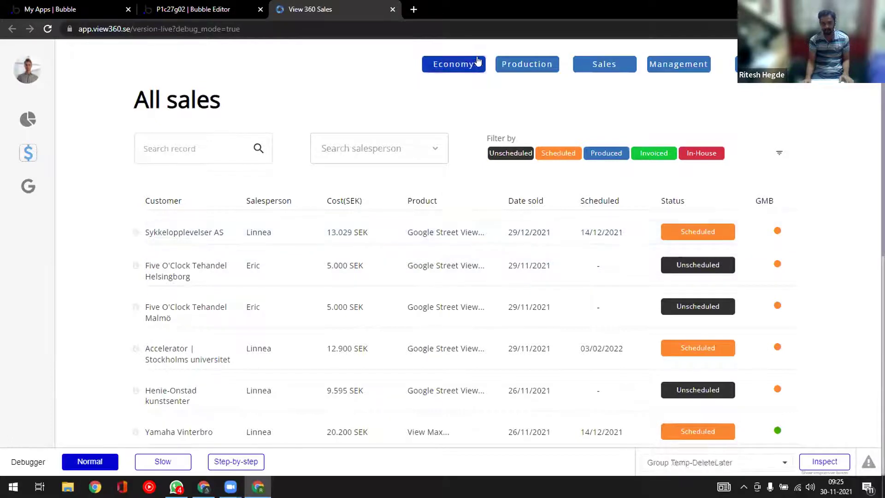
- Move from Management to the Sales section, opening its My sales and All sales lists
click(664, 68)
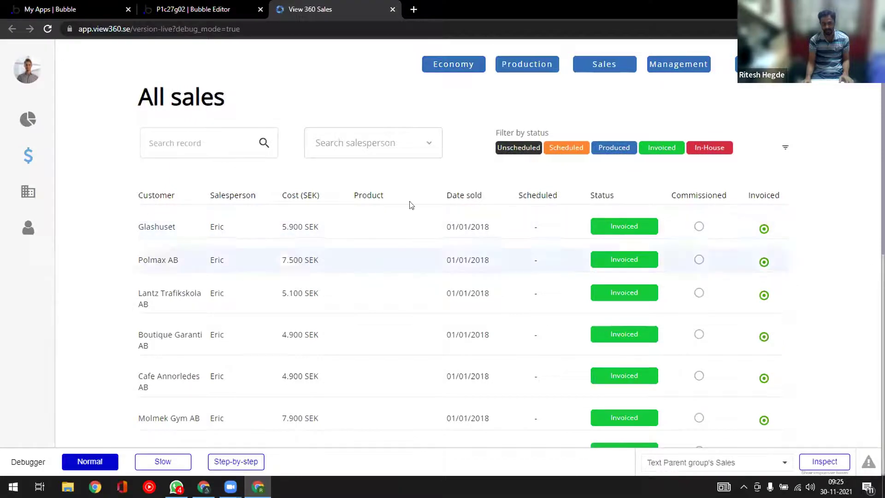
click(600, 68)
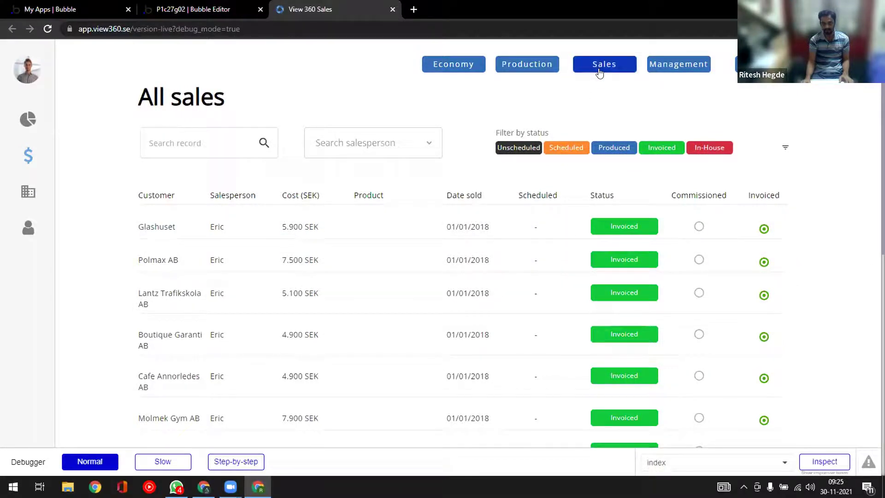
click(29, 158)
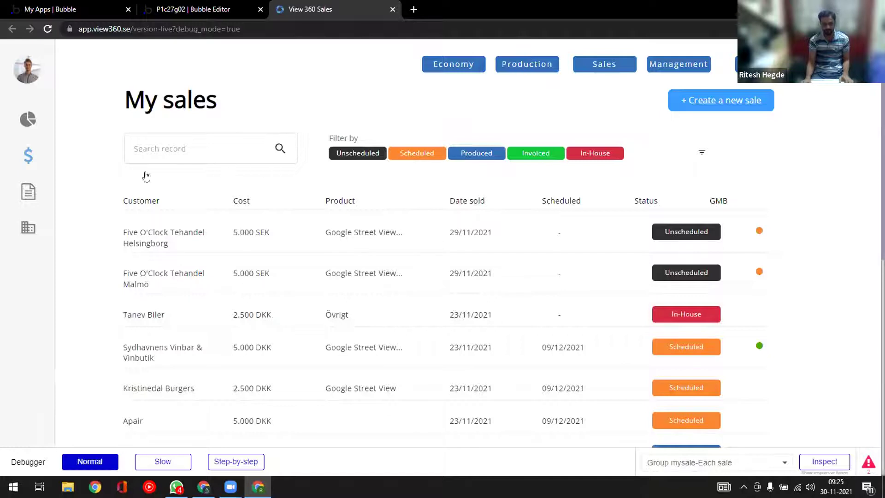
click(27, 155)
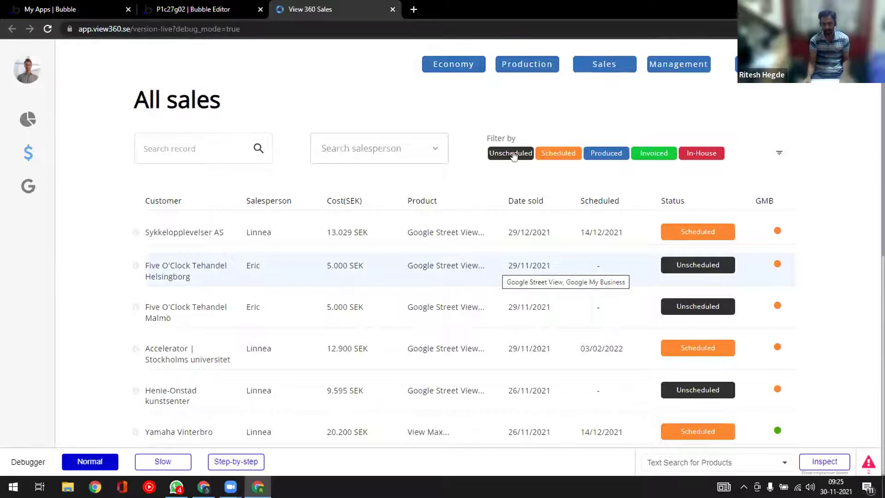
- Open the Management All sales list and check the salesperson filter without choosing anyone
click(604, 67)
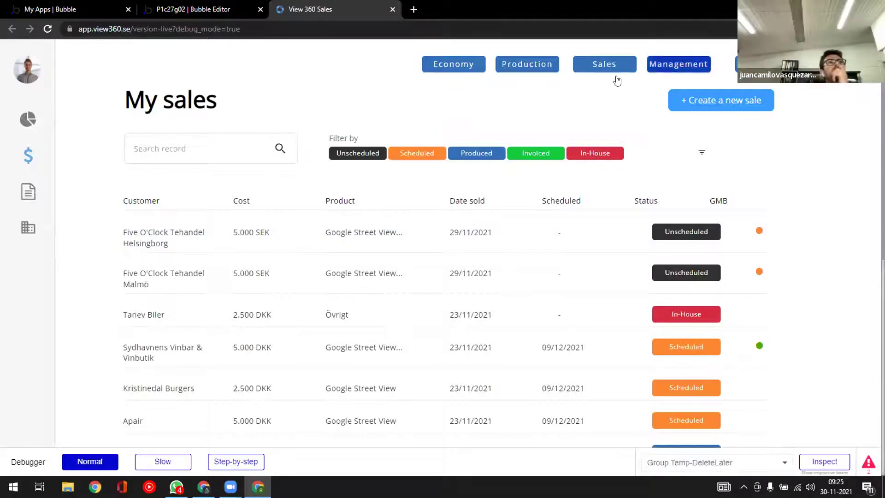
click(666, 67)
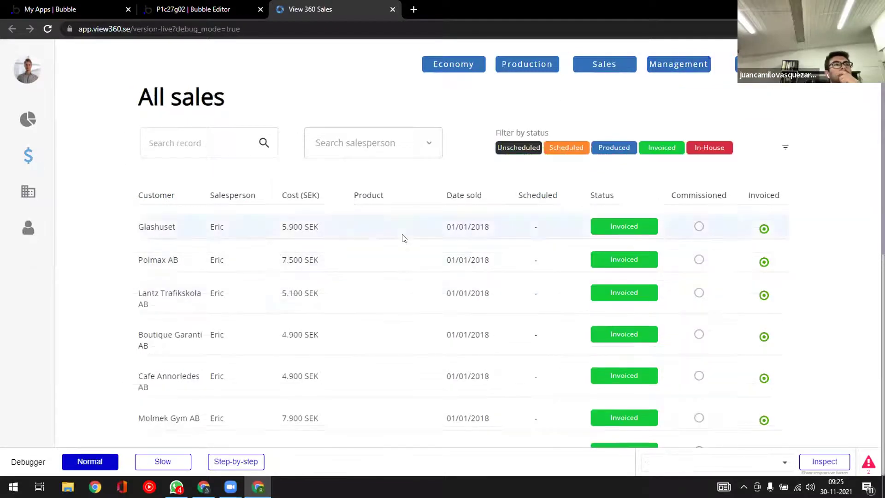
click(428, 146)
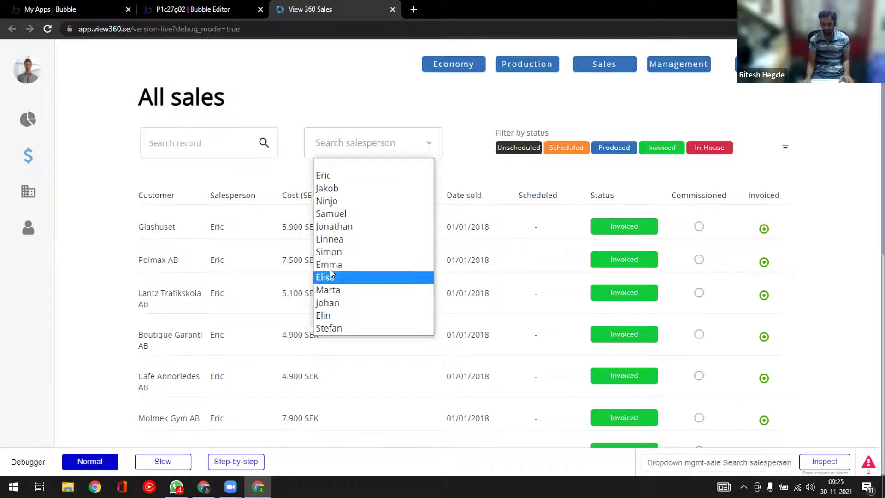
click(335, 128)
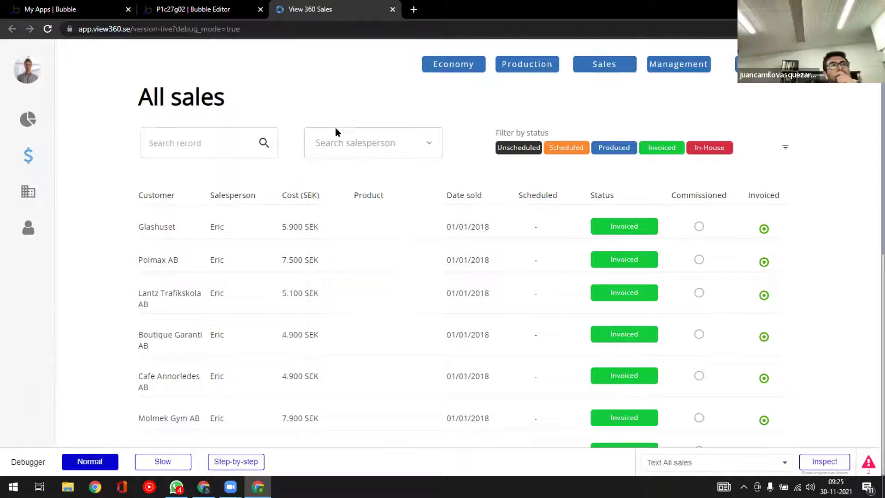
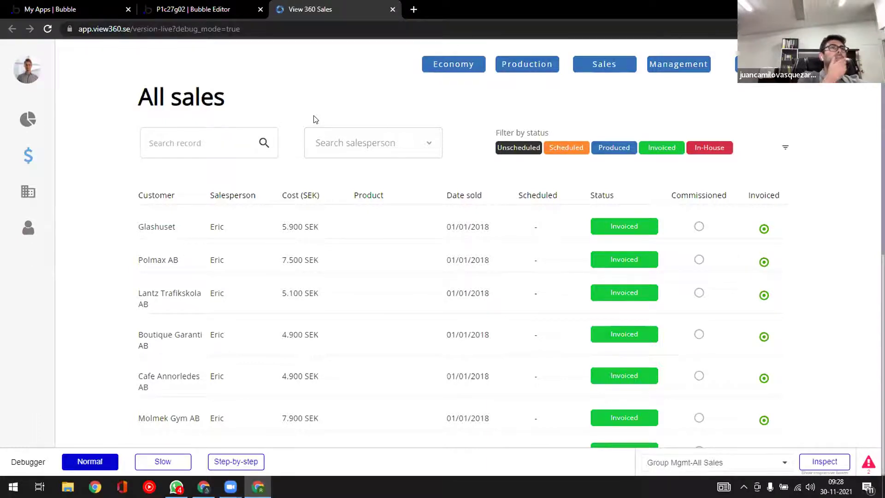
- Switch back to the Bubble Editor tab showing the index page's elements
click(192, 11)
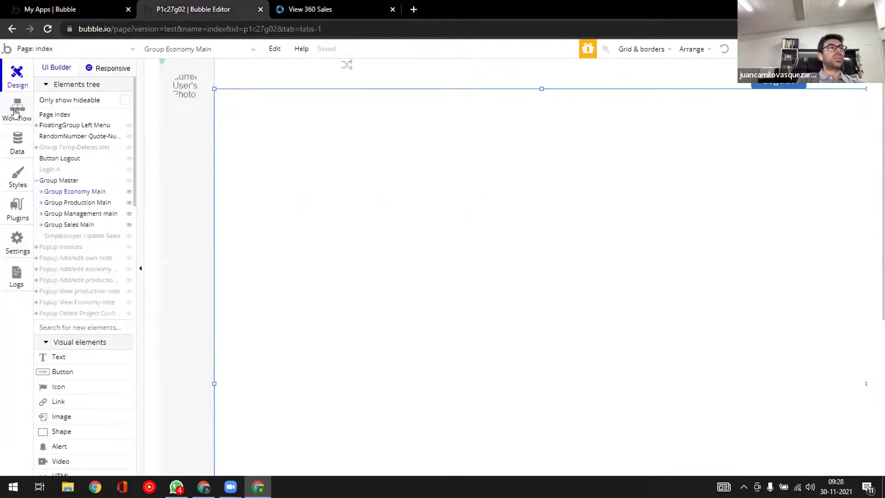
- In Data types, show the User type's fields such as address, DOB, Full Name and Photo
click(17, 141)
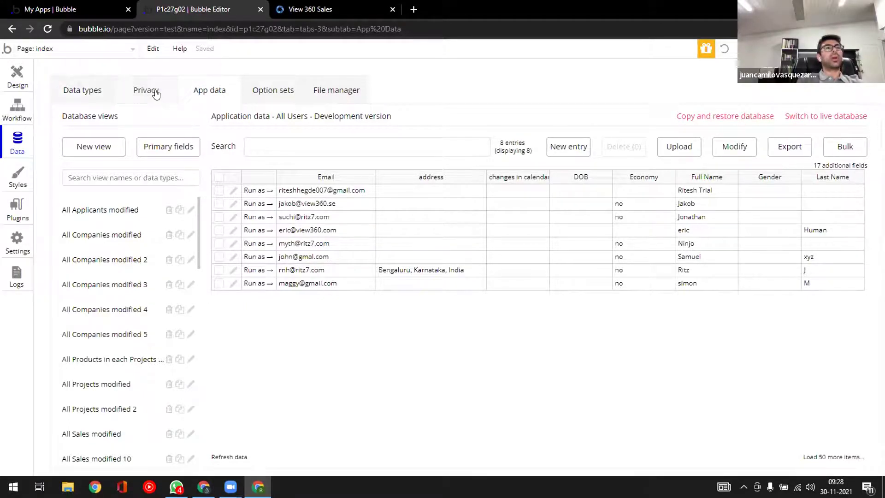
click(95, 92)
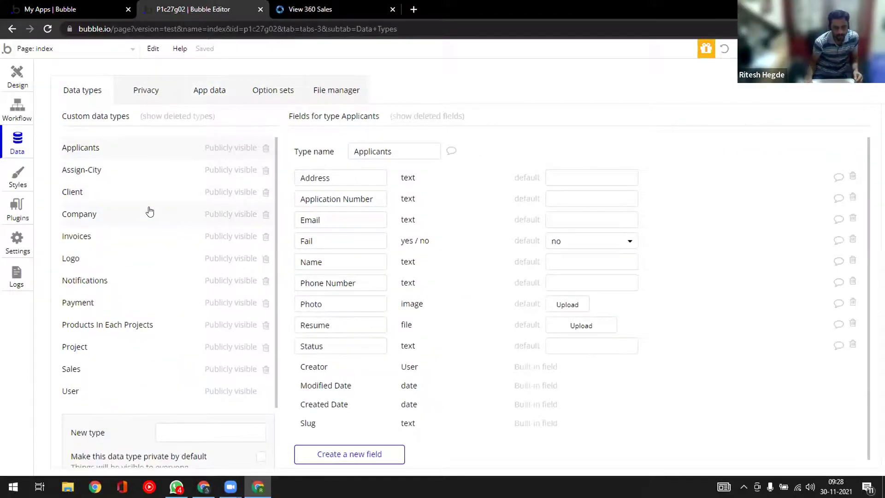
click(73, 391)
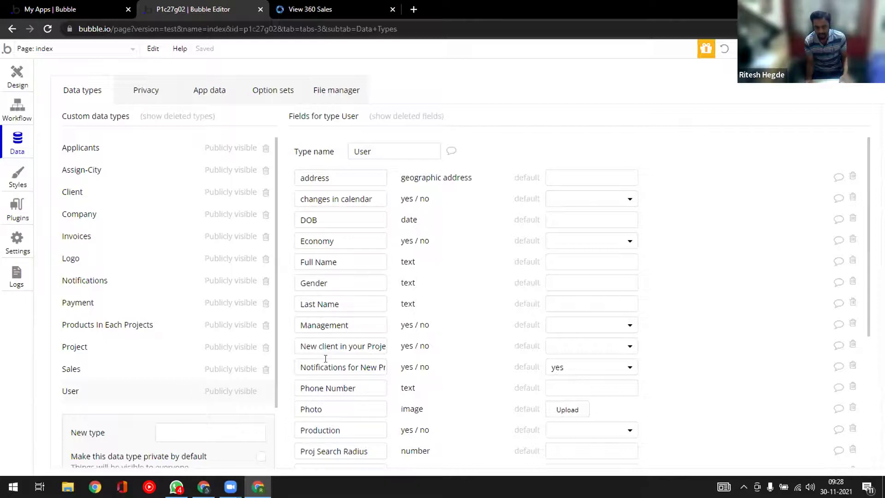
scroll(350, 424, down, 2)
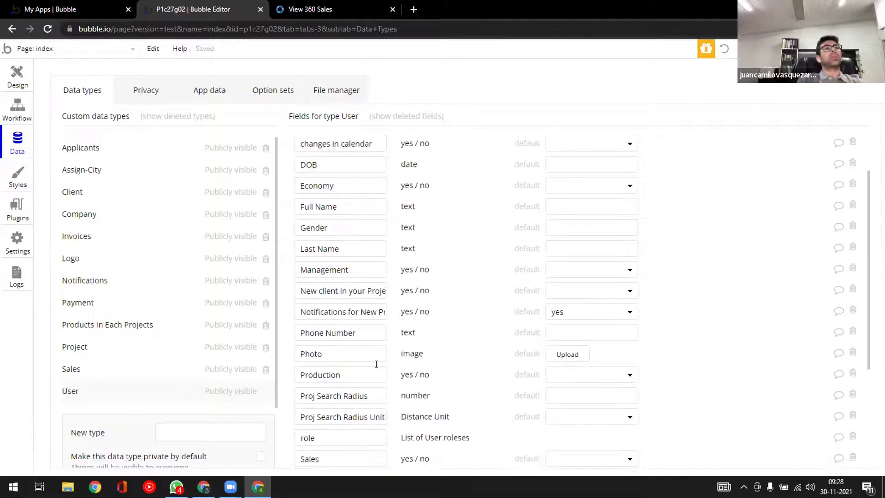
scroll(376, 364, up, 1)
scroll(376, 364, up, 1)
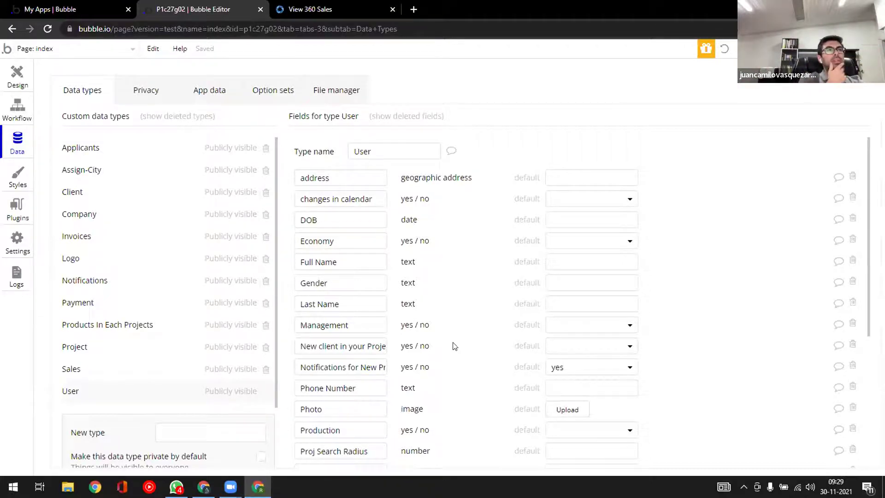
- Browse the option sets, showing Client Status with its Active and Completed options
click(283, 91)
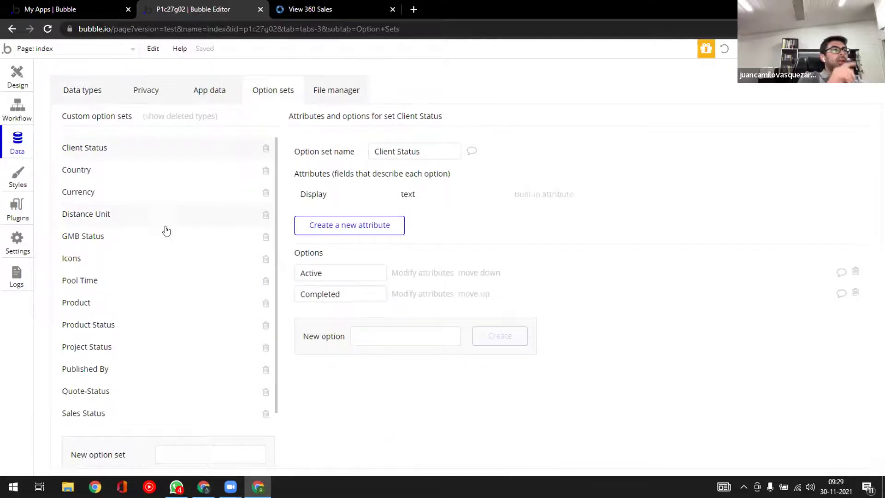
scroll(123, 334, down, 2)
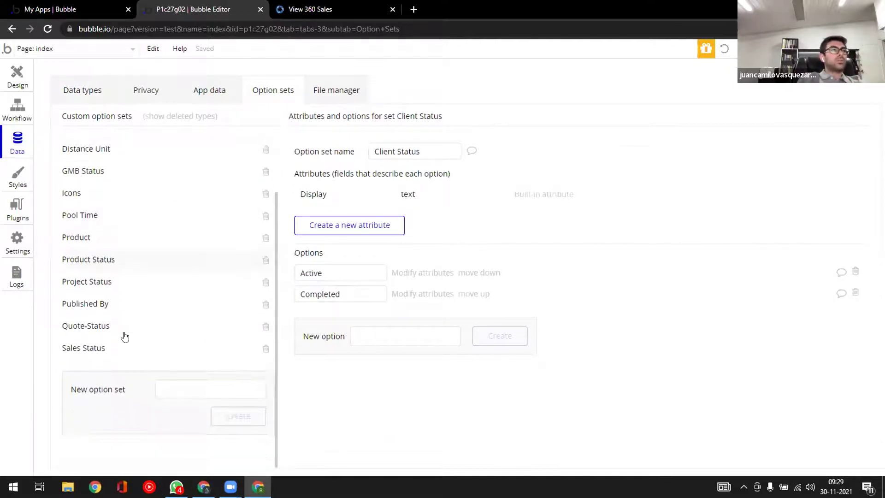
scroll(125, 338, up, 1)
scroll(125, 337, up, 1)
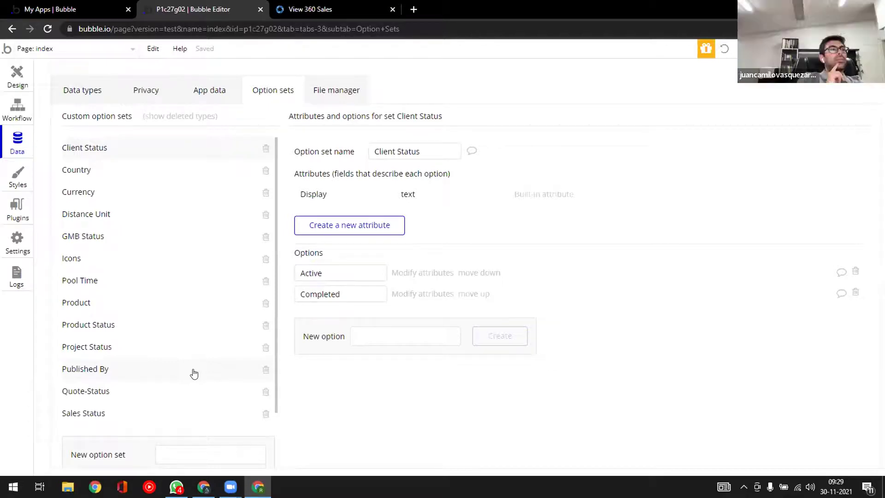
- Switch to the live View 360 Sales app and open its Sales section
click(309, 9)
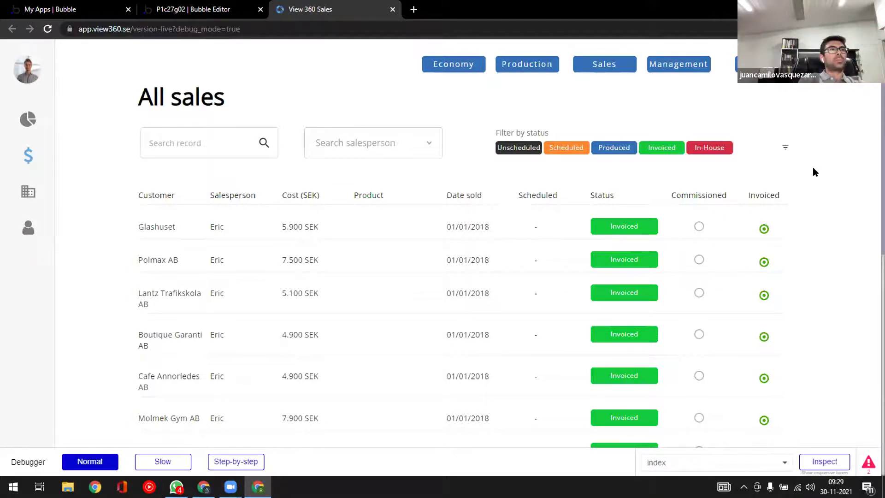
click(571, 227)
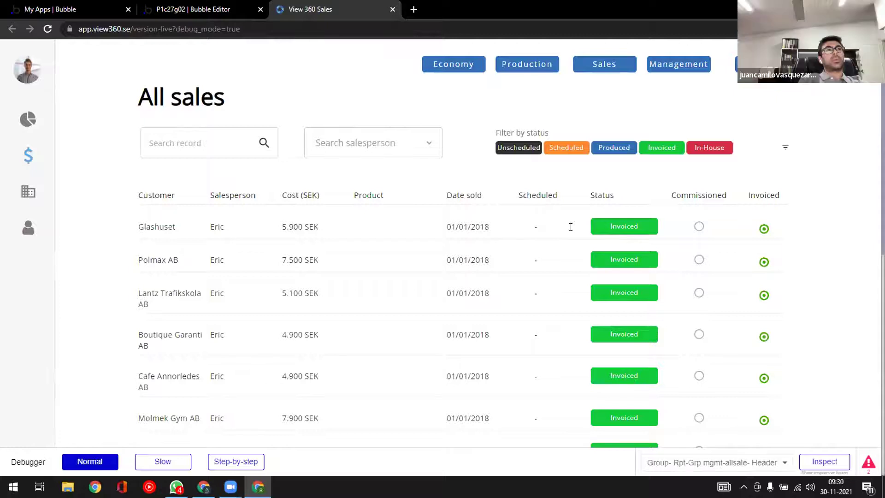
click(593, 71)
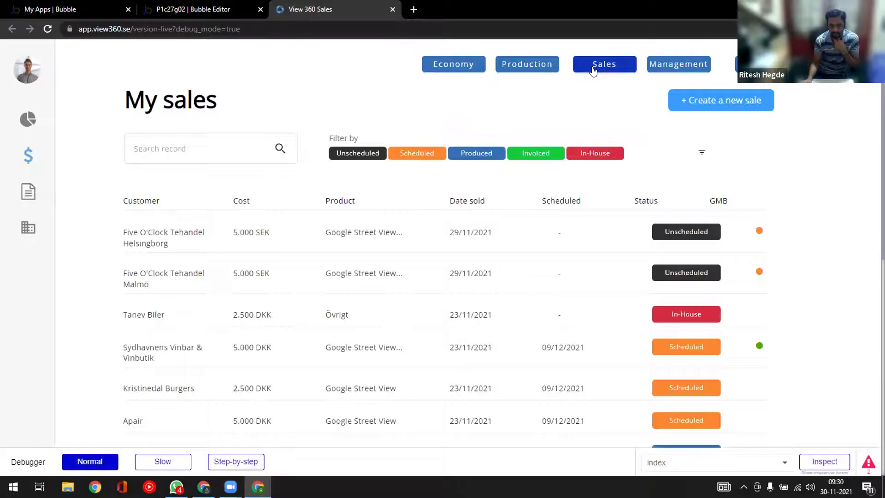
click(174, 147)
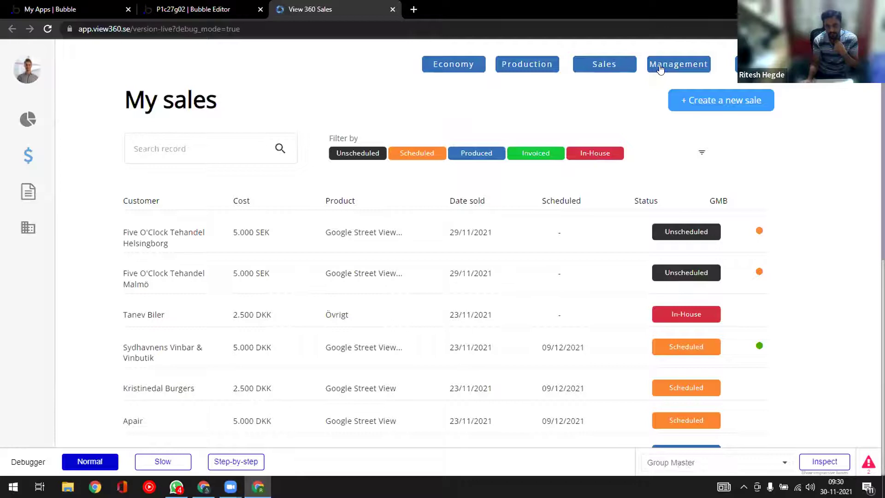
- Open Management's All sales view and check the salesperson filter without choosing anyone
click(645, 68)
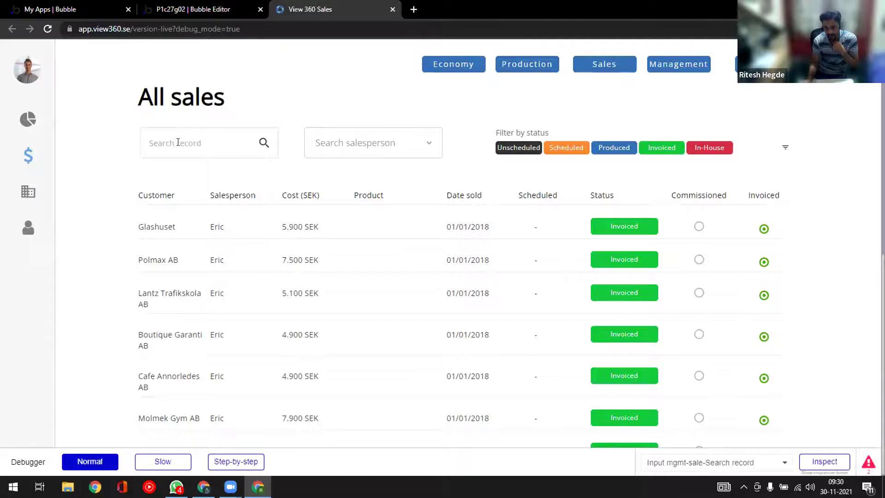
click(393, 150)
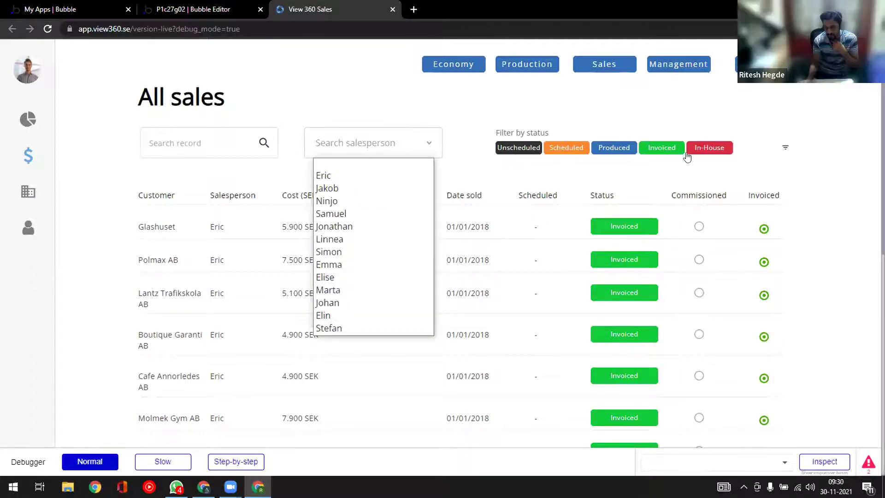
click(332, 134)
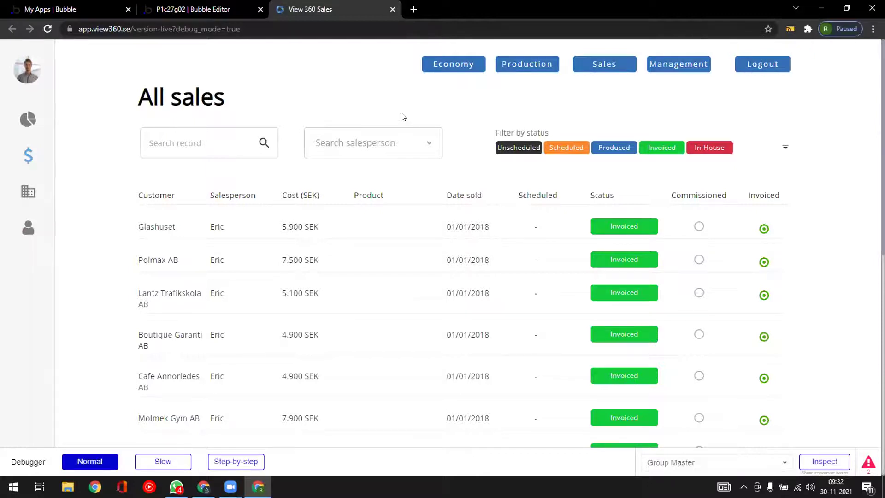
- In the design view, expand Group Sales Main and review its Page-view is Sales visibility and appearance
click(198, 9)
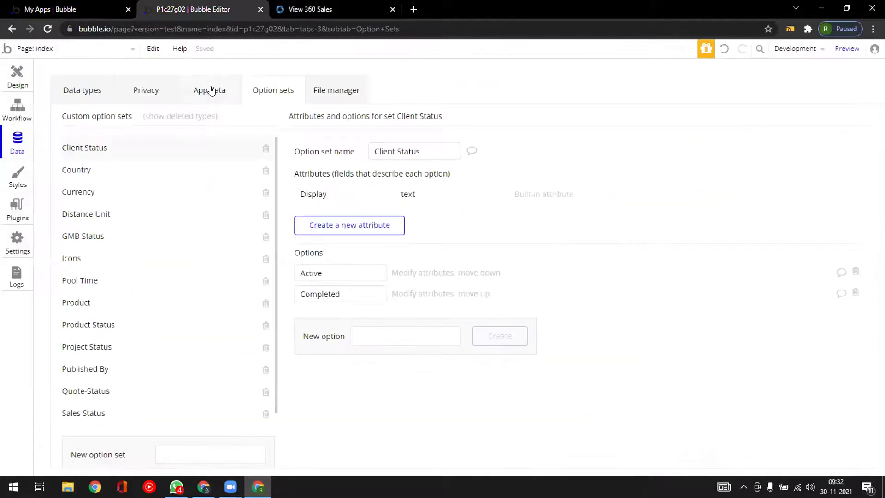
click(24, 76)
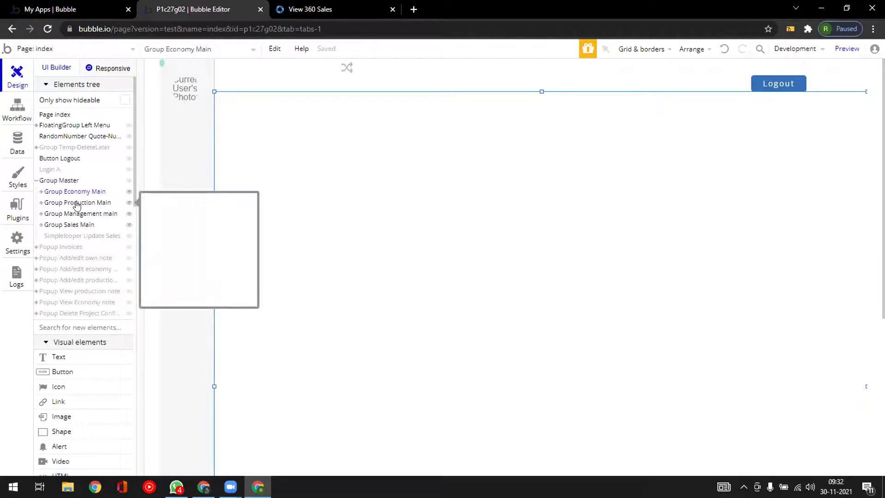
click(69, 225)
click(40, 225)
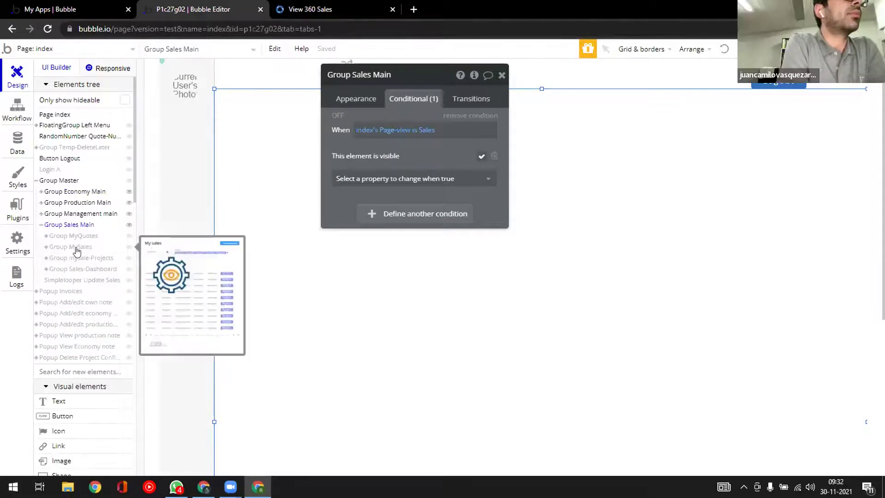
click(357, 101)
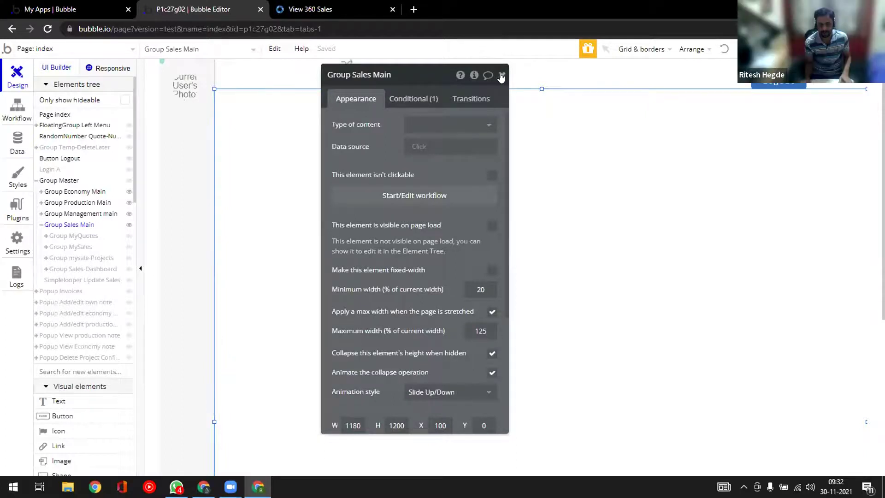
click(501, 74)
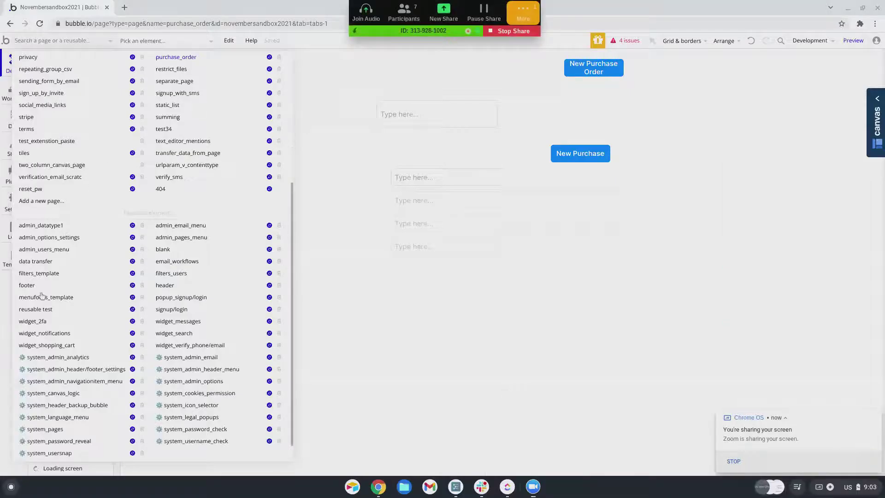
- Add a new blank page named new_re_collapse
scroll(42, 304, down, 1)
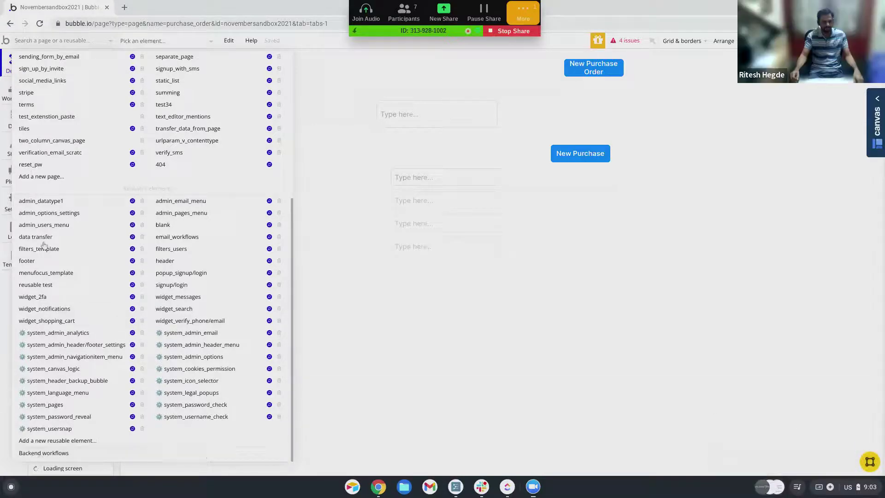
click(54, 177)
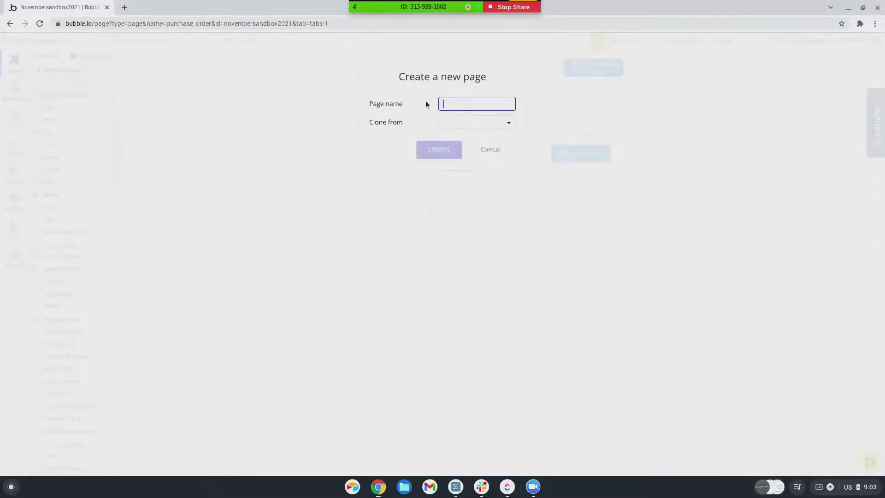
text(new)
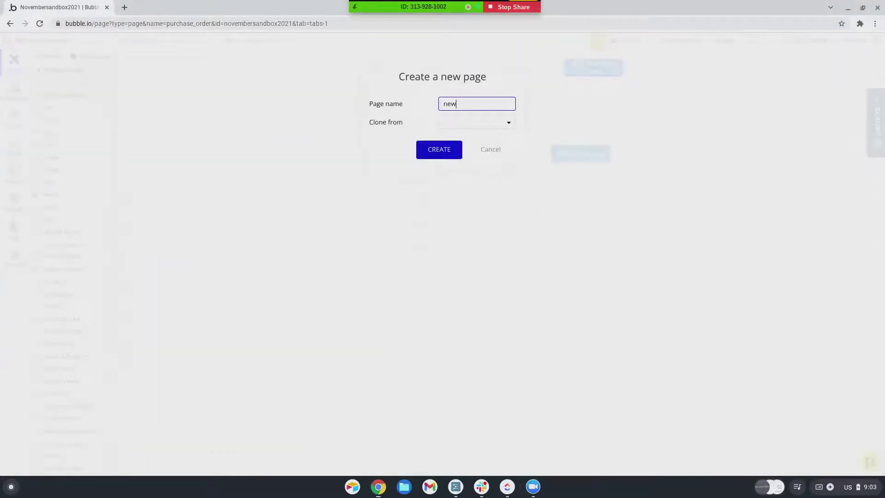
text(_re_collapse)
key(Return)
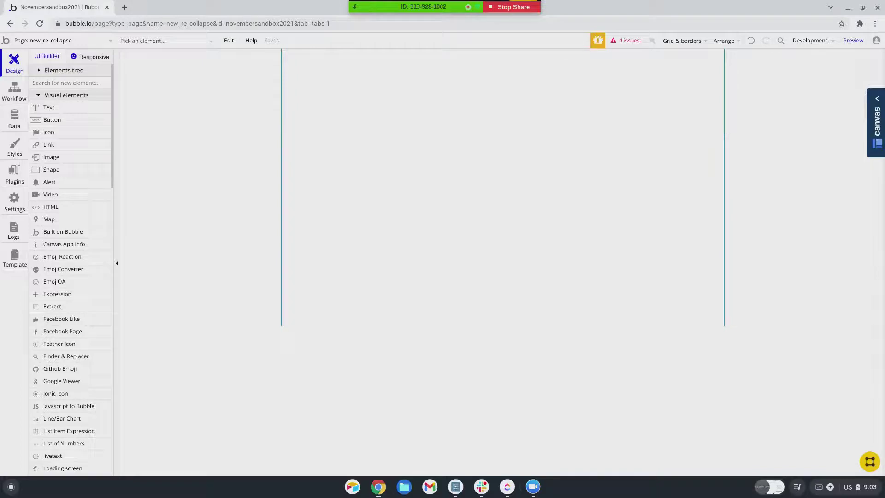
- Upgrade the page to the new responsive engine with a Row layout and centred container alignment
click(75, 57)
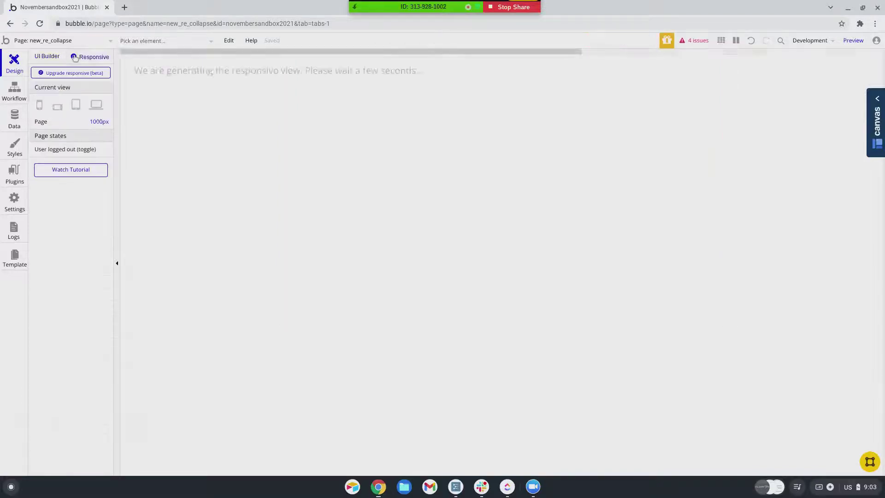
click(70, 74)
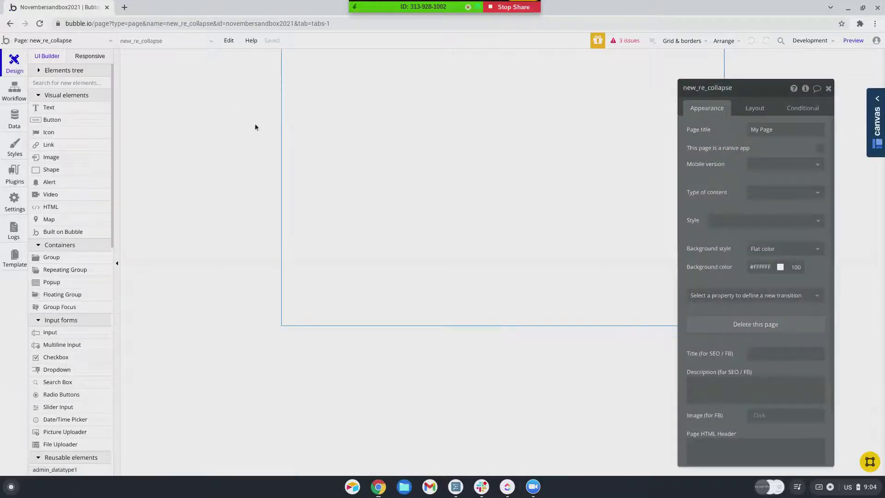
click(755, 112)
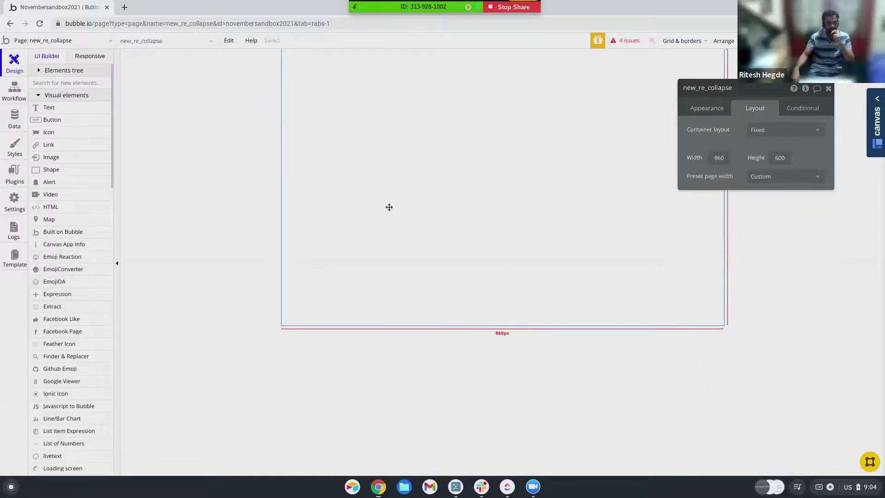
click(775, 134)
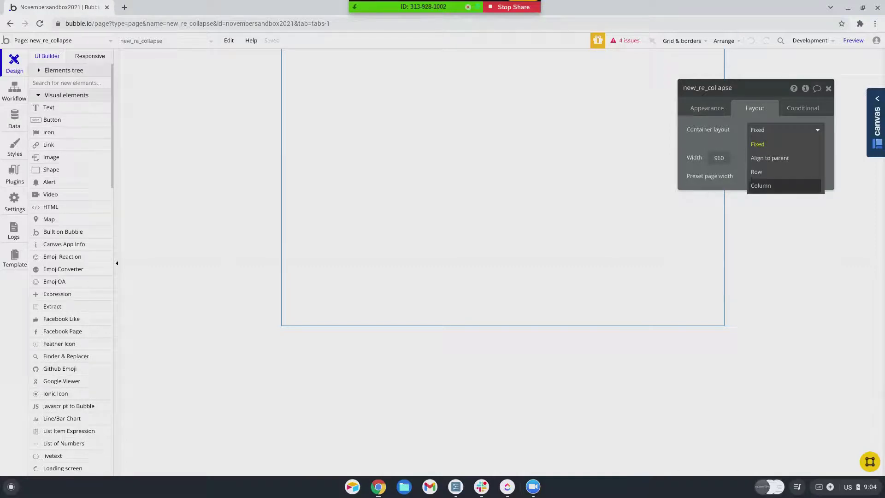
click(759, 174)
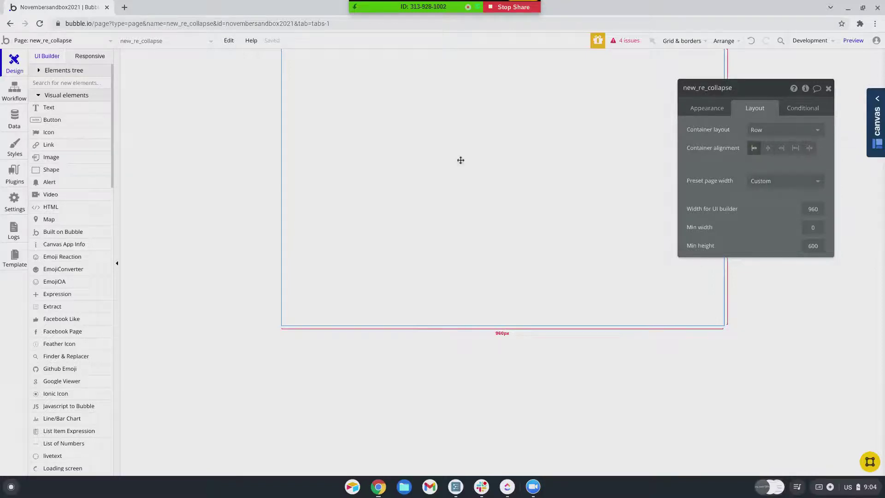
scroll(64, 220, down, 2)
scroll(54, 220, down, 3)
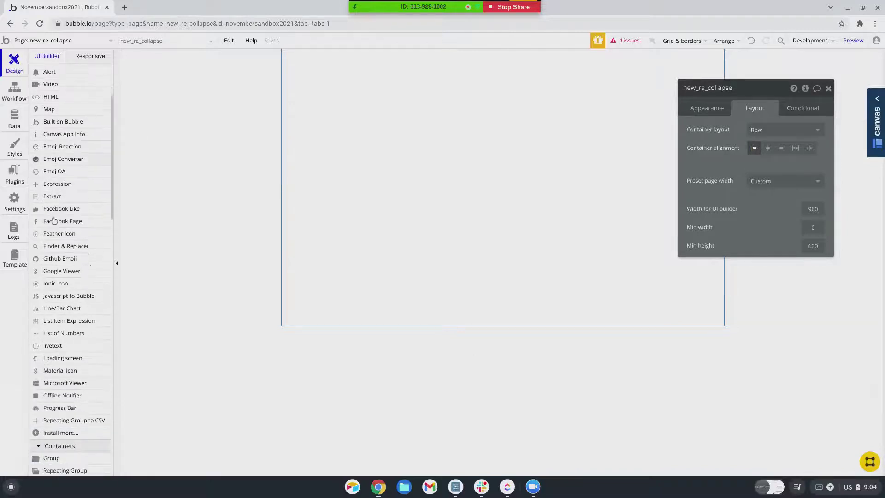
click(767, 148)
scroll(51, 148, down, 1)
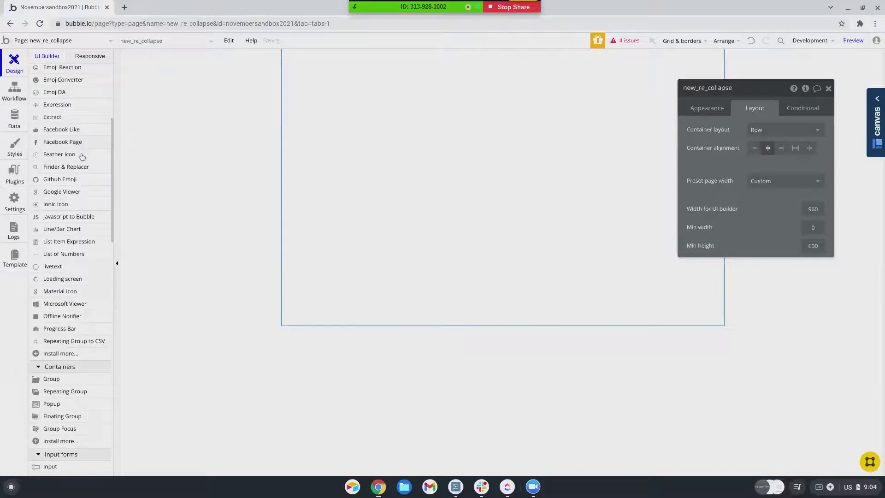
scroll(50, 148, down, 7)
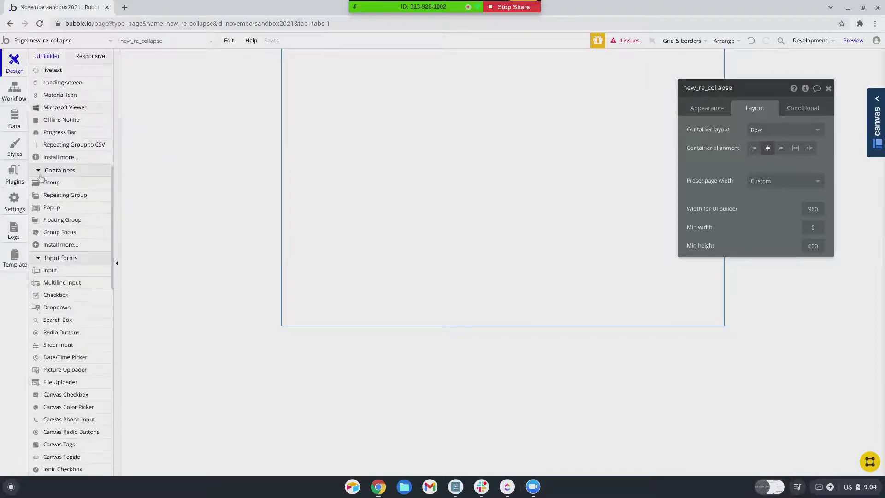
- Draw a tall Group A on the page and duplicate it as Group B beside it
click(51, 166)
drag(305, 62, 406, 255)
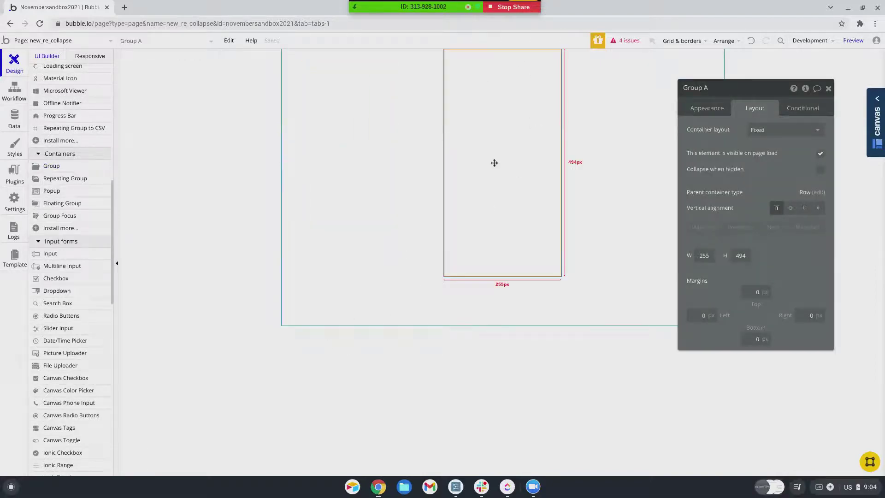
click(587, 168)
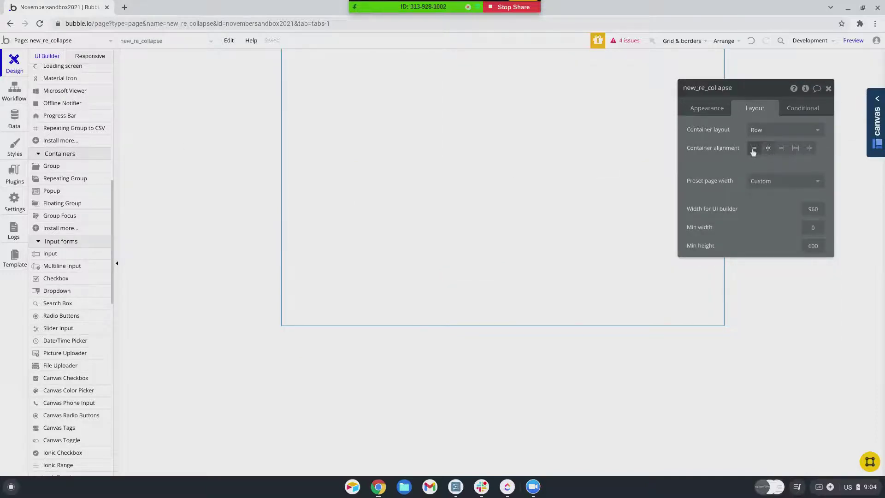
click(333, 166)
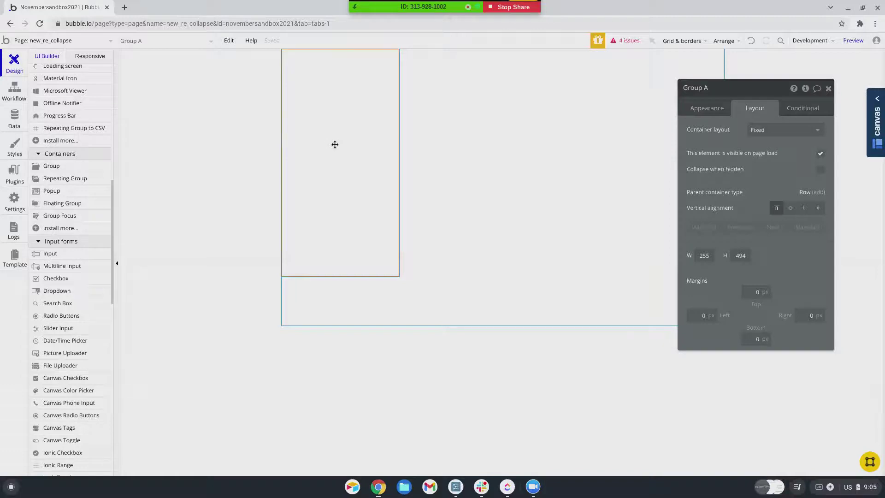
key(ctrl+v)
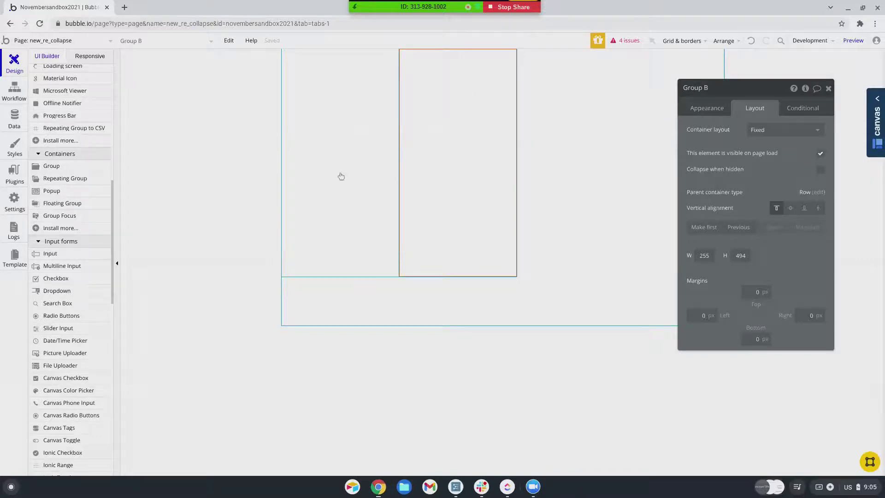
- Set Group A's container layout to Column
click(320, 153)
click(776, 133)
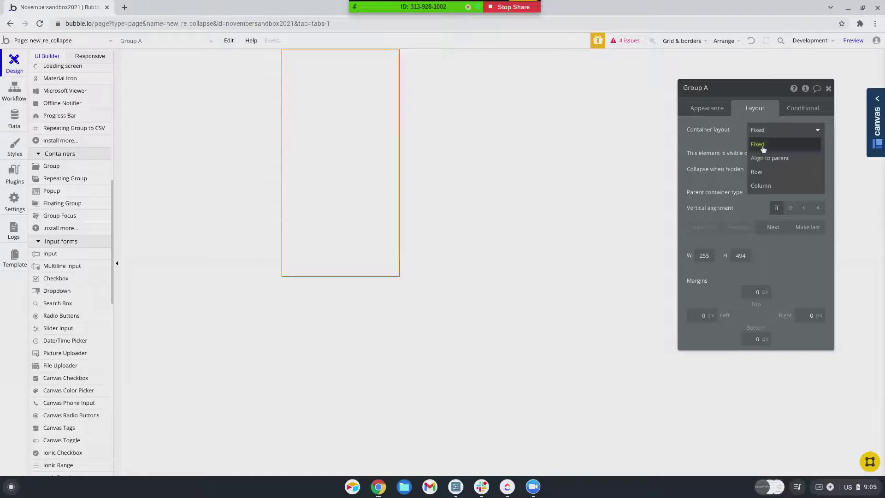
click(756, 187)
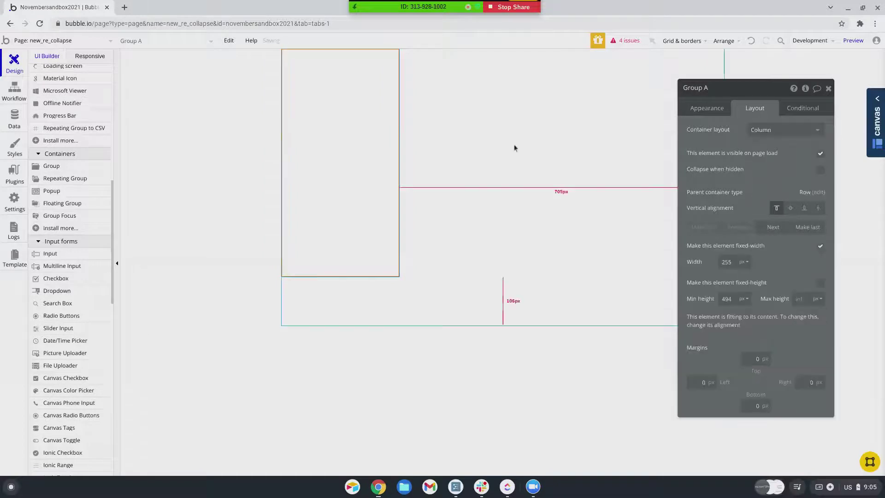
click(415, 131)
click(785, 137)
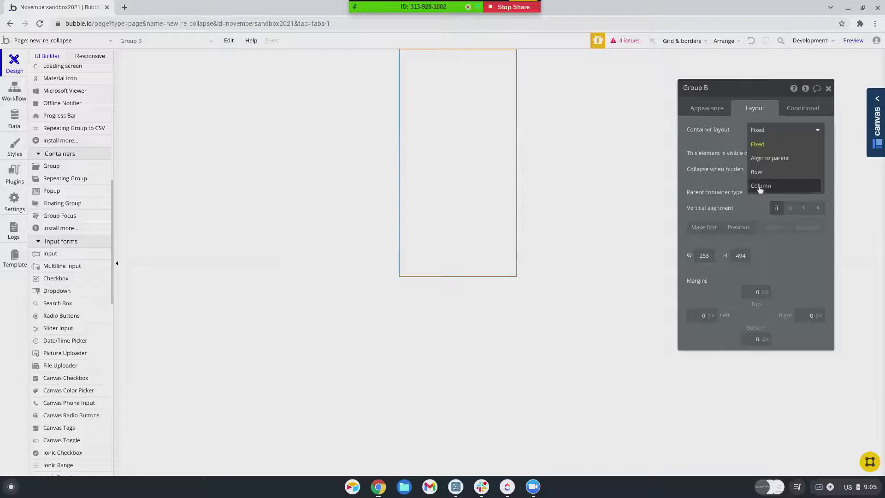
- Set Group B to Column layout, and remove Group A's style and give it a flat teal background
click(756, 187)
click(458, 224)
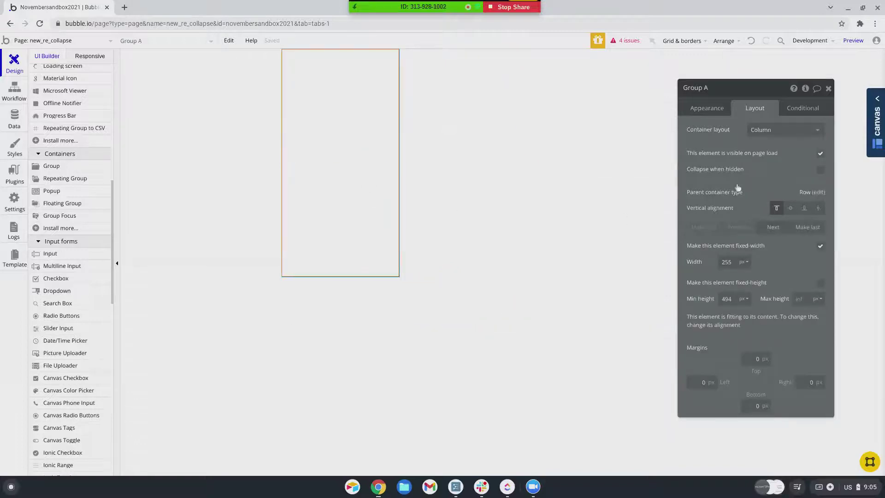
click(706, 108)
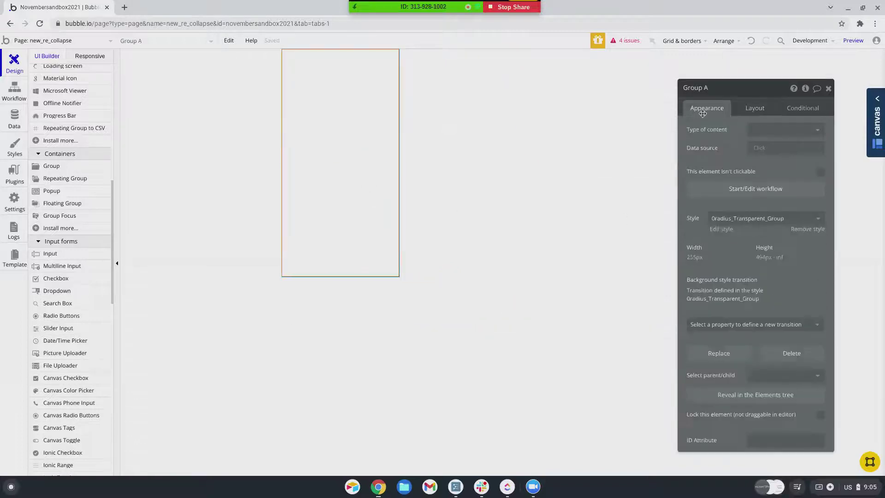
click(805, 231)
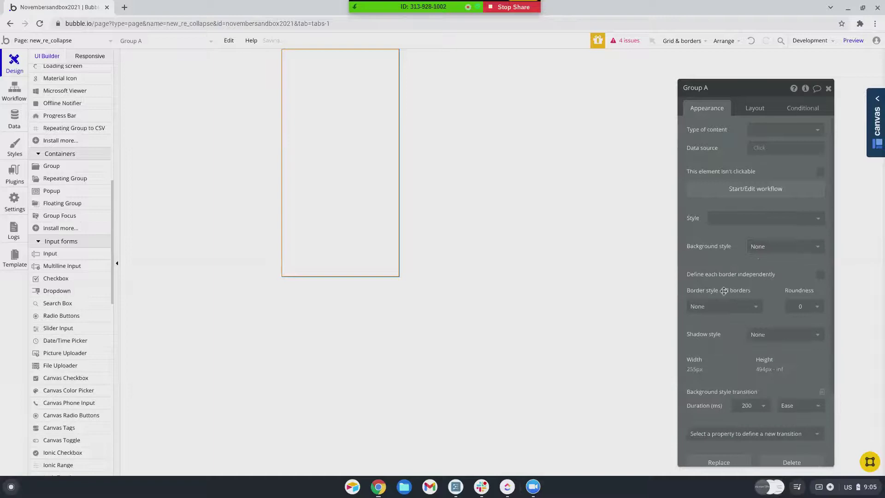
click(762, 249)
click(763, 275)
click(760, 265)
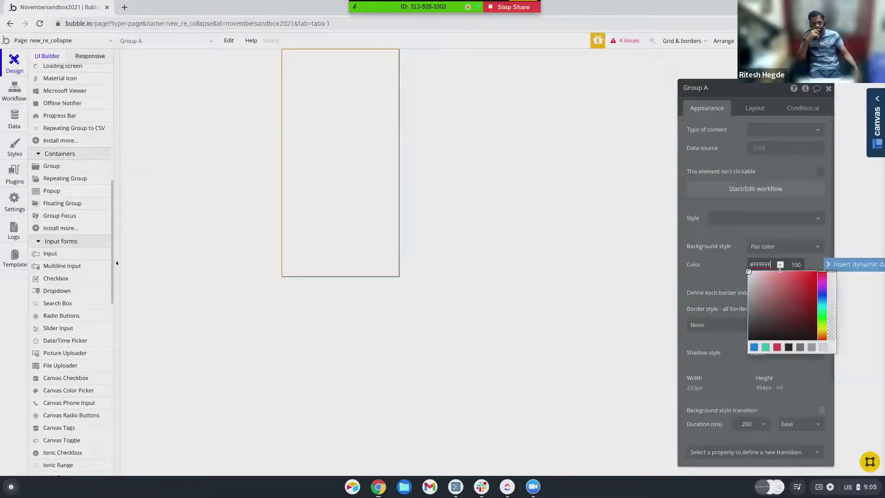
click(766, 348)
- Remove Group B's style and give it a flat blue background
click(439, 165)
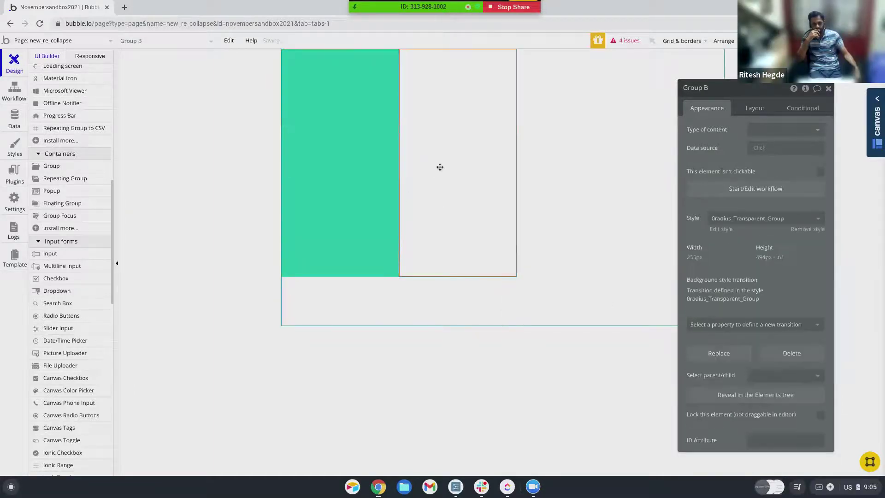
click(797, 230)
click(761, 246)
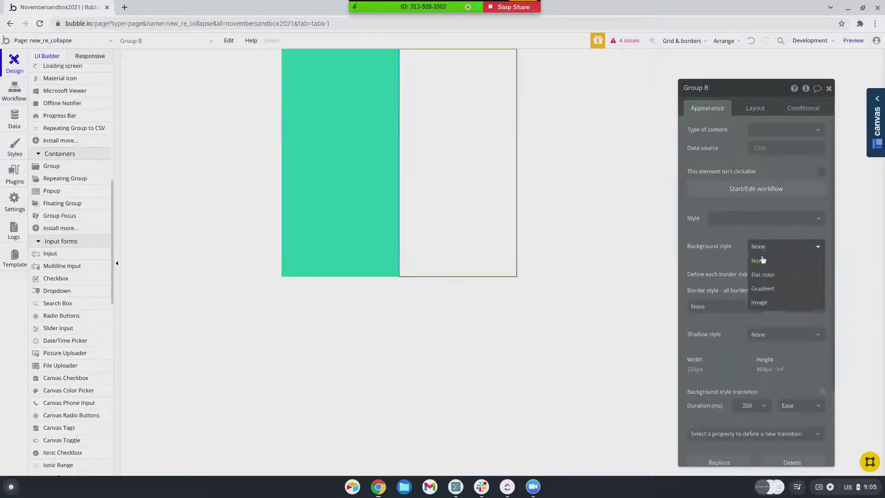
click(759, 275)
click(781, 265)
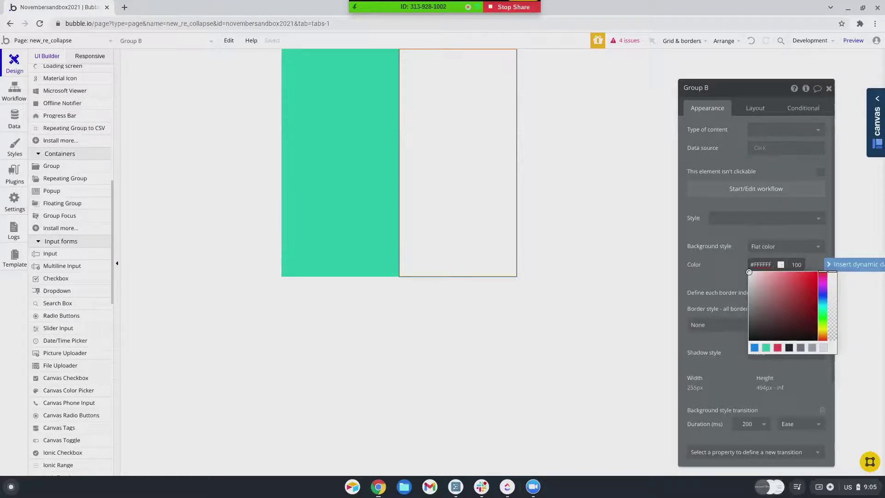
click(755, 348)
click(349, 162)
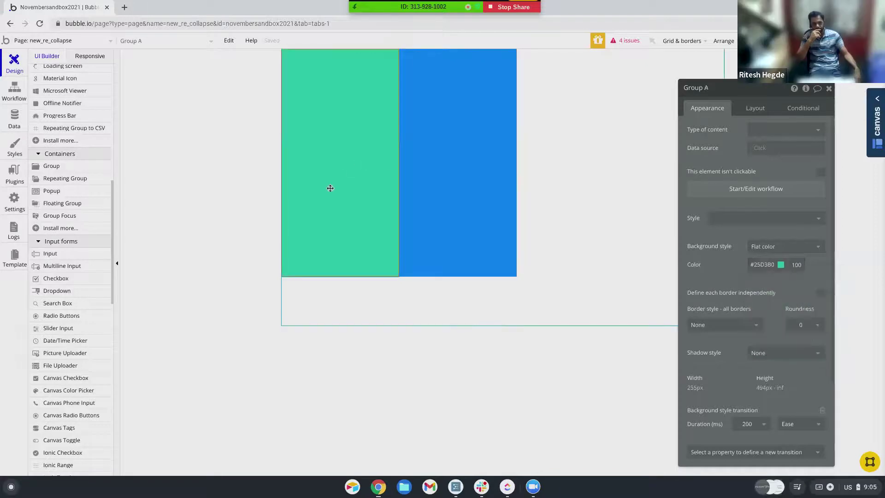
click(757, 111)
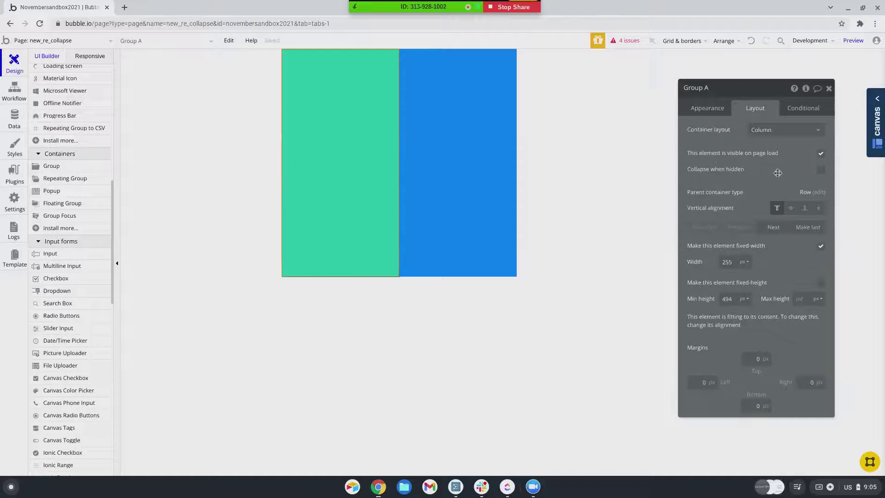
- Make Group A collapse when hidden and start a workflow for clicking it
click(821, 171)
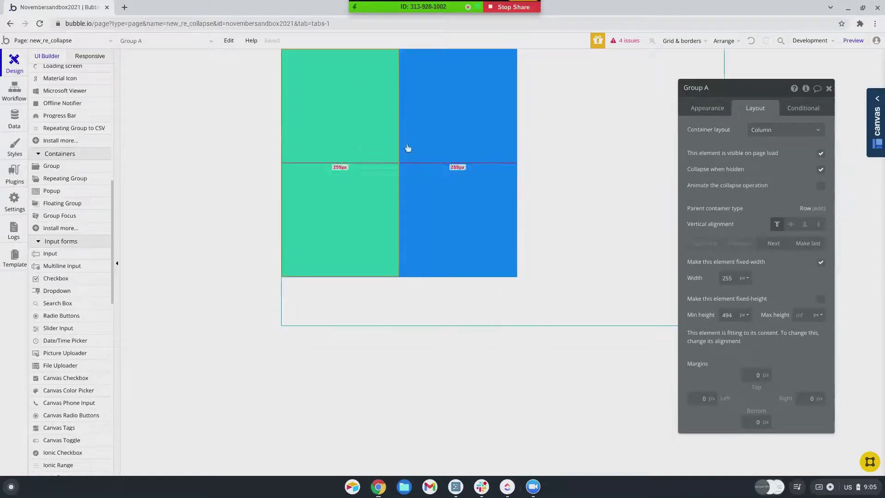
click(711, 110)
click(749, 190)
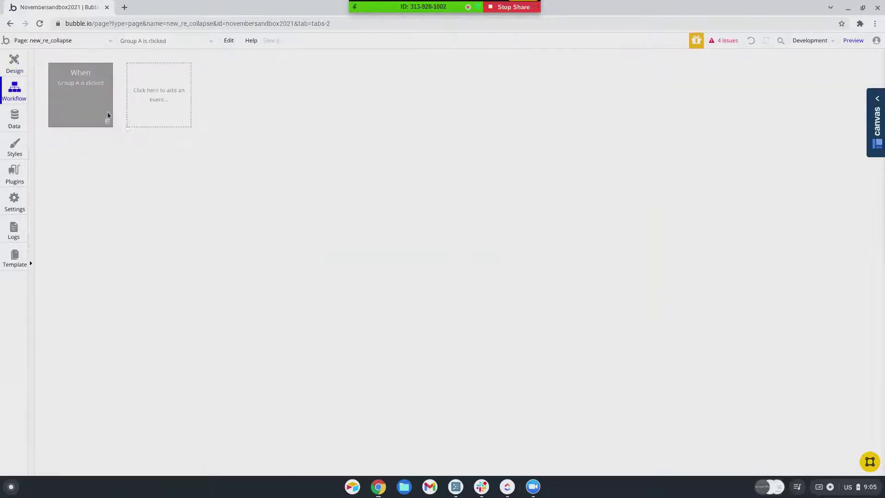
click(105, 158)
- Add a Hide action targeting Group A to the workflow and preview the page
mouse_move(95, 282)
click(191, 201)
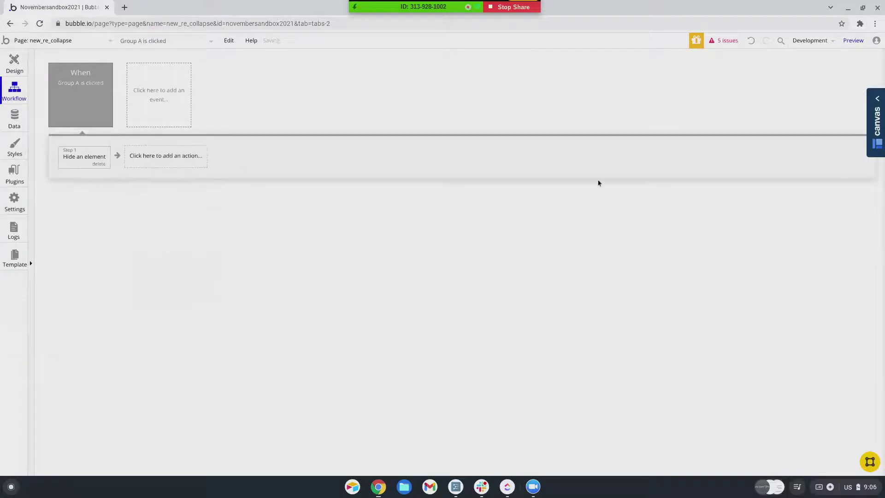
click(773, 110)
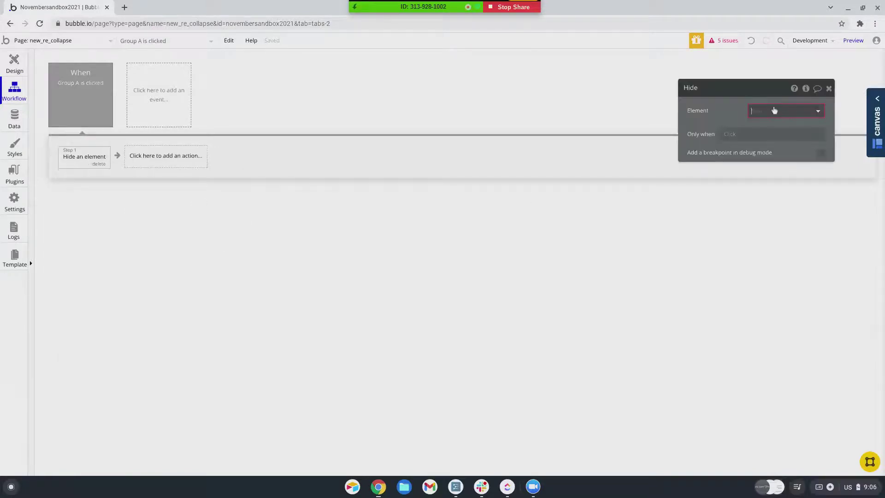
click(768, 136)
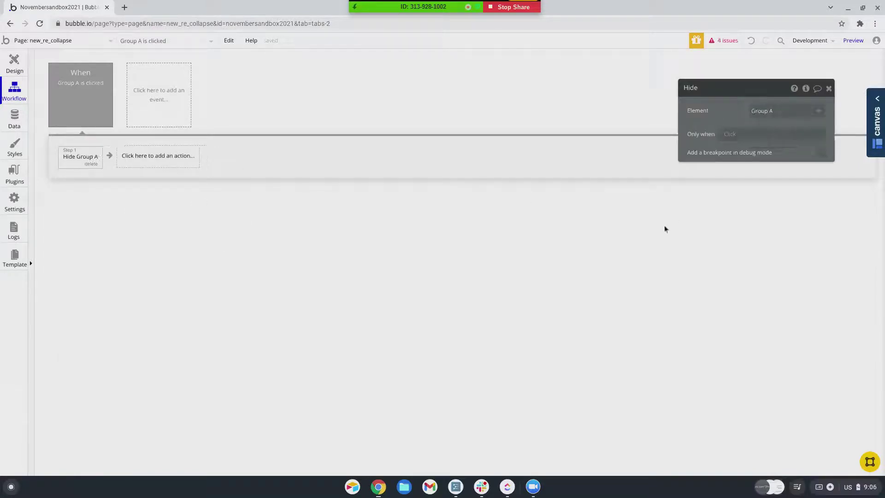
click(853, 40)
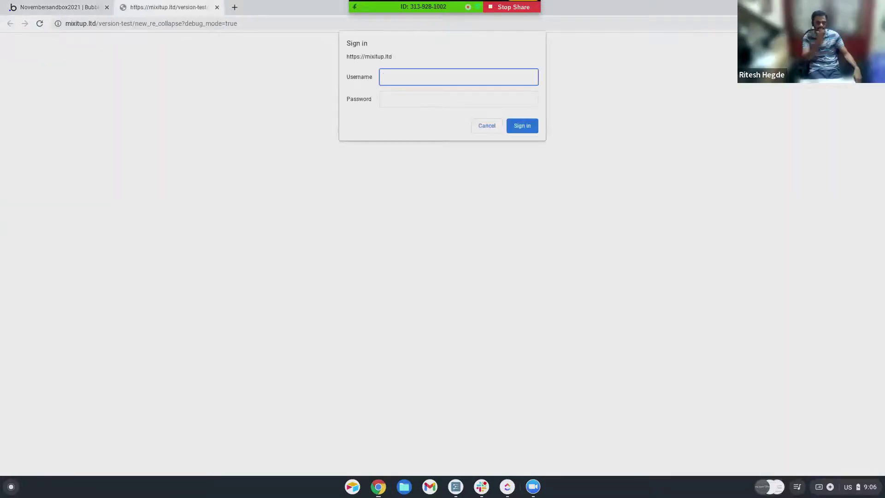
- Sign in with the account username and password
text(username)
key(Tab)
text(password)
key(Return)
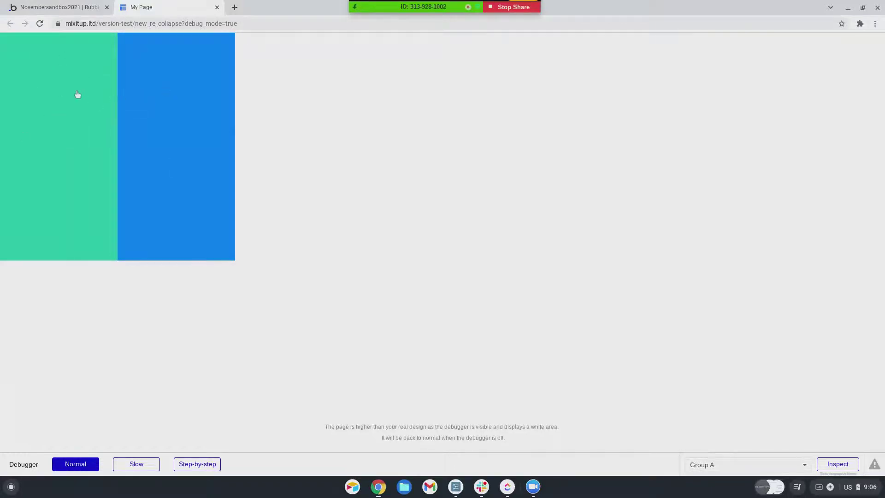
- Open the page's Layout settings in the editor, then confirm in preview that Group A collapses on click
click(55, 7)
click(14, 62)
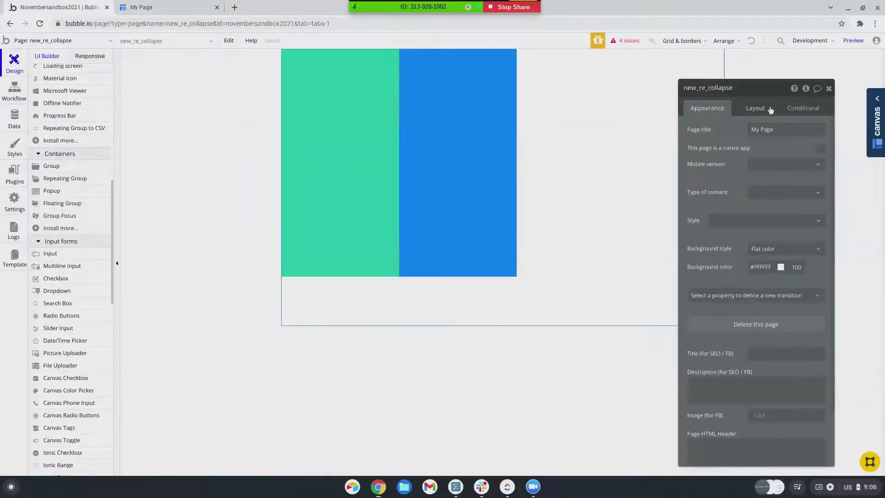
click(763, 112)
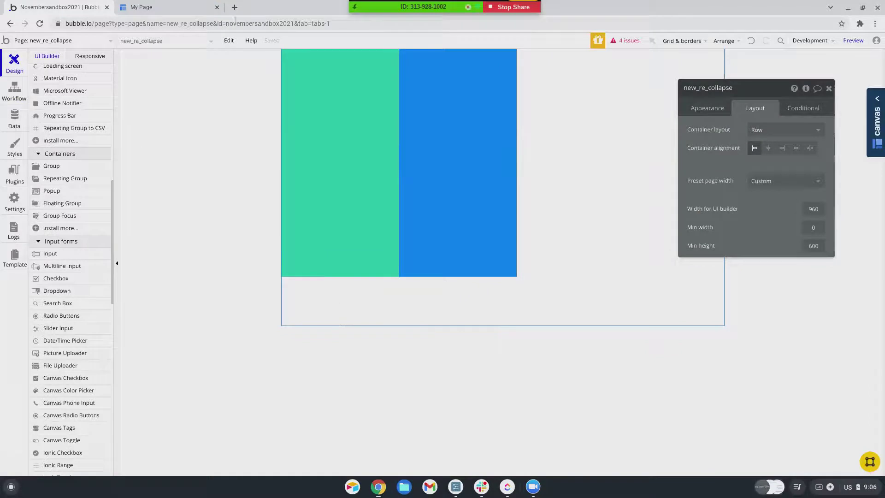
click(182, 7)
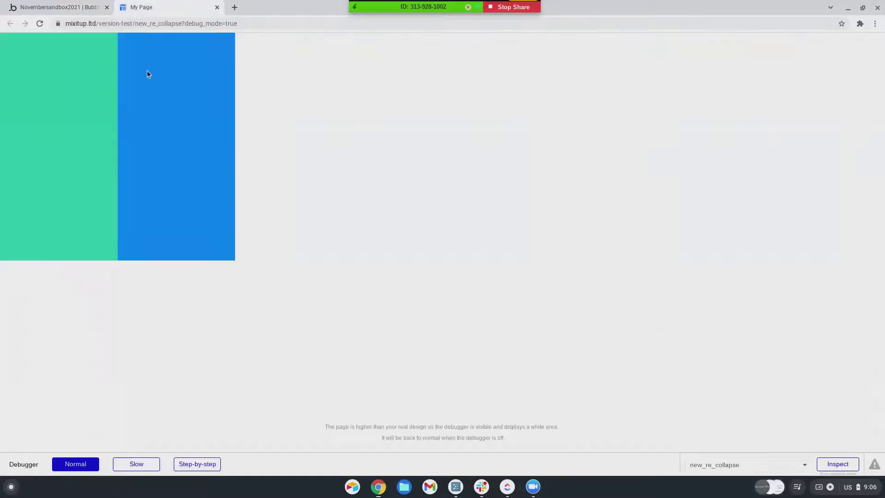
click(64, 138)
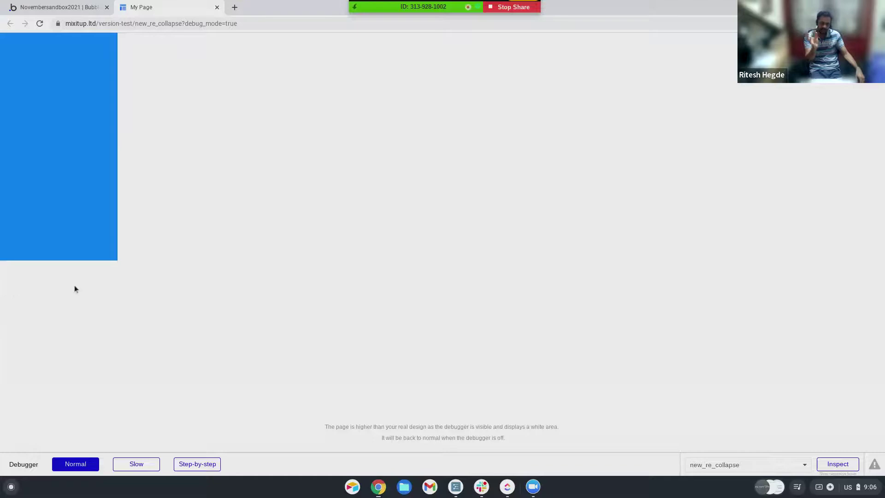
click(78, 6)
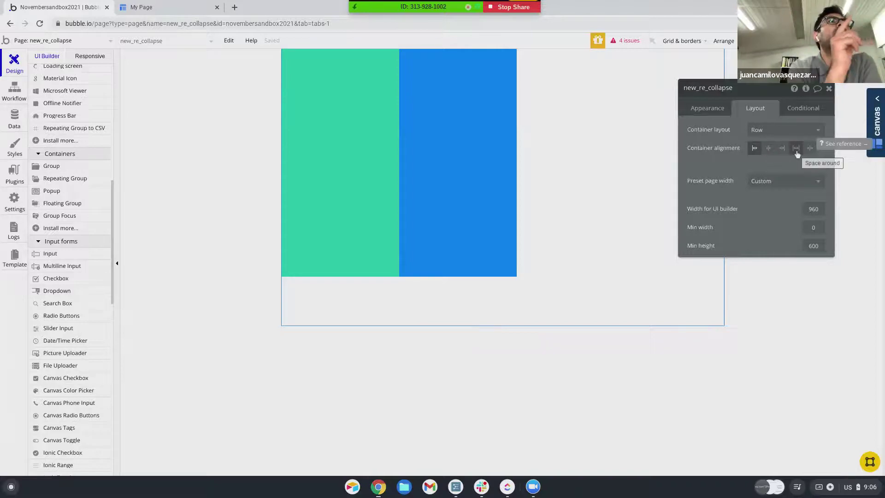
- Duplicate blue Group B with Ctrl+D, colour the copy (Group C) red, and reselect the page
click(437, 159)
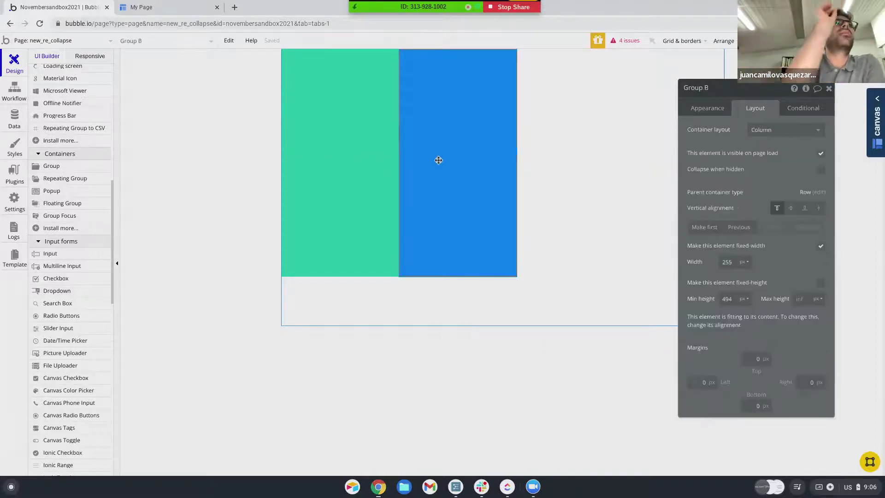
key(ctrl+d)
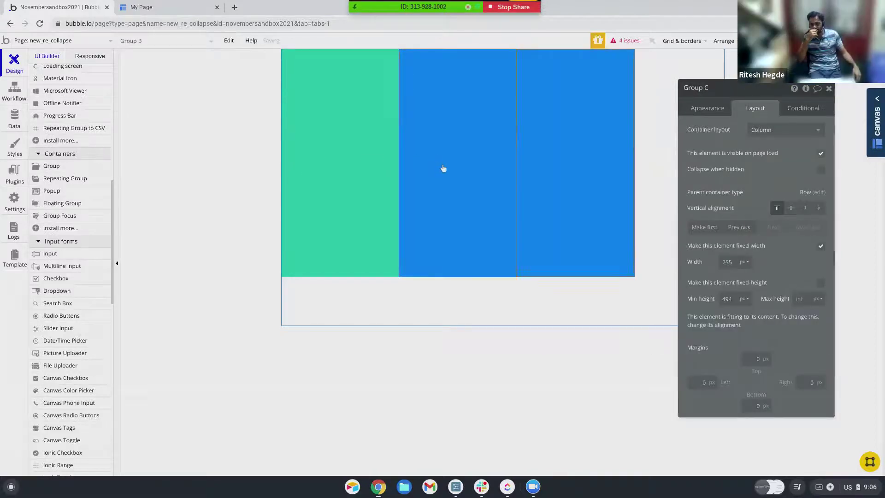
click(708, 108)
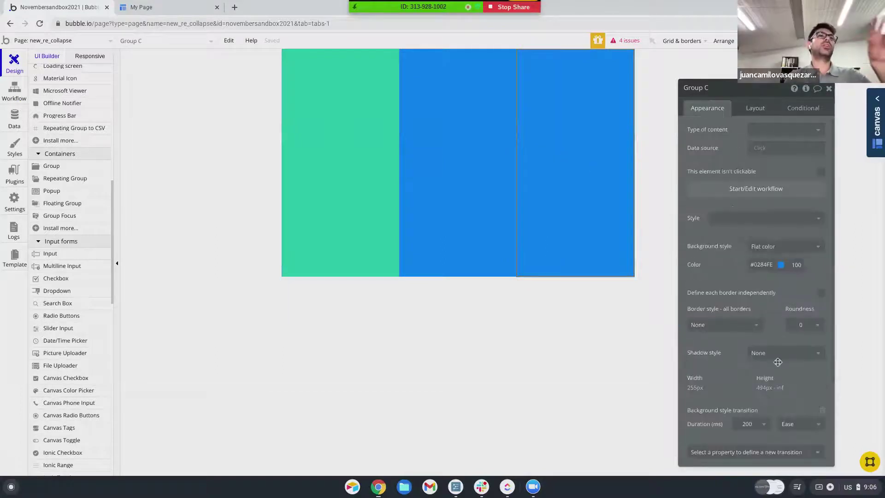
click(781, 264)
click(777, 348)
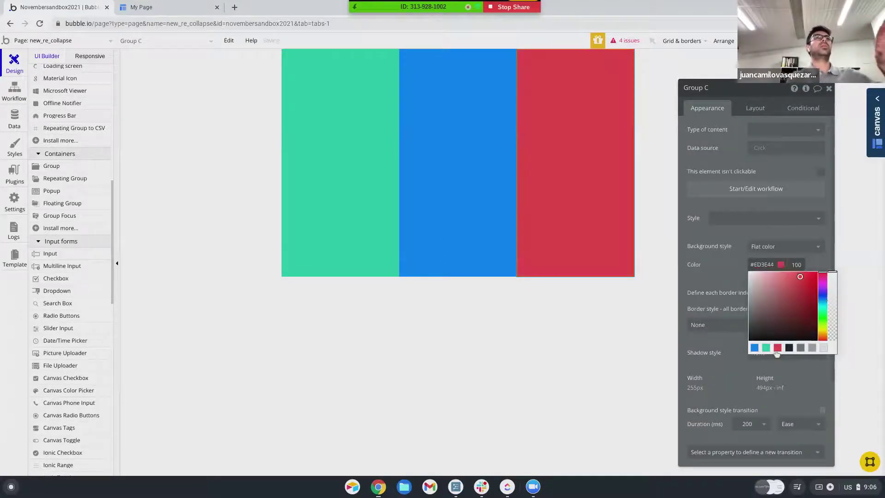
click(236, 143)
click(755, 109)
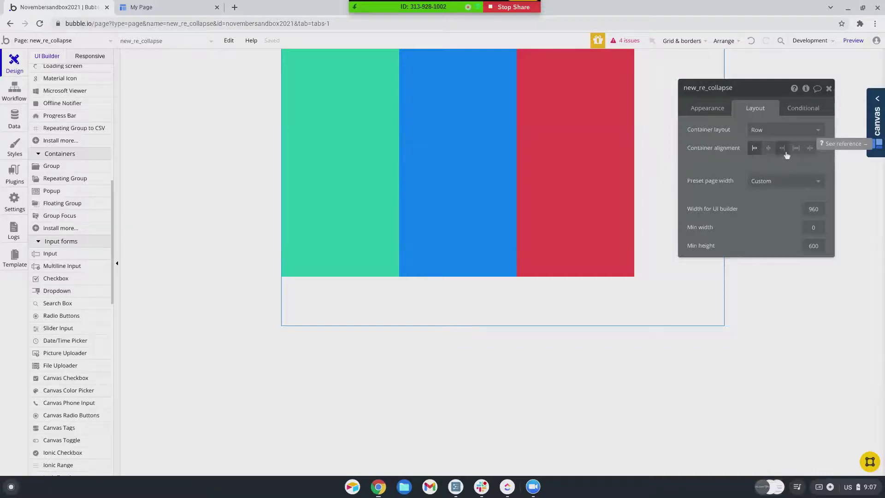
- Try space-around and then space-between column alignment, checking in preview that the green column collapses
click(811, 149)
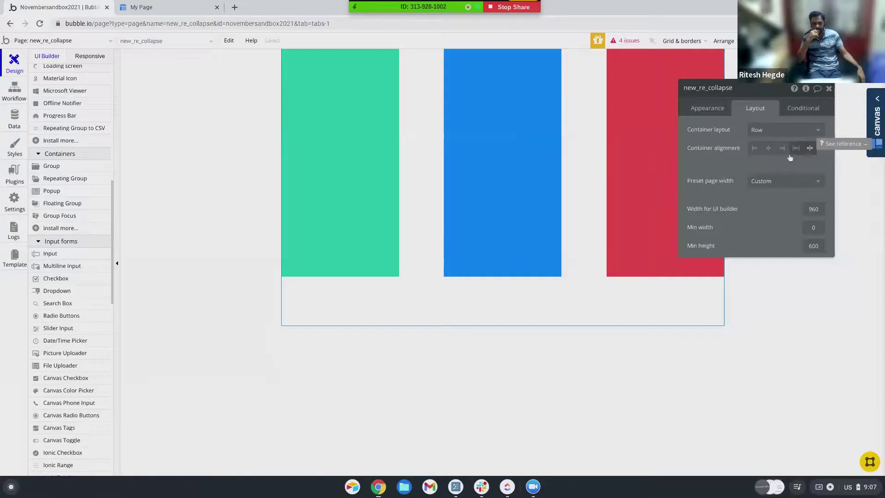
click(853, 41)
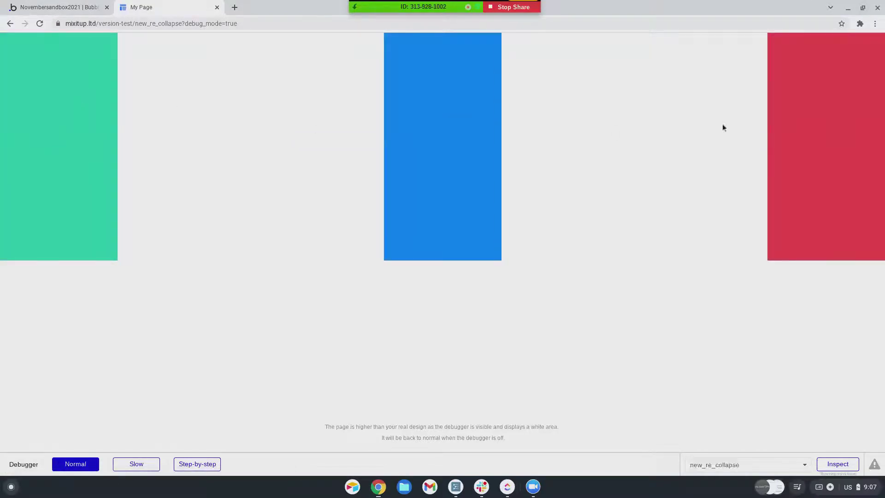
click(69, 104)
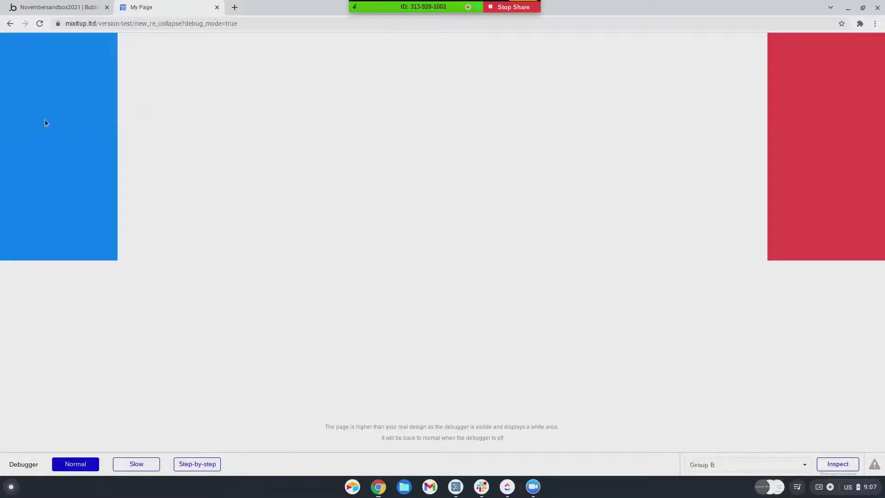
click(47, 6)
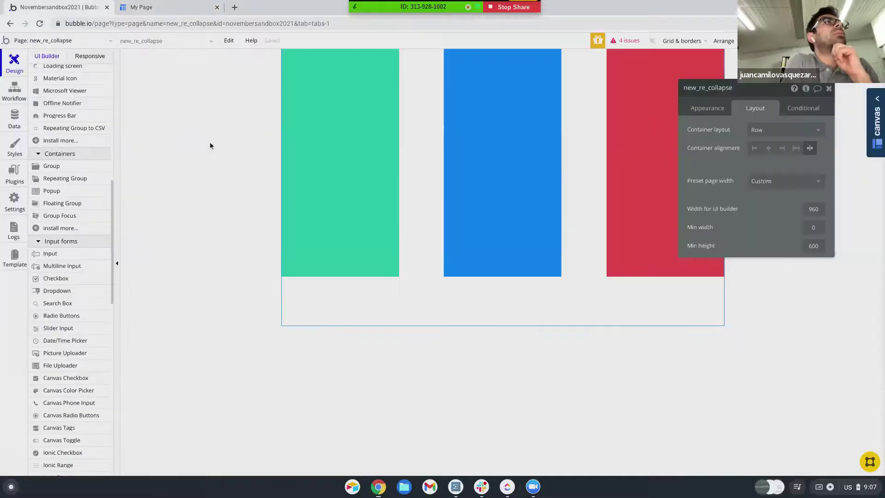
click(796, 148)
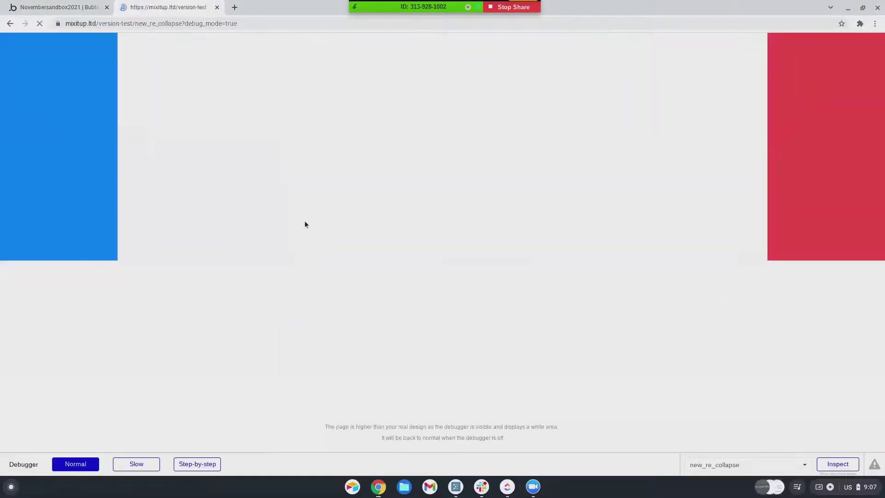
key(ctrl+r)
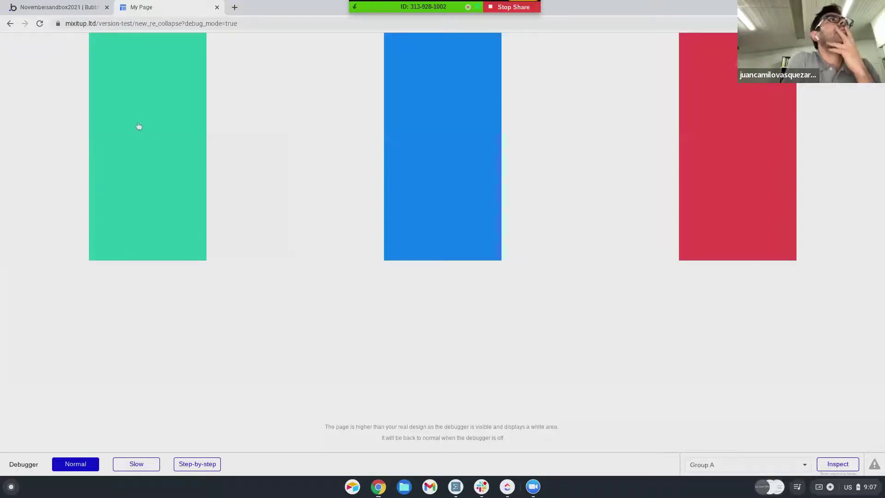
click(157, 127)
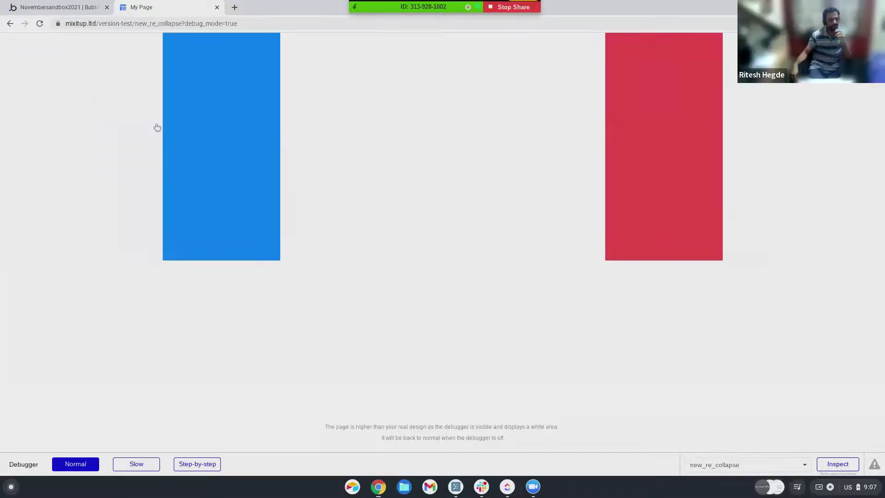
click(50, 8)
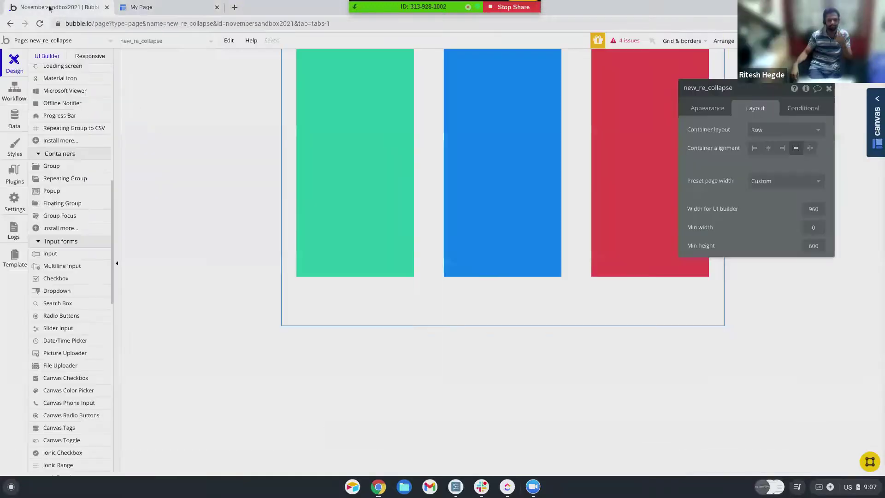
- Centre the three columns and confirm in the reloaded preview that the green column collapses
click(769, 148)
click(851, 41)
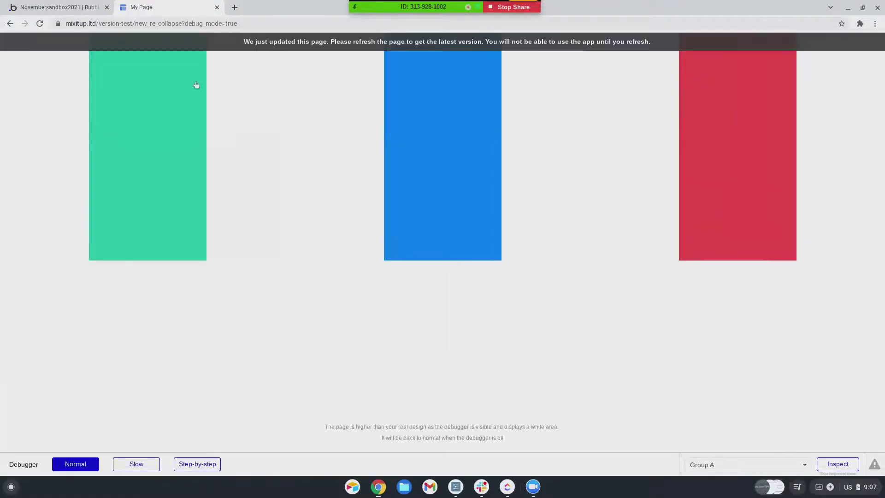
key(ctrl+r)
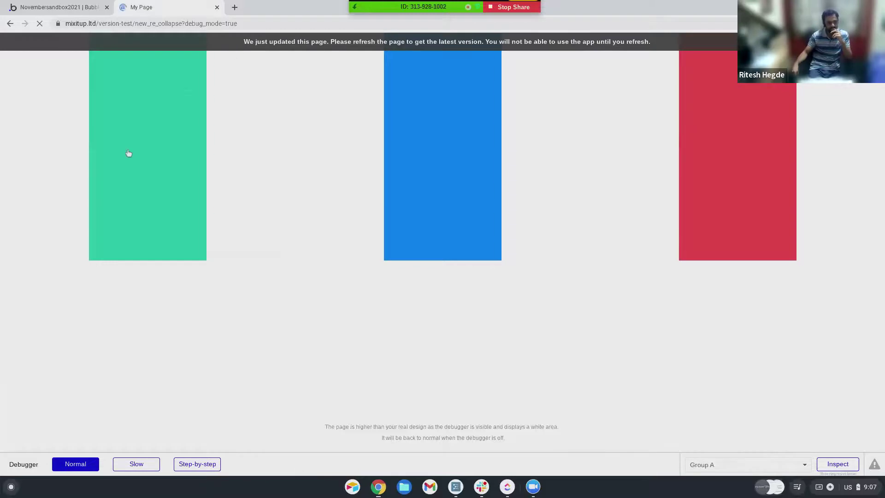
click(311, 166)
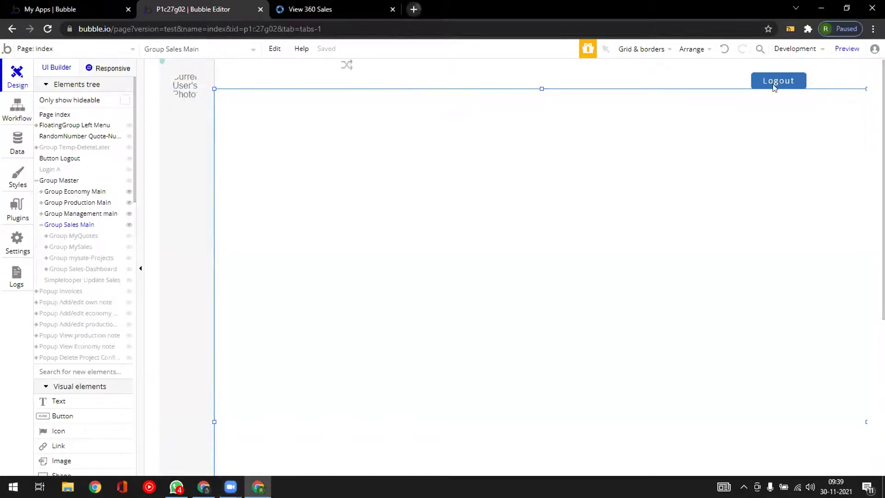
- Load bubble.io in a new tab from its shortcut tile, and open one more tab
key(ctrl+t)
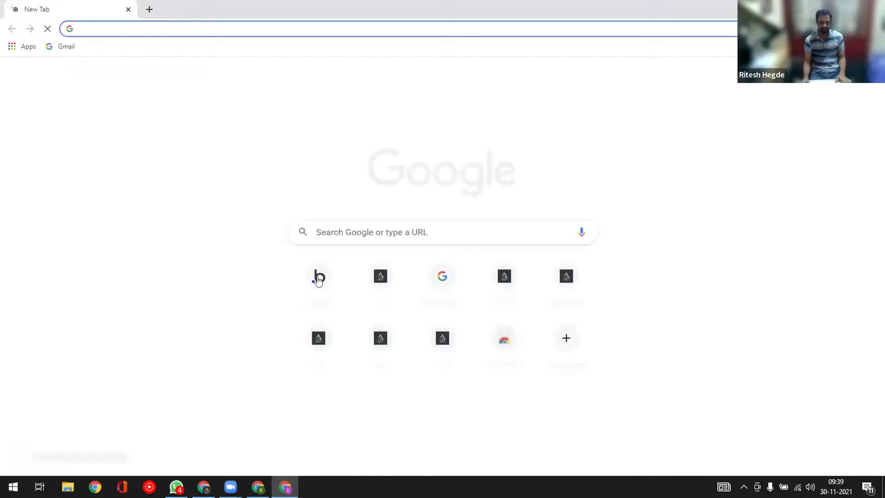
click(318, 279)
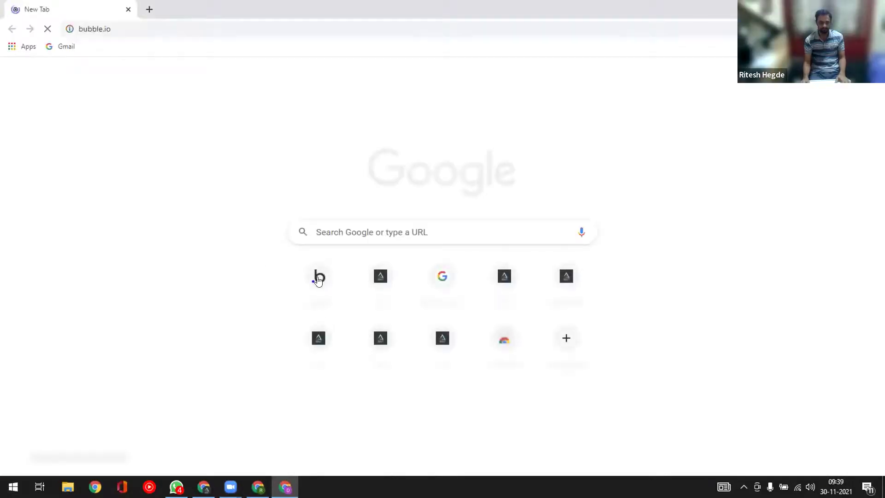
click(149, 9)
- Load a digi-cards.me card address edited from an address-bar suggestion to end in 'ritz'
click(165, 30)
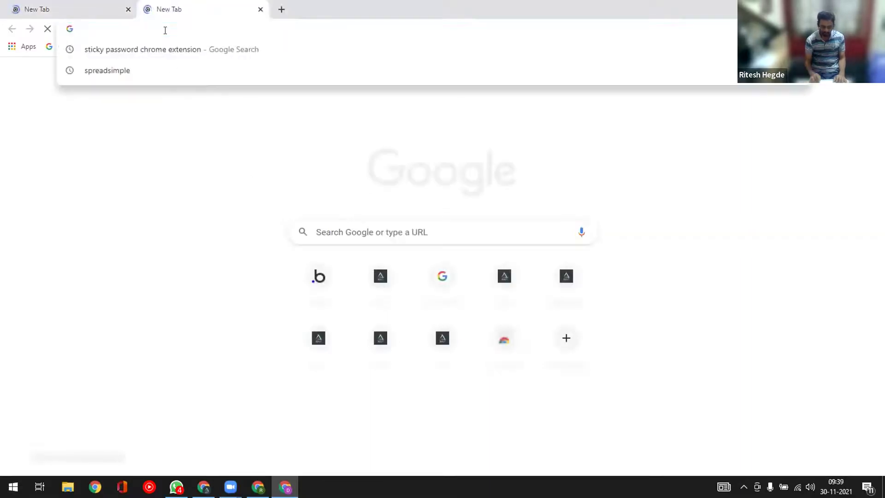
text(/d)
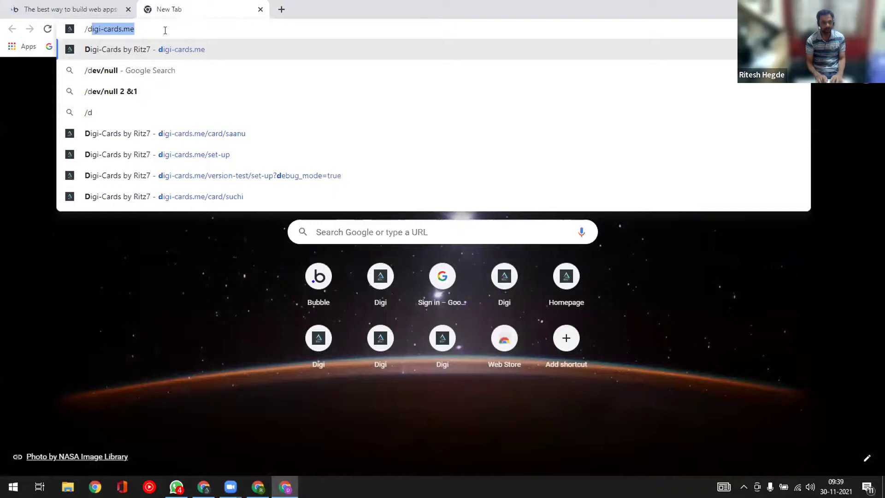
text(ino)
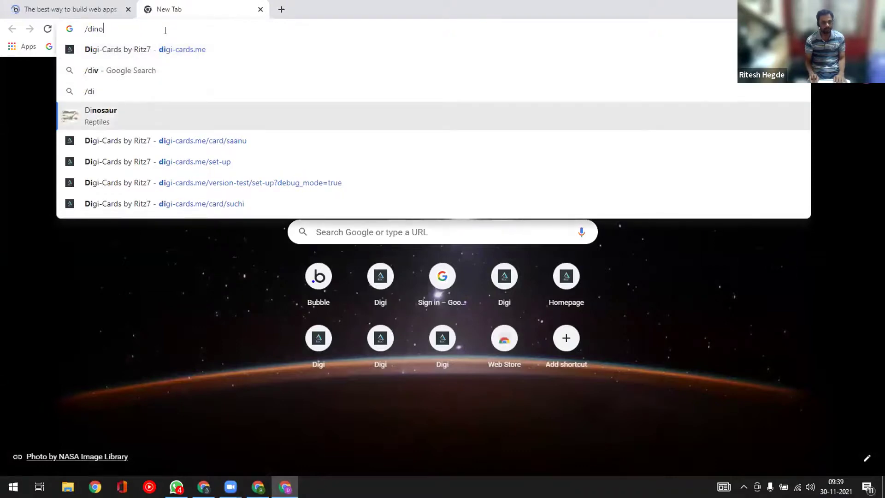
key(Down)
key(BackSpace)
key(BackSpace)
key(BackSpace)
key(BackSpace)
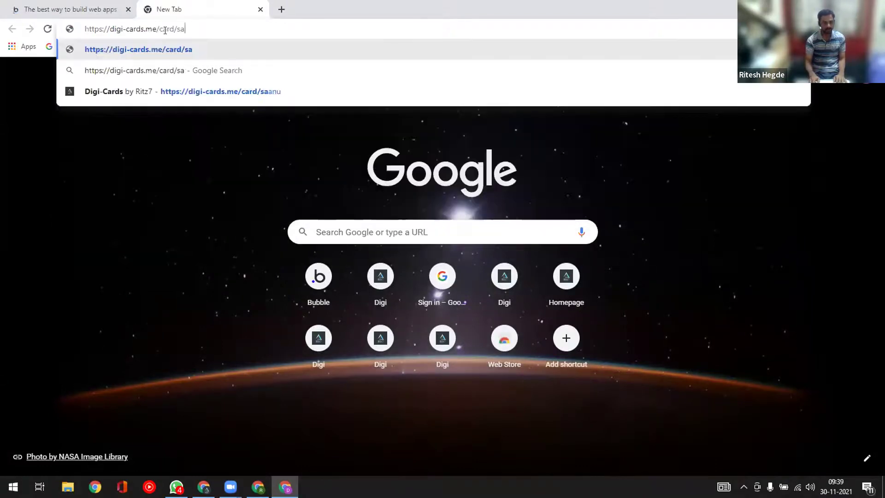
key(BackSpace)
text(ritz)
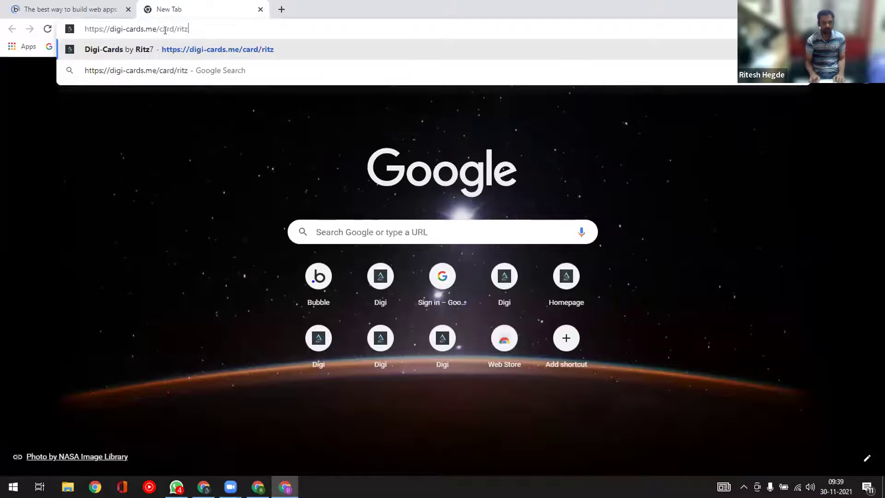
key(Return)
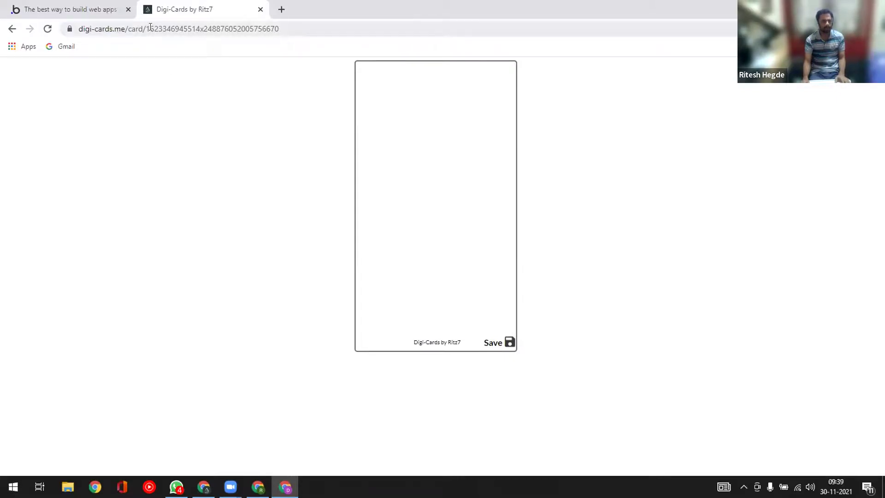
- Replace the long card ID after card/ with 'ritz' and load the card page
drag(150, 27, 395, 26)
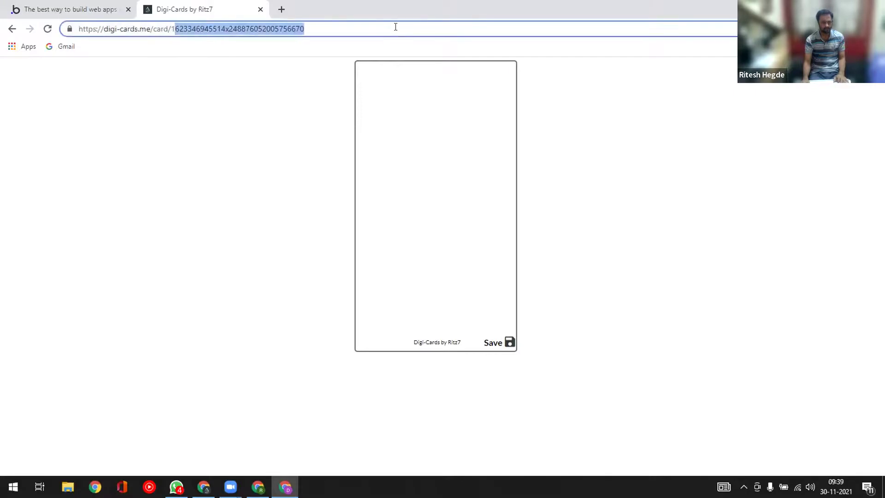
key(BackSpace)
text(rds.me/card/1r)
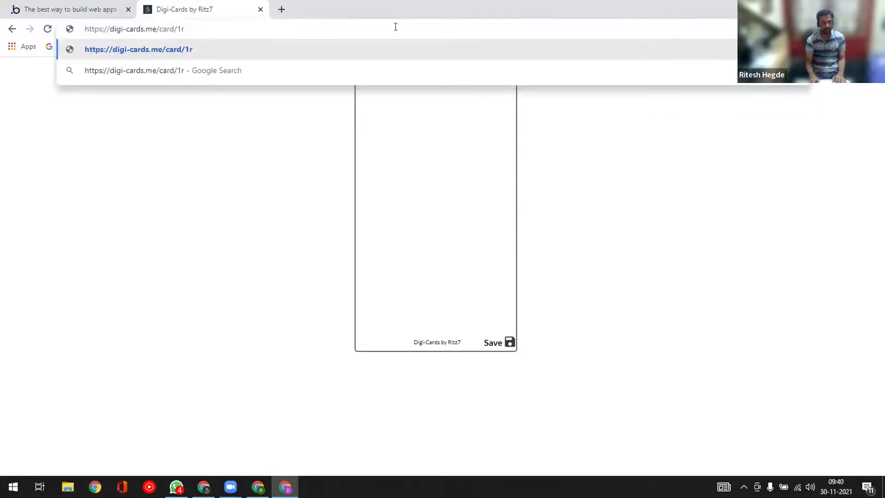
key(BackSpace)
key(BackSpace)
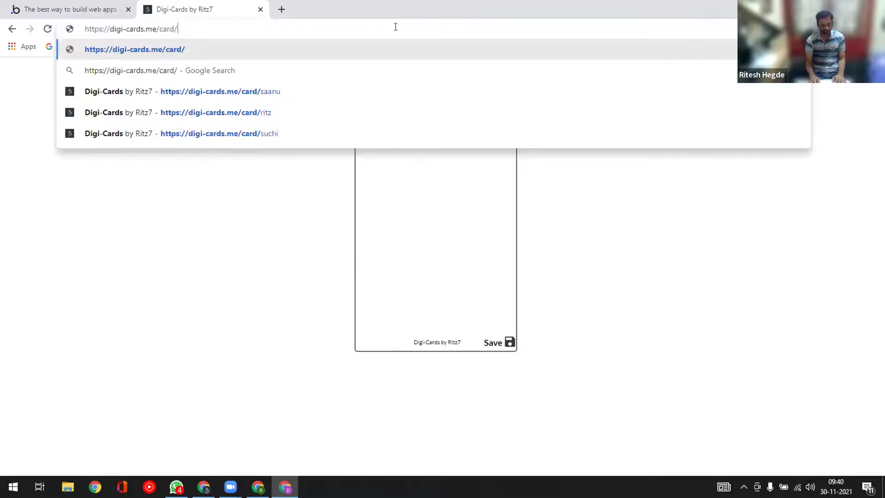
text(ritz)
key(Return)
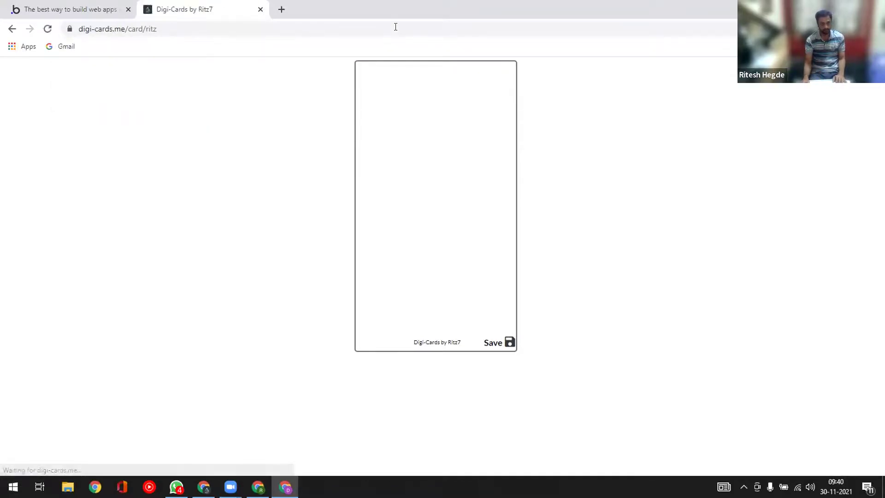
- Log in to Bubble with a Google account and scroll down to the My apps list showing My-cards
click(63, 12)
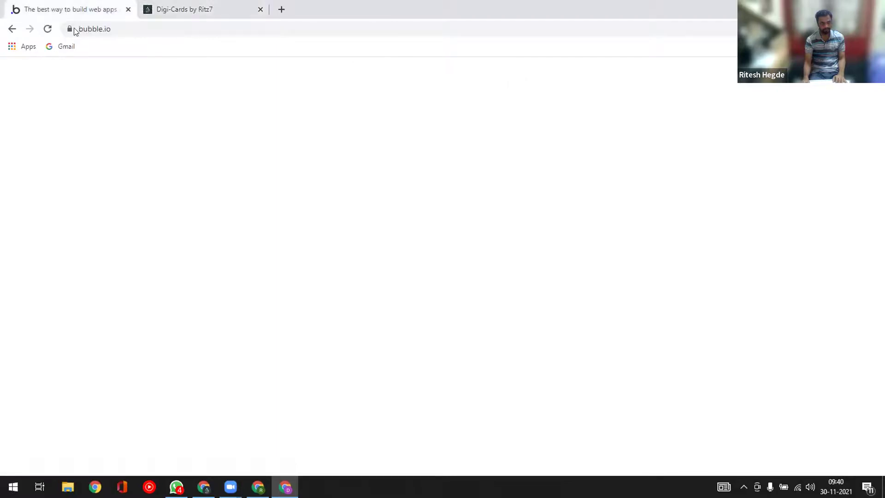
scroll(264, 321, down, 5)
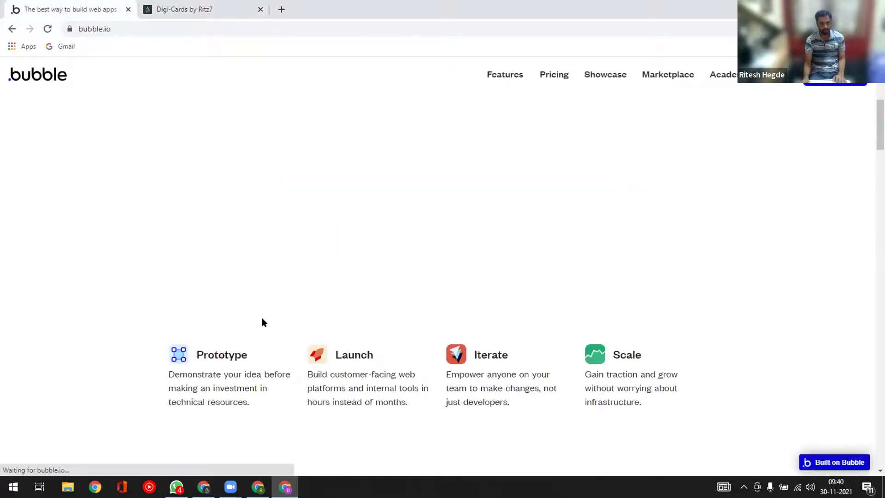
scroll(256, 304, down, 7)
scroll(256, 305, up, 15)
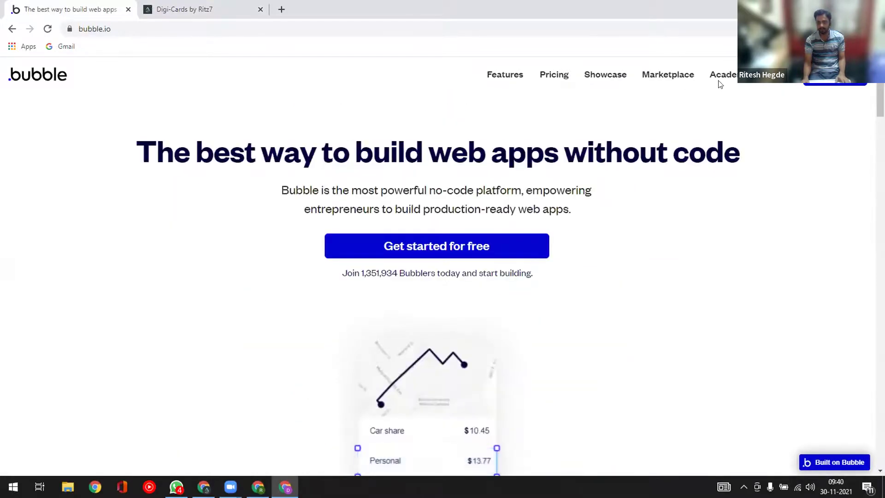
click(728, 119)
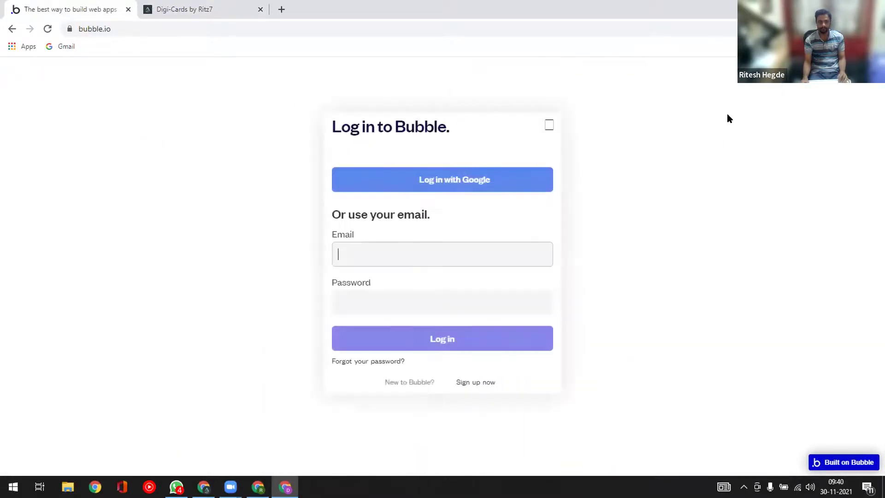
click(420, 181)
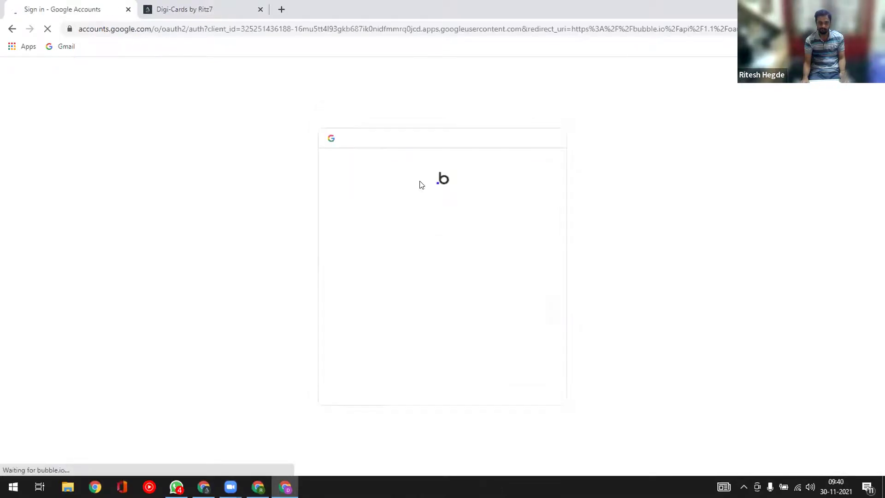
click(399, 262)
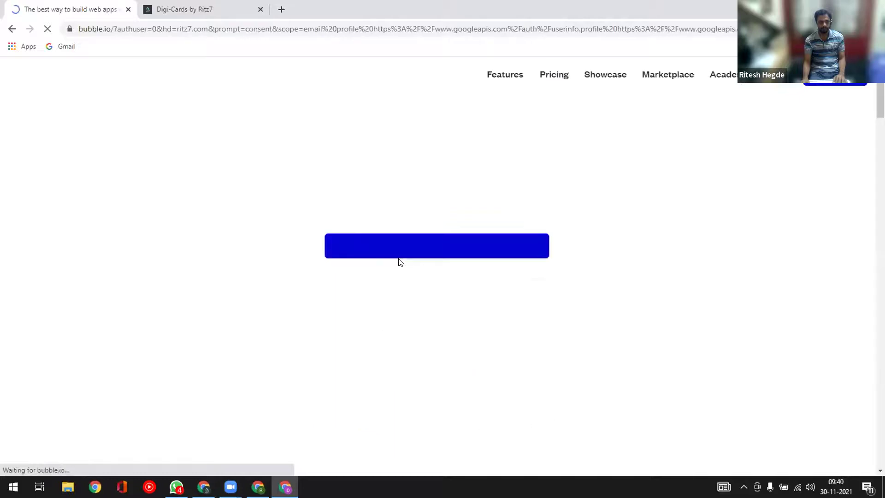
scroll(206, 290, down, 3)
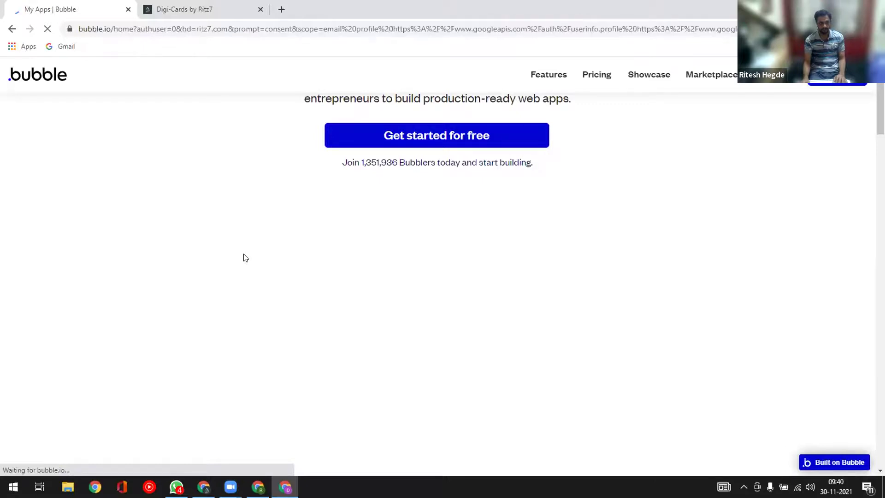
scroll(240, 315, down, 2)
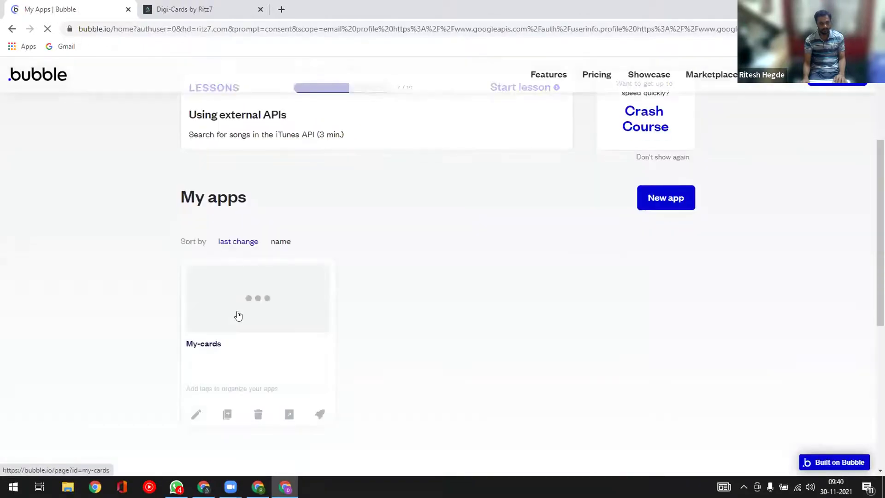
- Launch the My-cards app's editor from its app card and switch to the My-cards | Bubble Editor tab
click(195, 415)
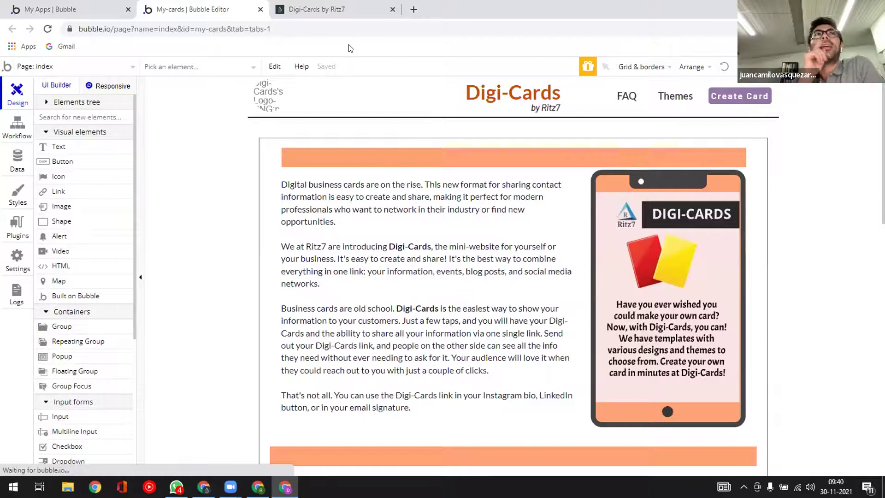
click(214, 10)
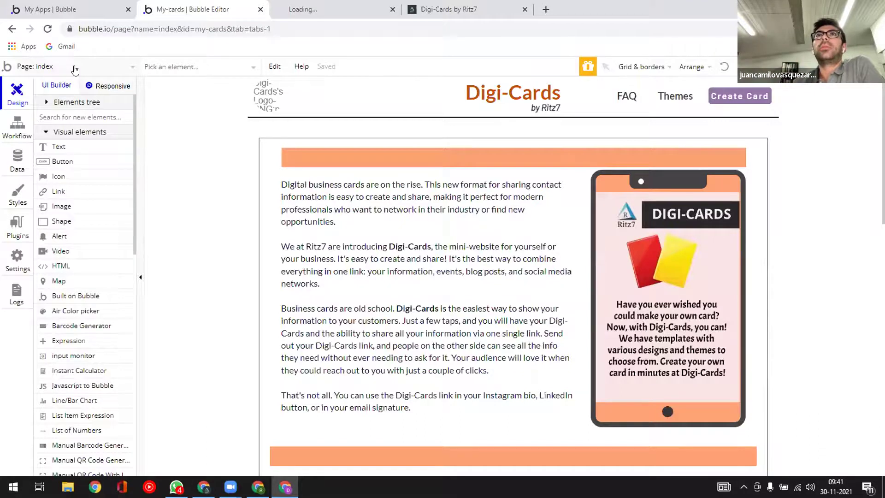
- List the 4 User records under App data's All Users view, then run the app as one user
click(17, 162)
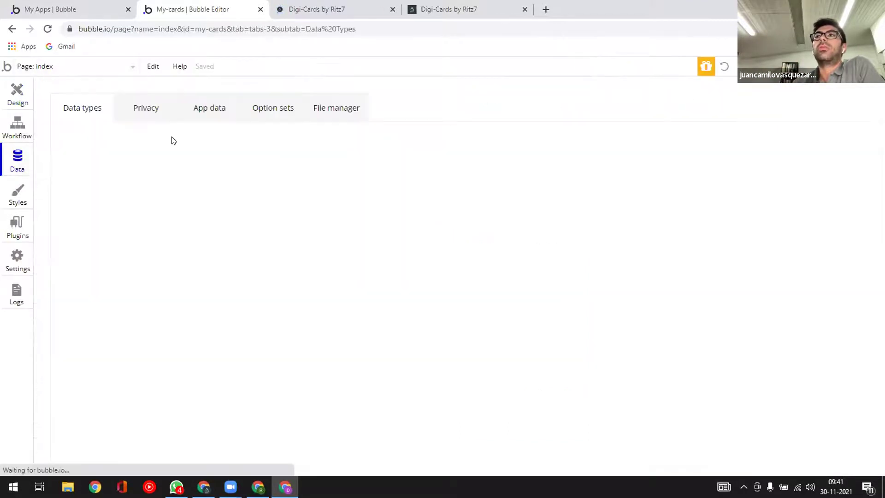
click(209, 109)
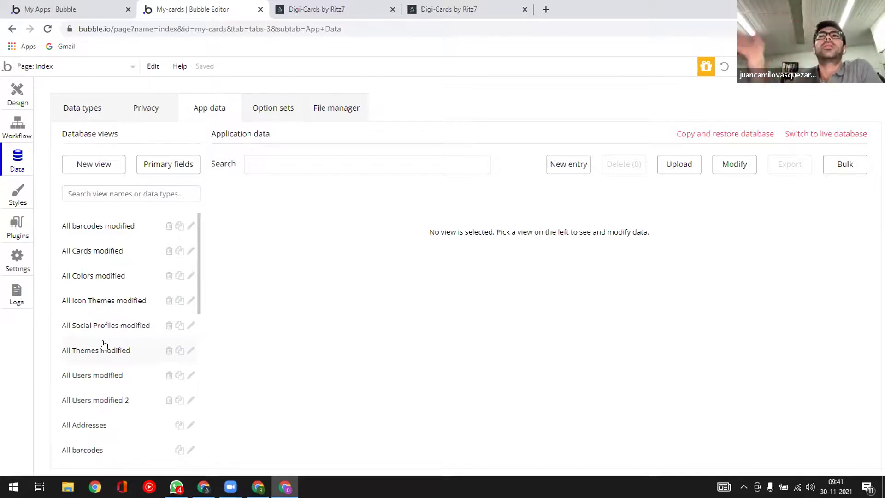
scroll(98, 398, down, 3)
scroll(95, 401, down, 5)
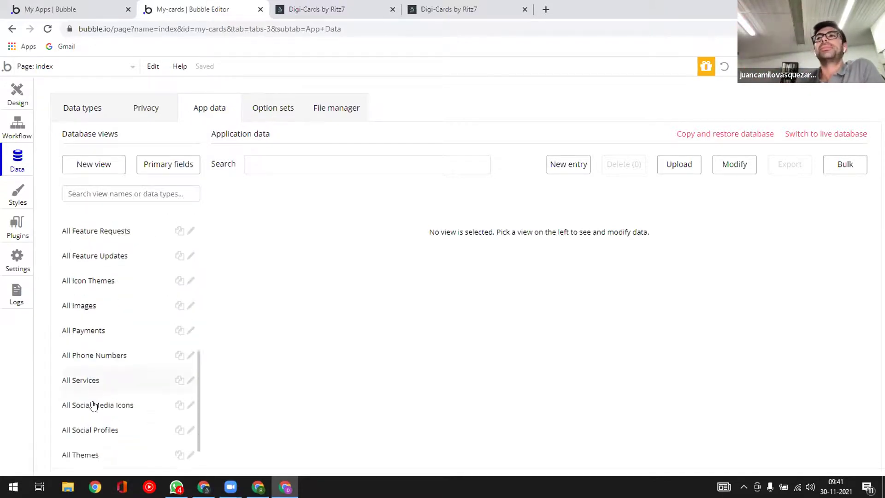
click(78, 452)
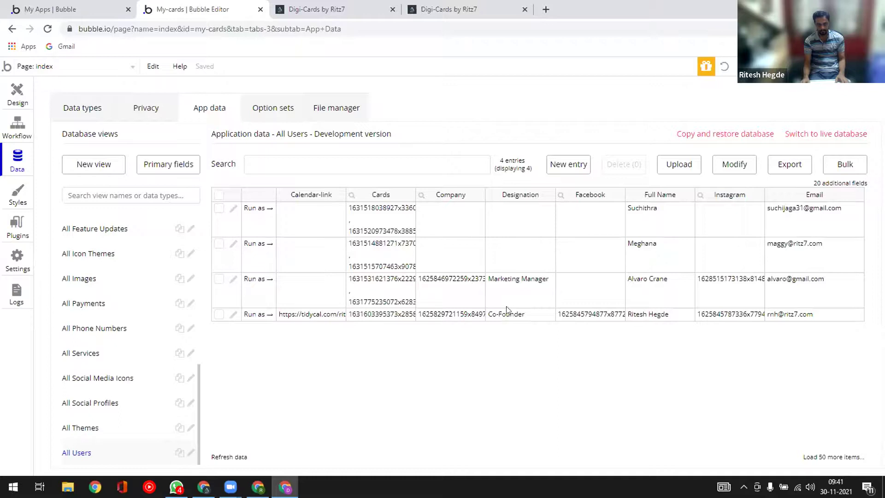
click(253, 315)
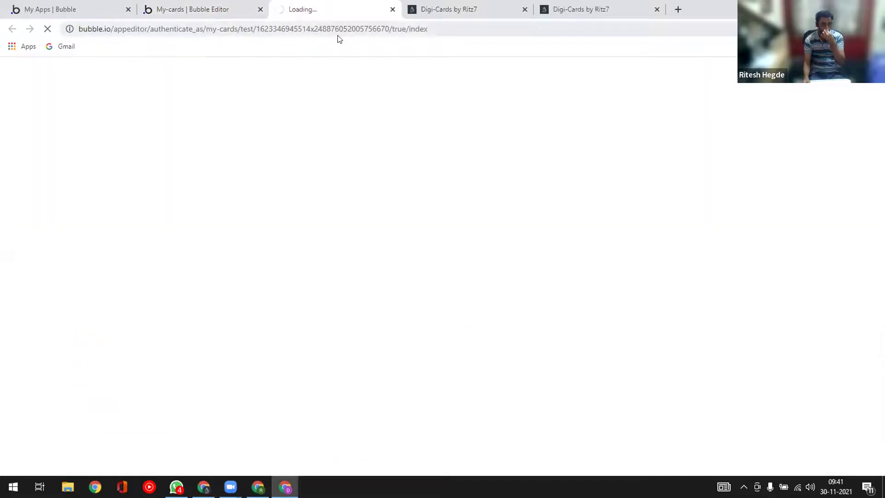
- In the Digi-Cards tab, change the address to digi-cards.me/card/ritz, then return to the editor
click(206, 9)
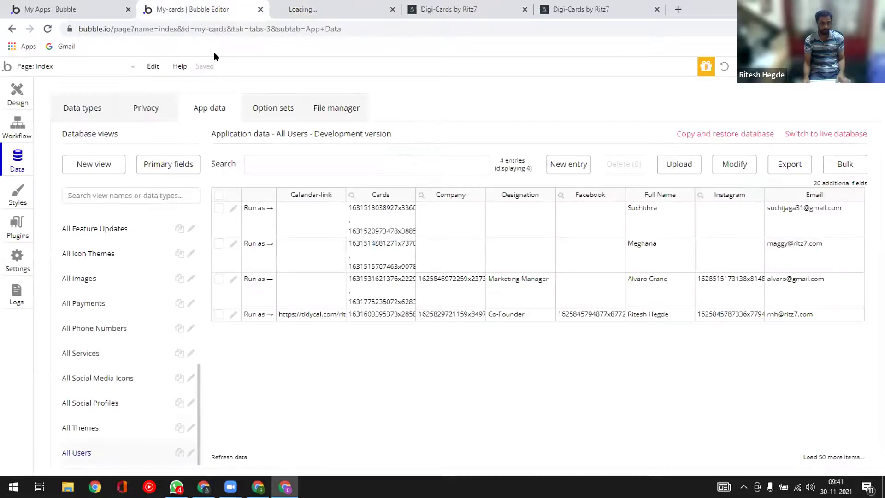
click(318, 10)
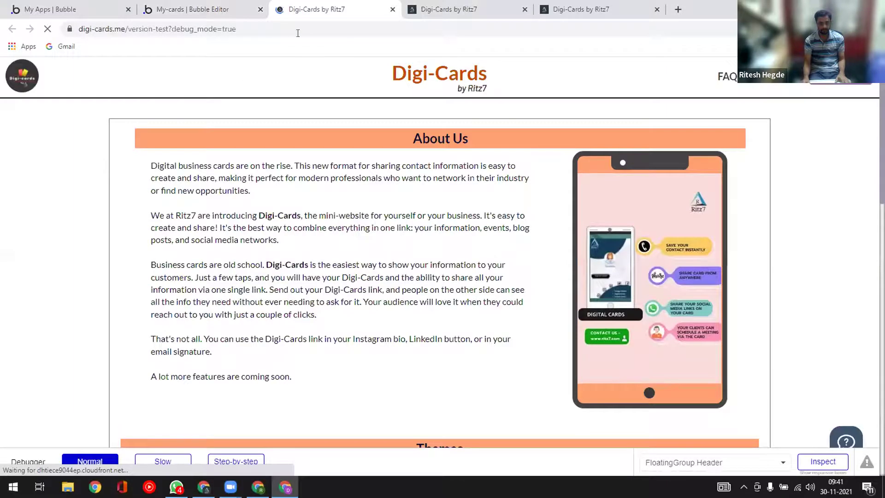
drag(169, 28, 314, 35)
key(BackSpace)
key(BackSpace)
key(BackSpace)
key(BackSpace)
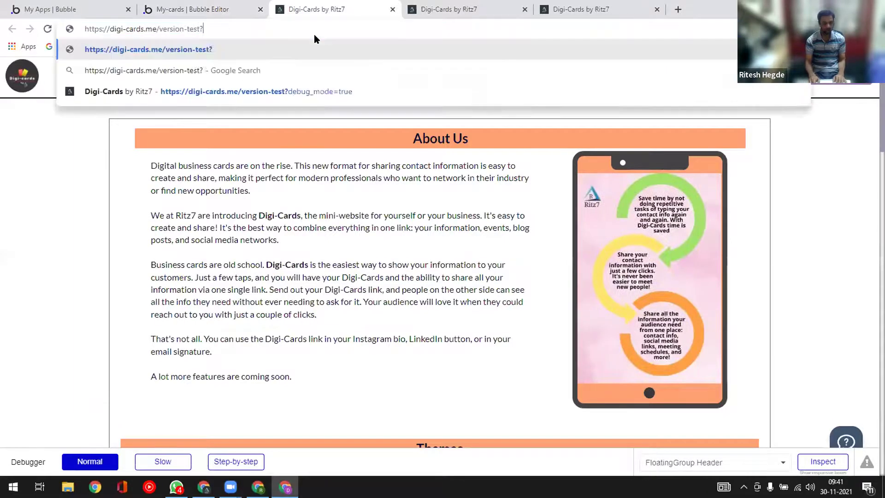
key(BackSpace)
key(BackSpace)
key(BackSpace)
key(BackSpace)
key(BackSpace)
key(BackSpace)
key(BackSpace)
key(BackSpace)
key(BackSpace)
key(BackSpace)
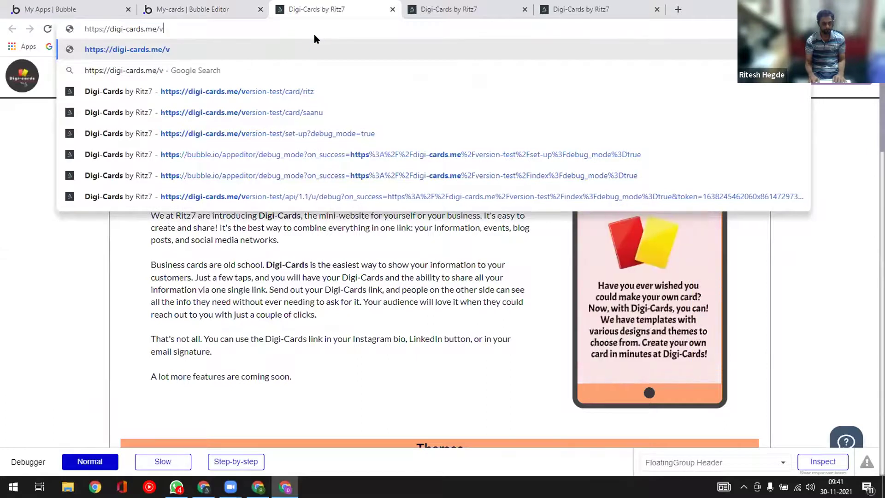
text(card)
key(Return)
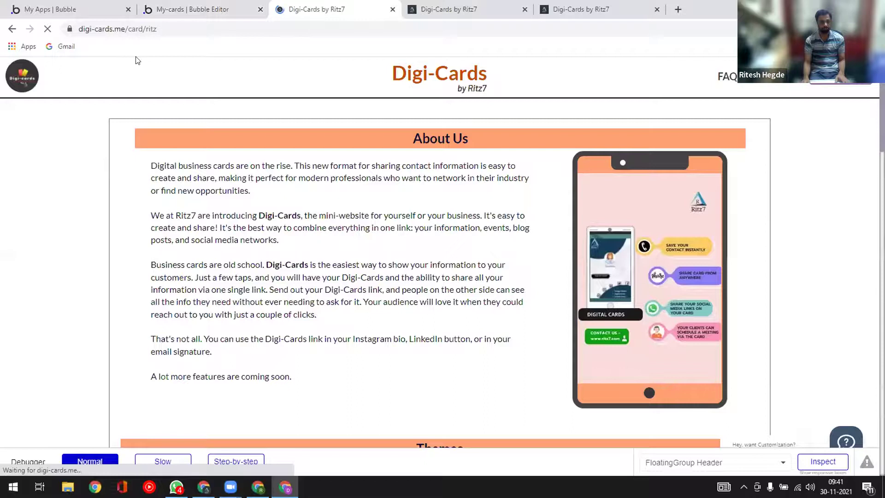
click(182, 10)
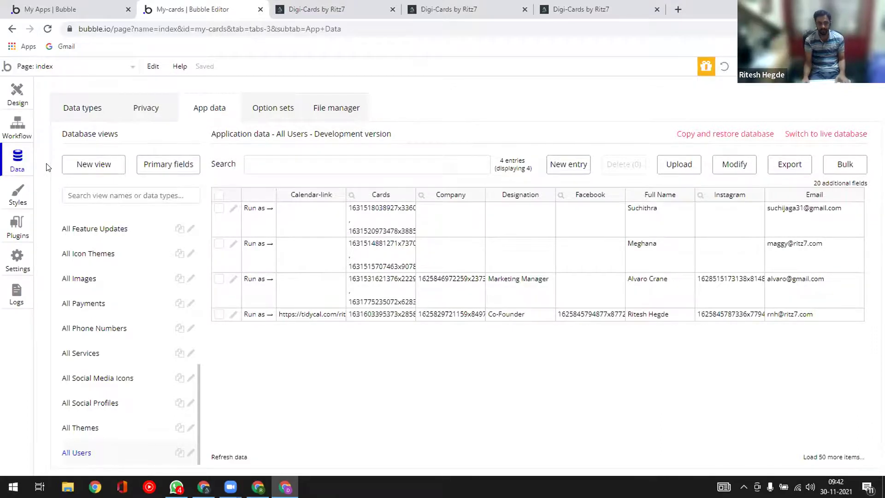
- Switch to the Data types view showing the Address type's fields
click(70, 110)
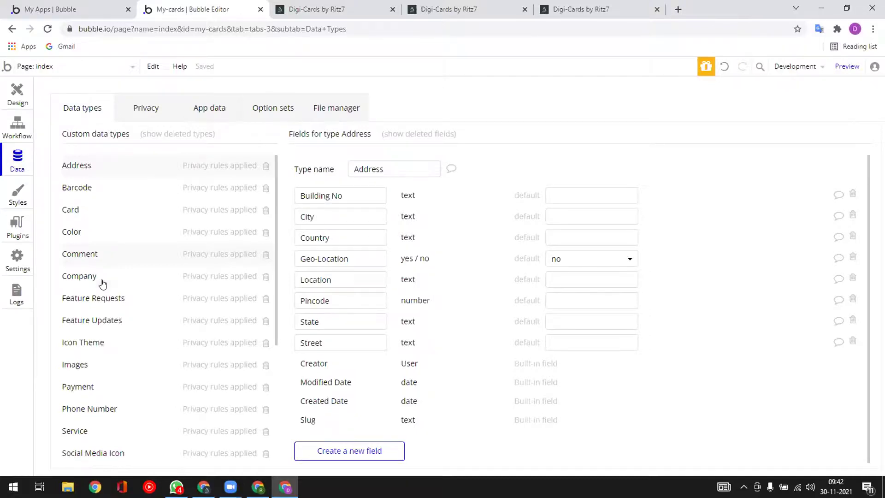
- Look through the User data type's fields
scroll(103, 283, down, 5)
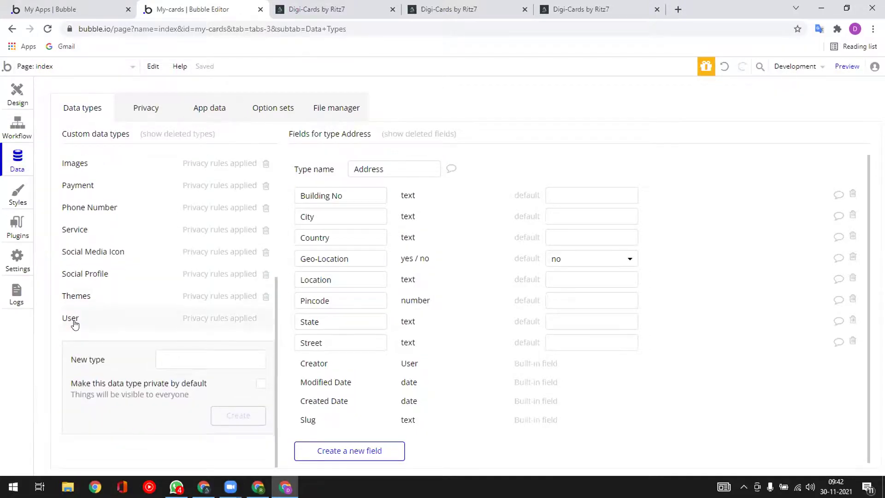
click(73, 320)
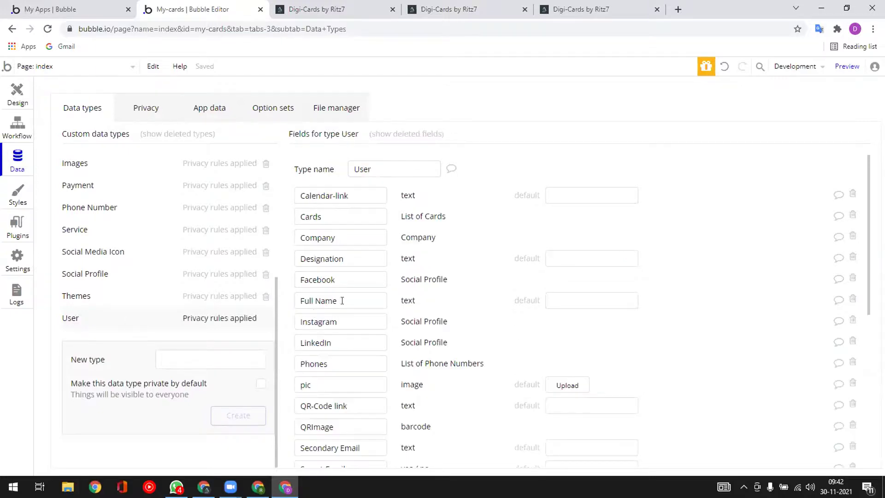
scroll(359, 273, down, 7)
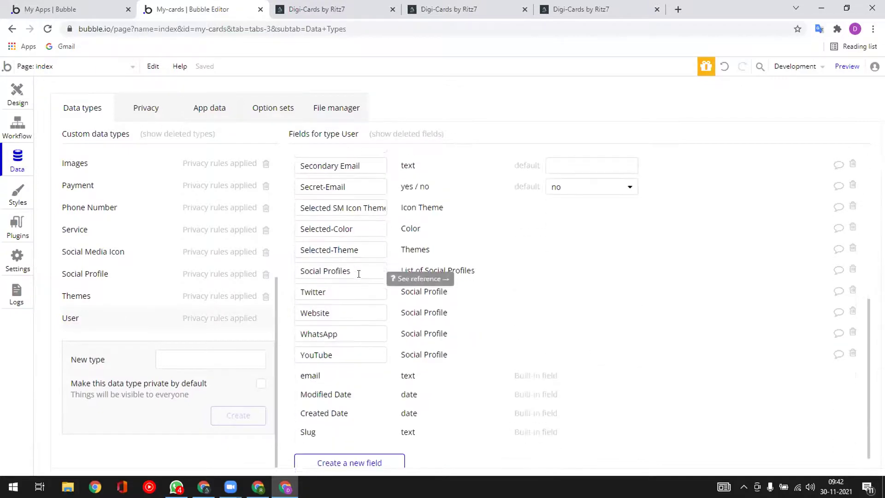
scroll(358, 274, up, 7)
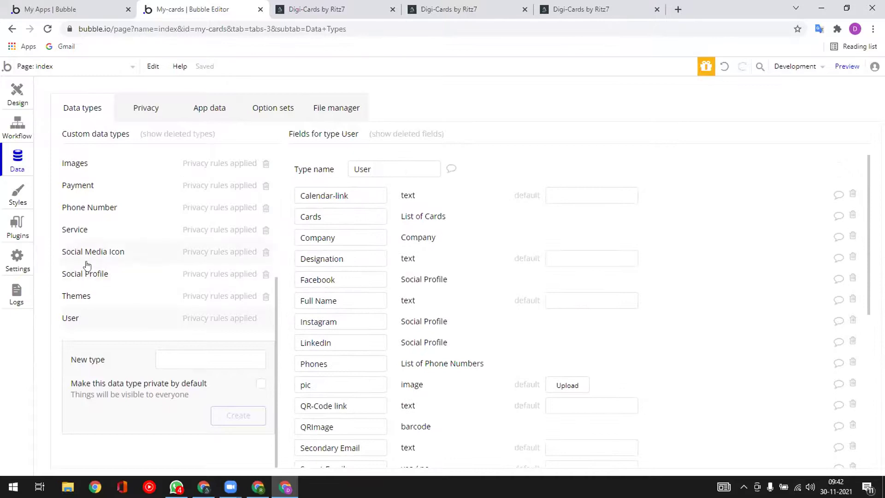
scroll(86, 265, up, 4)
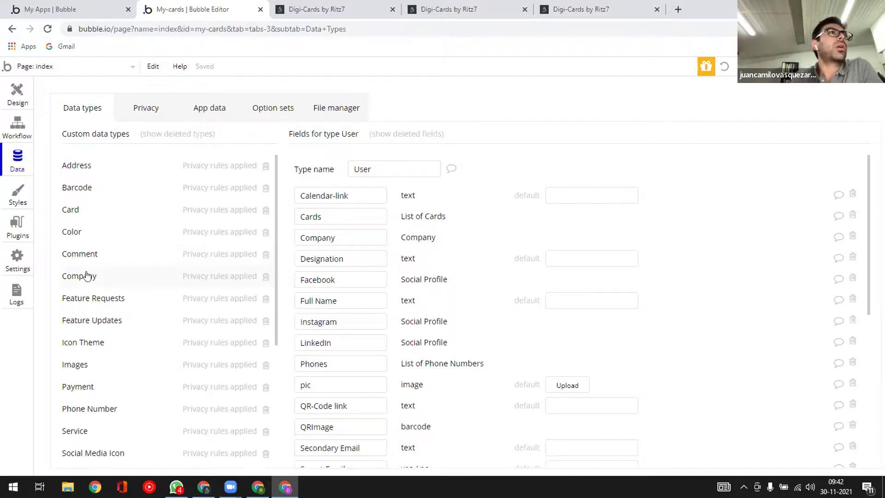
scroll(86, 276, down, 1)
scroll(87, 275, down, 1)
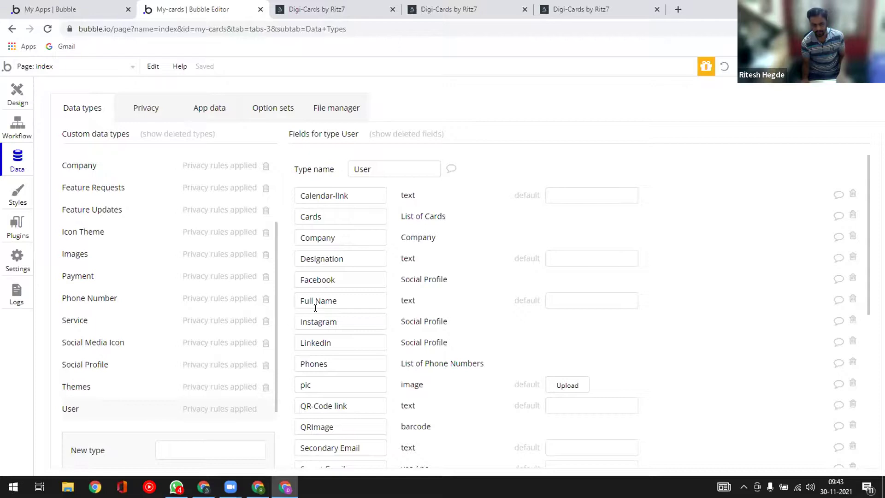
scroll(115, 291, up, 3)
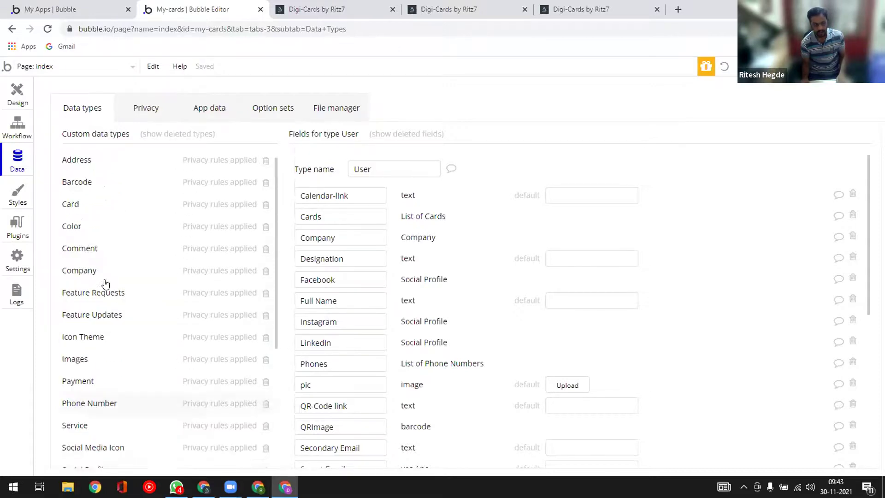
- Check the Card, User and Color fields, then bring up Color's privacy rules
click(68, 210)
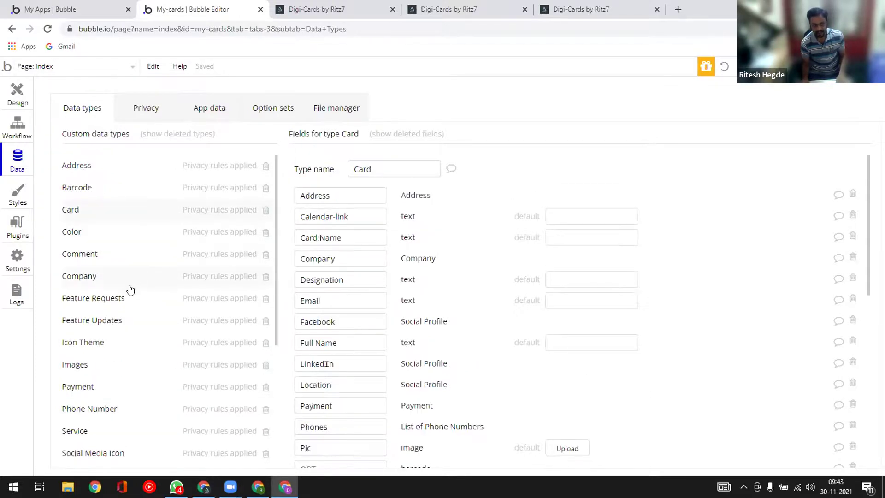
scroll(358, 370, down, 6)
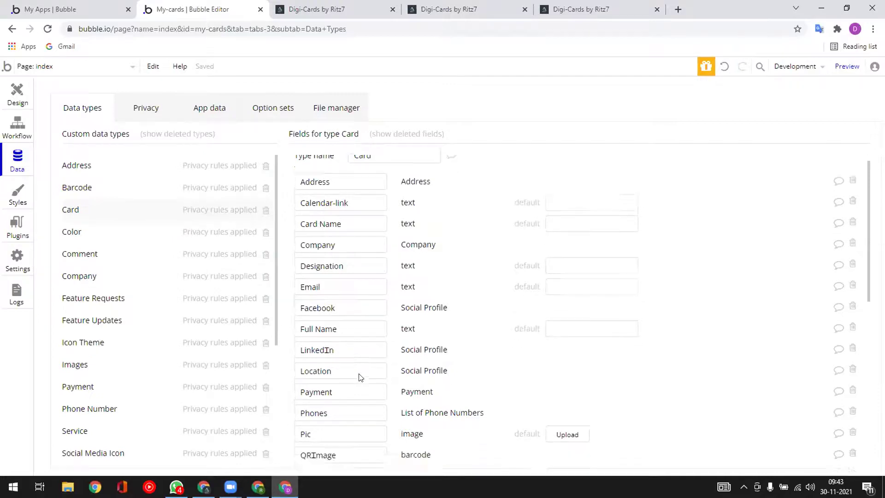
scroll(172, 417, down, 5)
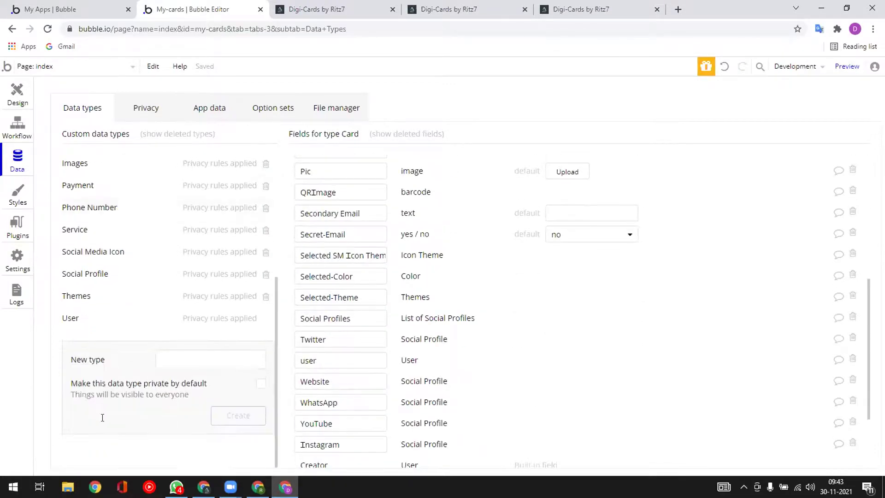
click(71, 319)
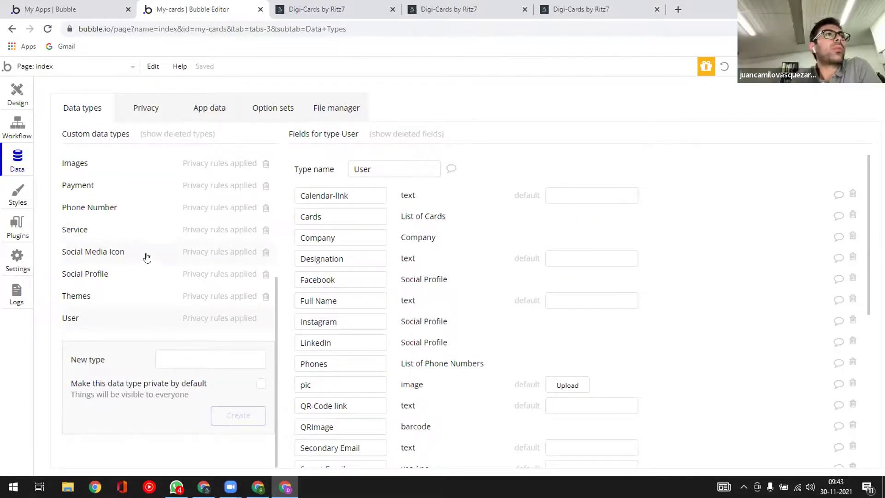
scroll(151, 264, up, 5)
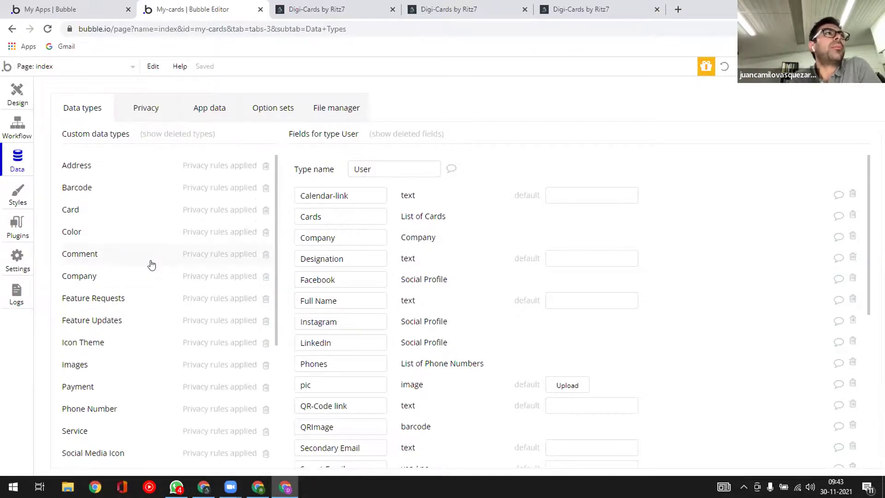
click(94, 238)
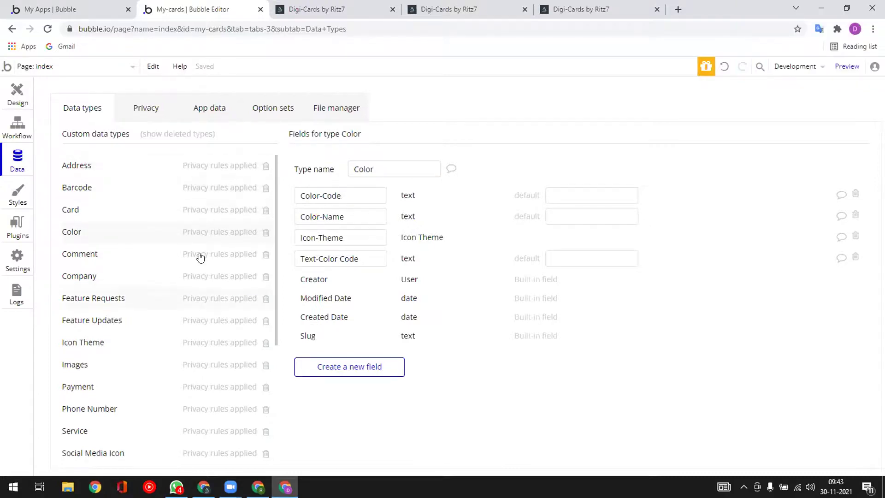
click(148, 114)
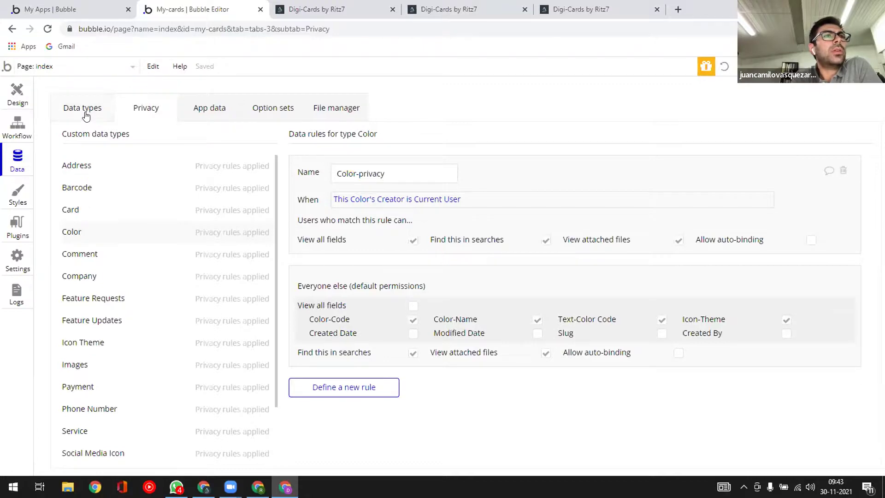
- Display the Card type's privacy rule and review its everyone-else field permissions
click(89, 210)
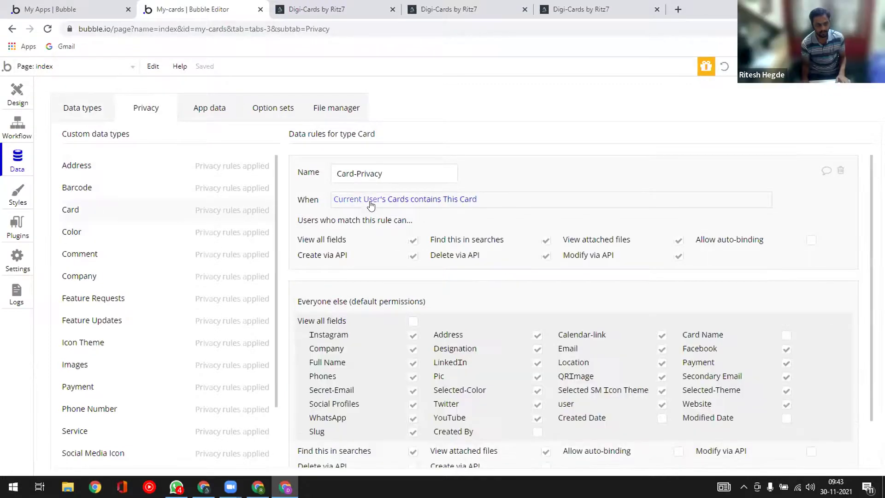
mouse_move(431, 208)
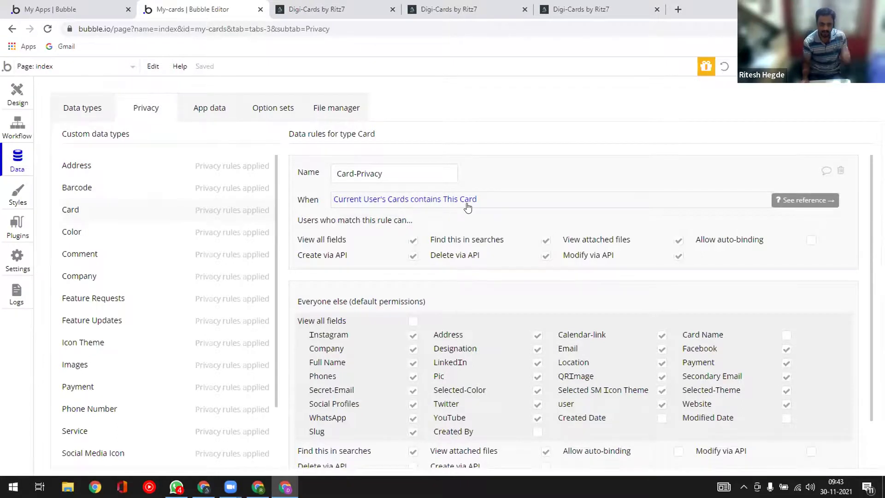
scroll(438, 297, down, 1)
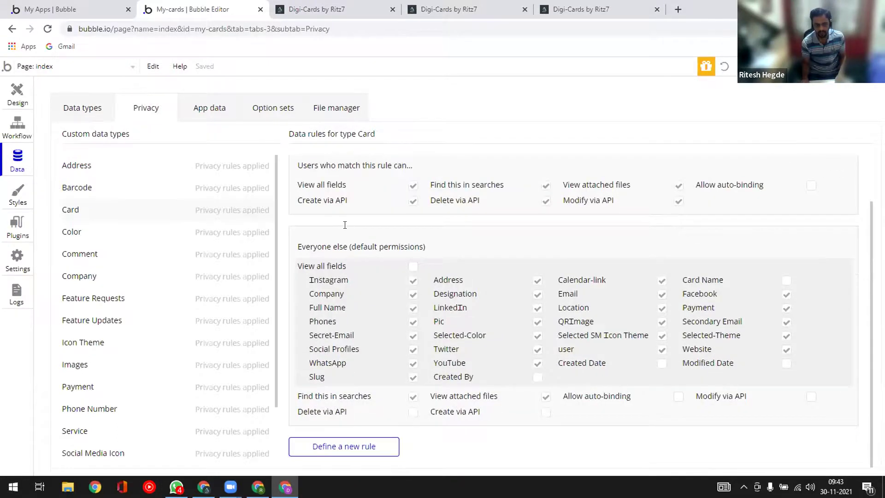
scroll(332, 260, up, 1)
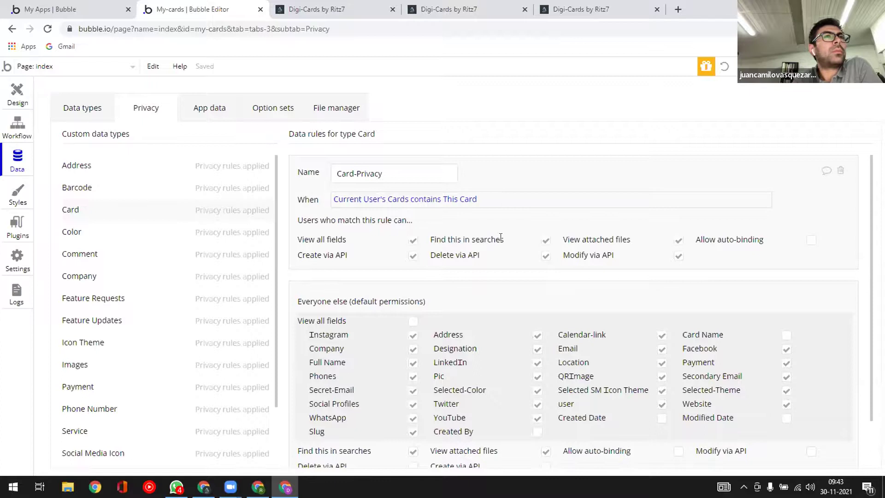
scroll(336, 253, down, 1)
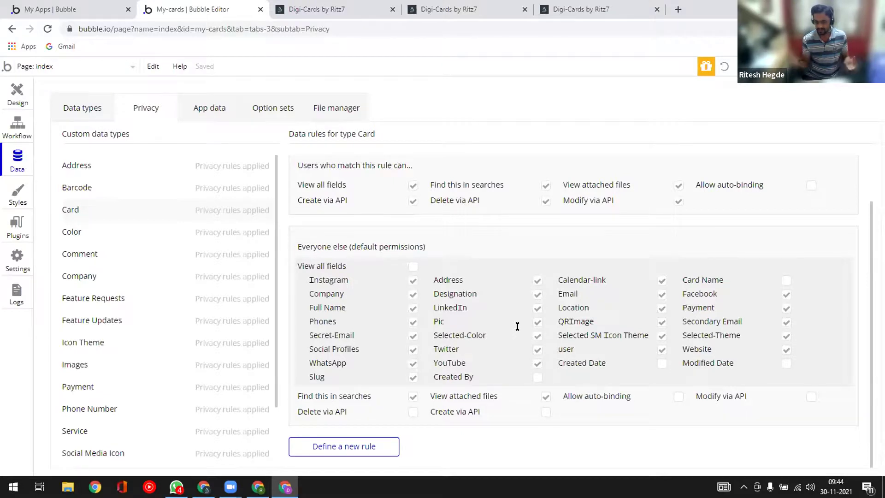
- Load the live card page with the slug 'suchi' in place of the card id
click(579, 8)
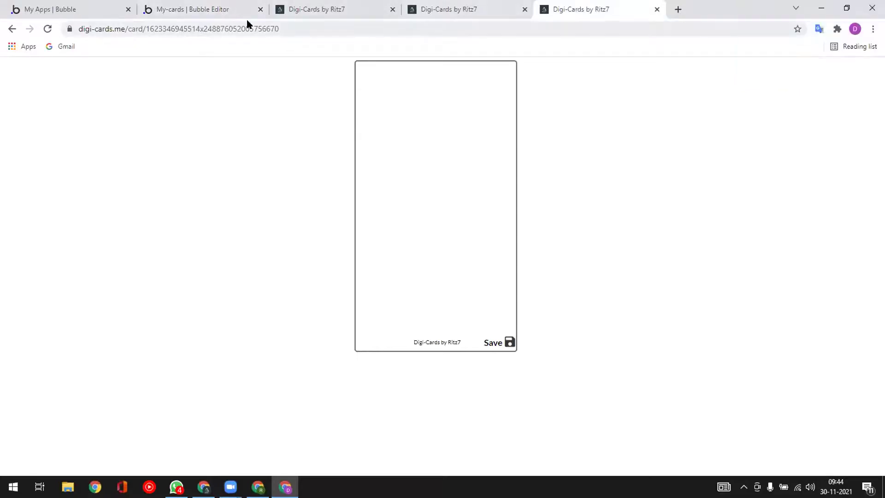
drag(245, 28, 333, 32)
key(BackSpace)
key(BackSpace)
key(BackSpace)
key(BackSpace)
key(BackSpace)
key(BackSpace)
key(BackSpace)
key(BackSpace)
key(BackSpace)
key(BackSpace)
key(BackSpace)
key(BackSpace)
key(BackSpace)
key(BackSpace)
key(BackSpace)
key(BackSpace)
key(BackSpace)
key(BackSpace)
key(BackSpace)
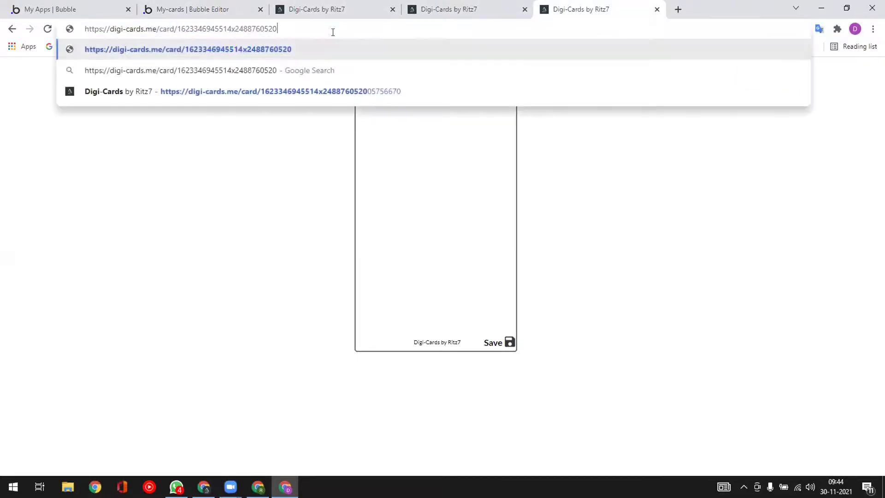
key(BackSpace)
key(BackSpace)
key(BackSpace)
key(BackSpace)
key(BackSpace)
key(BackSpace)
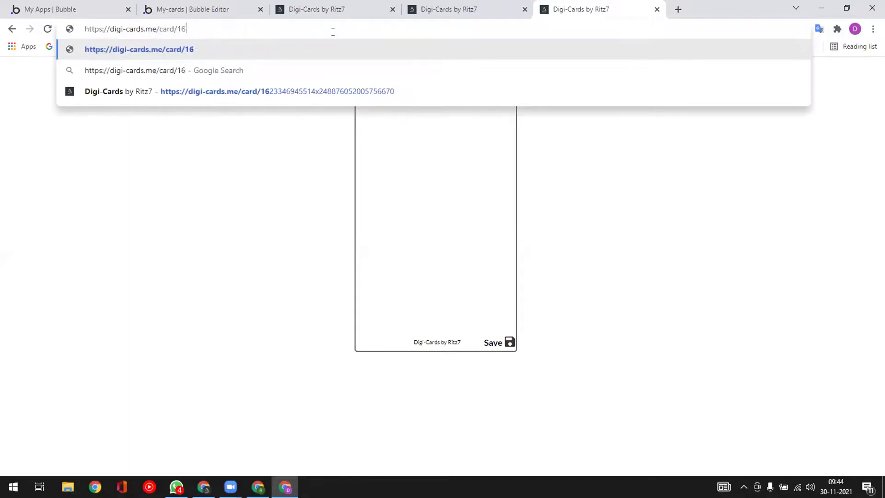
text(suchi)
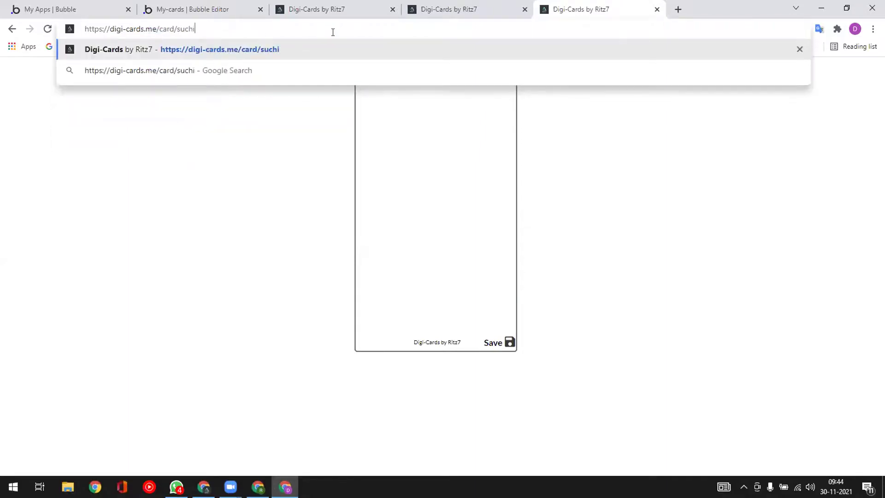
key(Return)
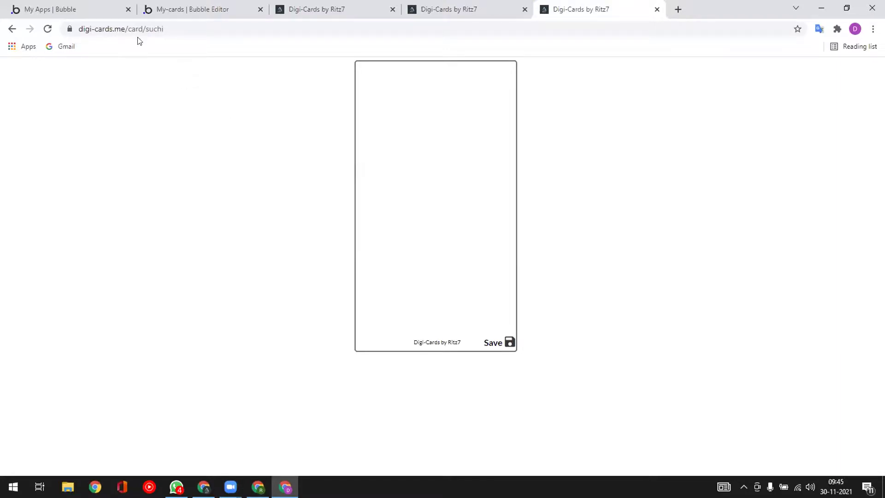
- Replace the slug with another suggested card address and load it
drag(147, 27, 227, 31)
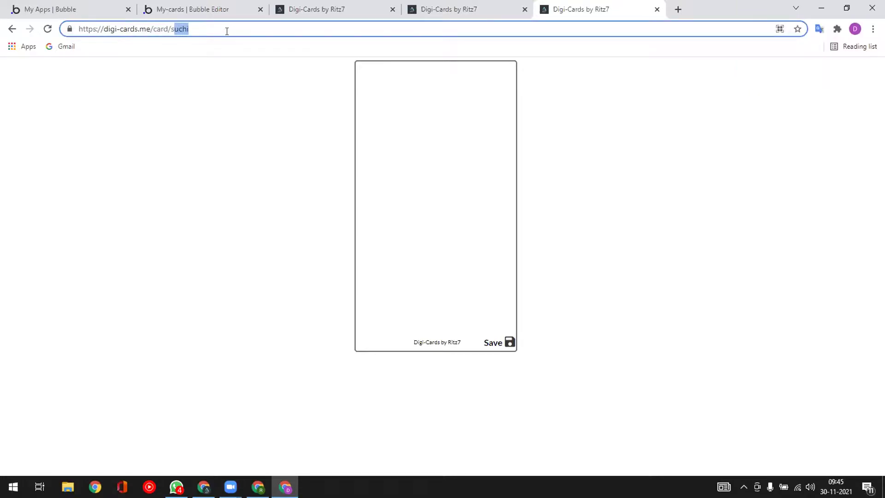
key(BackSpace)
key(BackSpace)
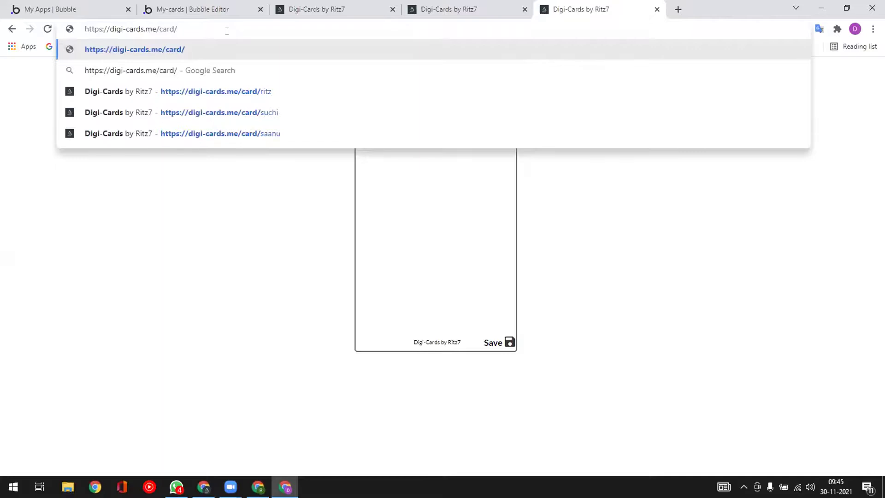
key(Down)
key(Down)
key(Down)
key(Down)
key(Return)
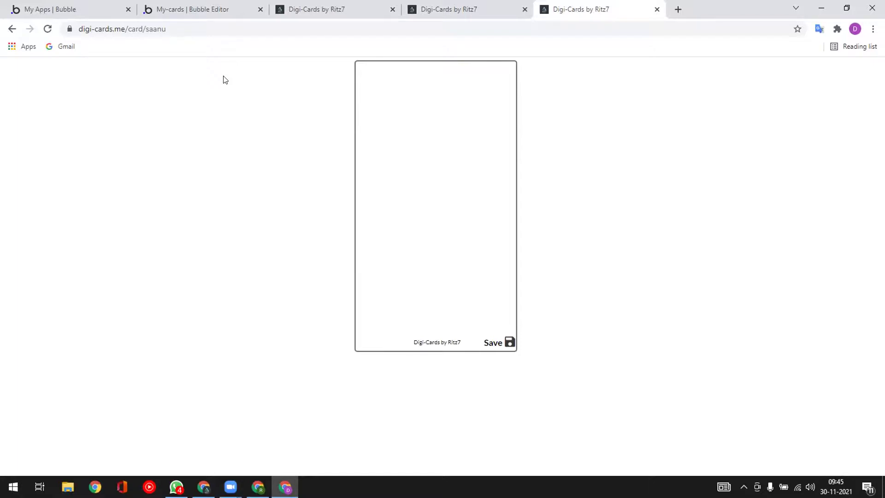
- Glance at the Card privacy rules in the editor, then return to the live card page
click(342, 9)
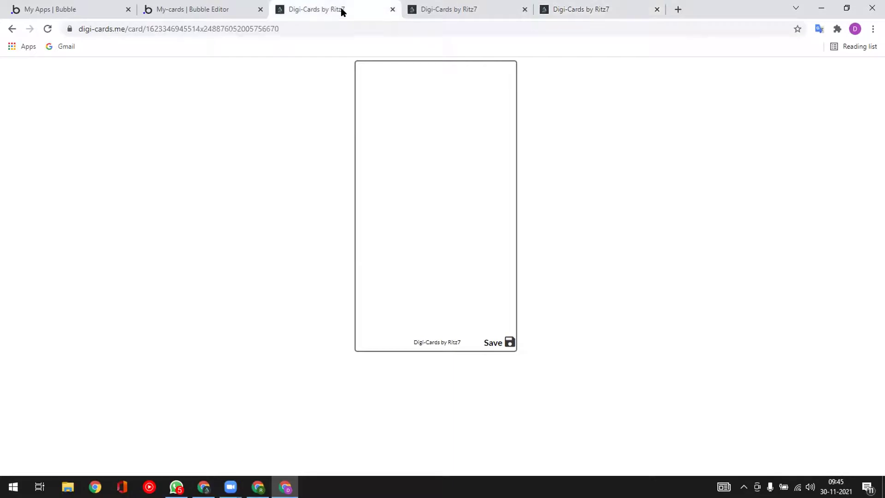
click(214, 9)
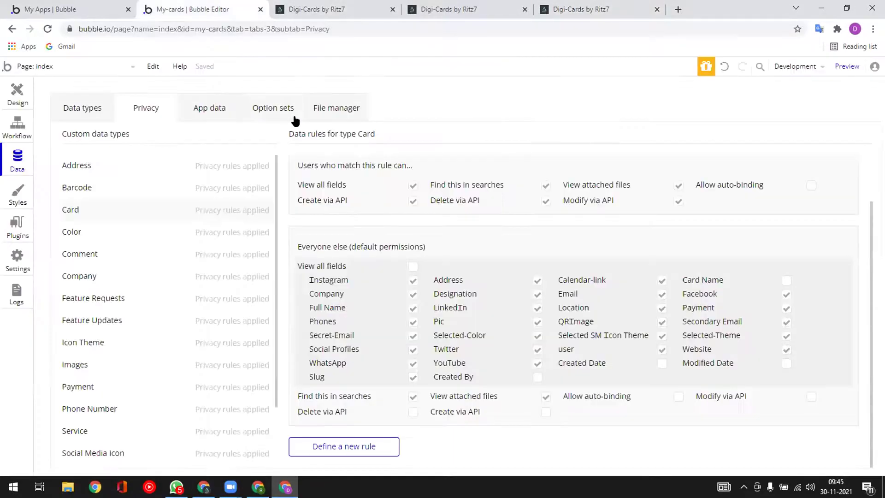
scroll(323, 191, up, 2)
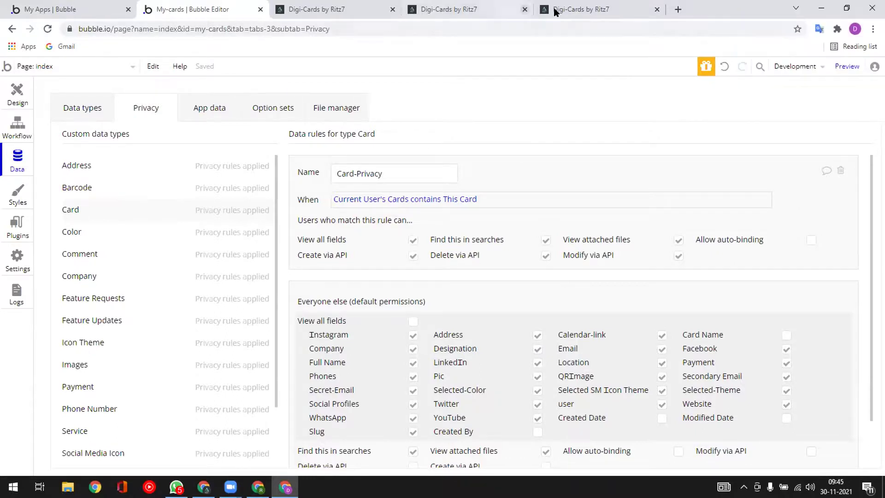
click(595, 9)
- Load the test version of the card by inserting 'version-test/' into the address
click(143, 29)
double_click(169, 29)
key(Left)
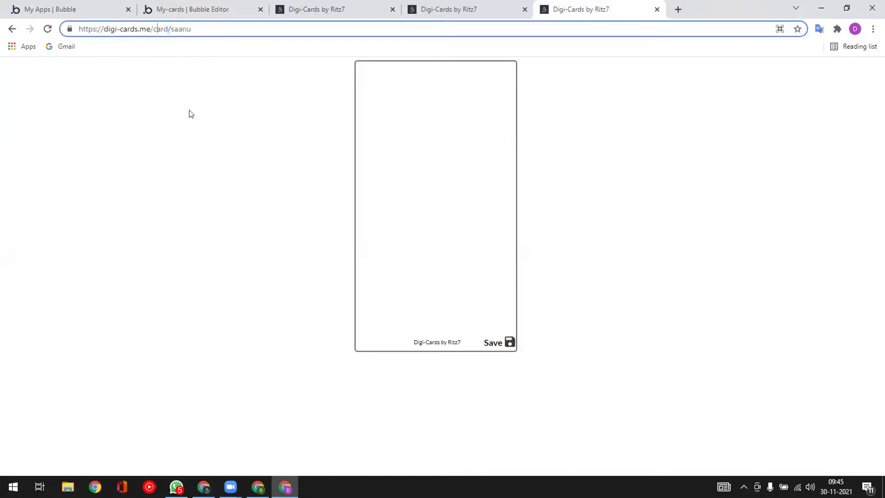
text(version-test)
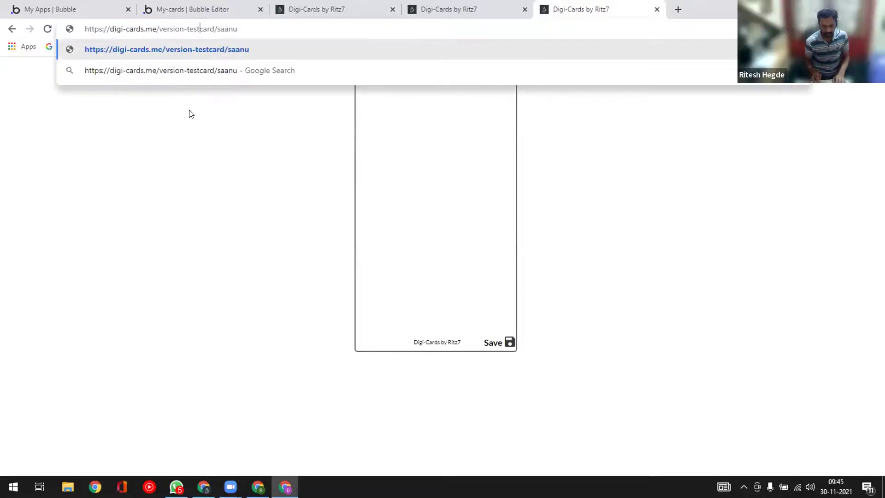
text(/)
key(Return)
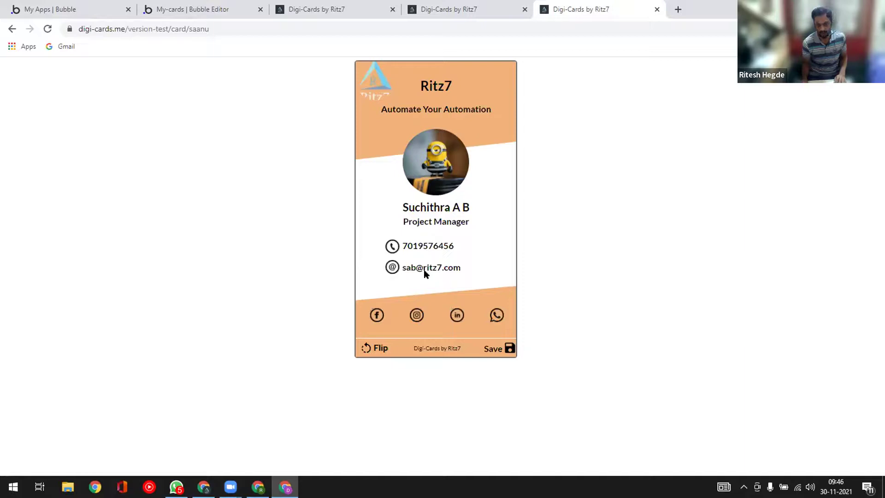
- Flip the card to services, view and close its payment details, then flip back
click(376, 350)
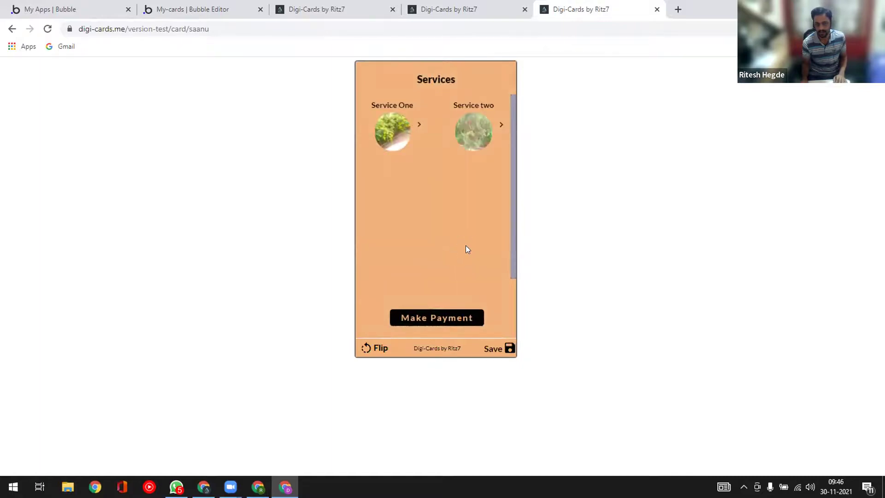
click(434, 319)
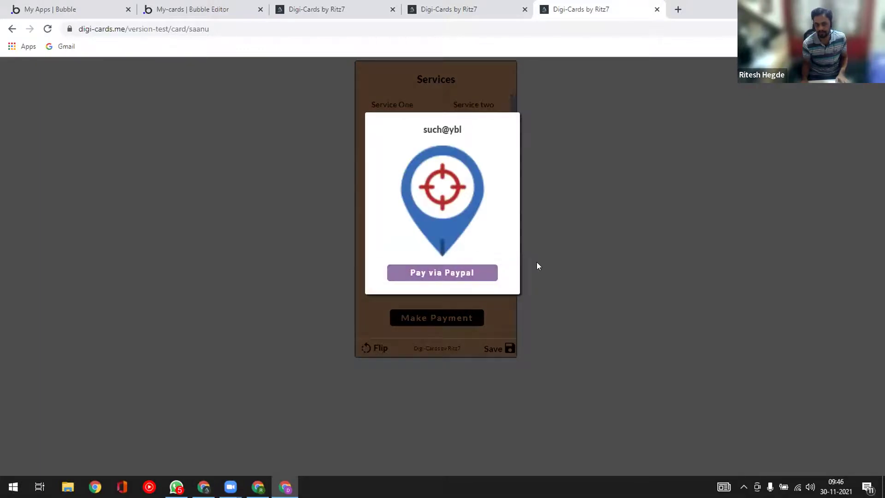
click(501, 315)
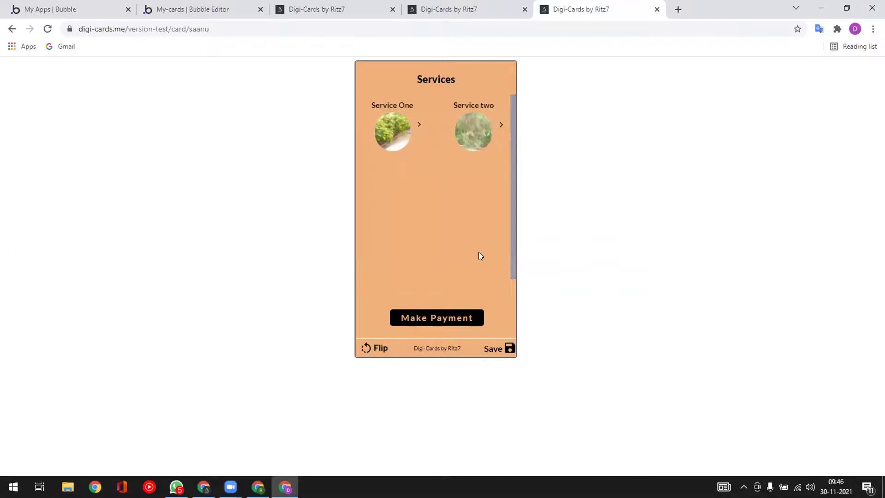
click(372, 349)
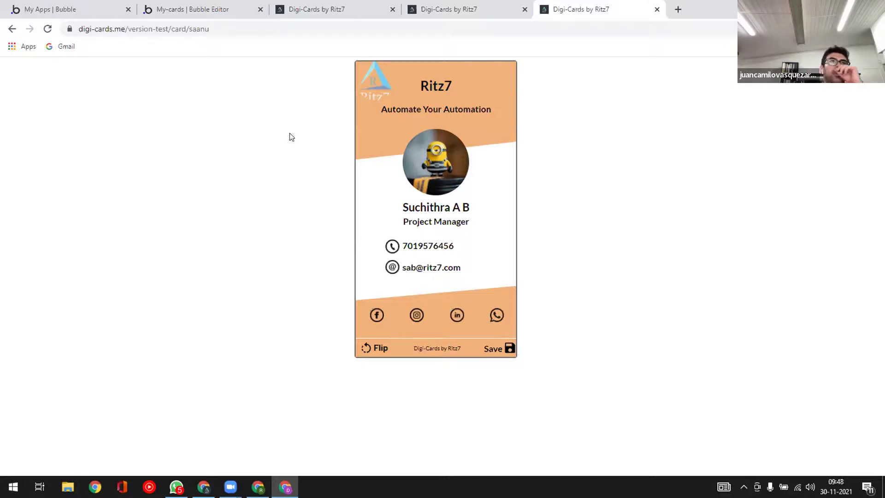
- Return to the Bubble editor showing Card's Card-Privacy rule
click(185, 9)
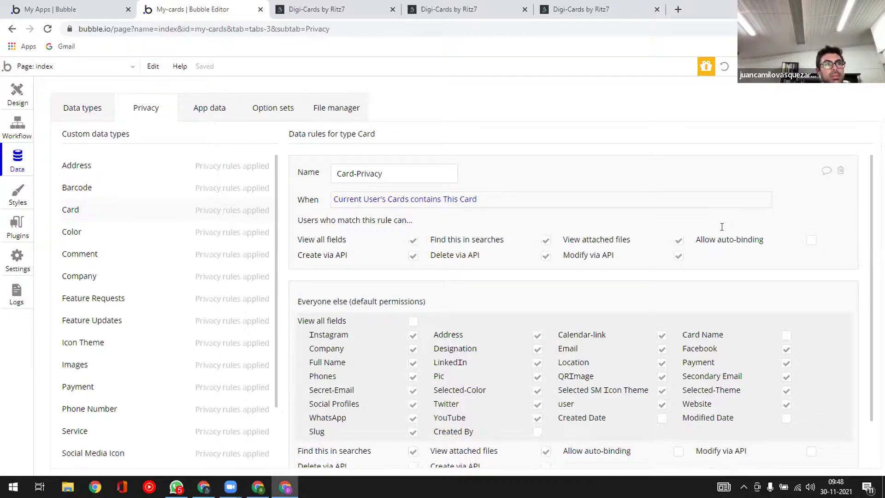
- Create a new Card privacy rule named 'Single-Record-Access'
scroll(369, 447, down, 1)
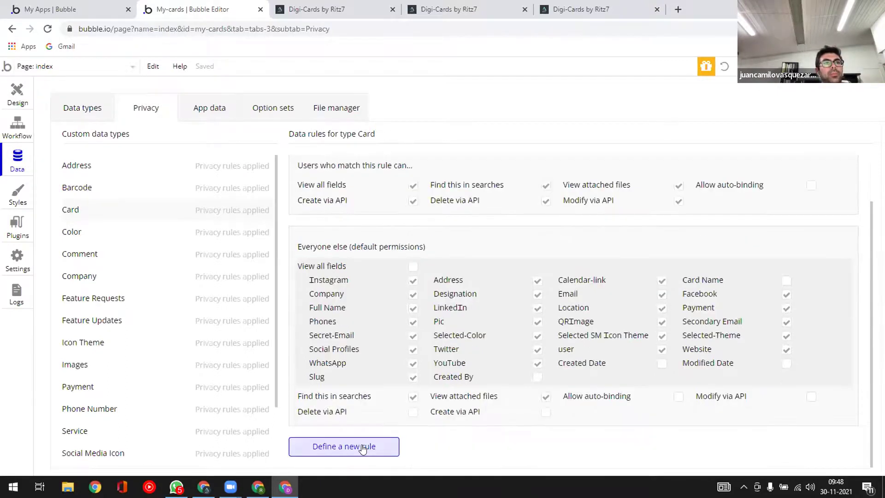
click(362, 446)
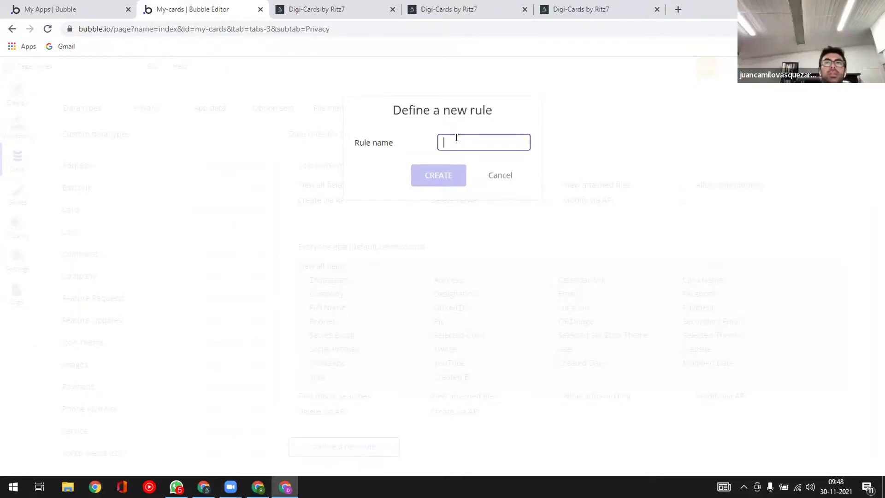
text(Tes)
key(BackSpace)
key(BackSpace)
key(BackSpace)
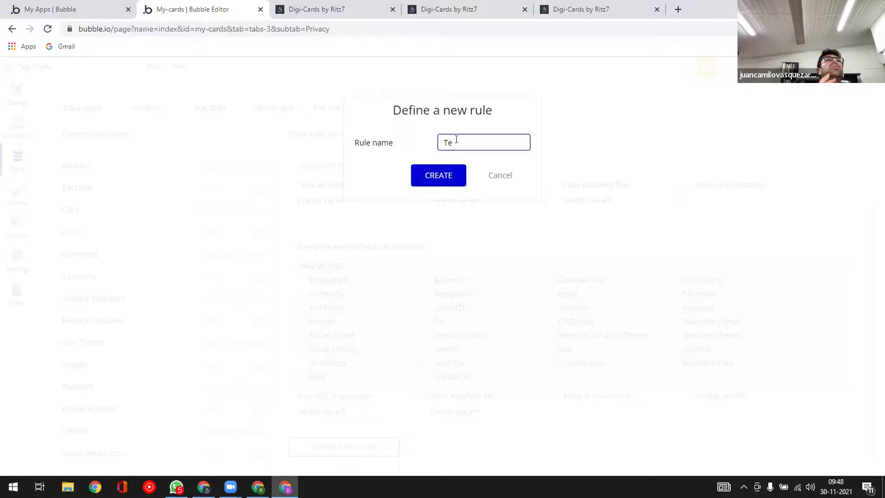
text(Single-R)
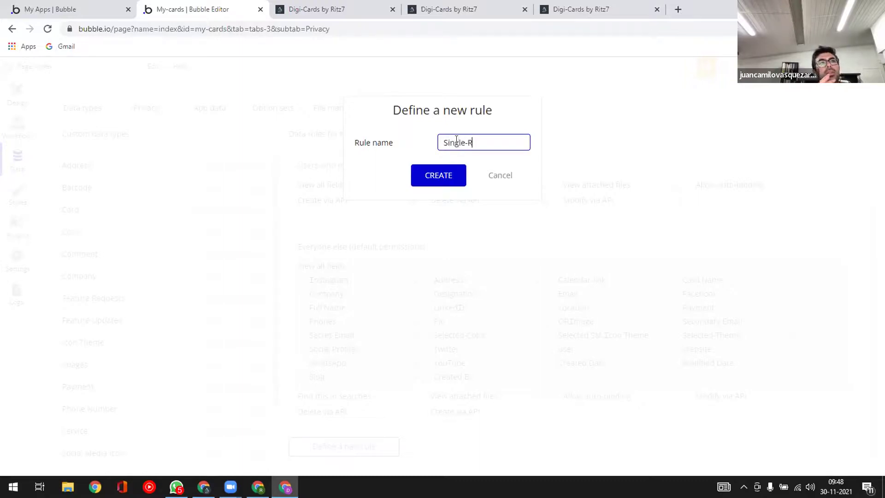
text(ecord-Acc)
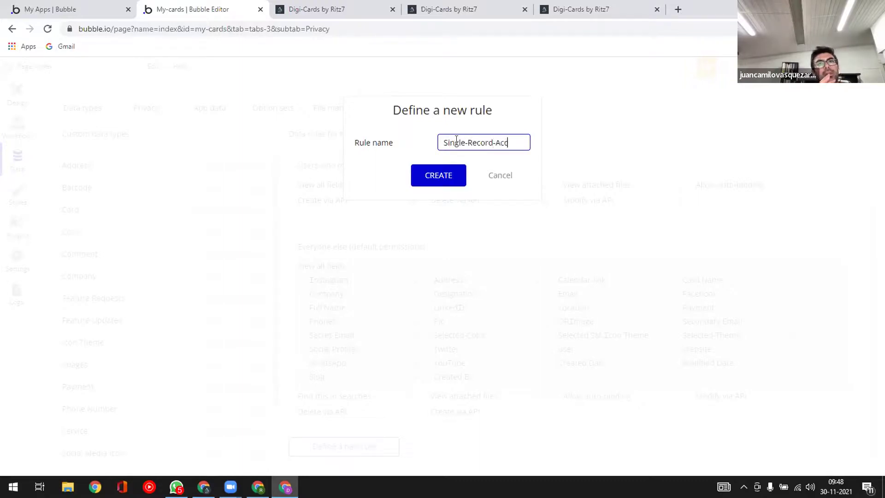
text(ess)
click(441, 175)
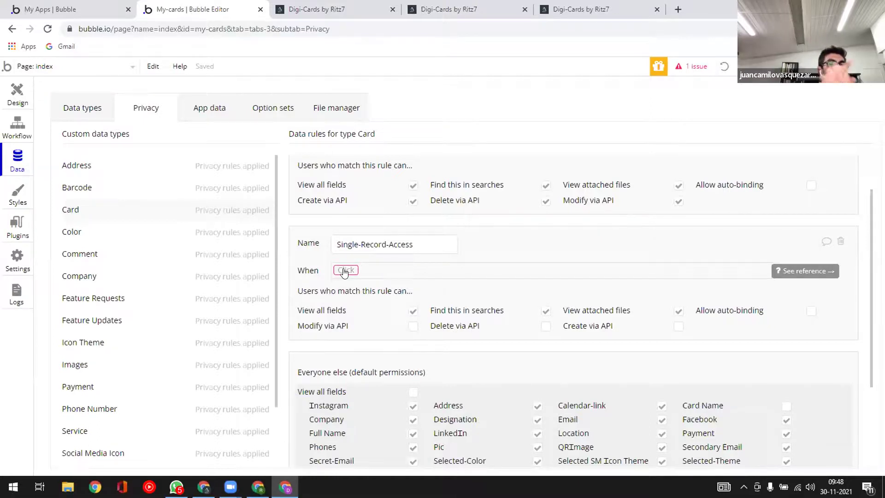
- Set the Single-Record-Access rule's When condition to 'This Card is This Card'
click(345, 271)
click(355, 303)
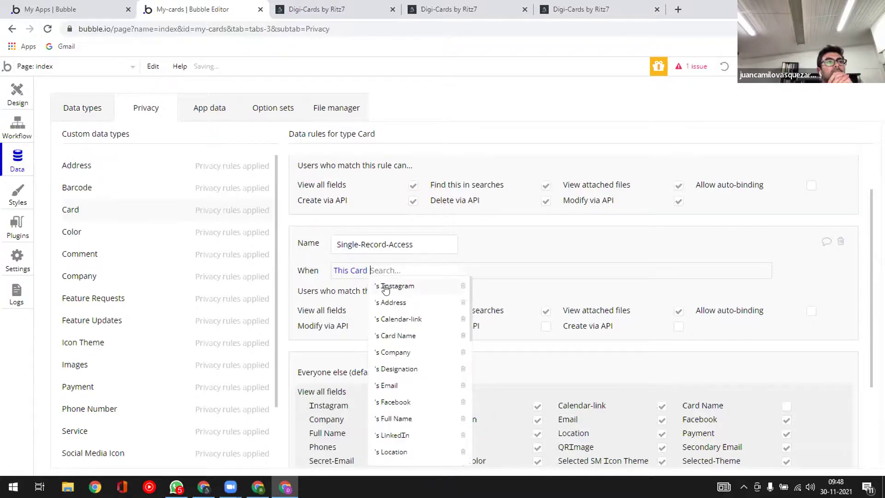
scroll(392, 336, down, 7)
scroll(392, 337, down, 2)
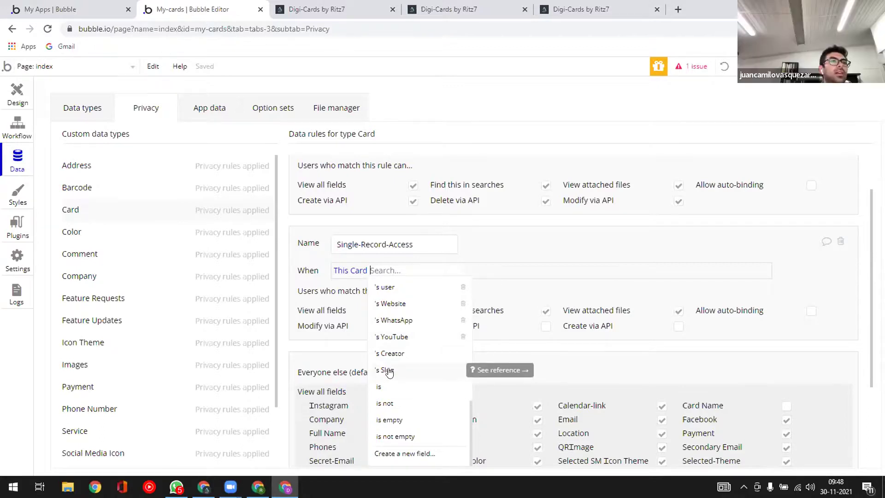
click(387, 387)
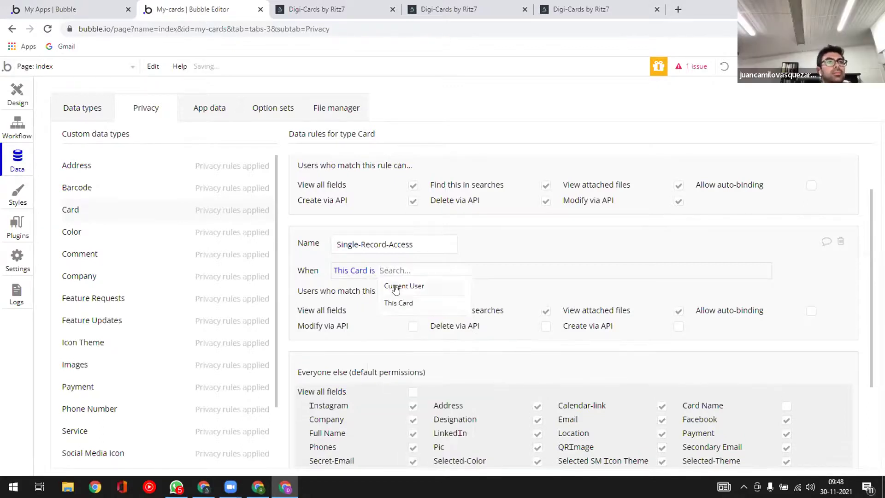
click(397, 303)
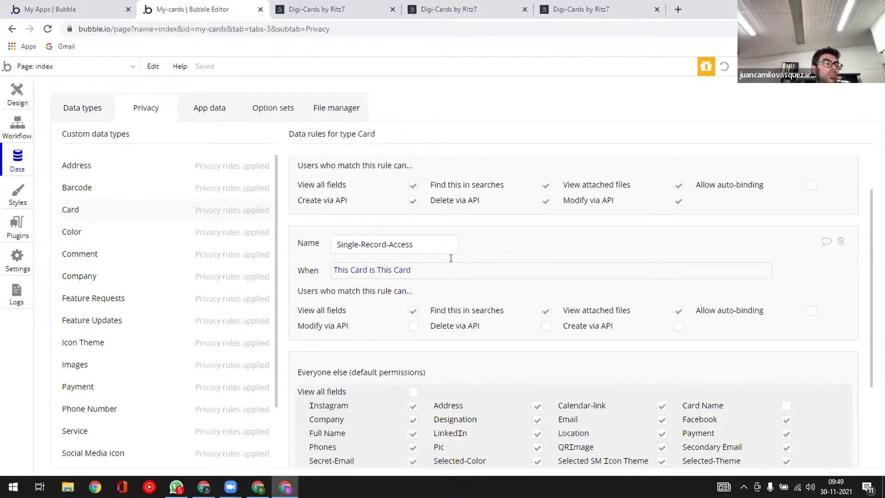
scroll(454, 265, down, 2)
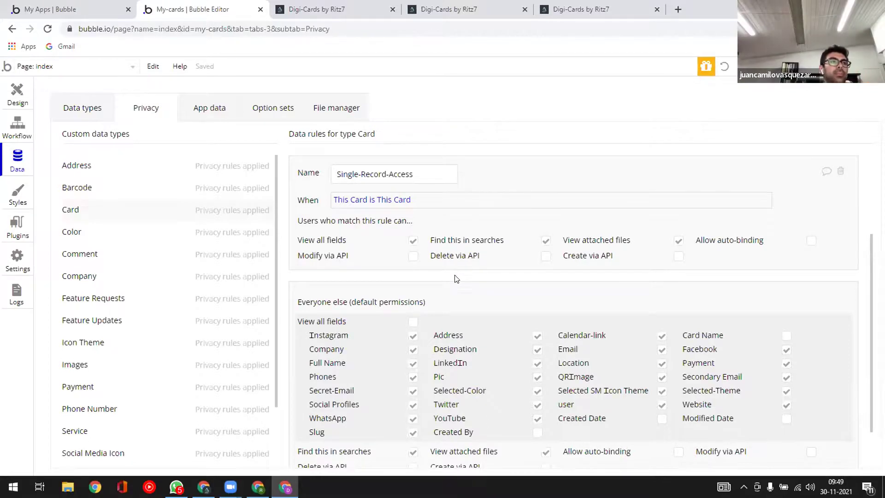
- Turn off 'View all fields' and 'Find this in searches' so fields are chosen individually
scroll(443, 337, down, 1)
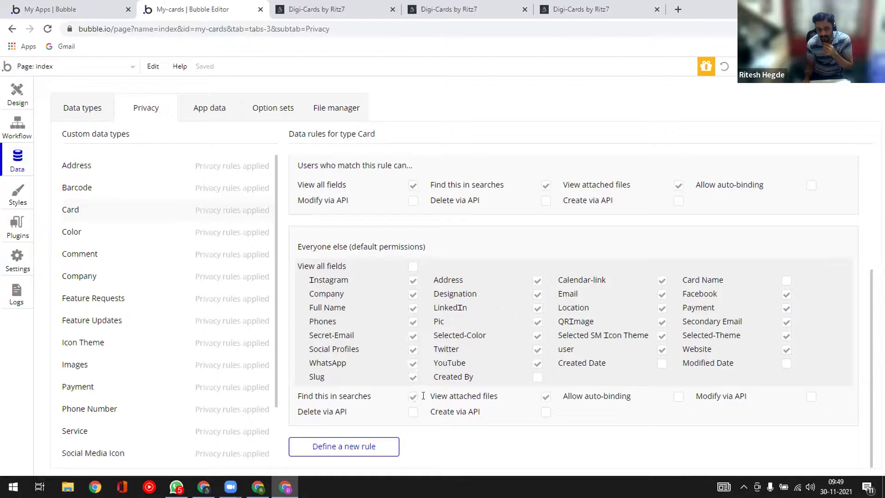
scroll(413, 295, up, 3)
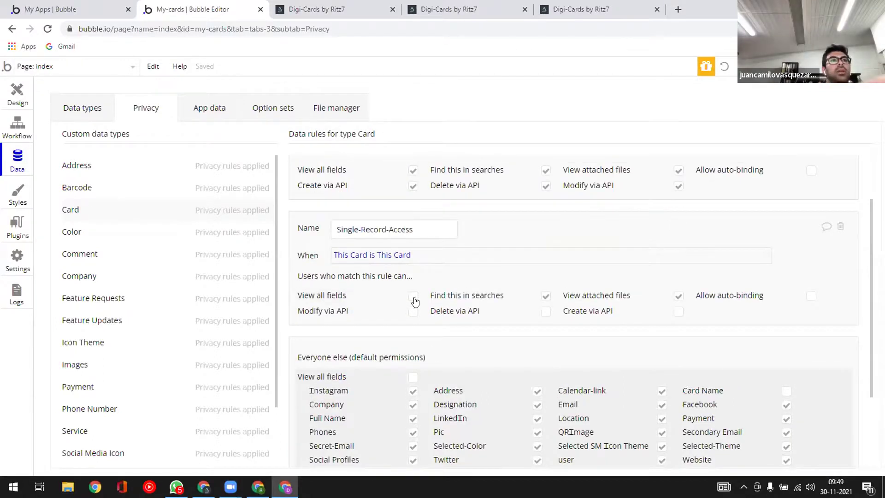
click(414, 297)
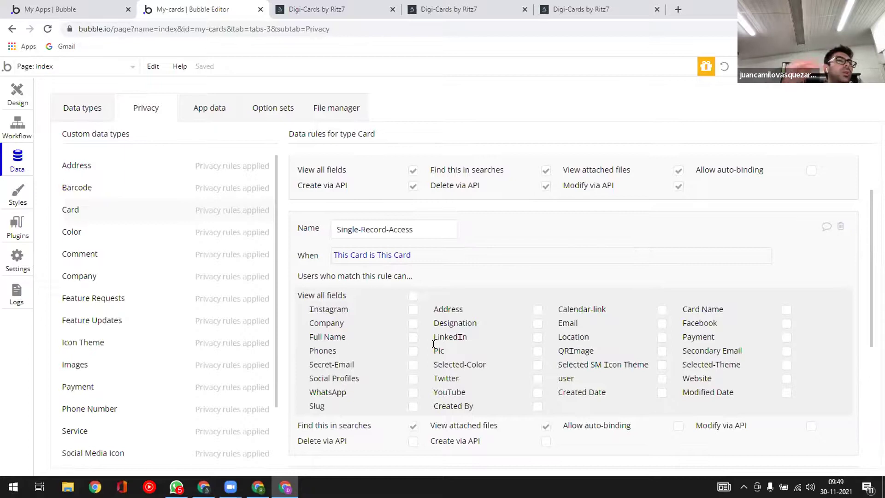
scroll(433, 344, down, 2)
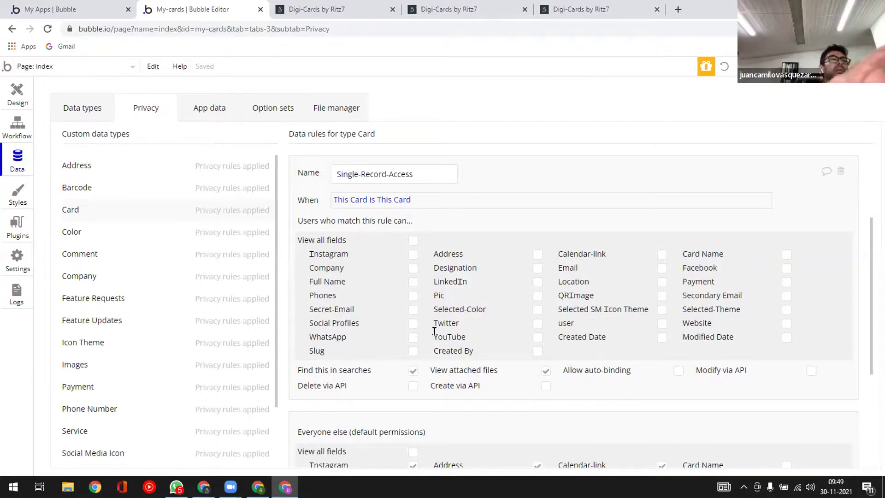
click(413, 240)
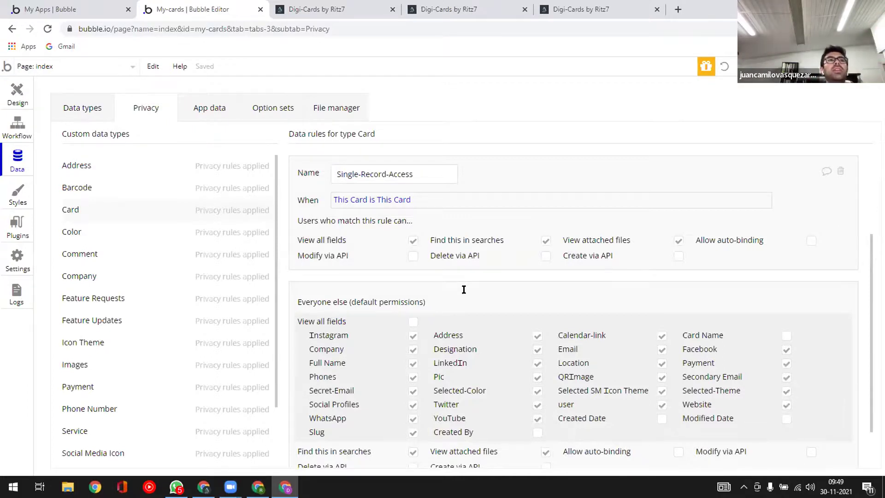
click(547, 241)
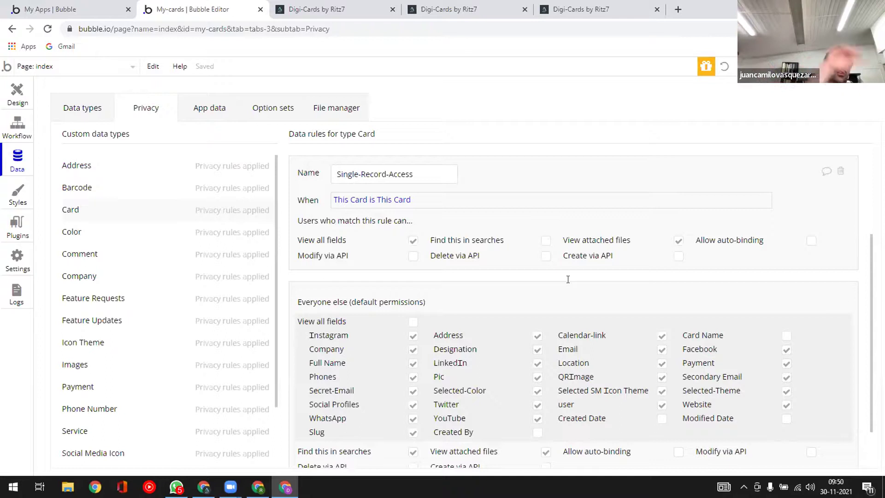
click(678, 242)
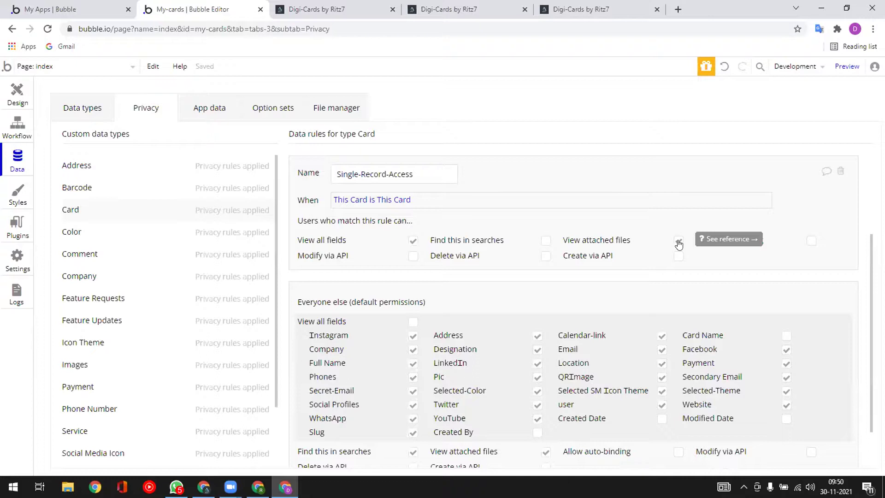
click(412, 242)
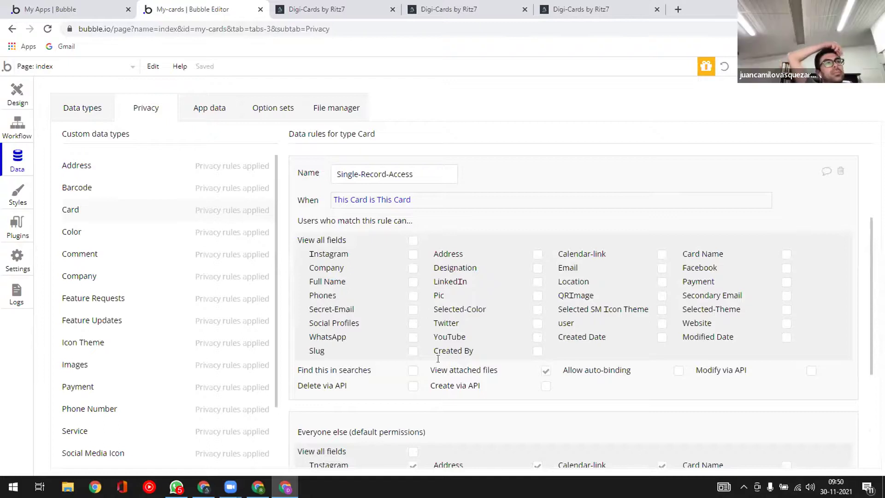
scroll(525, 356, down, 3)
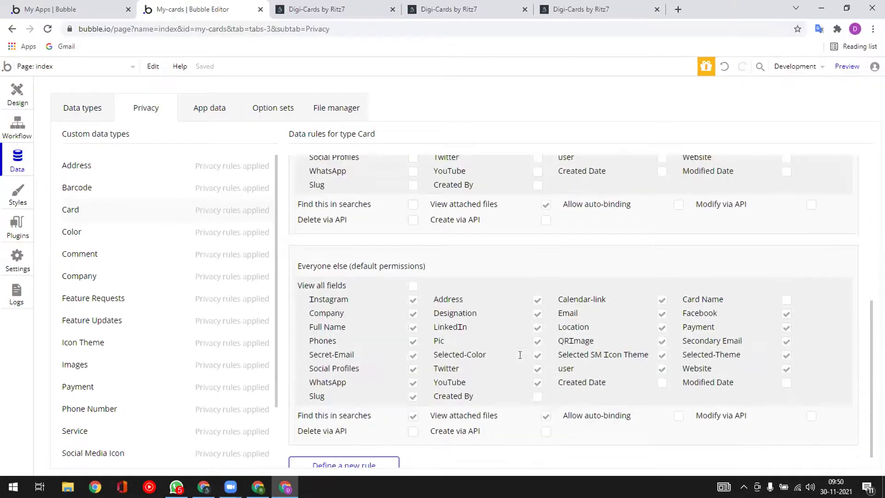
scroll(520, 355, up, 1)
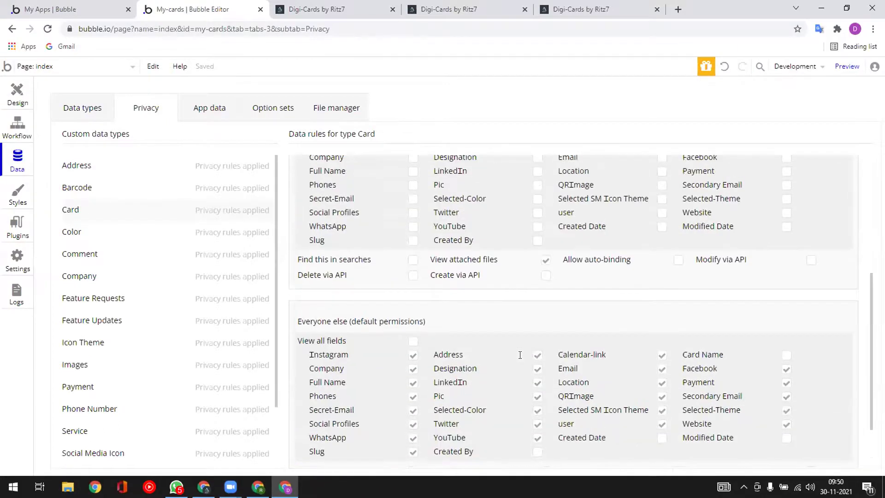
scroll(520, 355, up, 1)
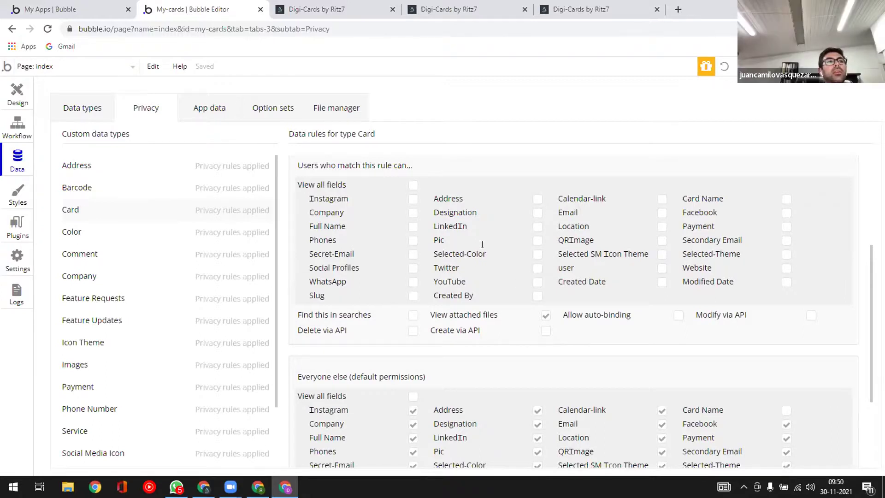
- Allow Instagram, Company, Full Name, Phones, Secret-Email, Social Profiles and WhatsApp
click(413, 198)
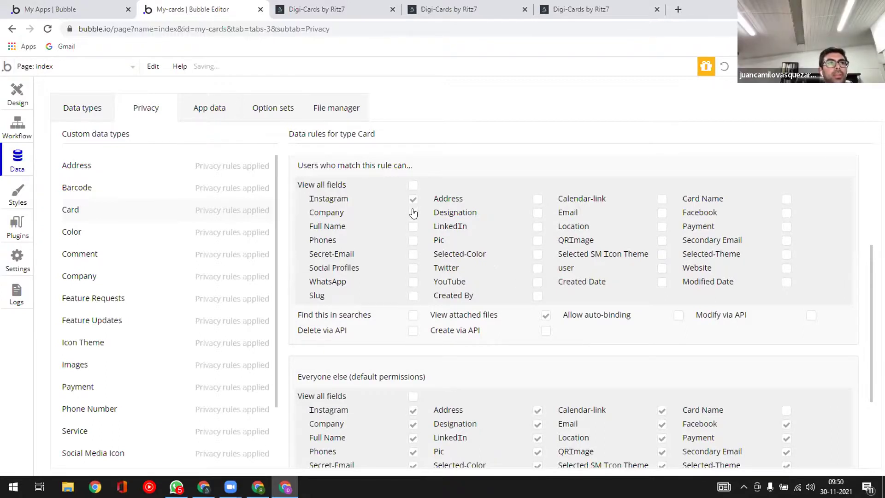
click(413, 199)
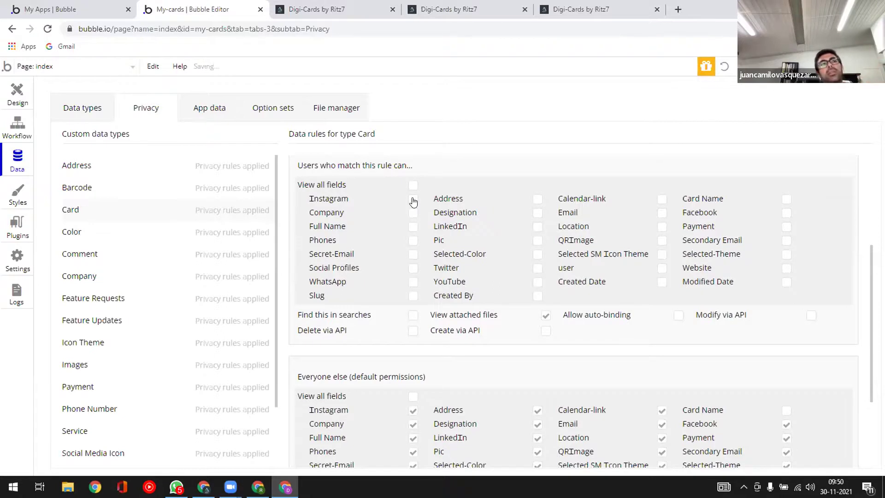
click(413, 199)
click(413, 214)
click(413, 227)
click(413, 240)
click(413, 254)
click(414, 268)
click(413, 283)
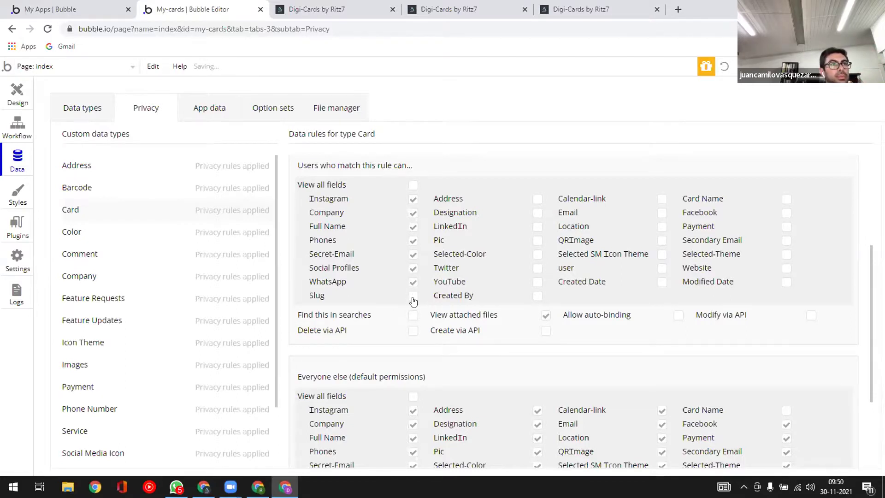
- Allow Address, Designation, LinkedIn, Pic, Twitter and YouTube
click(537, 199)
click(537, 213)
click(538, 227)
click(538, 241)
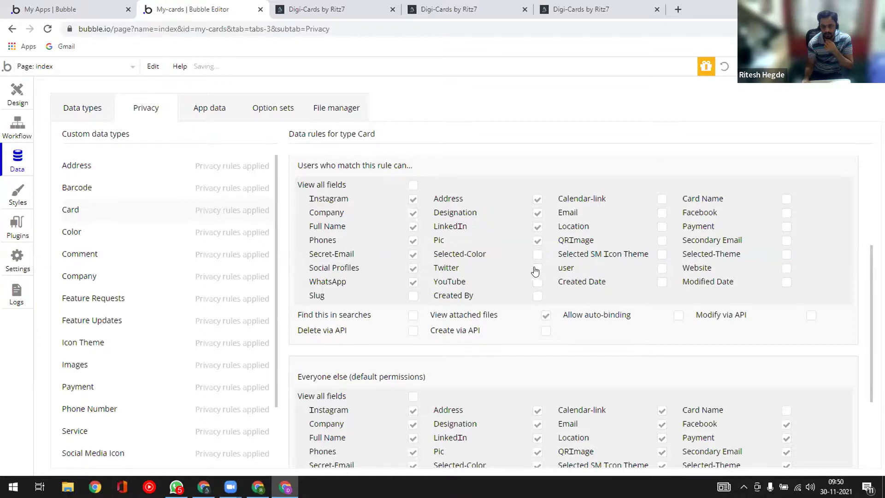
click(538, 268)
click(538, 282)
- Allow Calendar-link, Email, Location, QRImage, Facebook, Payment, Secondary Email and Website
click(662, 199)
click(662, 227)
click(662, 241)
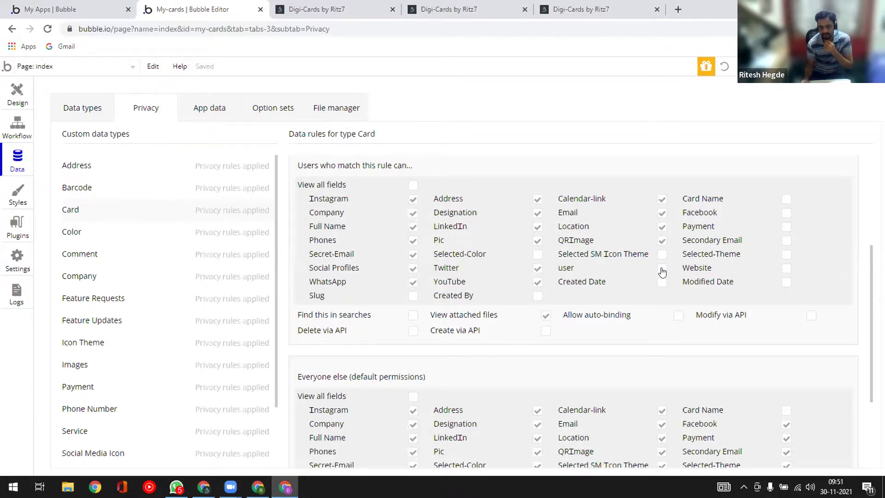
click(786, 213)
click(787, 227)
click(787, 240)
click(786, 269)
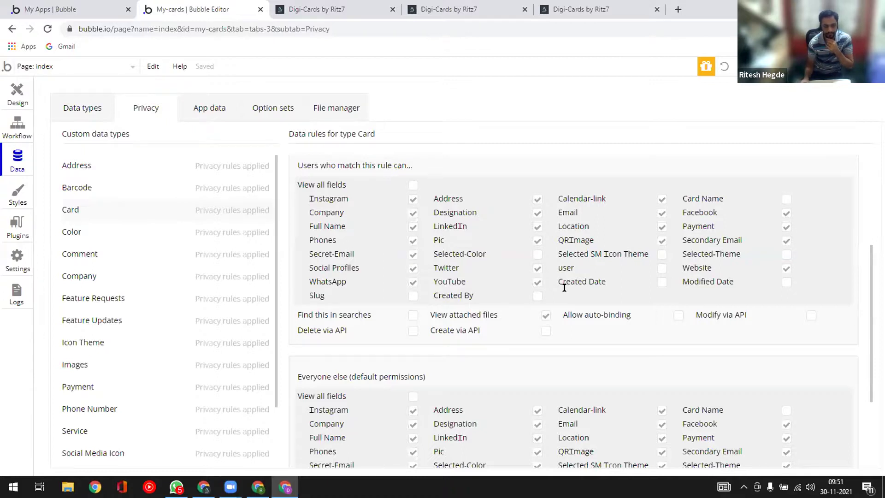
- Tick Selected-Color and Selected-Theme under Single-Record-Access, leaving Slug, user, Card Name and dates off
scroll(564, 287, down, 3)
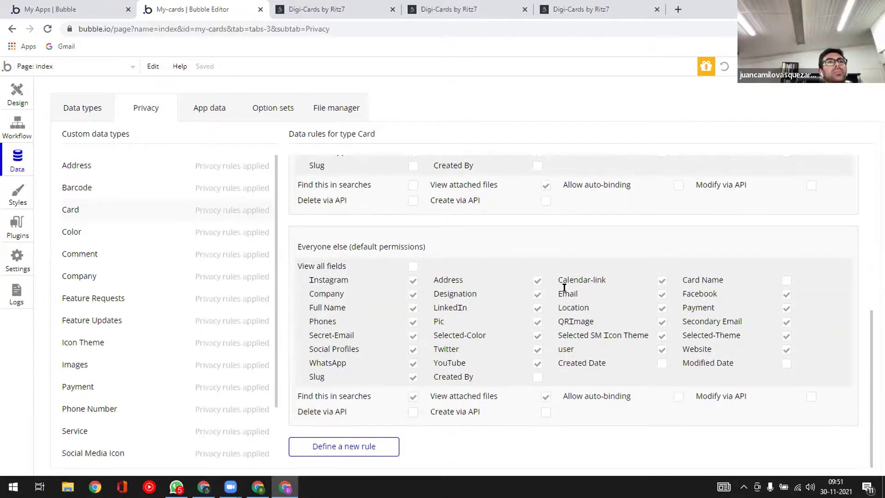
scroll(565, 287, up, 4)
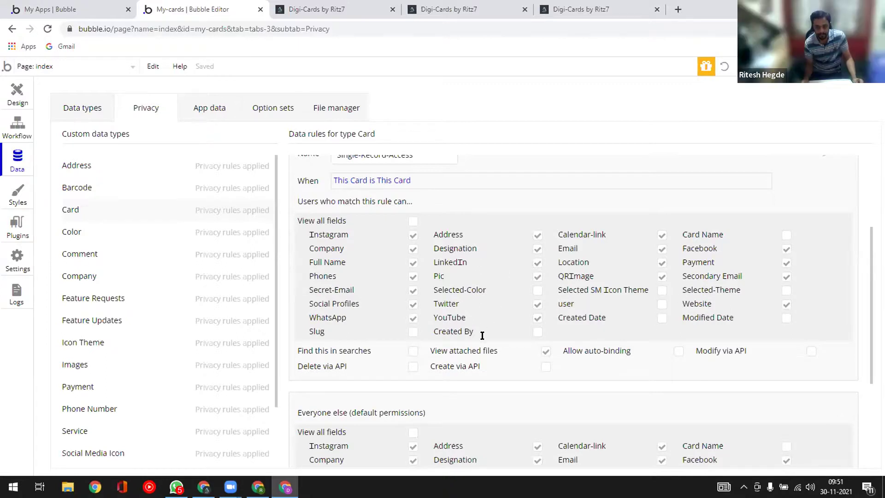
click(536, 291)
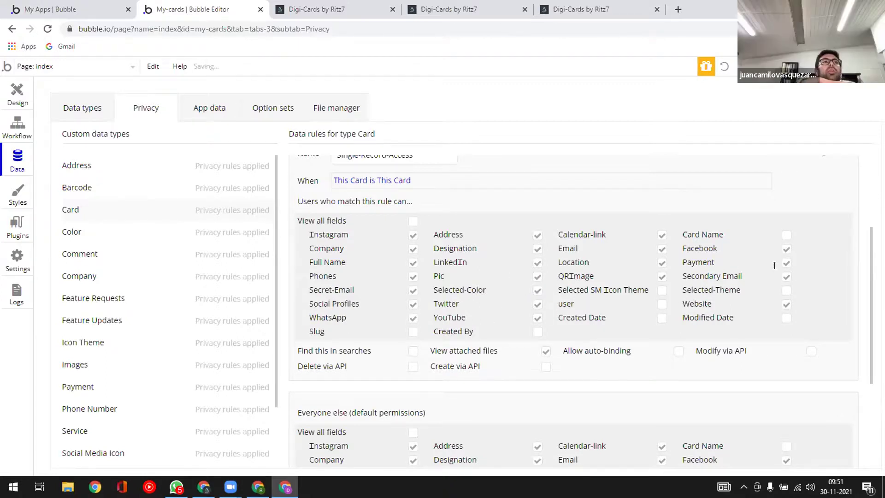
click(787, 291)
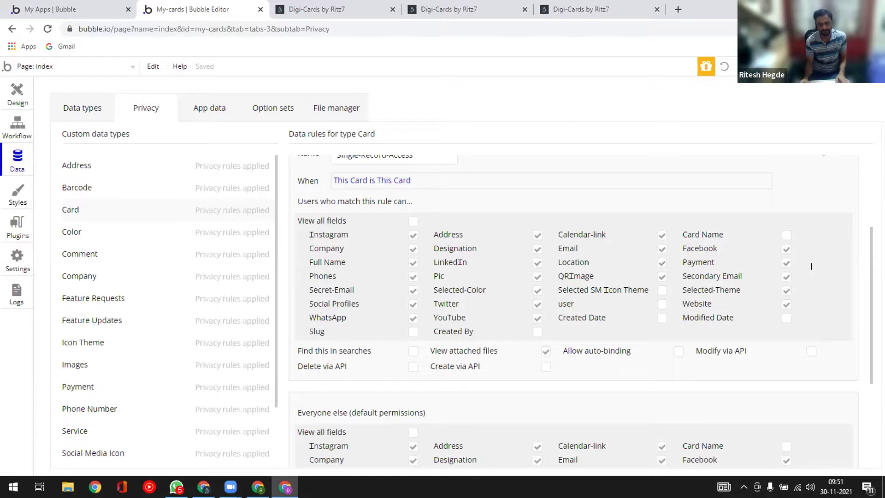
scroll(810, 264, down, 1)
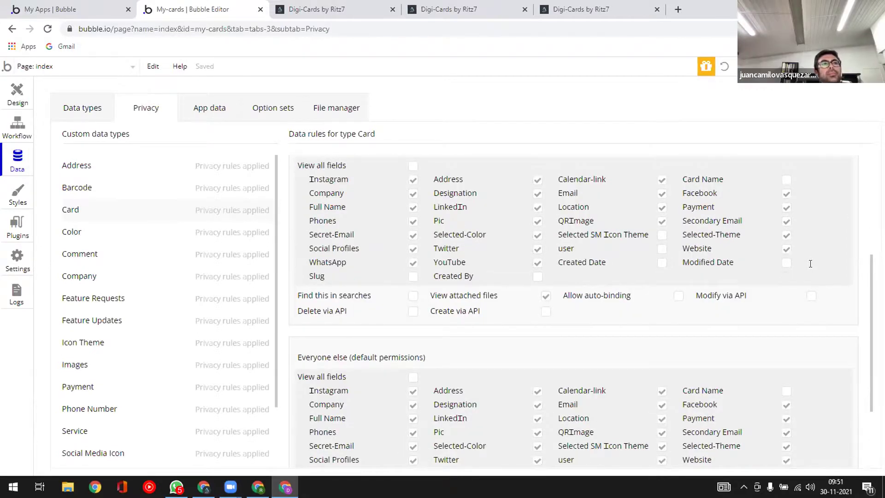
scroll(810, 264, up, 4)
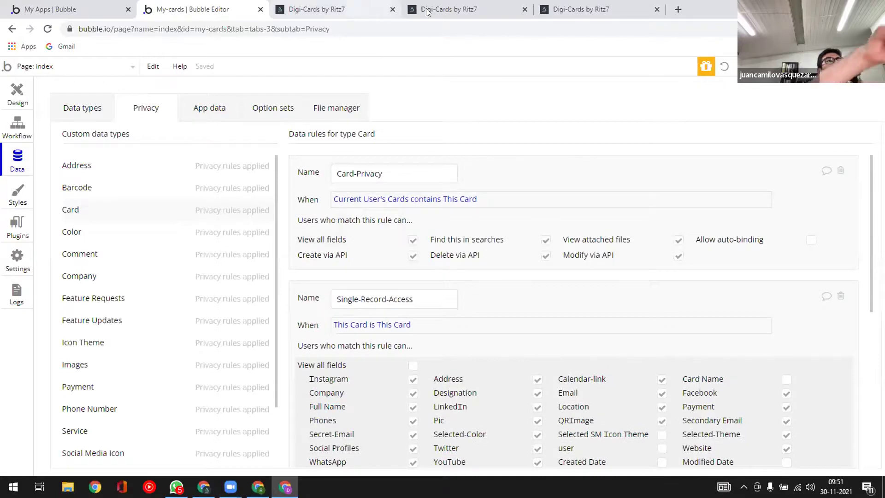
scroll(480, 155, down, 3)
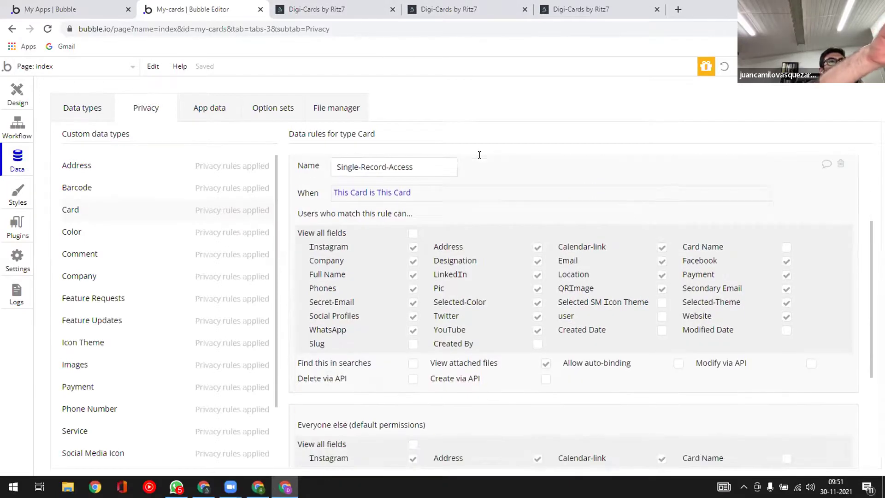
scroll(480, 154, down, 2)
scroll(481, 164, up, 1)
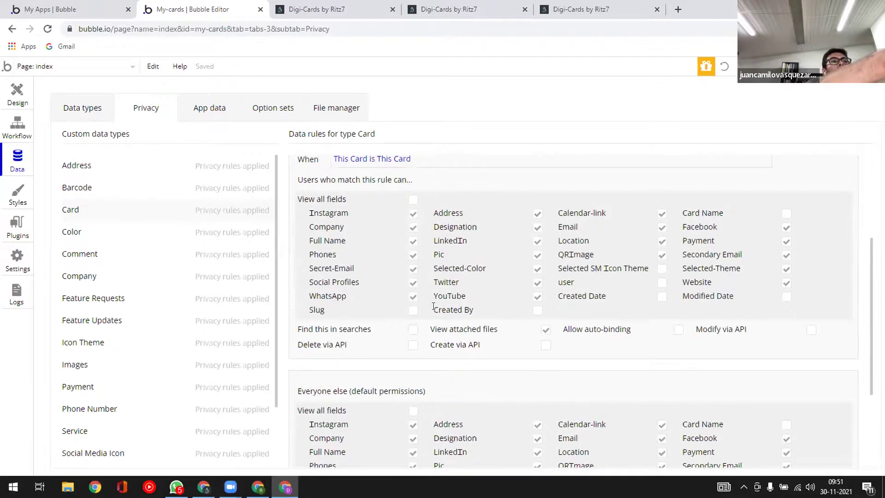
scroll(434, 307, down, 3)
- For Everyone else, untick Instagram through Slug, plus Find this in searches and View attached files
click(413, 280)
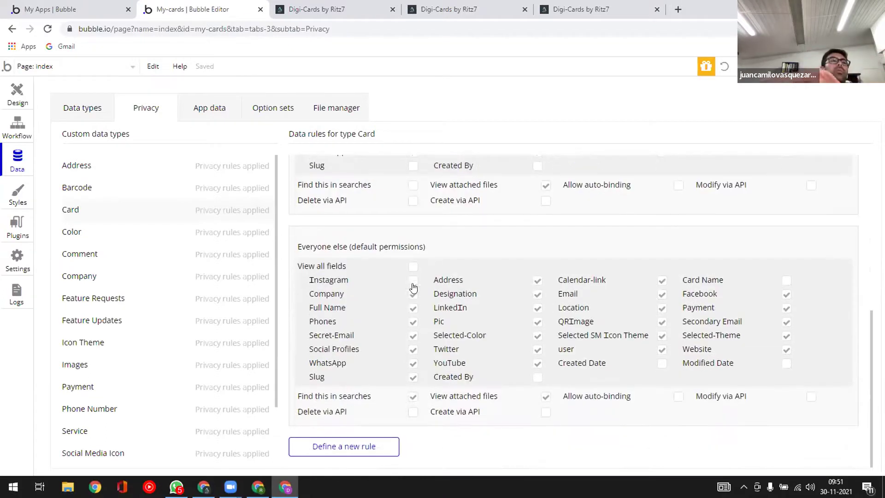
click(413, 294)
click(413, 308)
click(413, 321)
click(413, 336)
click(413, 349)
click(413, 363)
click(413, 377)
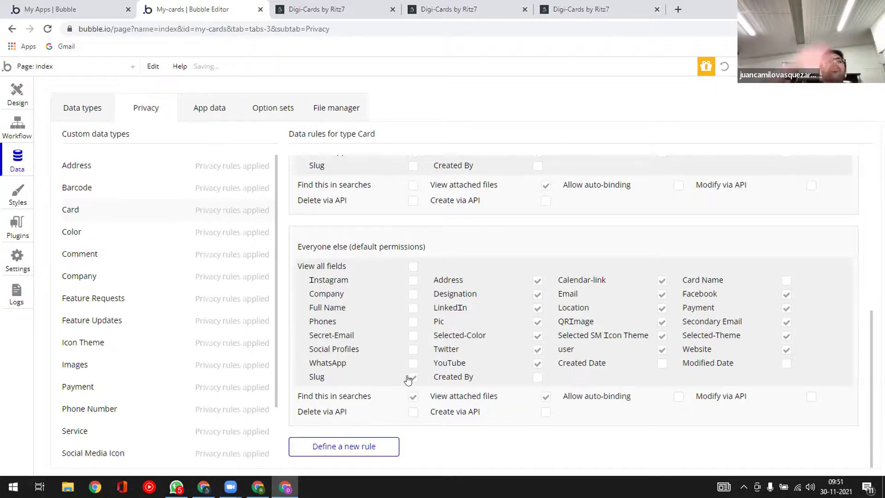
click(413, 396)
click(546, 396)
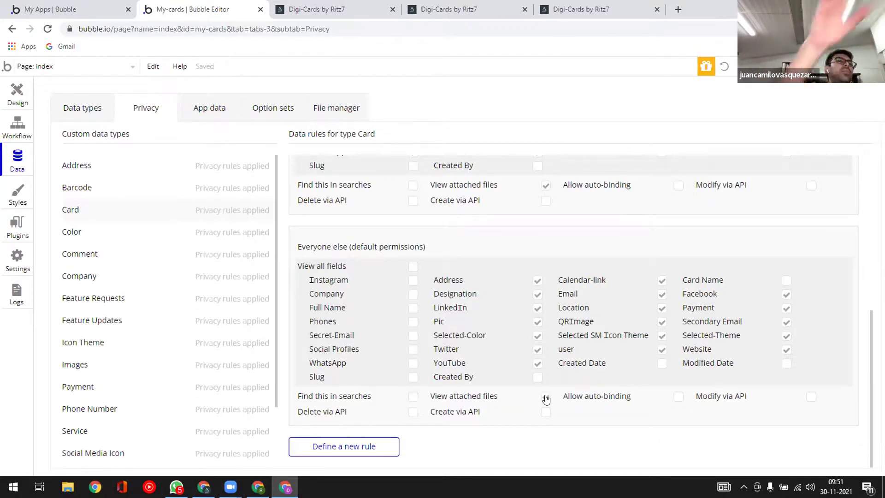
- Untick YouTube, Twitter, Selected-Color, Pic, LinkedIn, Designation and Address for Everyone else
click(538, 363)
click(538, 349)
click(538, 336)
click(538, 321)
click(537, 307)
click(537, 294)
click(537, 280)
- Untick Calendar-link, Email, Location, SM Icon Theme, user, Facebook, Payment, Selected-Theme and Website
click(662, 280)
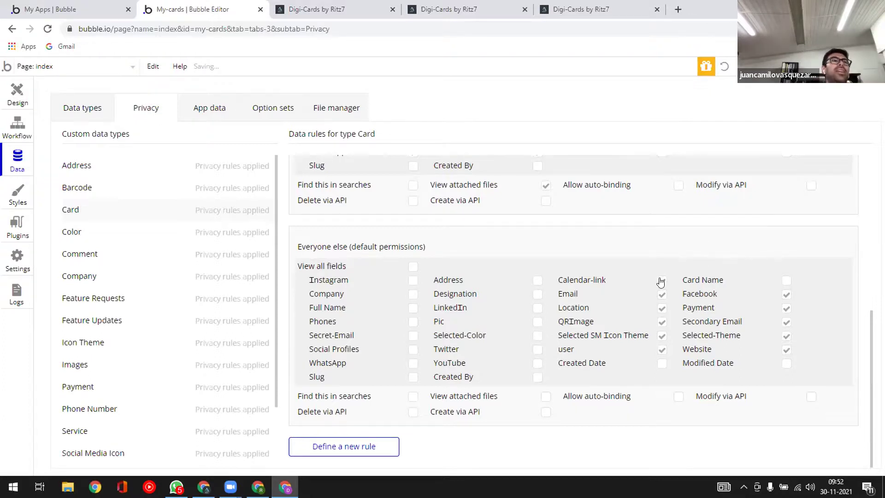
click(662, 294)
click(662, 307)
click(662, 335)
click(662, 349)
click(786, 294)
click(786, 308)
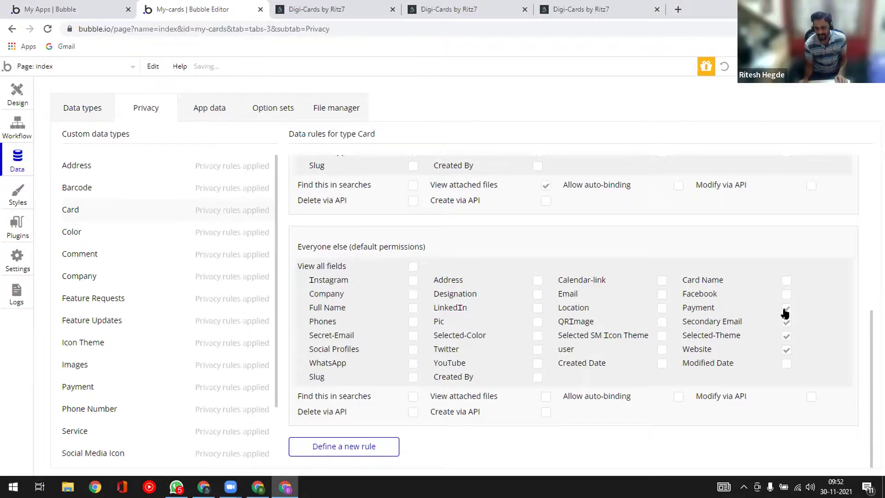
click(786, 336)
click(786, 350)
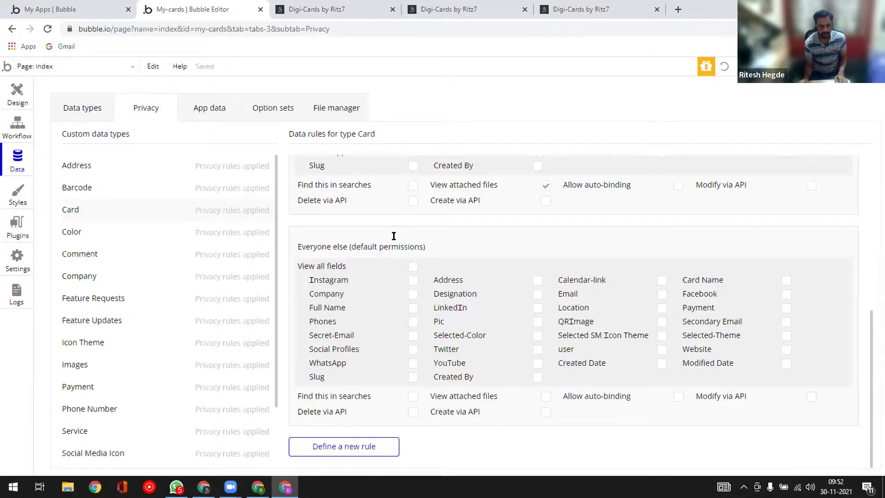
scroll(360, 217, up, 6)
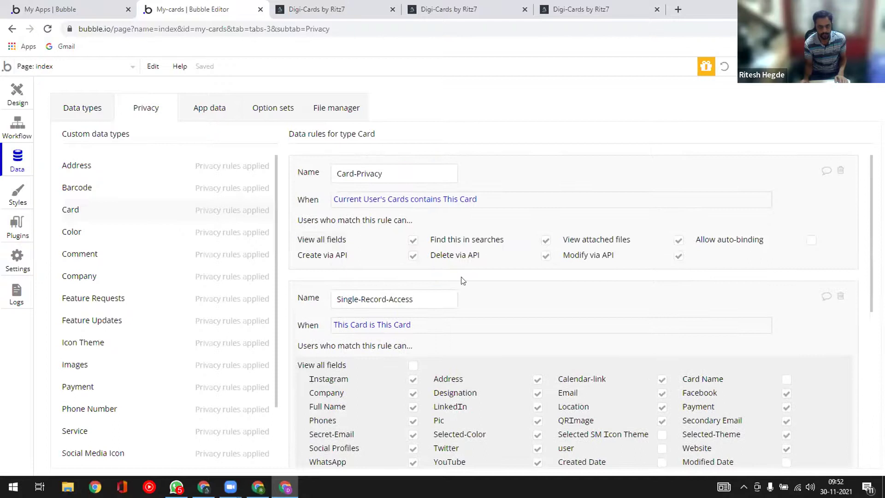
scroll(460, 277, down, 6)
scroll(459, 273, up, 6)
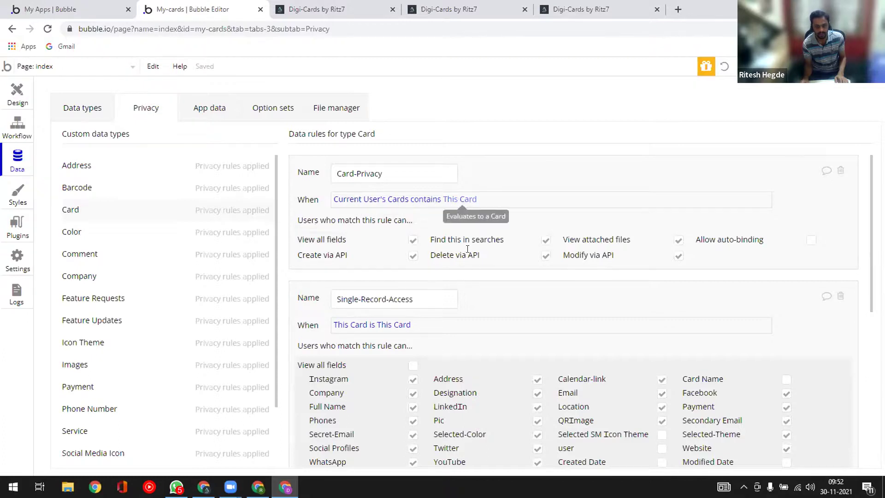
scroll(486, 294, down, 3)
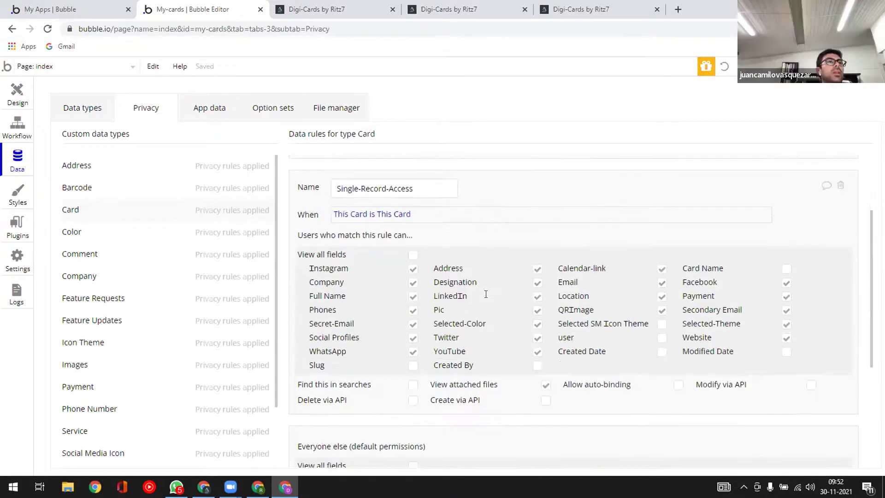
scroll(486, 294, down, 4)
scroll(486, 294, down, 1)
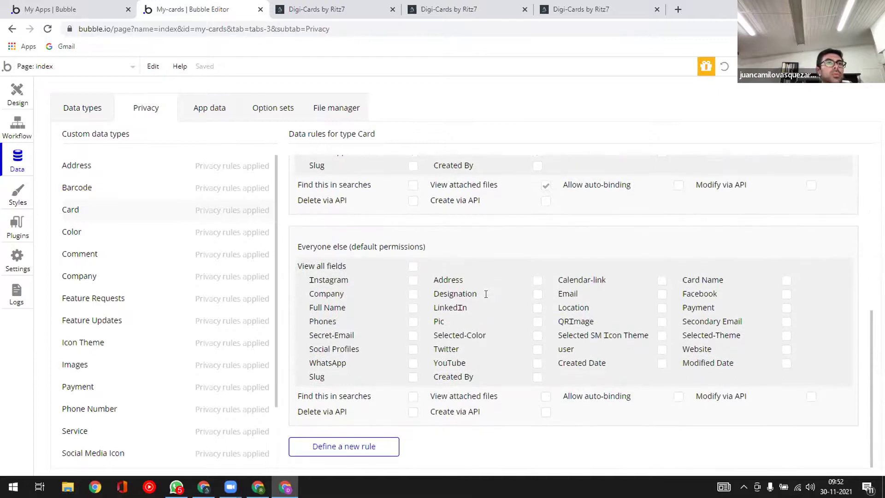
scroll(486, 294, up, 8)
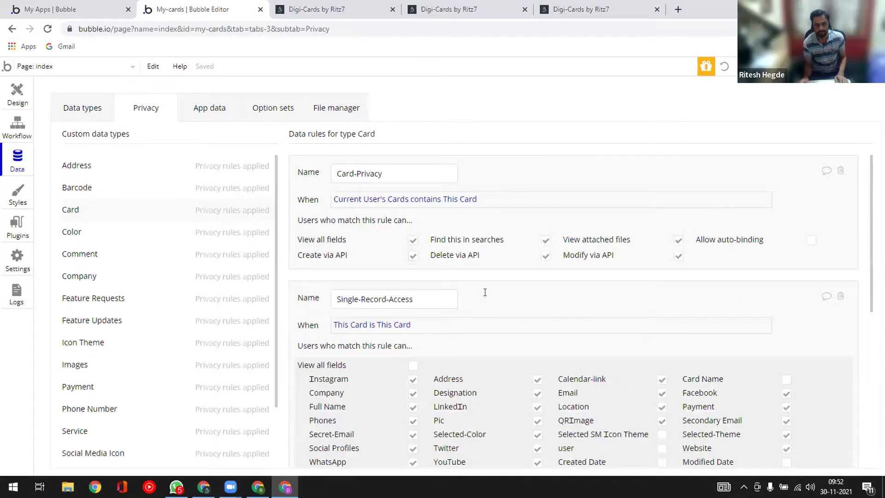
- Find the test card page tab and copy its web address
click(342, 14)
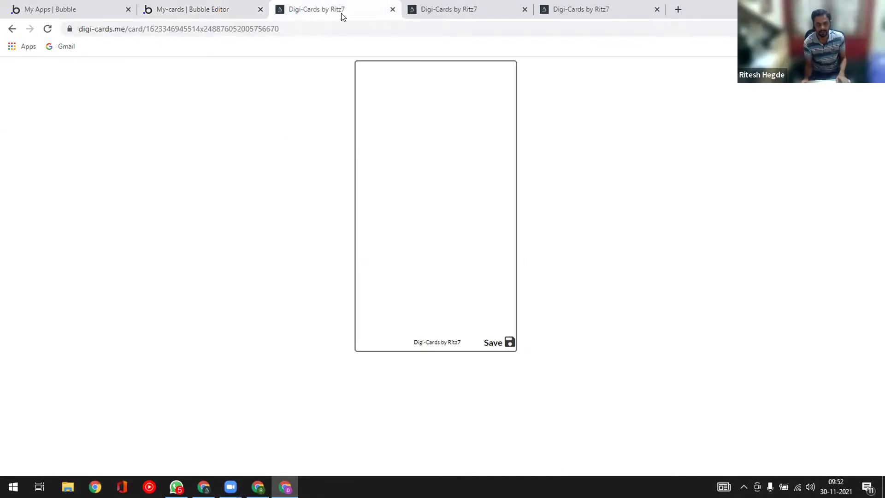
click(416, 11)
click(563, 12)
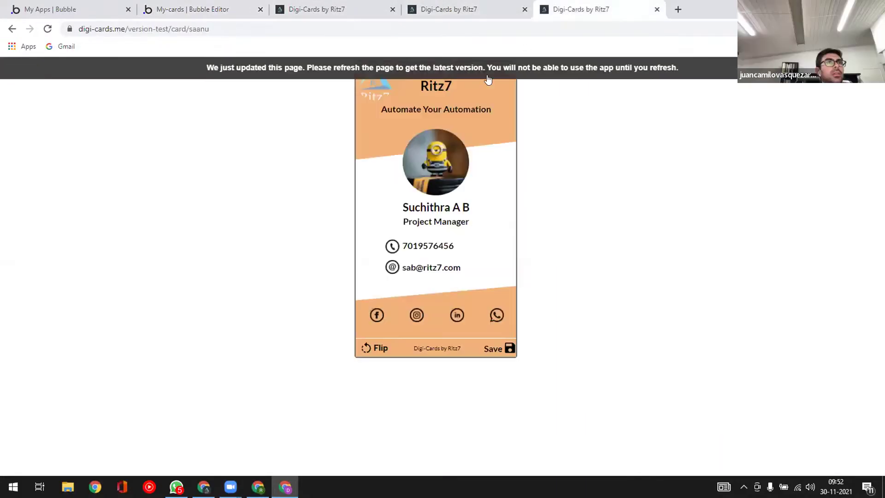
click(246, 29)
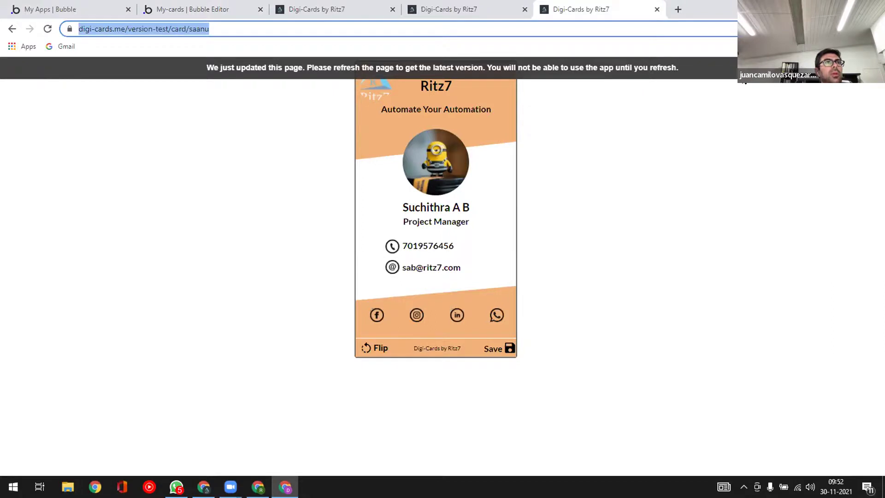
key(ctrl+c)
- Load the card address in an Incognito window, then refresh the original card tab
key(ctrl+shift+n)
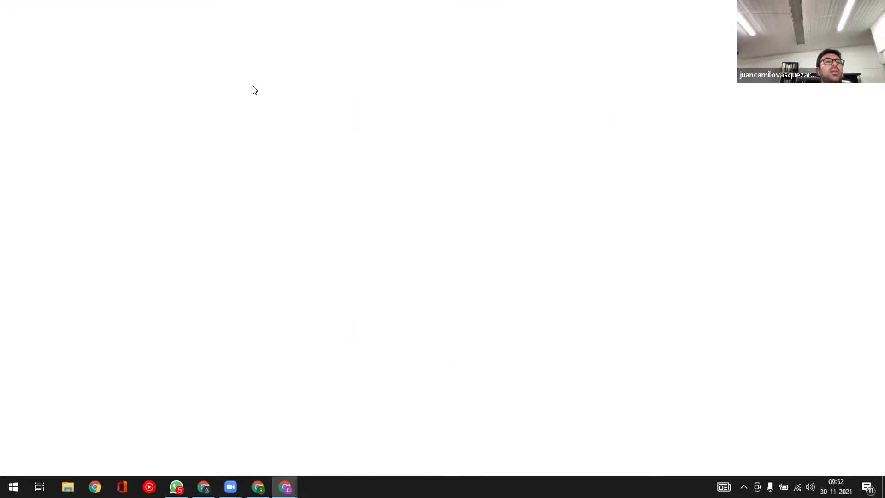
key(ctrl+v)
key(Return)
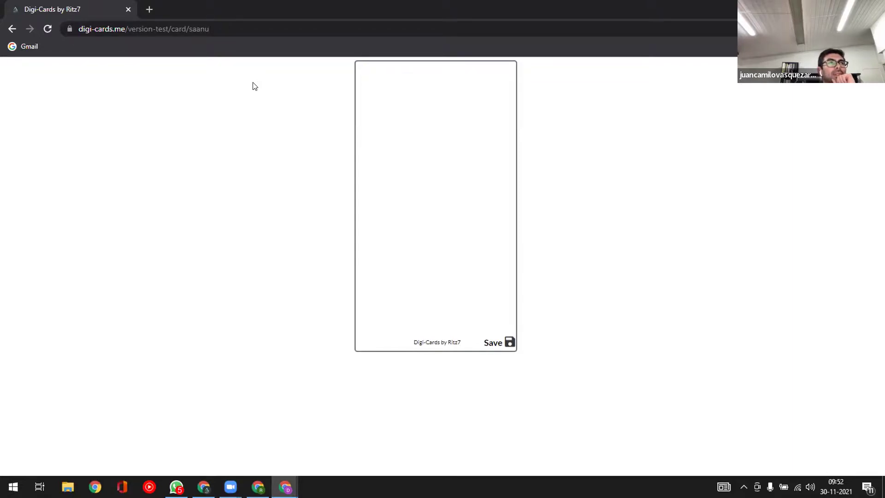
key(alt+Tab)
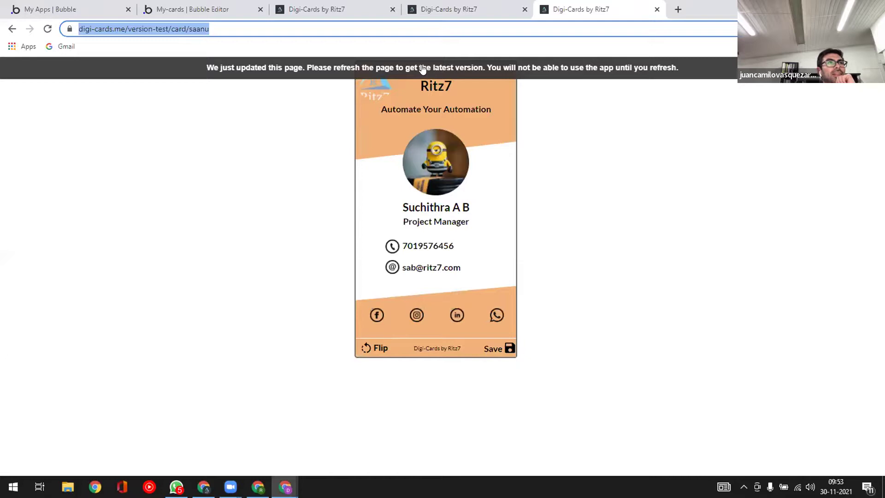
key(F5)
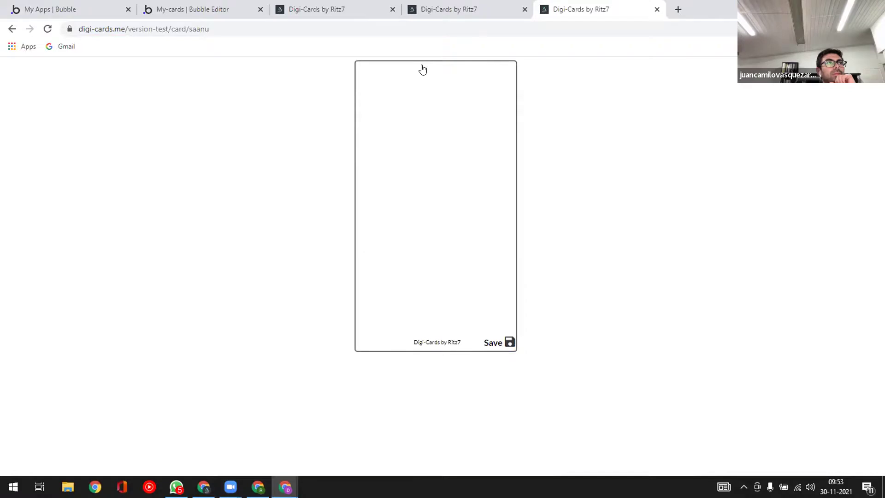
- Let Single-Record-Access users view Slug, Selected SM Icon Theme and Card Name
click(215, 12)
scroll(405, 262, down, 3)
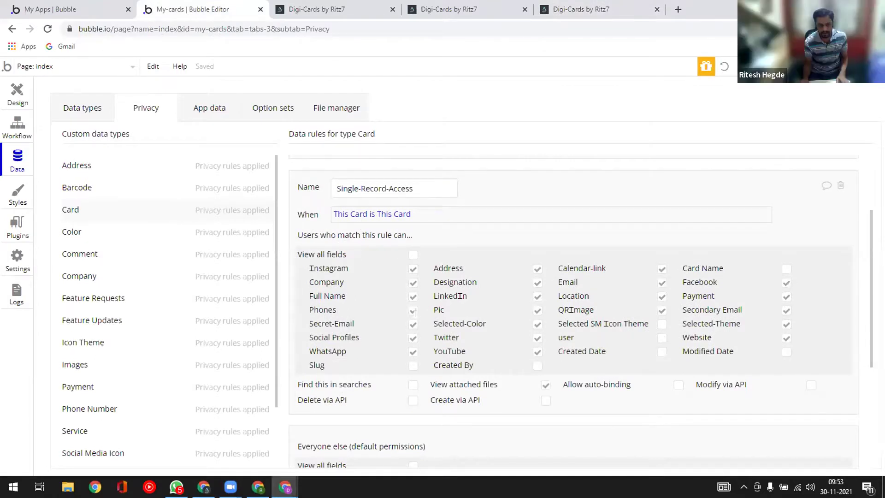
click(412, 366)
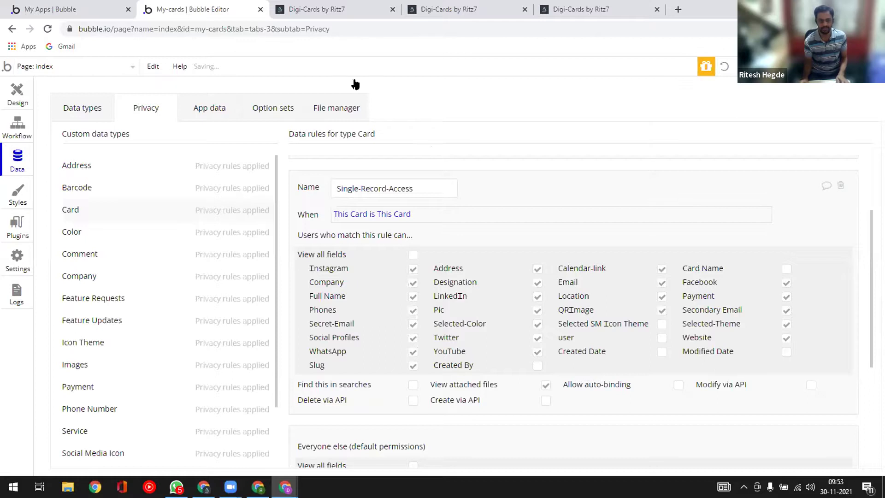
key(alt+Tab)
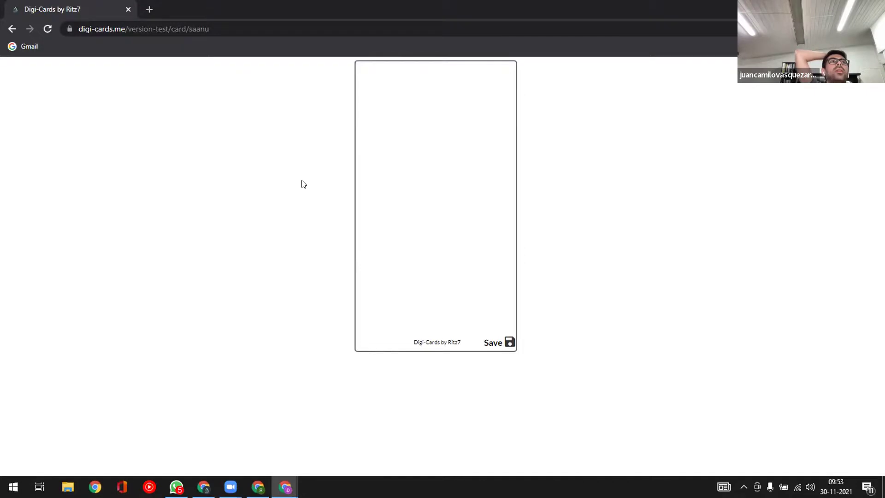
key(alt+Tab)
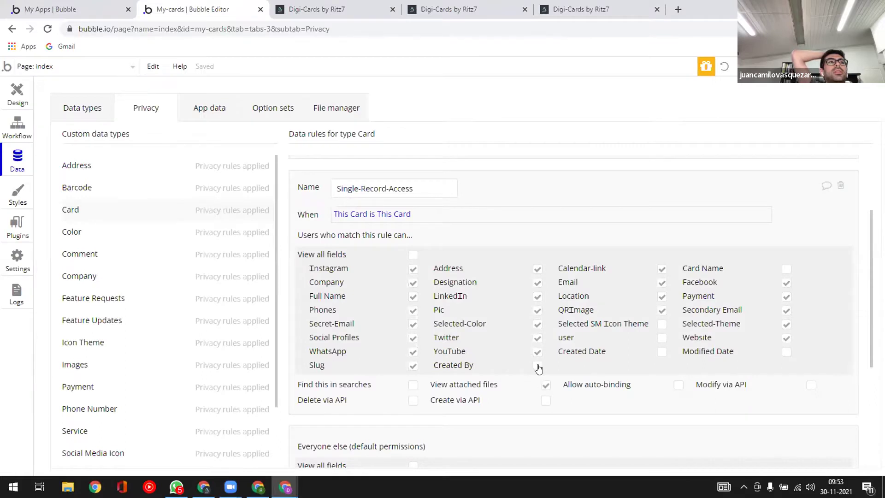
click(660, 324)
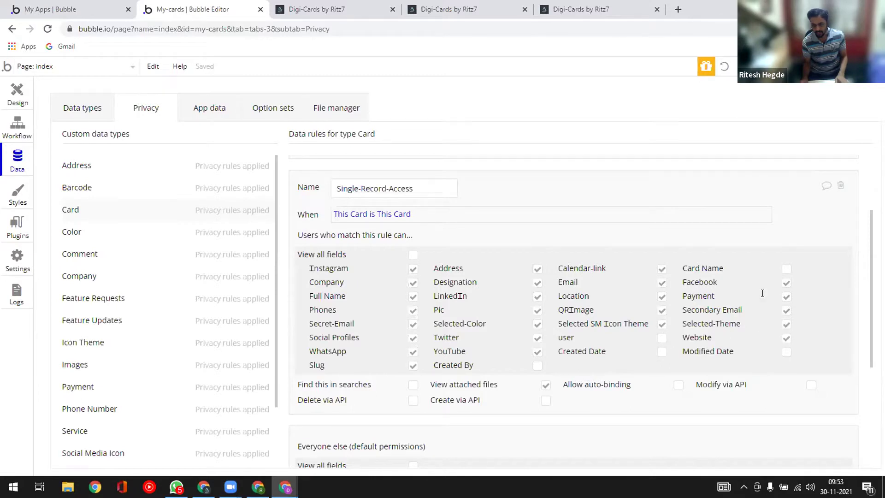
click(787, 269)
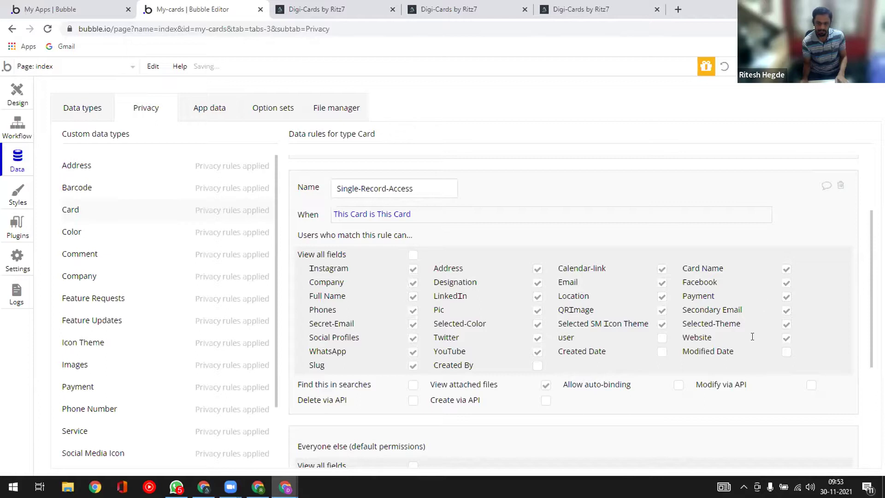
- Reload the live Digi-Cards card page with F5 and return to the editor
key(alt+Tab)
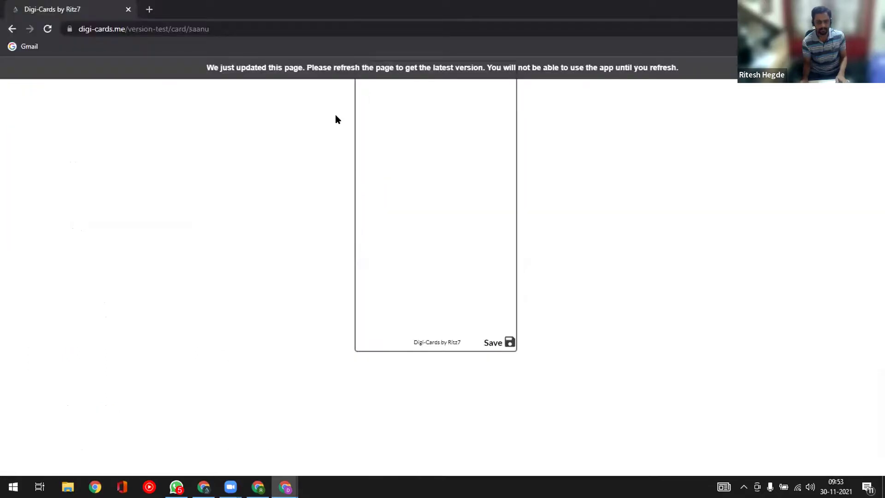
key(F5)
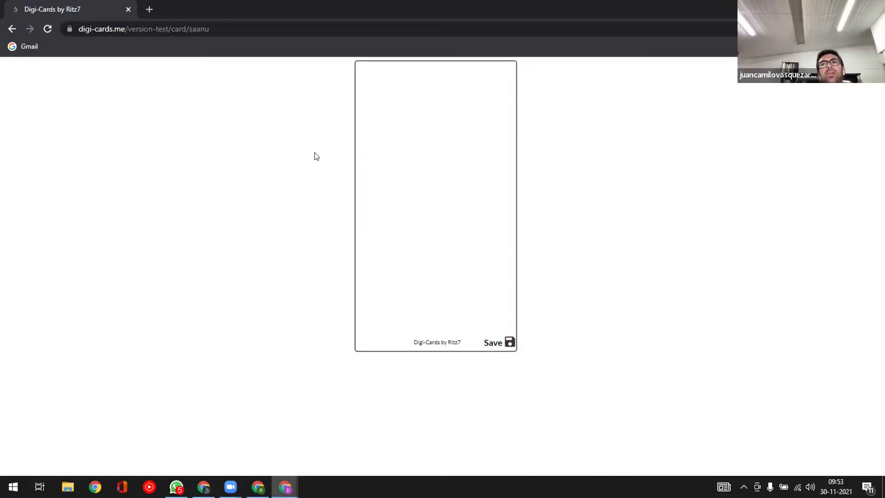
key(alt+Tab)
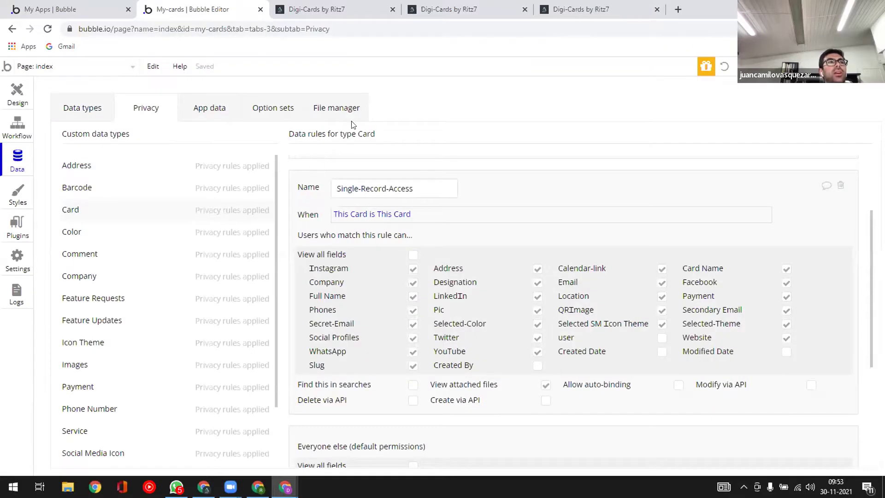
key(alt+Tab)
key(alt+Tab)
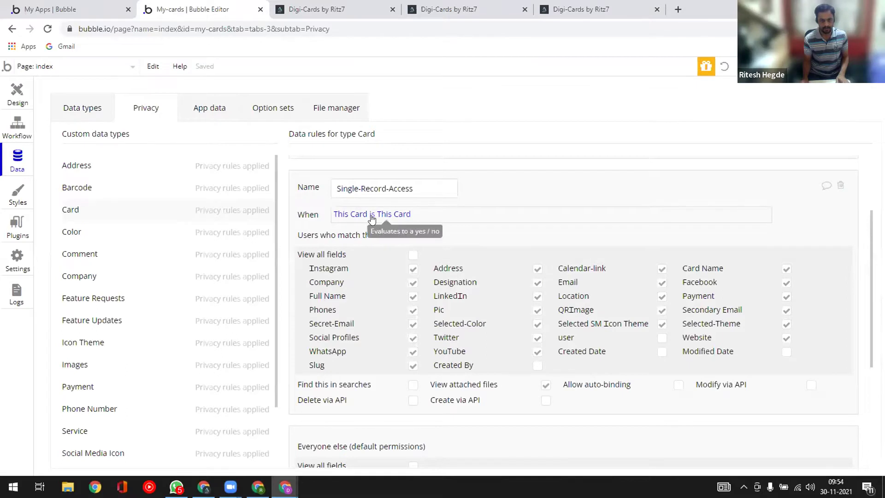
- Start editing the When condition from This Card and browse the Card's field list
click(360, 214)
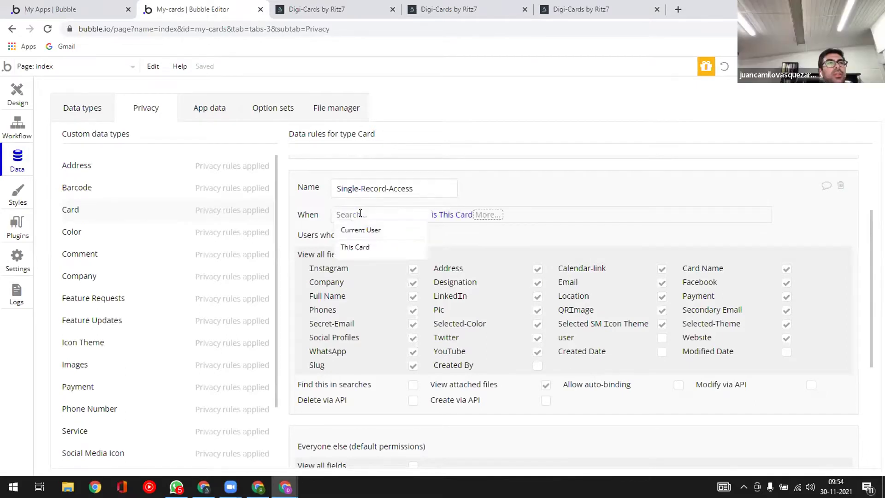
click(365, 248)
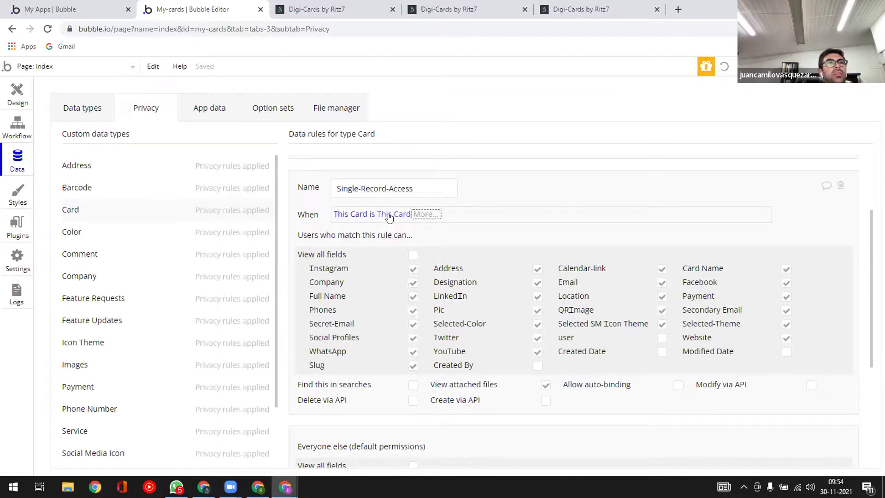
click(389, 213)
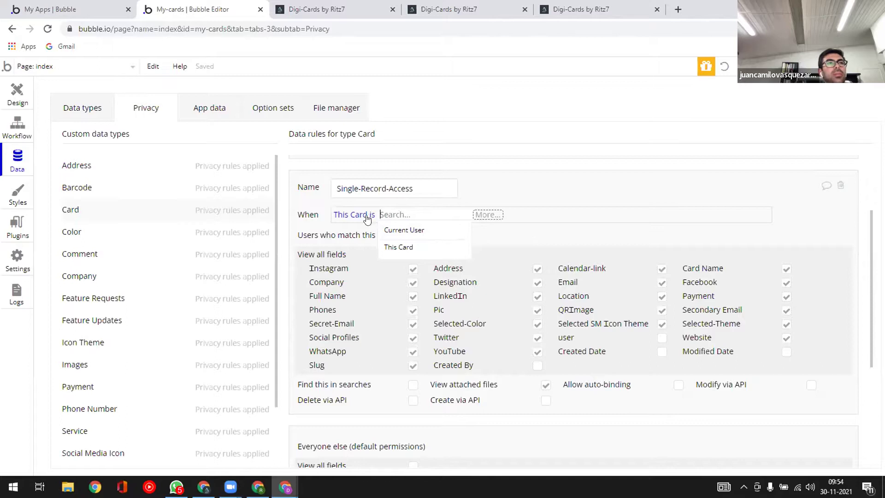
click(371, 217)
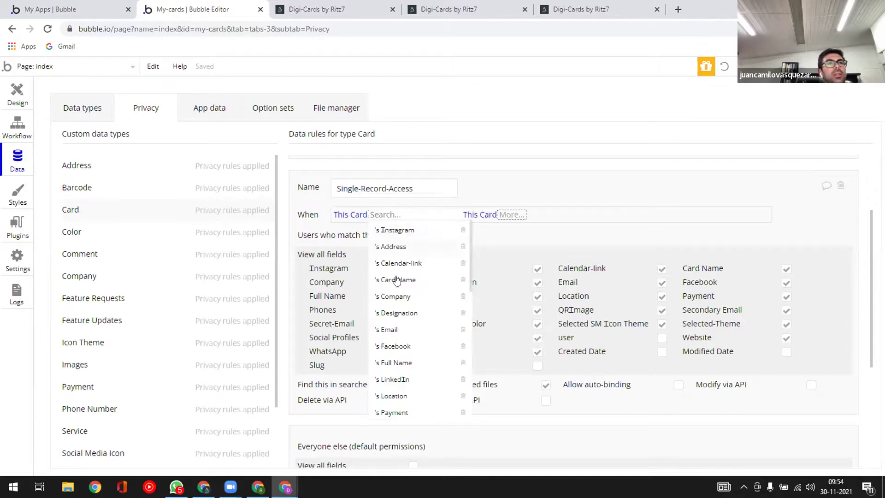
scroll(397, 314, down, 3)
scroll(398, 315, down, 3)
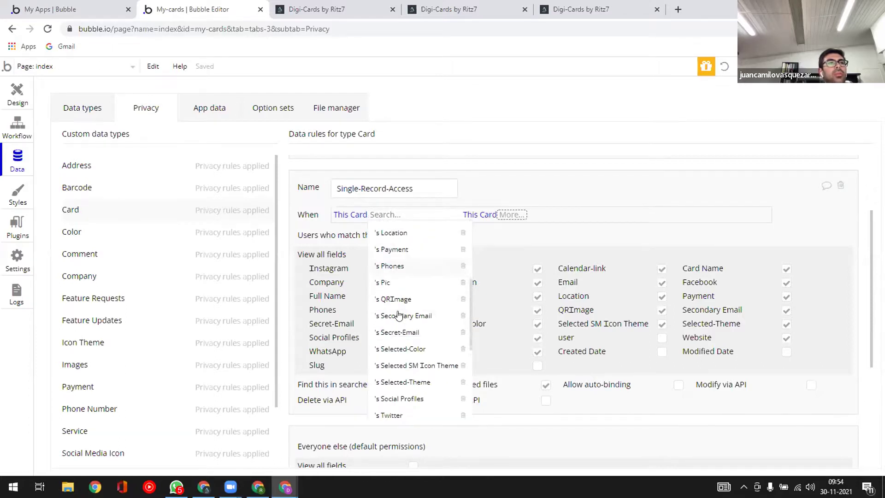
scroll(398, 316, down, 3)
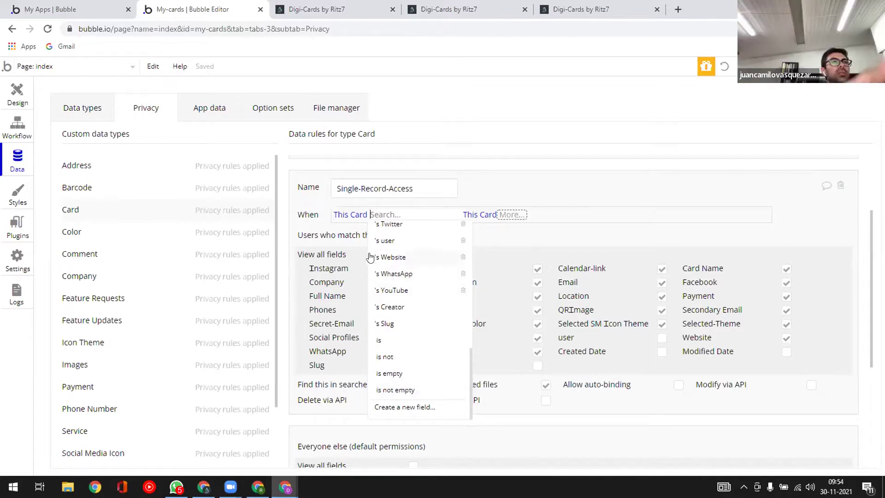
- Rebuild the condition as This Card's user is not empty
click(359, 216)
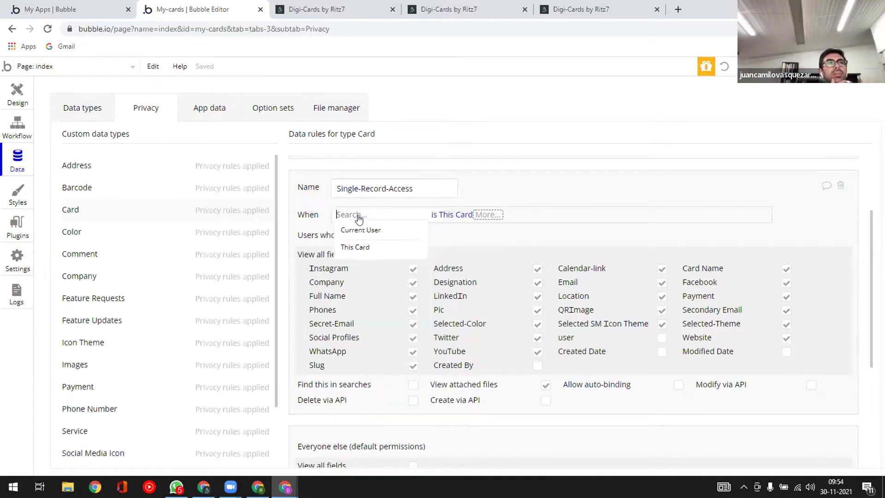
click(354, 247)
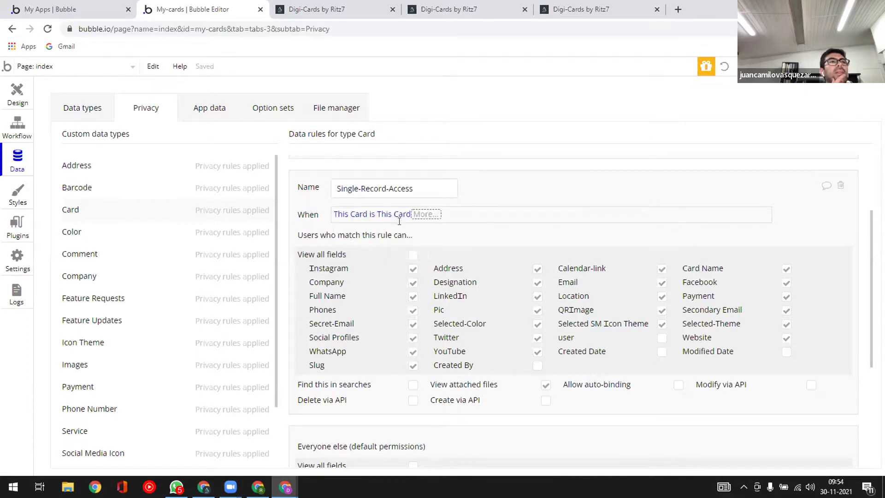
click(373, 214)
scroll(404, 309, down, 5)
scroll(404, 326, down, 3)
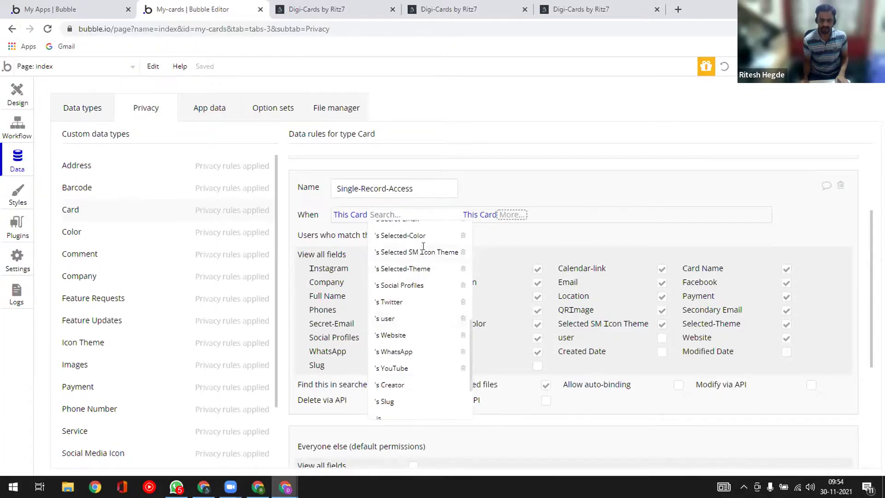
click(389, 318)
scroll(420, 359, down, 5)
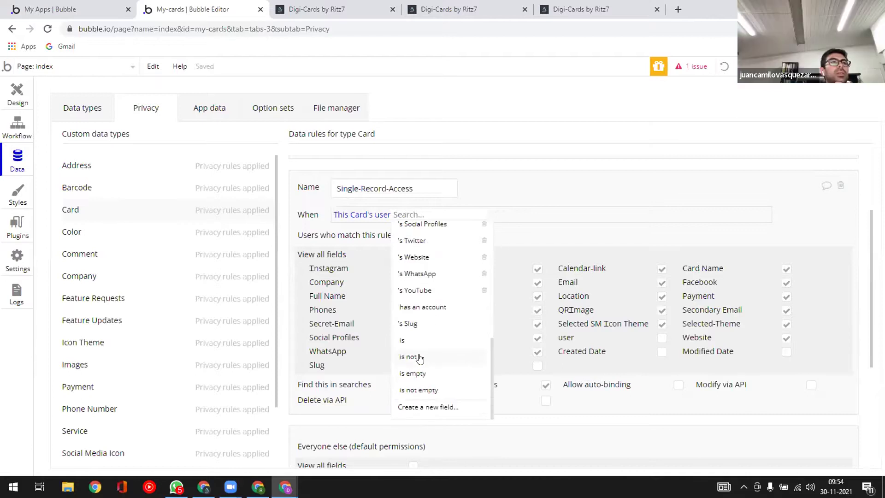
click(419, 390)
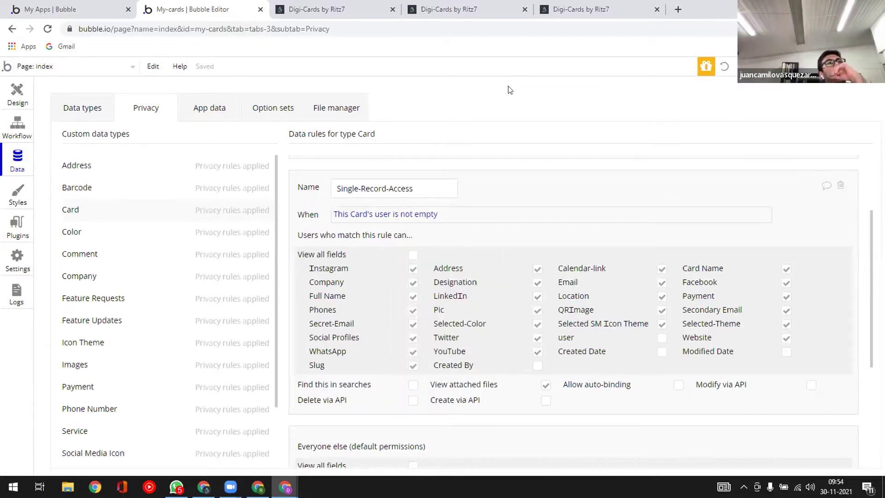
- Reload the live card page to check the new condition, then return to the editor
key(alt+Tab)
key(F5)
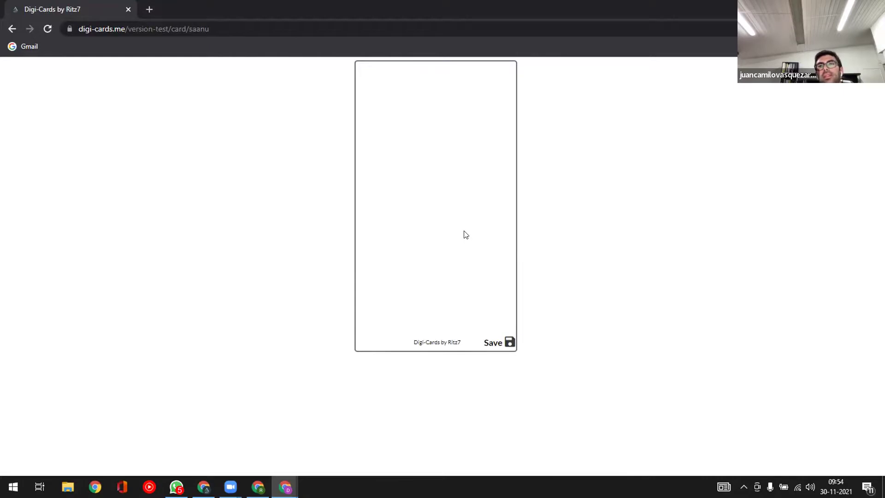
key(alt+Tab)
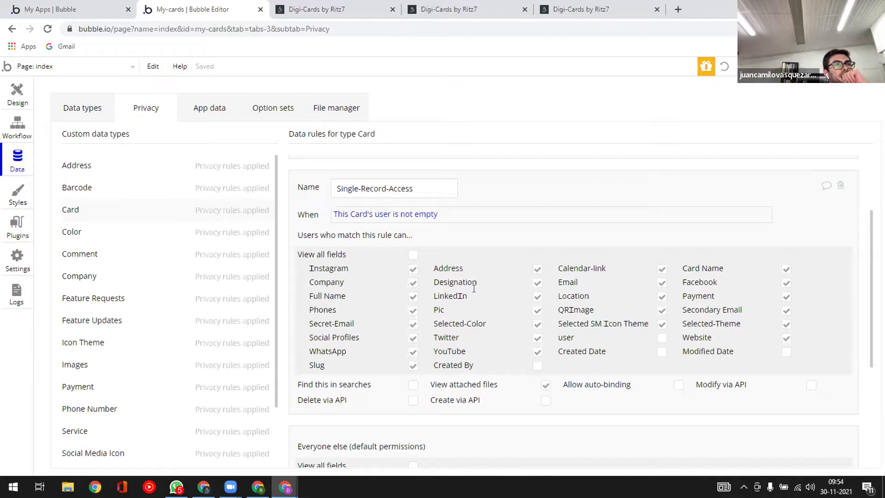
- Give Everyone else 'View all fields' on Card and reload the live card page
scroll(483, 326, down, 3)
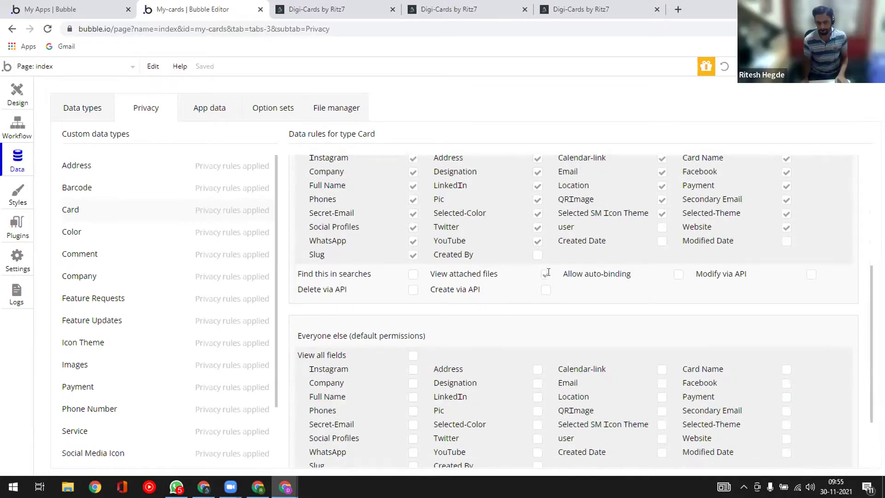
scroll(561, 307, up, 1)
scroll(559, 303, up, 2)
scroll(461, 291, down, 5)
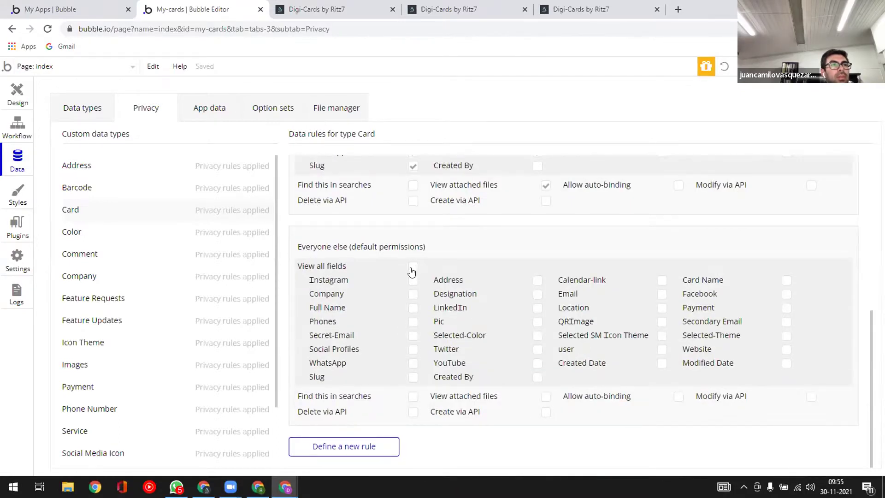
click(413, 267)
scroll(448, 272, up, 2)
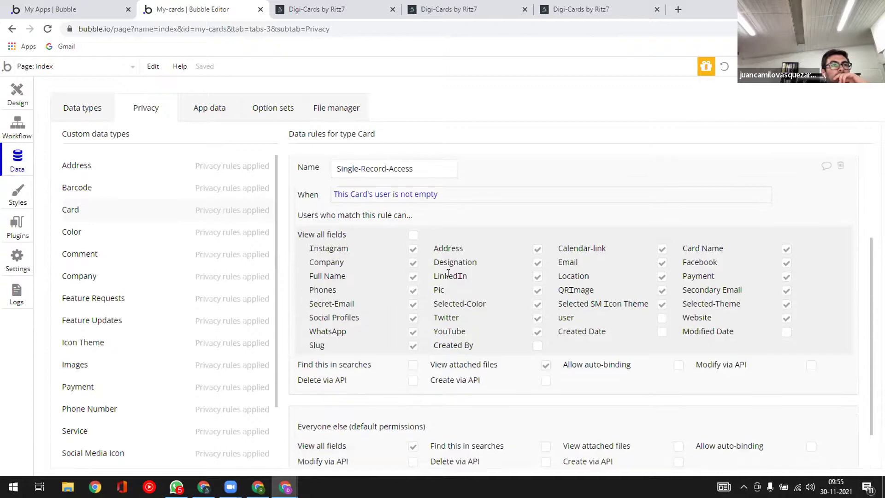
scroll(448, 272, down, 2)
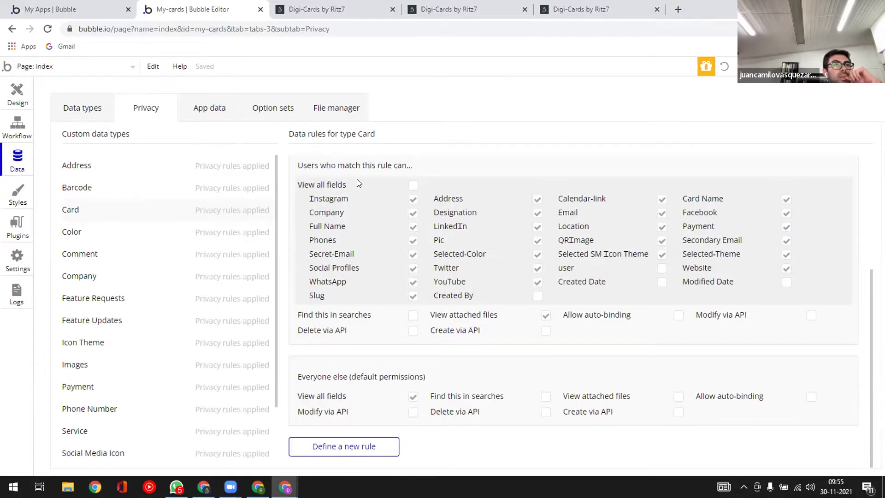
key(alt+Tab)
key(F5)
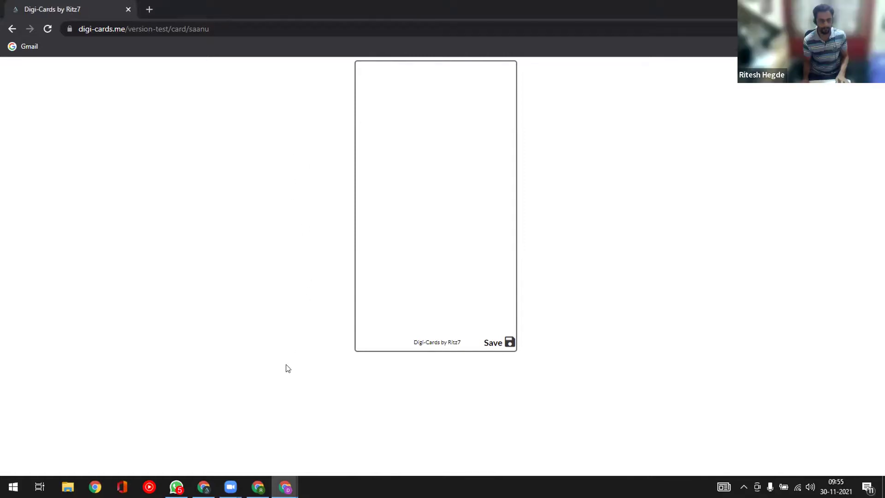
- Allow Everyone else to find Cards in searches and view attached files, then reload the card page
key(alt+Tab)
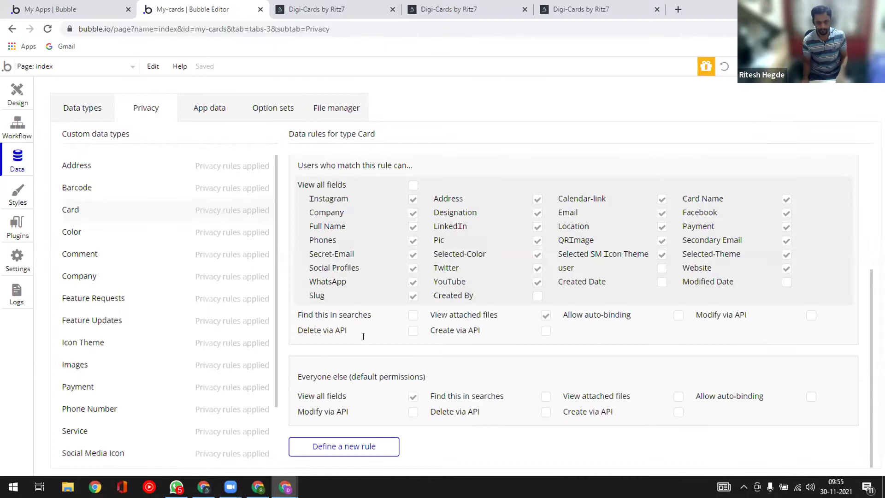
click(413, 397)
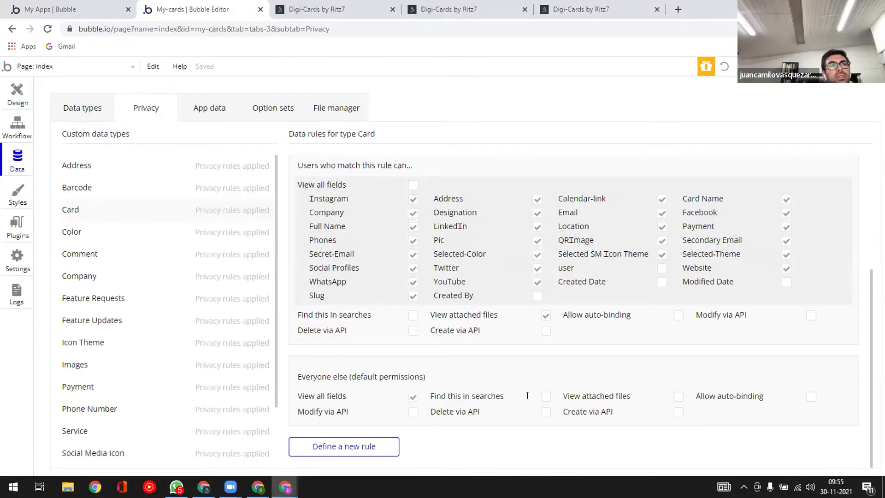
click(545, 397)
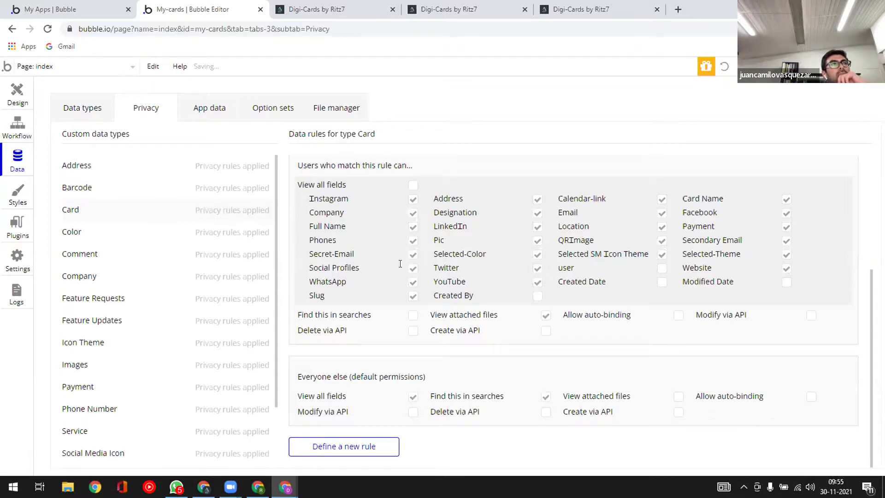
key(alt+Tab)
key(F5)
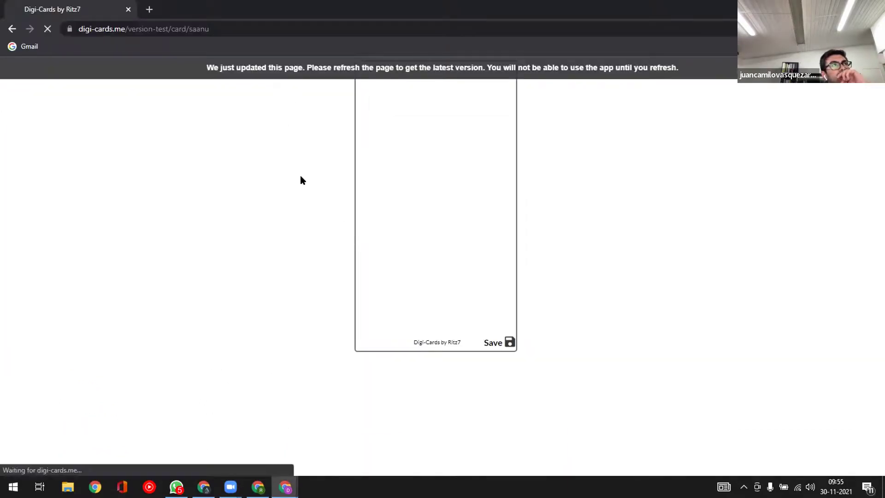
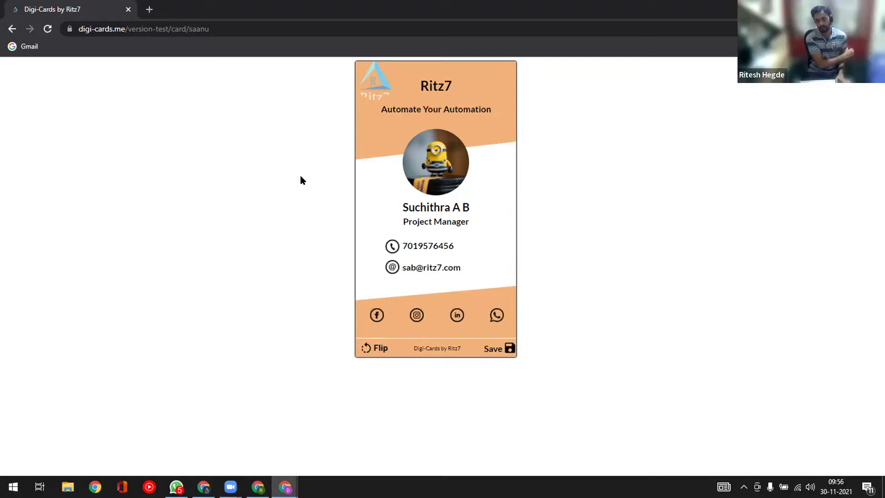
- Untick Everyone else's 'View all fields' for Card and reload the live card page
key(alt+Tab)
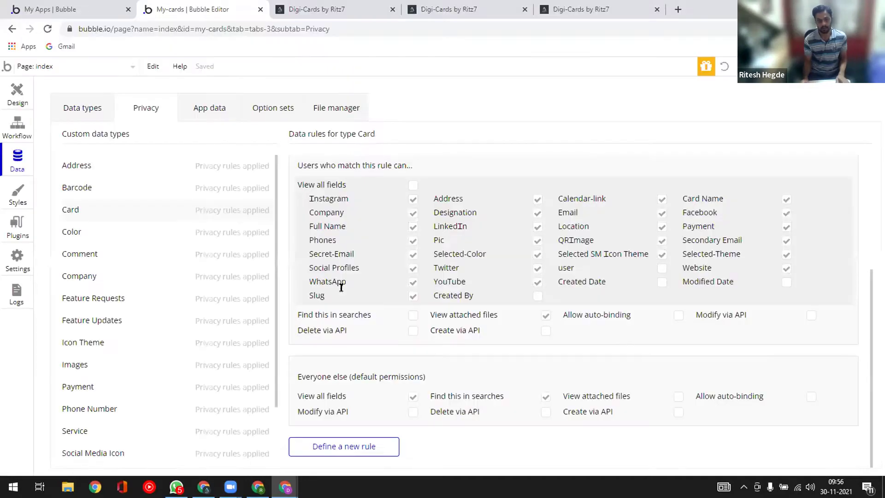
scroll(401, 286, up, 3)
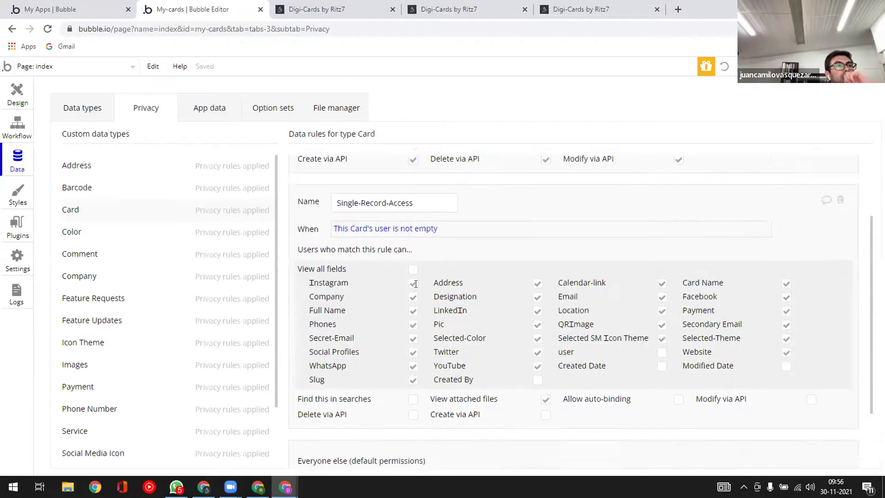
scroll(416, 284, down, 1)
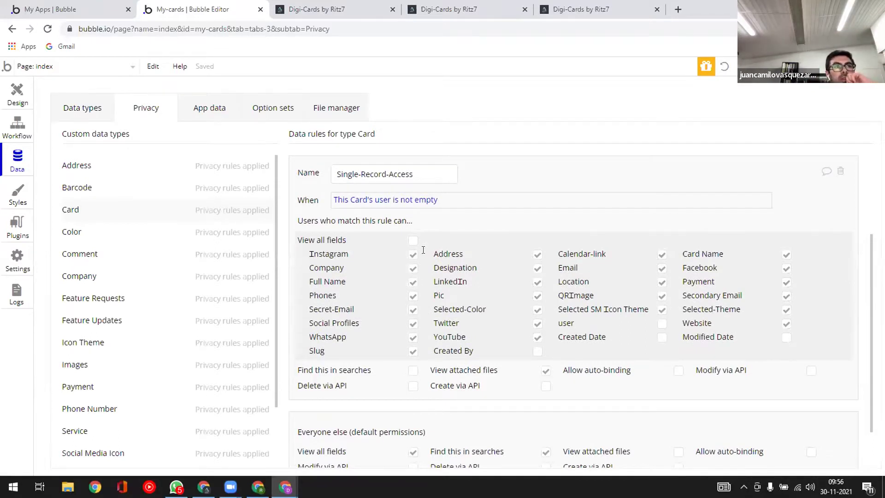
scroll(423, 249, down, 1)
click(413, 400)
scroll(460, 391, down, 2)
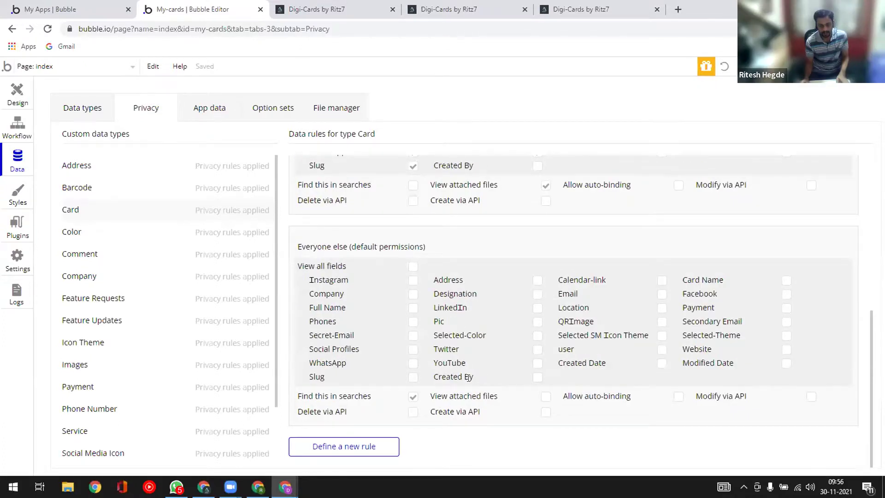
key(alt+Tab)
key(F5)
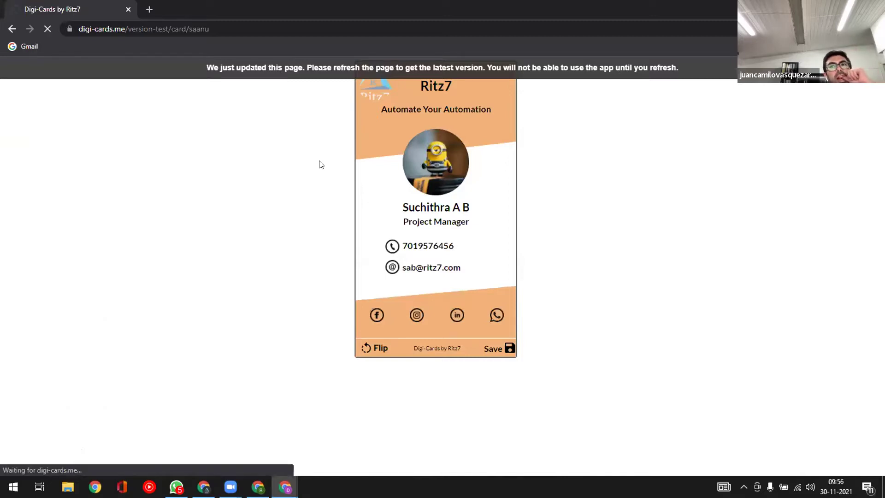
- Remove Everyone else's 'Find this in searches' permission for Cards
key(alt+Tab)
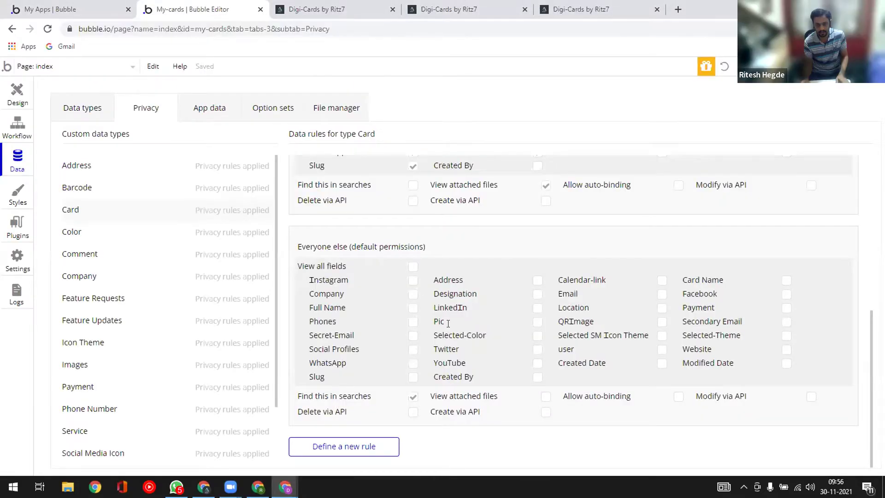
scroll(448, 324, up, 3)
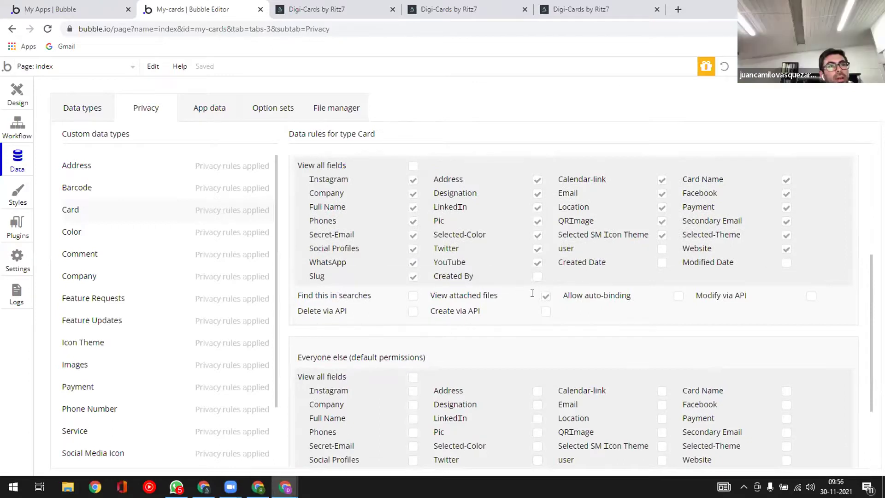
scroll(461, 309, up, 3)
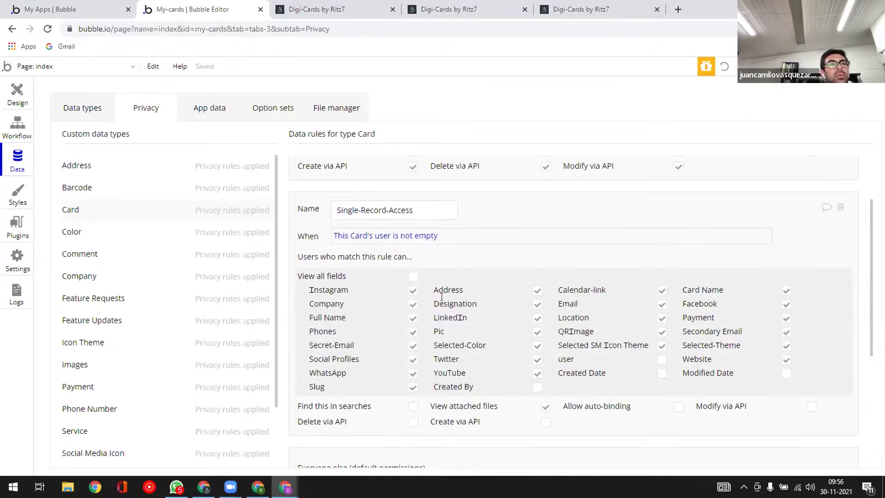
scroll(440, 302, down, 6)
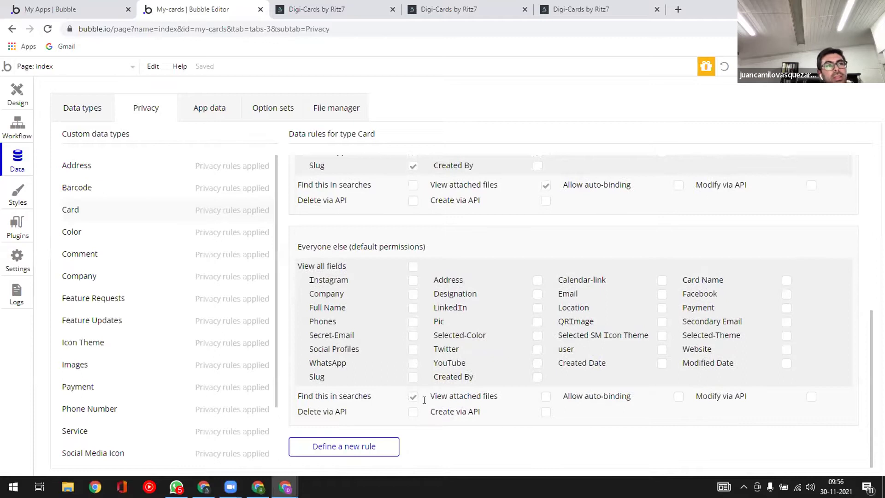
click(413, 397)
click(413, 397)
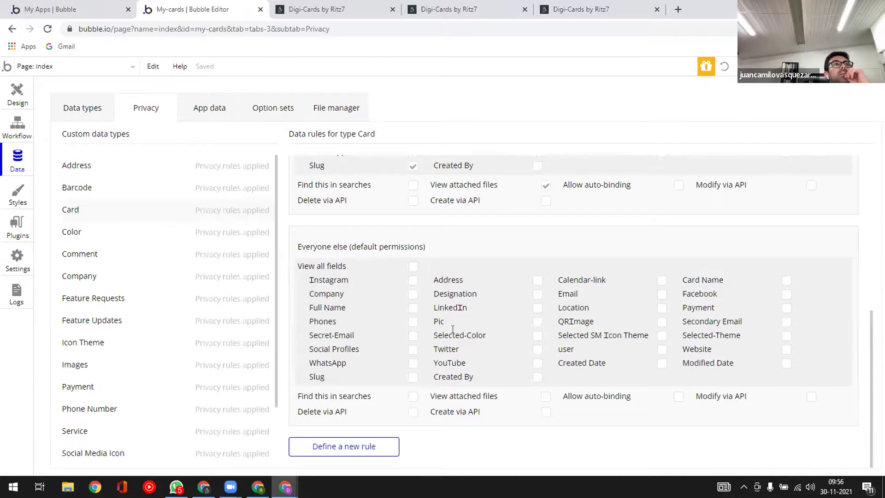
scroll(452, 330, up, 4)
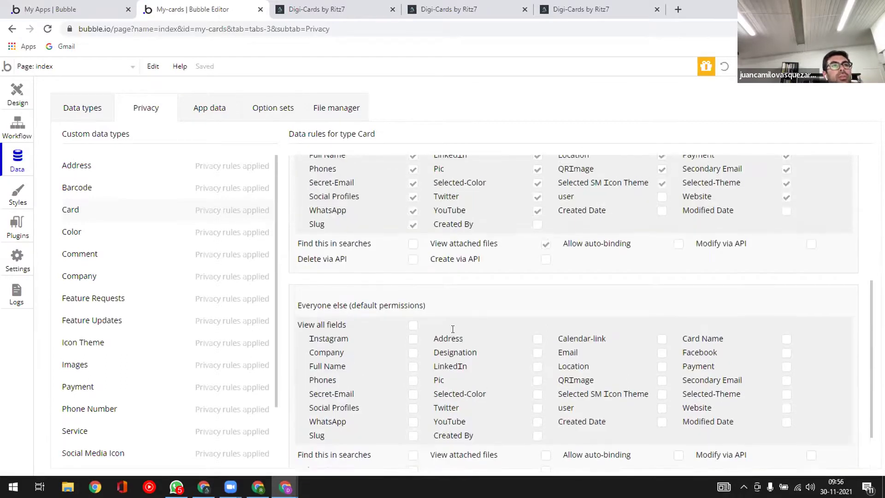
scroll(452, 329, up, 1)
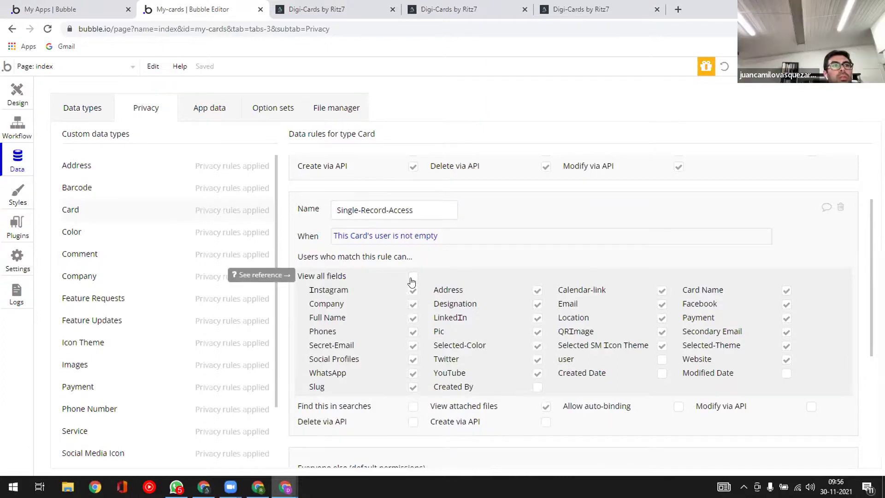
- Base the Single-Record-Access condition on the Card's Card Name and reload the card page
click(377, 235)
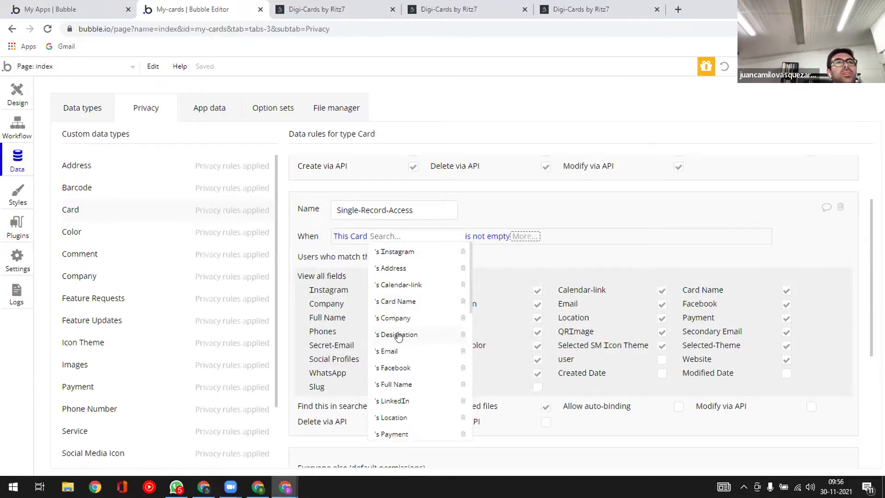
scroll(402, 359, down, 1)
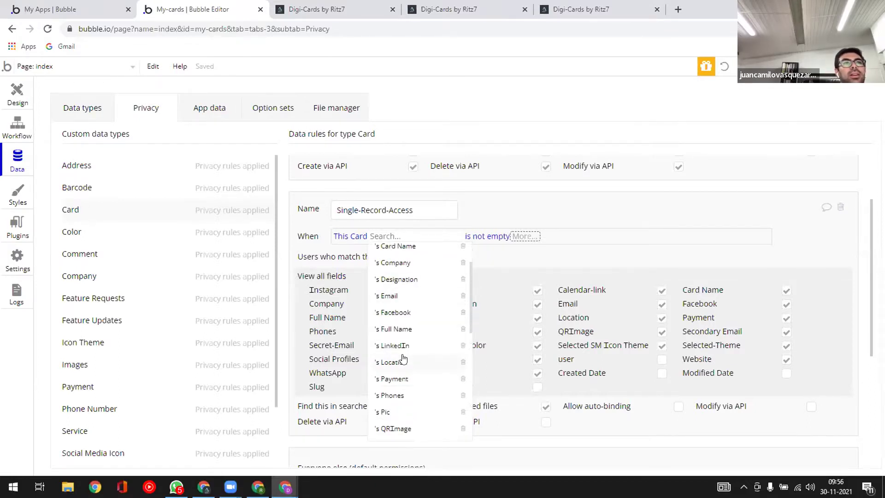
scroll(404, 358, down, 4)
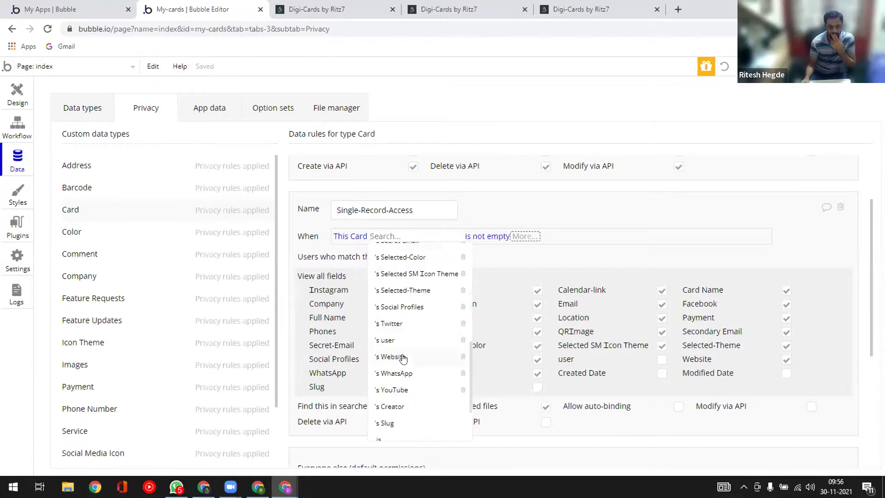
scroll(403, 358, down, 1)
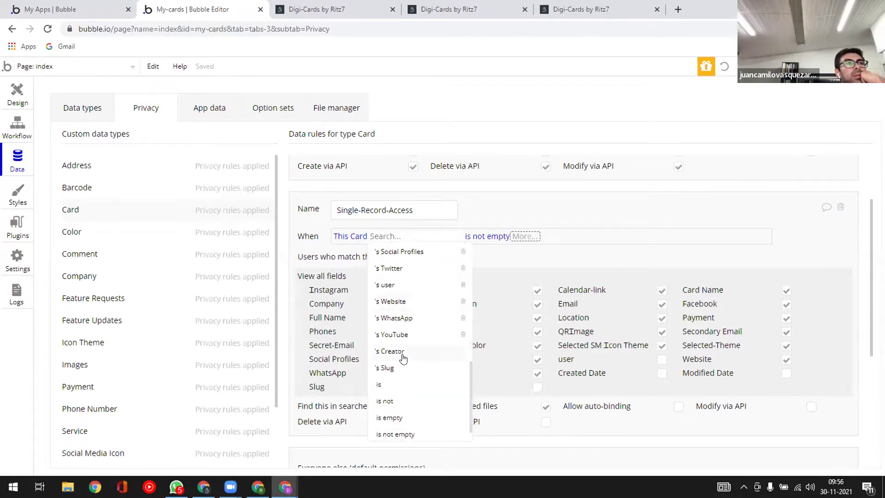
scroll(403, 359, up, 2)
scroll(404, 359, up, 2)
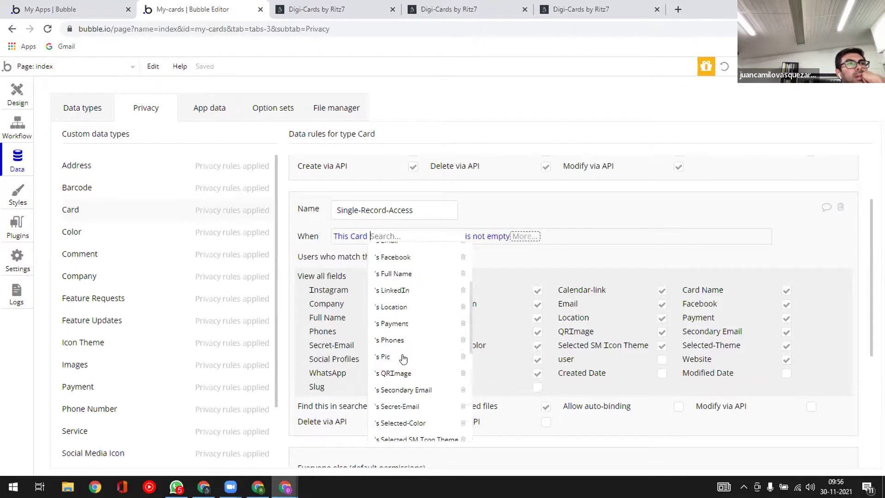
scroll(403, 359, up, 3)
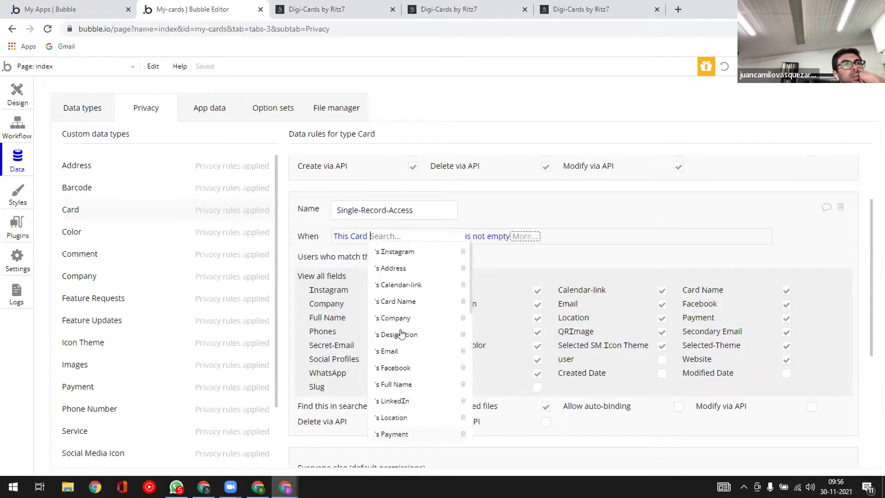
click(395, 303)
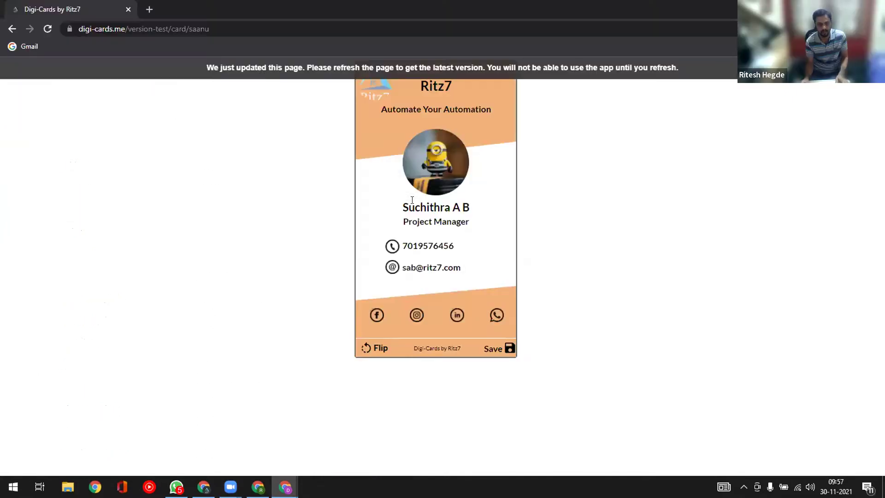
click(261, 69)
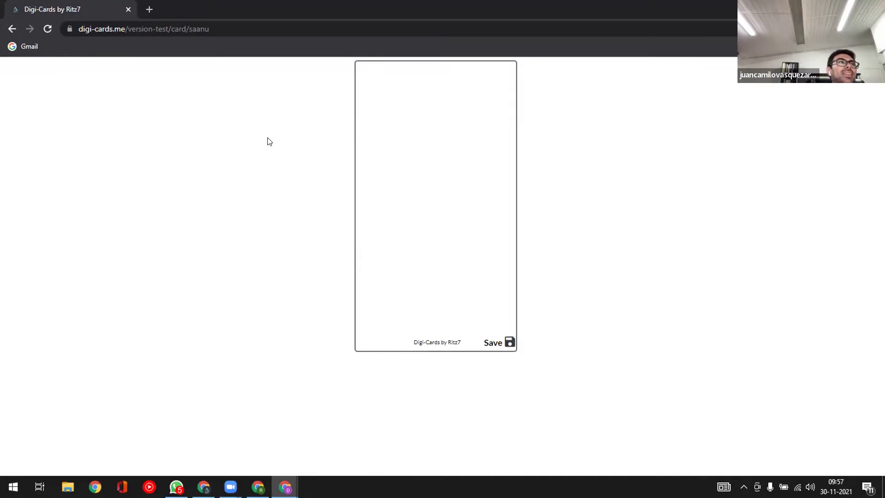
key(alt+Tab)
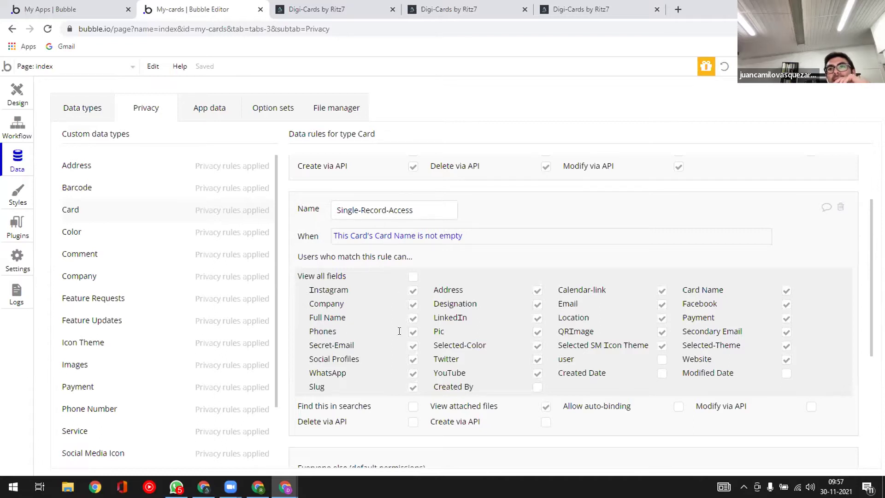
- Grant 'View all fields' to Single-Record-Access instead of Everyone else and reload the card page
scroll(397, 322, down, 1)
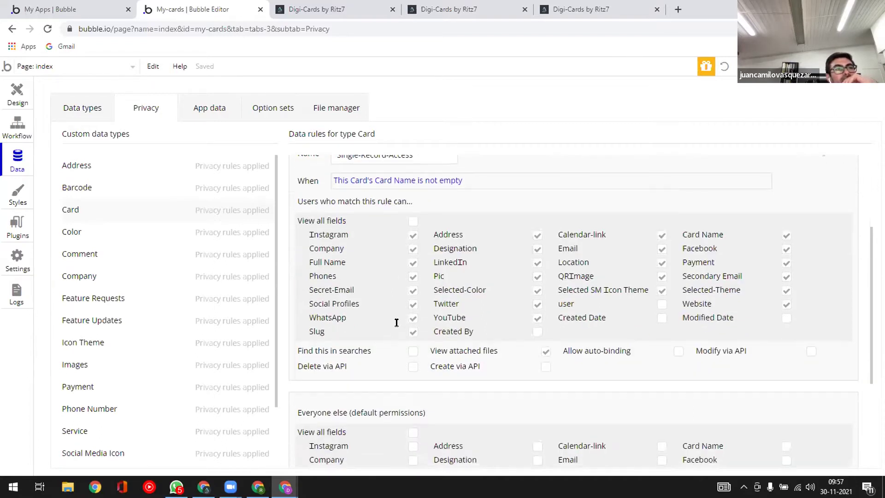
scroll(396, 322, down, 1)
scroll(397, 322, down, 1)
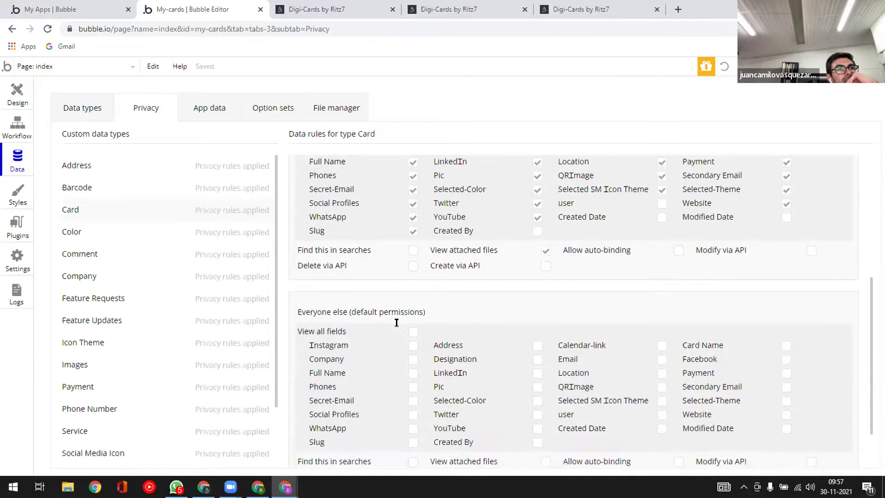
scroll(396, 323, down, 1)
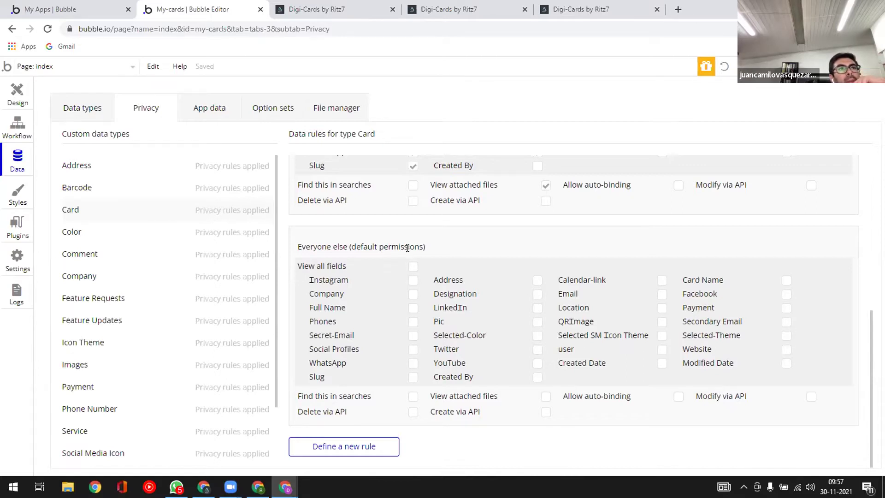
click(413, 266)
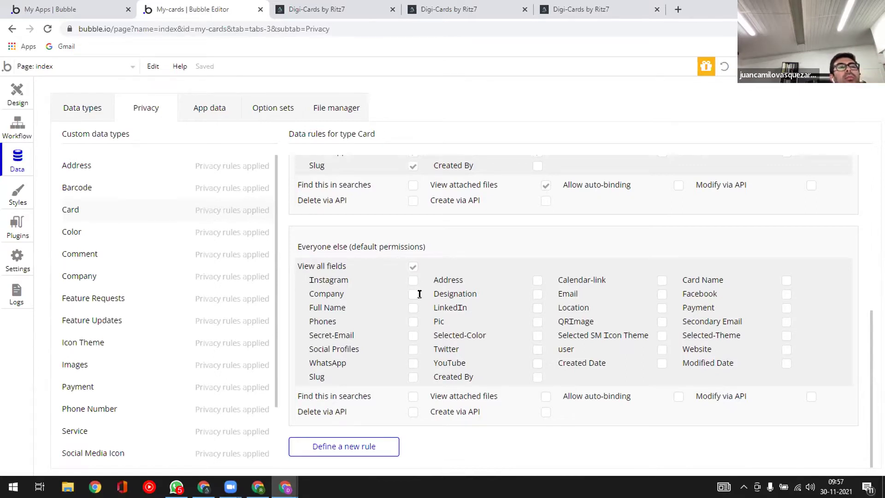
click(413, 396)
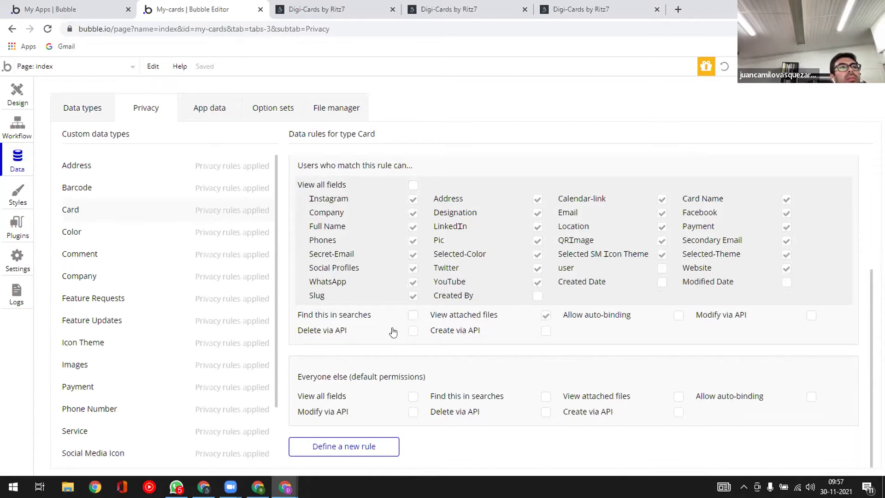
scroll(417, 196, up, 2)
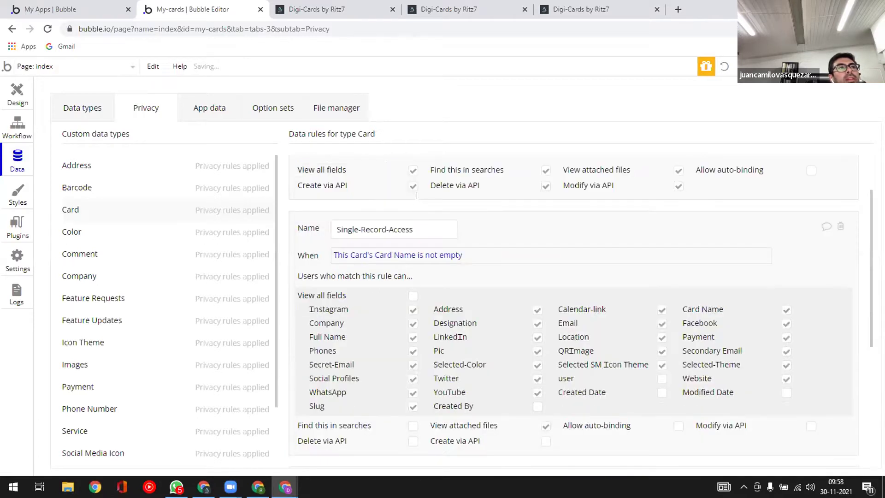
click(412, 296)
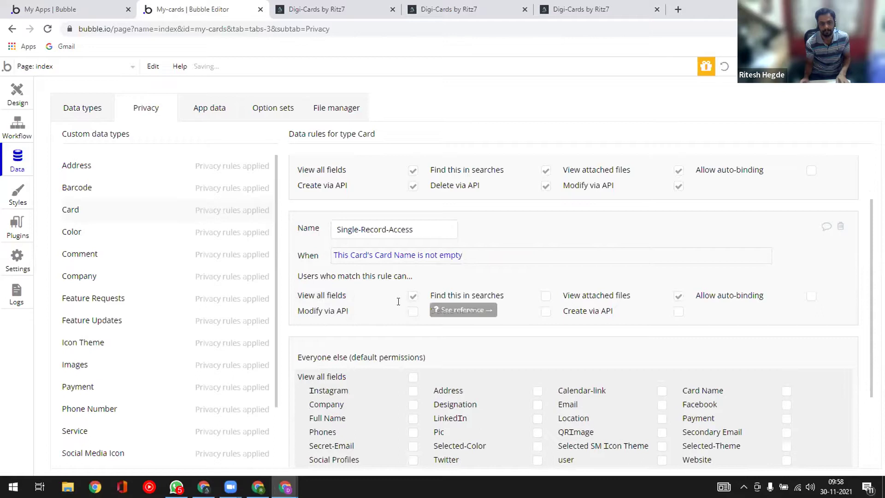
key(alt+Tab)
click(273, 68)
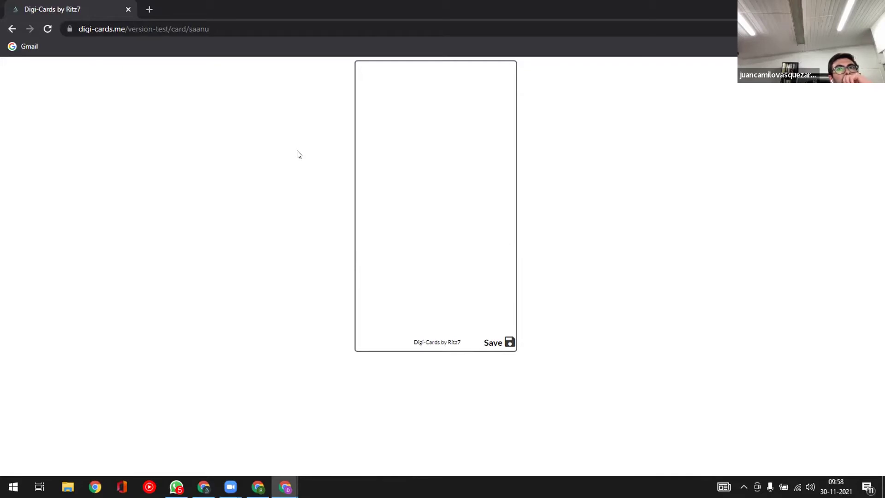
- Tick 'Find this in searches' for Single-Record-Access and reload the public card page
key(alt+Tab)
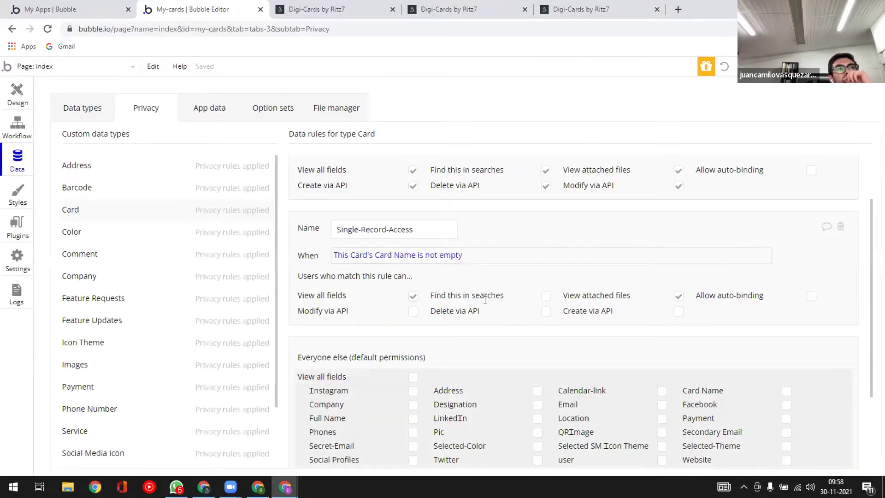
click(544, 296)
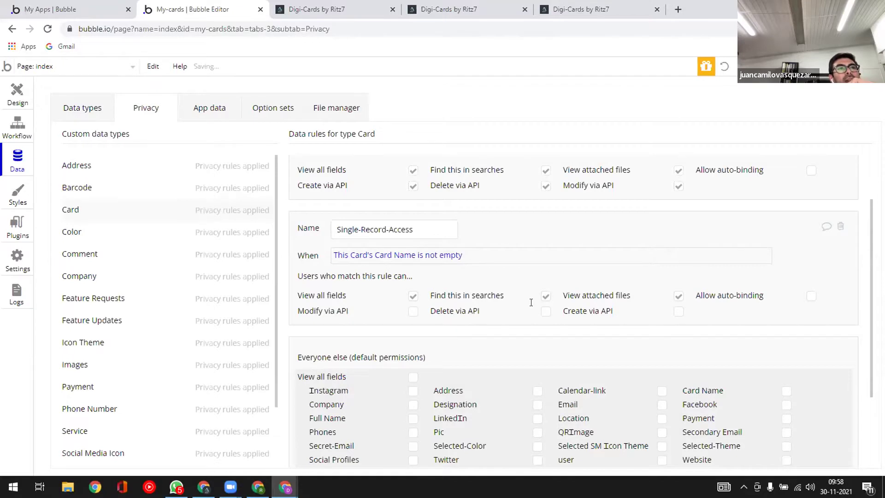
key(alt+Tab)
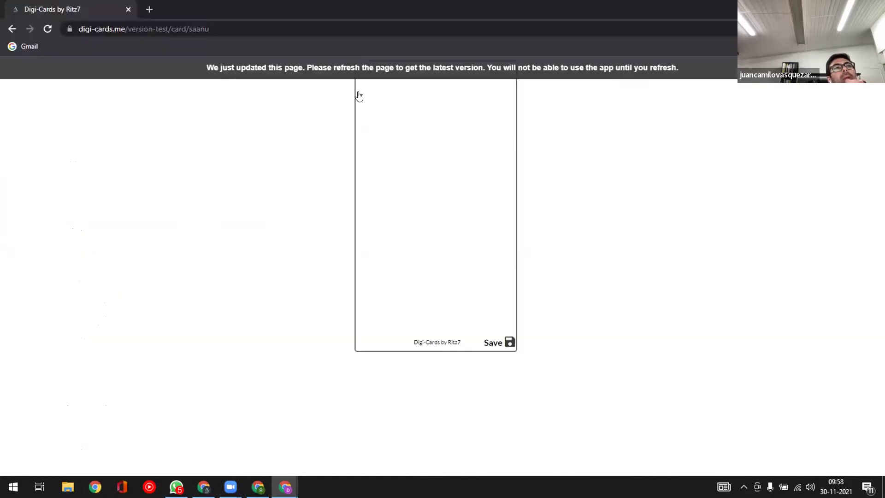
key(F5)
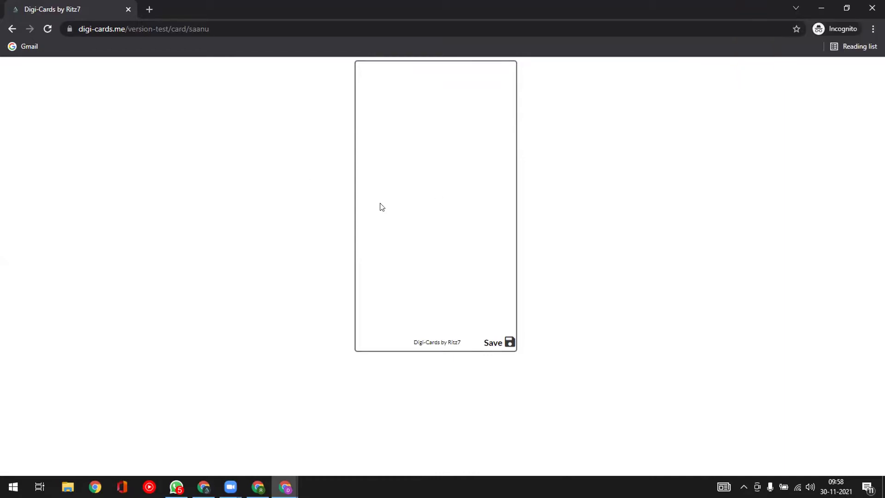
key(alt+Tab)
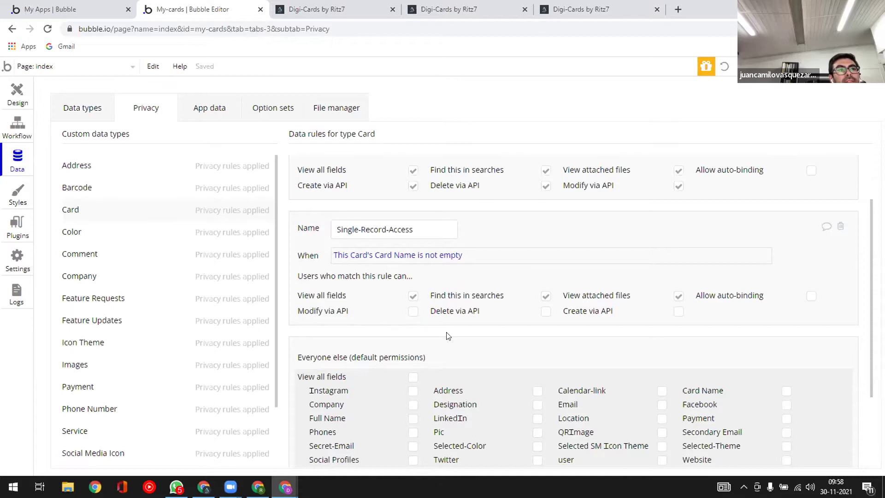
scroll(447, 332, down, 2)
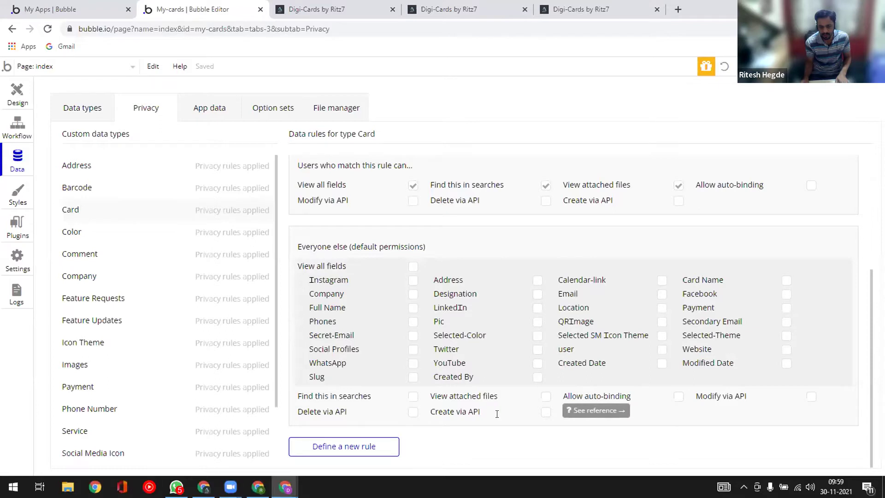
- Let Everyone else view the Slug field, with search access off, and reload the card page
click(413, 378)
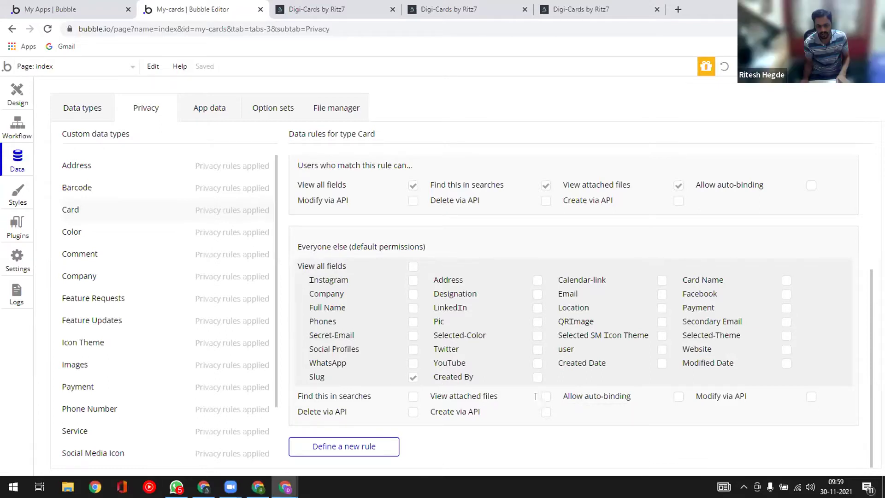
click(411, 396)
click(412, 397)
key(alt+Tab)
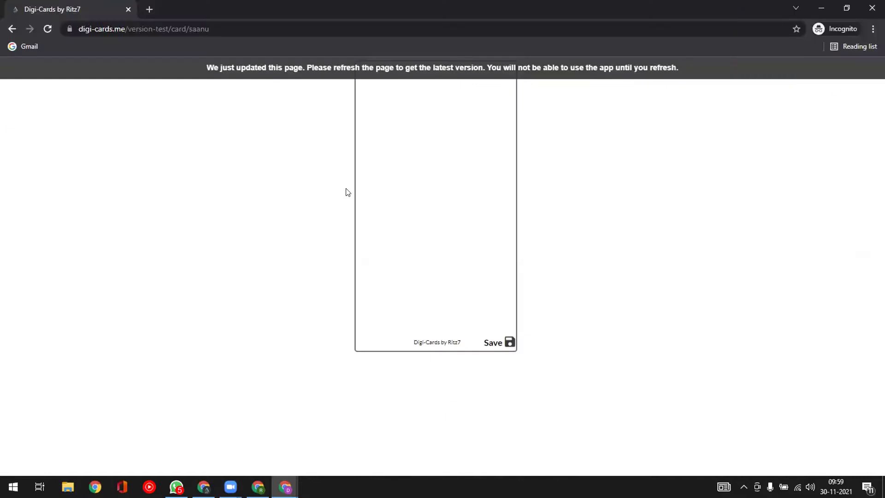
key(F5)
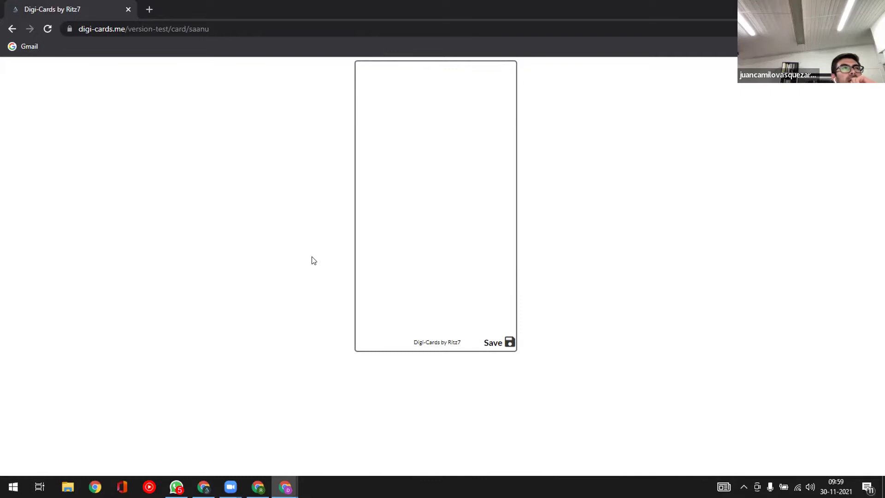
- Re-enable Everyone else's 'Find this in searches' and recheck the reloaded card page
key(alt+Tab)
click(413, 396)
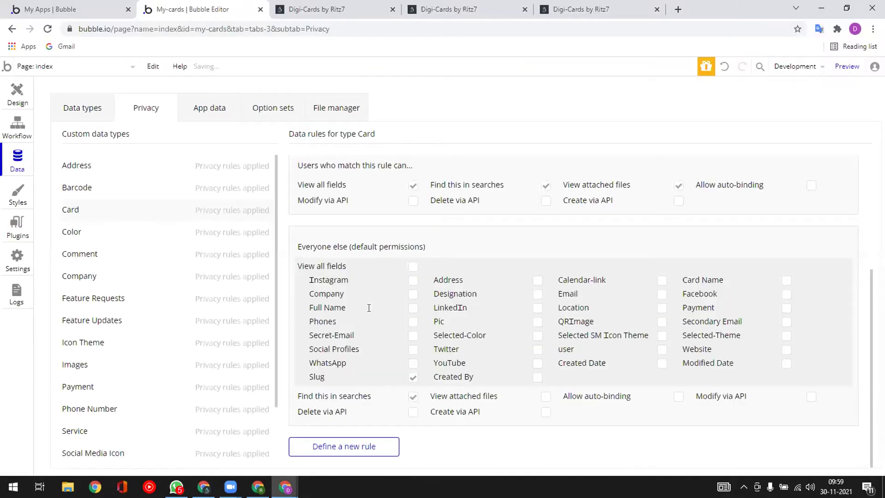
key(alt+Tab)
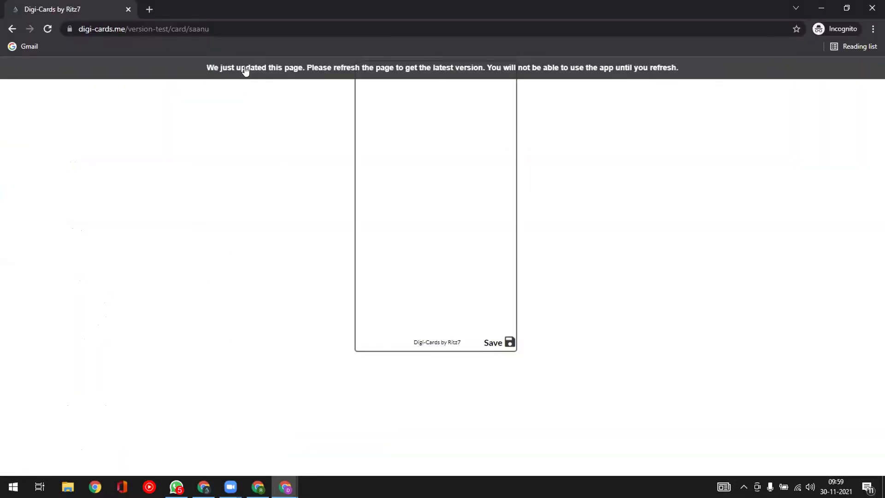
key(F5)
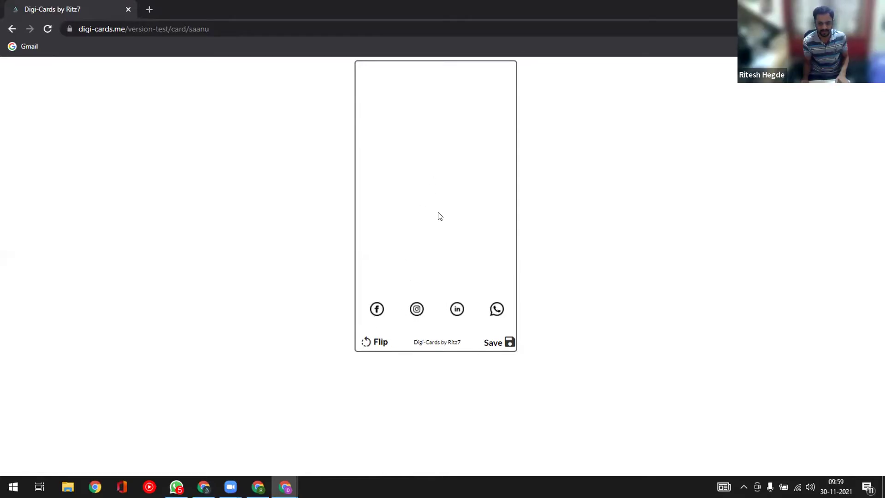
key(alt+Tab)
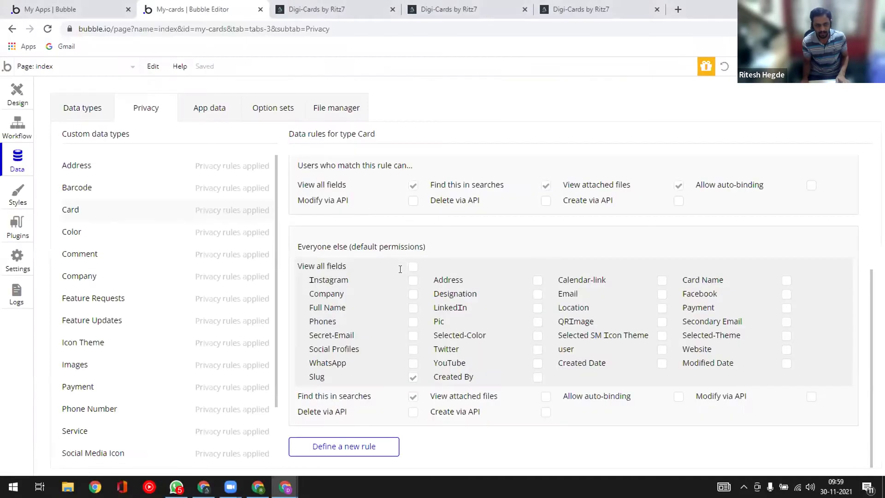
scroll(400, 270, up, 3)
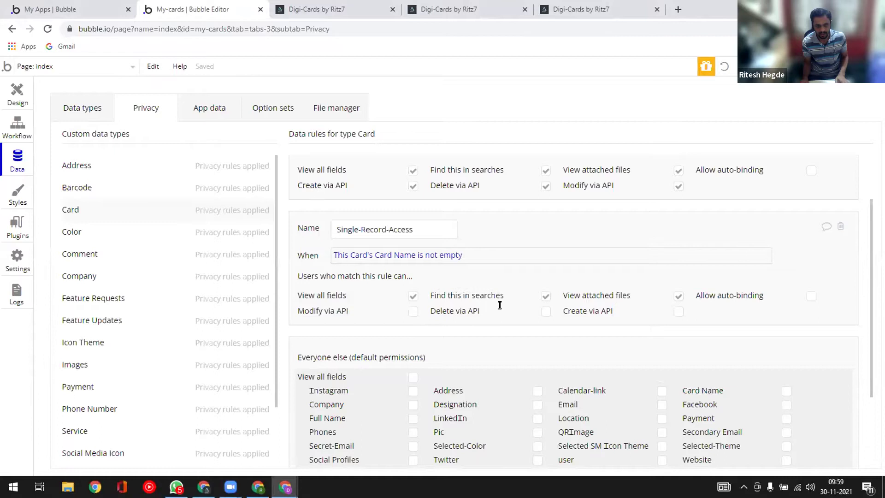
scroll(486, 310, down, 2)
scroll(486, 310, down, 2)
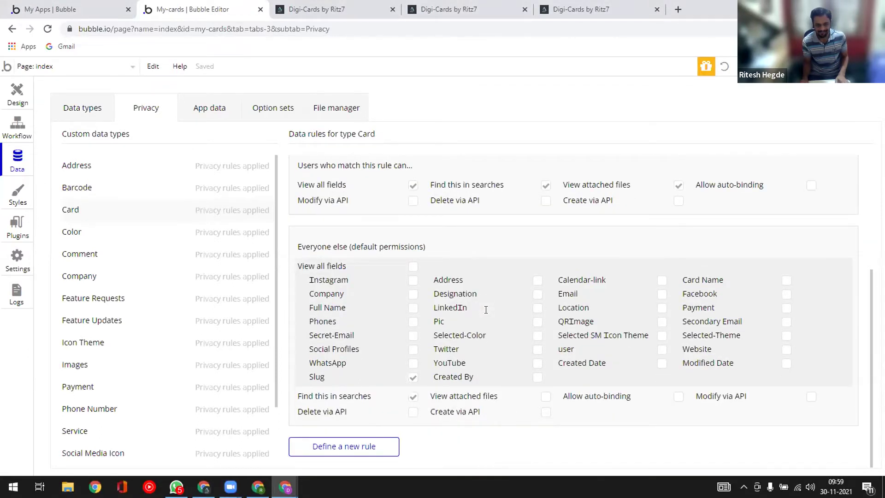
key(alt+Tab)
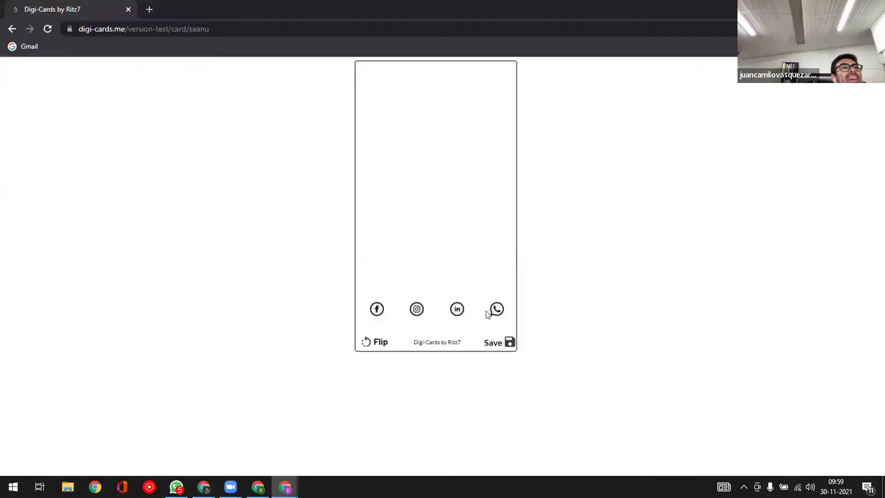
key(alt+Tab)
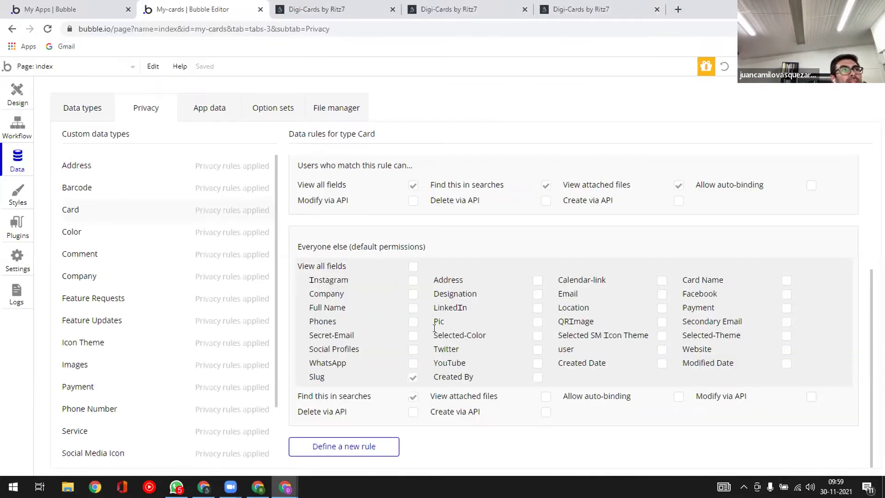
scroll(435, 328, up, 3)
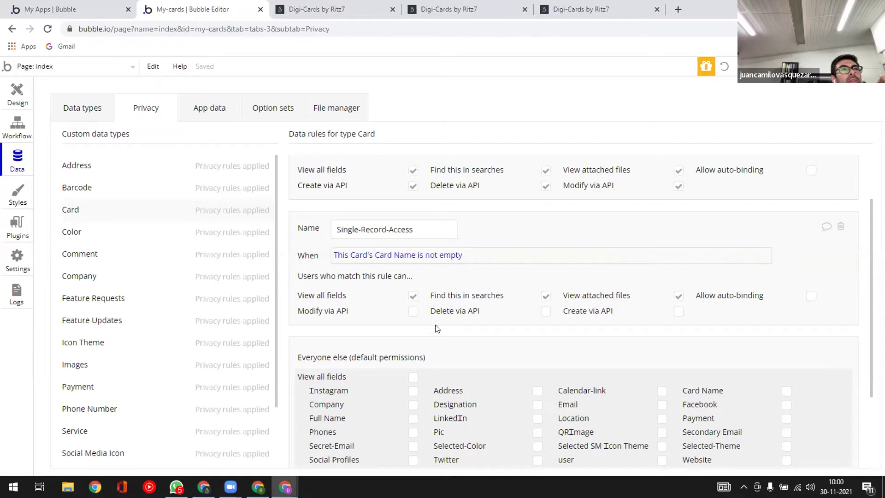
scroll(436, 326, down, 1)
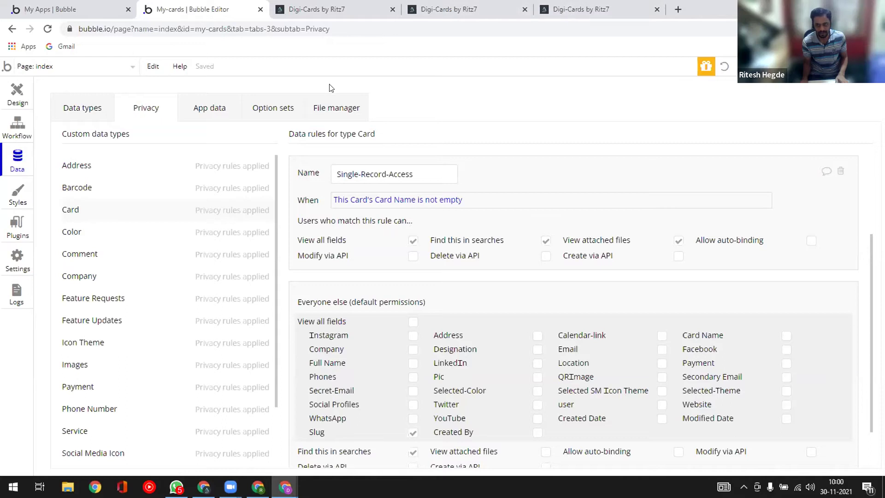
- Open App data and display the All Cards records
click(208, 110)
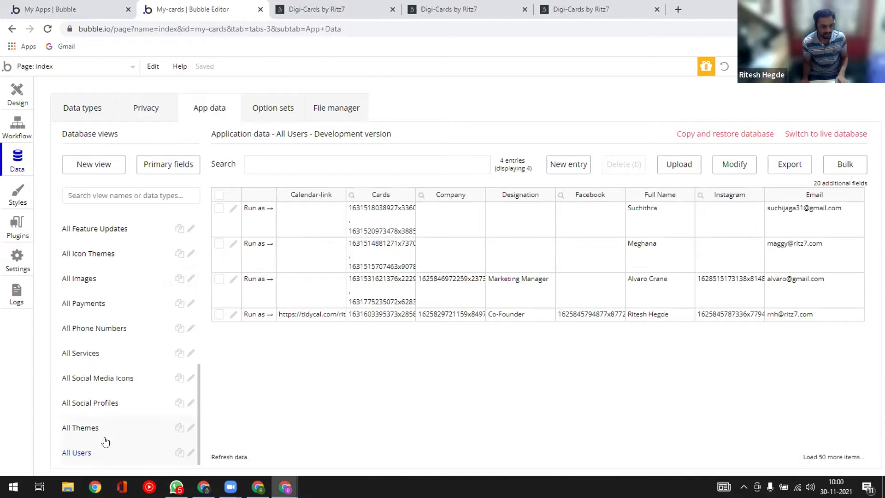
scroll(92, 295, up, 5)
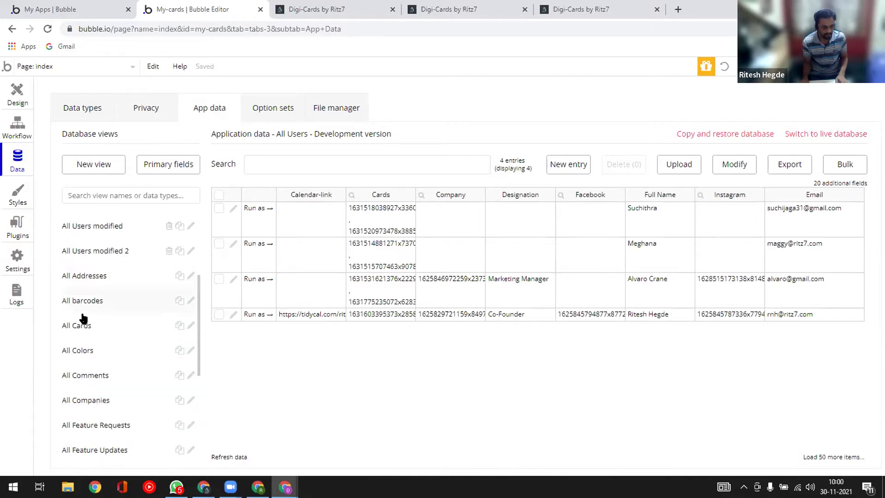
click(113, 326)
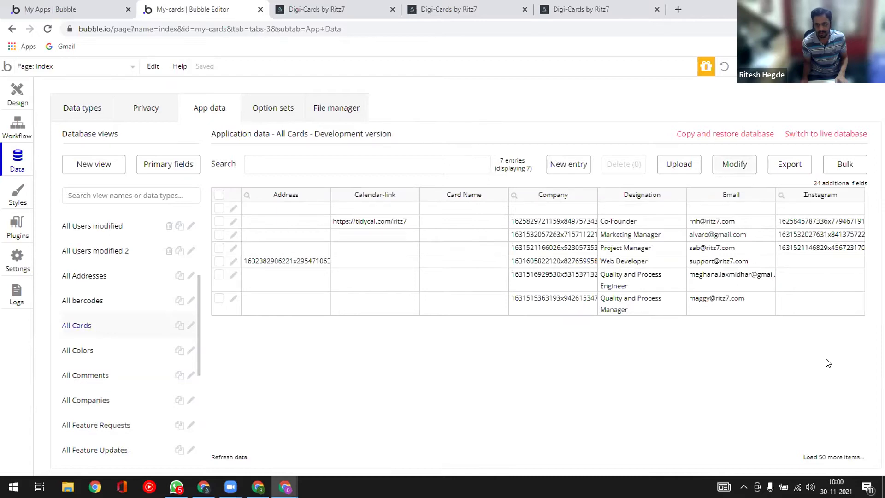
click(815, 184)
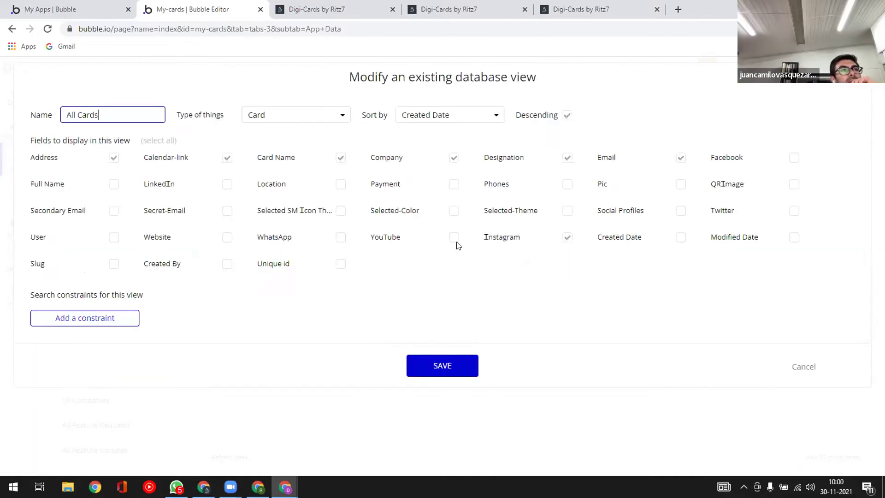
click(812, 368)
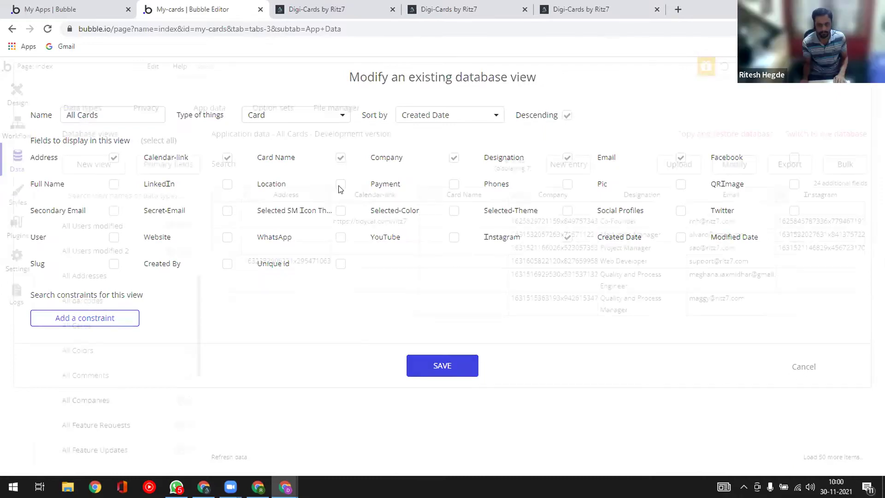
- Search the Card records for 'saanu', open its entry and copy its Unique id
click(324, 169)
text(saanu)
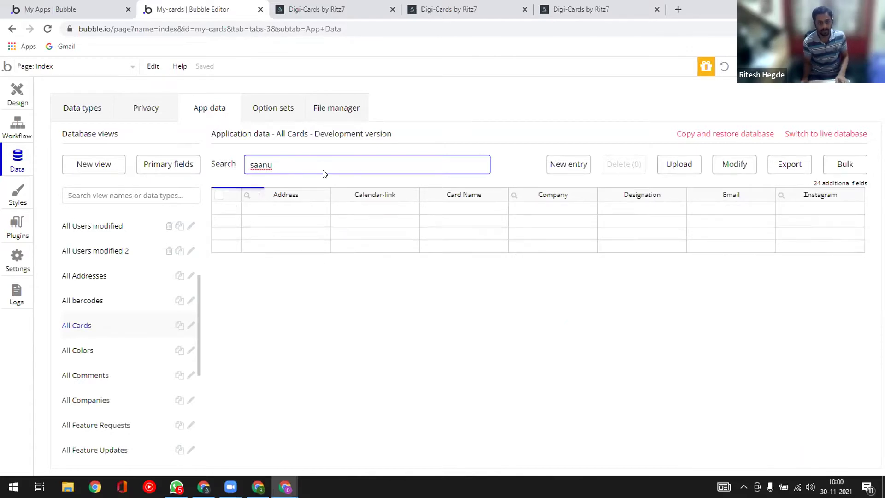
key(alt+Tab)
key(alt+Tab)
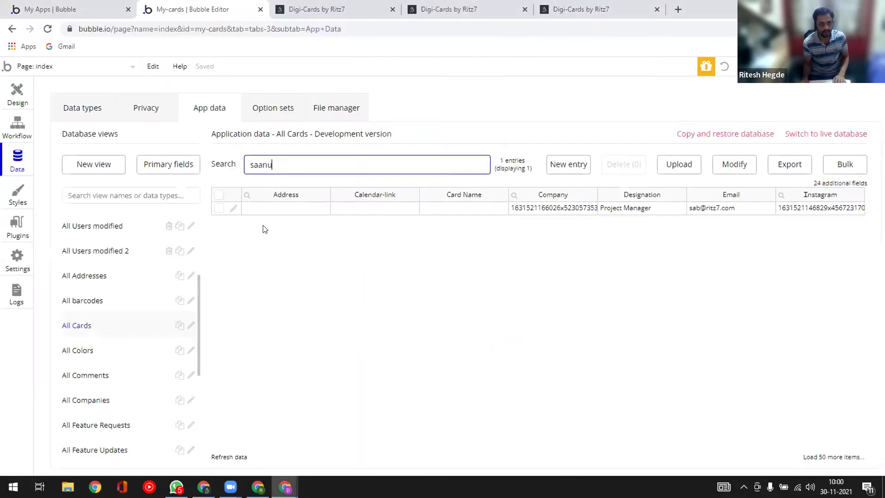
click(234, 208)
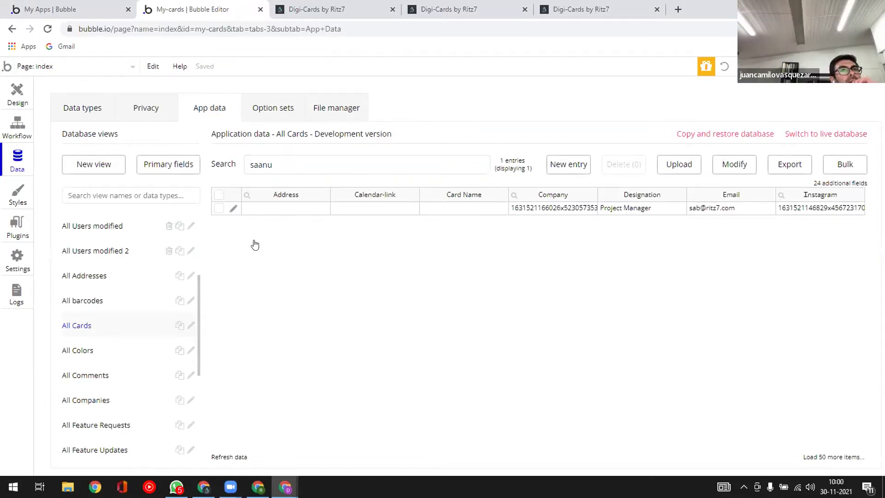
scroll(420, 354, down, 1)
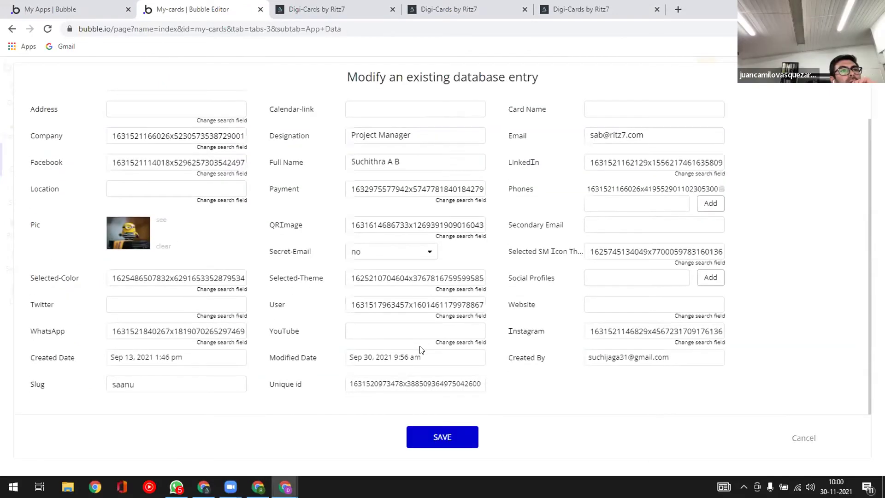
double_click(403, 384)
key(ctrl+c)
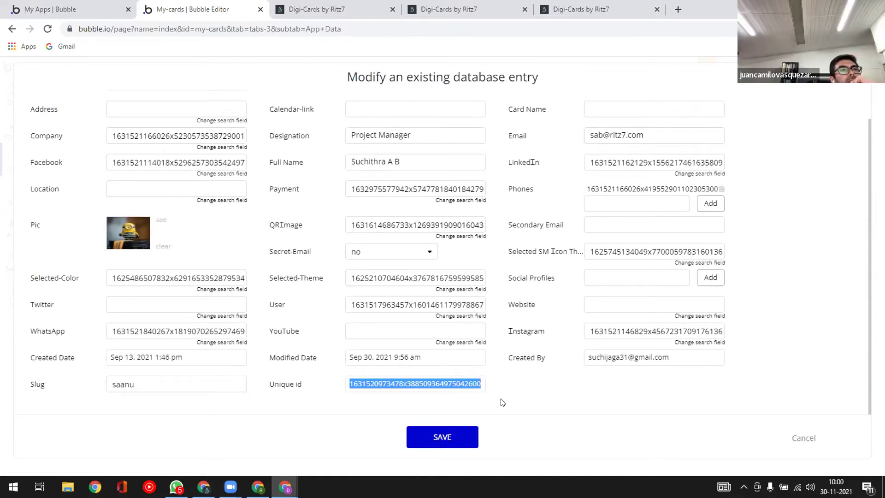
key(alt+Tab)
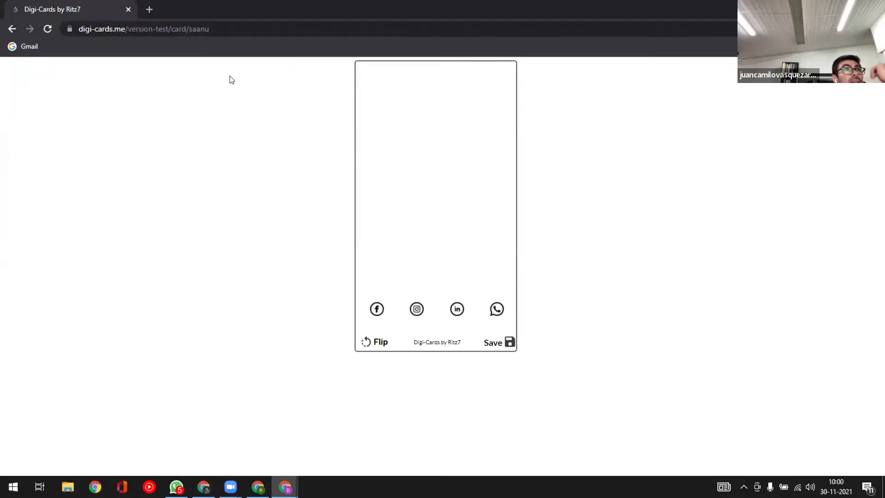
- Load the public card page with the card's Unique id in place of the slug 'saanu'
click(229, 28)
click(229, 27)
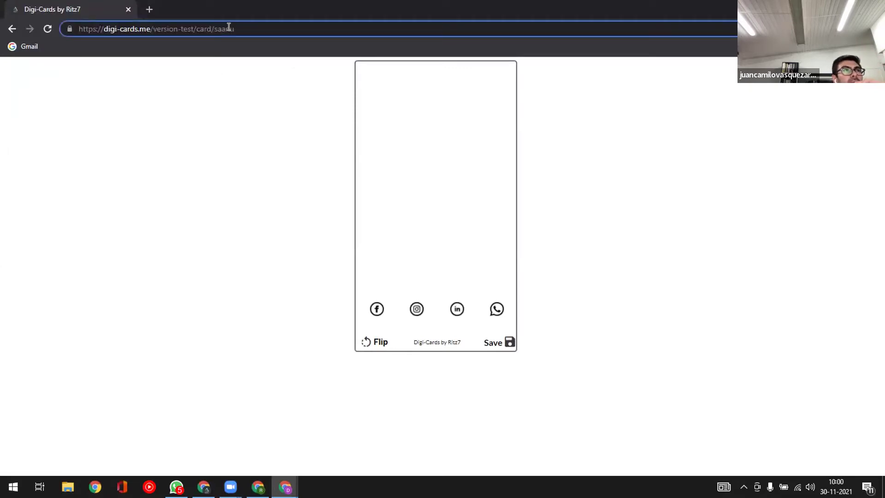
key(BackSpace)
key(BackSpace)
key(BackSpace)
key(BackSpace)
key(BackSpace)
key(ctrl+v)
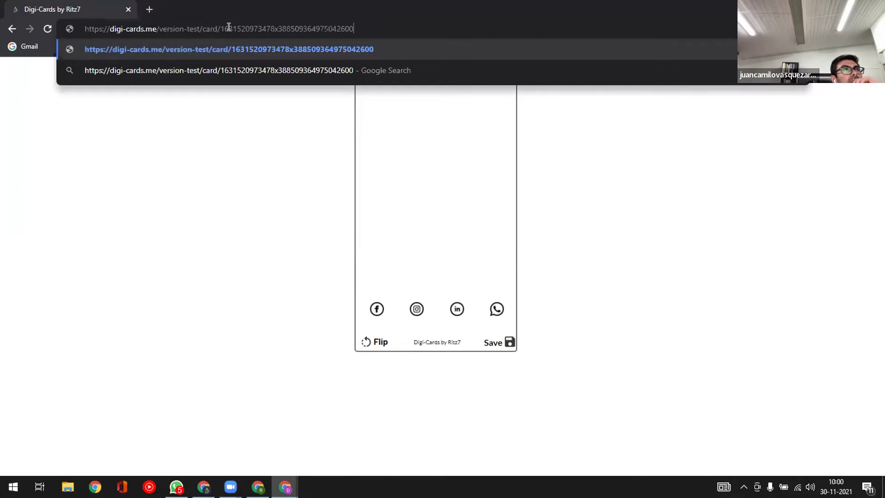
key(Return)
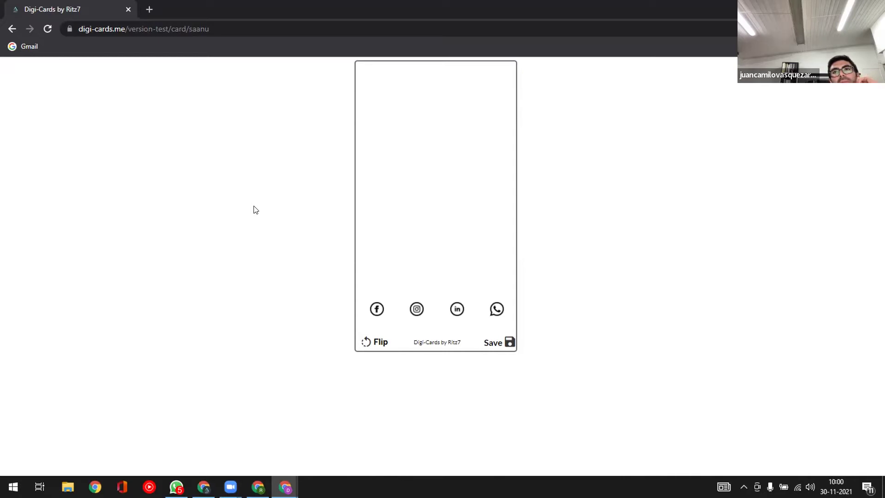
key(alt+Tab)
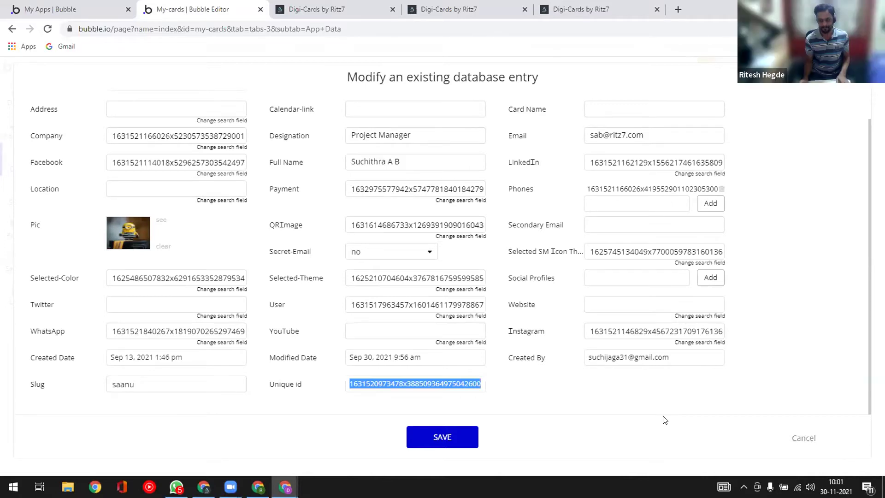
- Allow Everyone else to view the Card Name field, then reload the card page
click(802, 438)
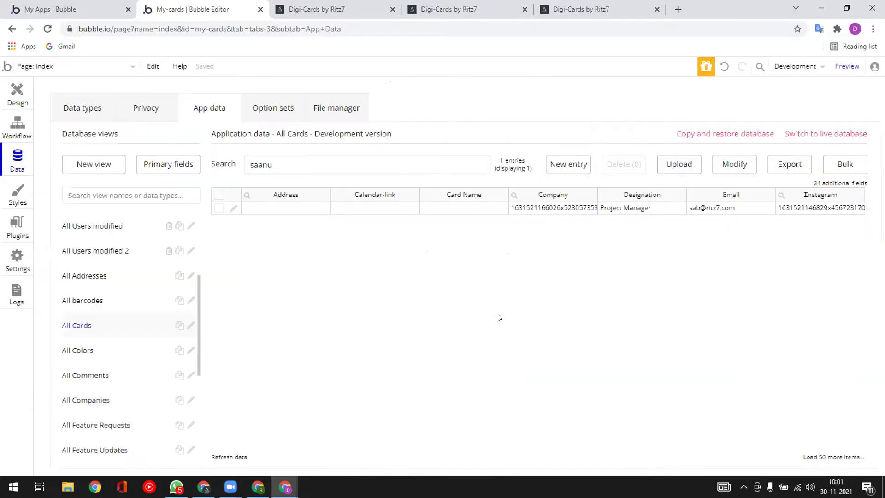
click(127, 114)
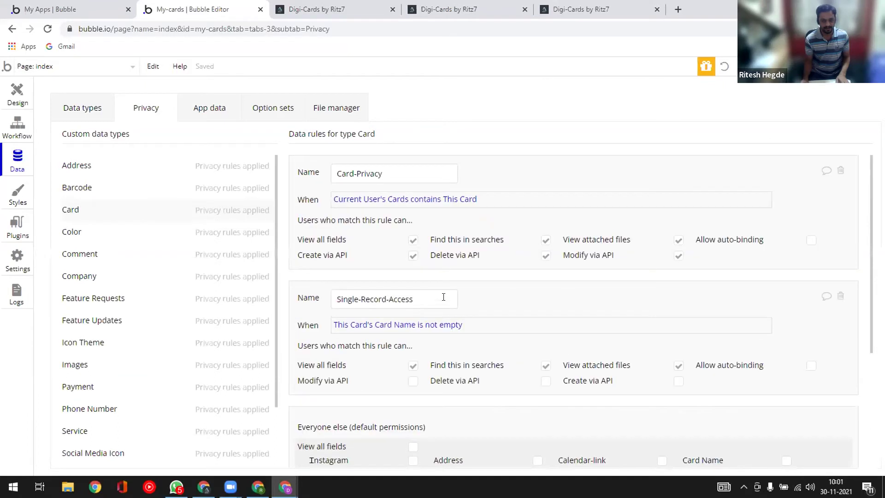
scroll(449, 315, down, 4)
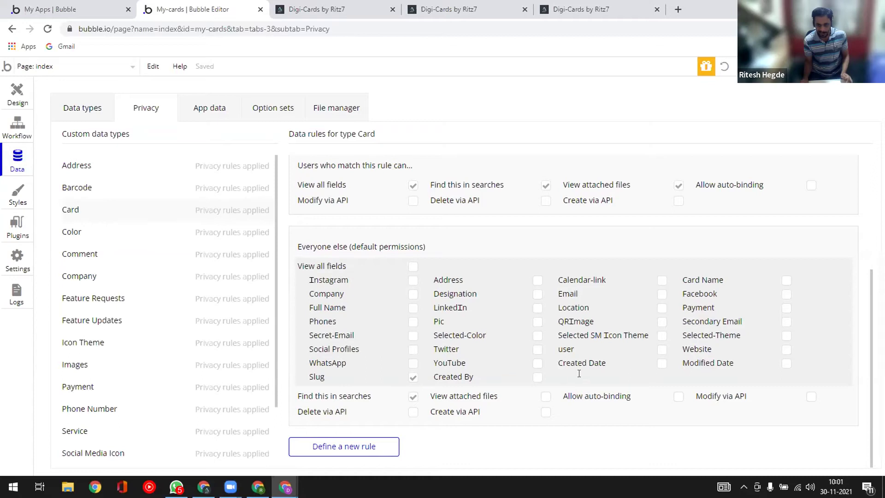
click(786, 281)
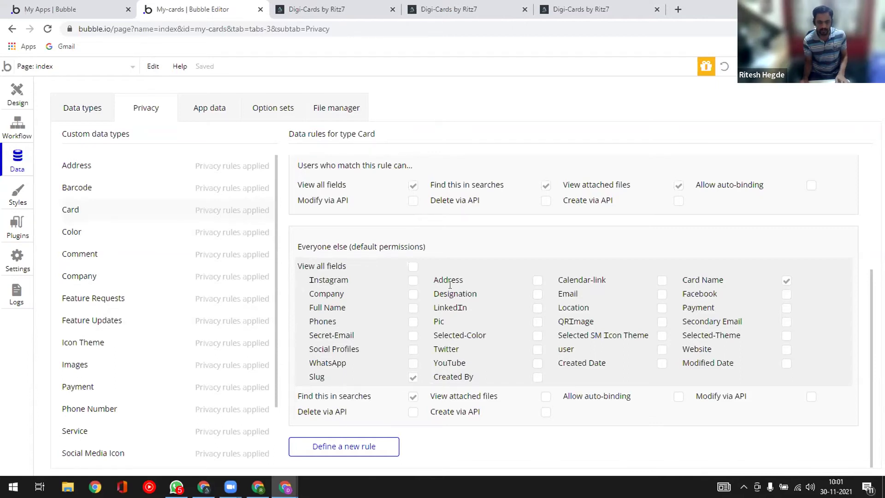
key(alt+Tab)
key(F5)
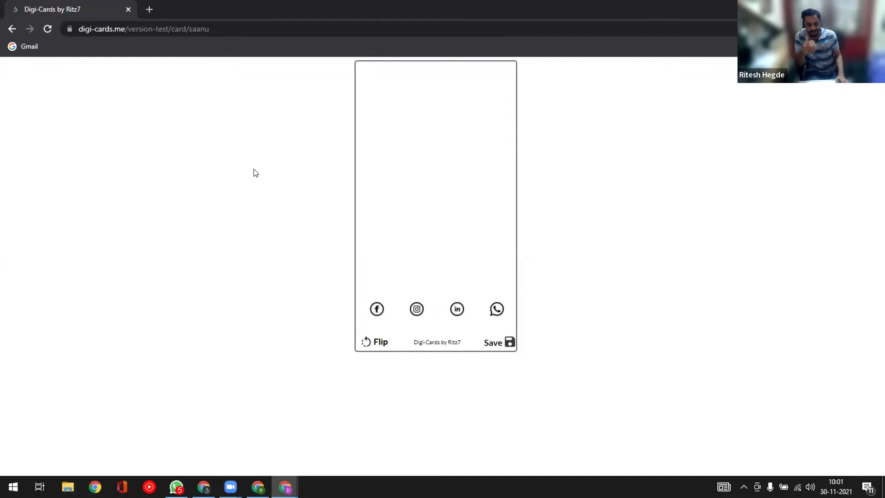
- Temporarily give Everyone else 'View all fields', confirm the full card renders, then untick it
key(alt+Tab)
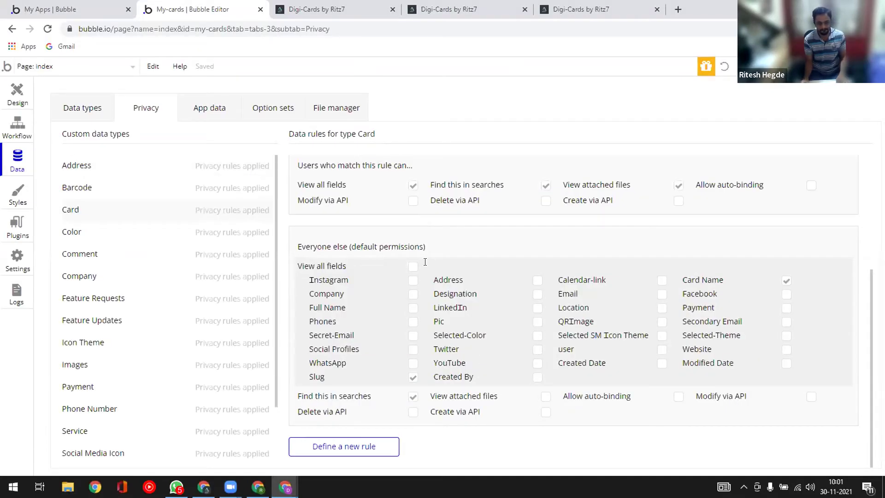
click(413, 270)
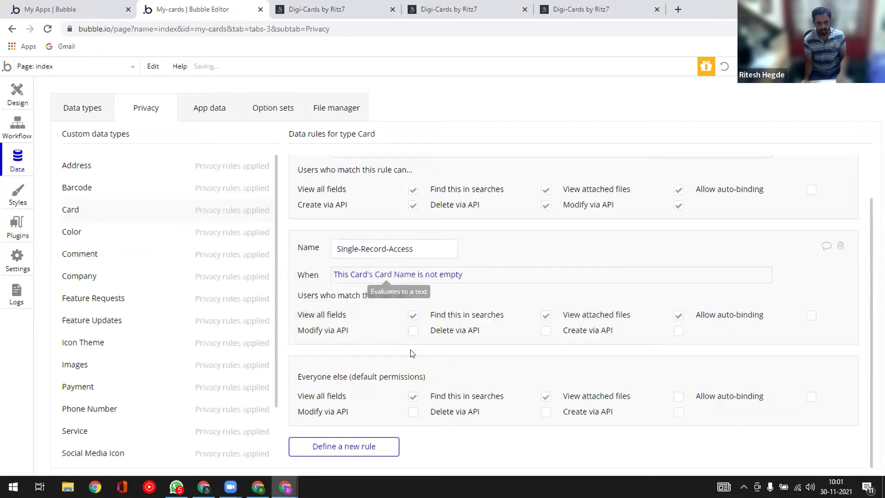
key(alt+Tab)
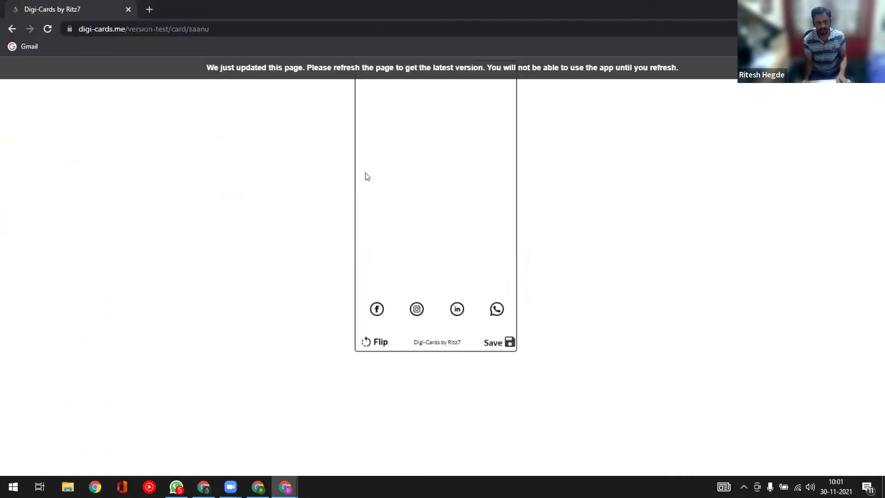
key(F5)
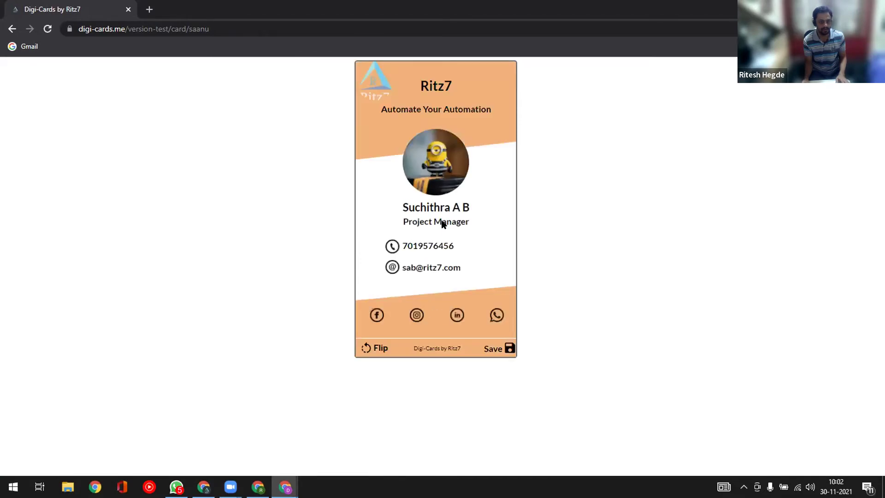
key(alt+Tab)
click(413, 397)
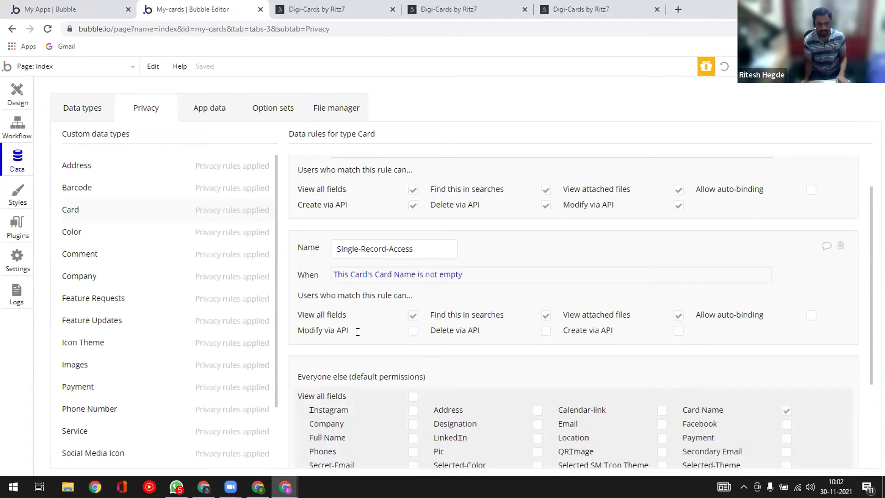
- Tick Full Name for Everyone else and reload the card page to show the holder's name
scroll(404, 379, down, 3)
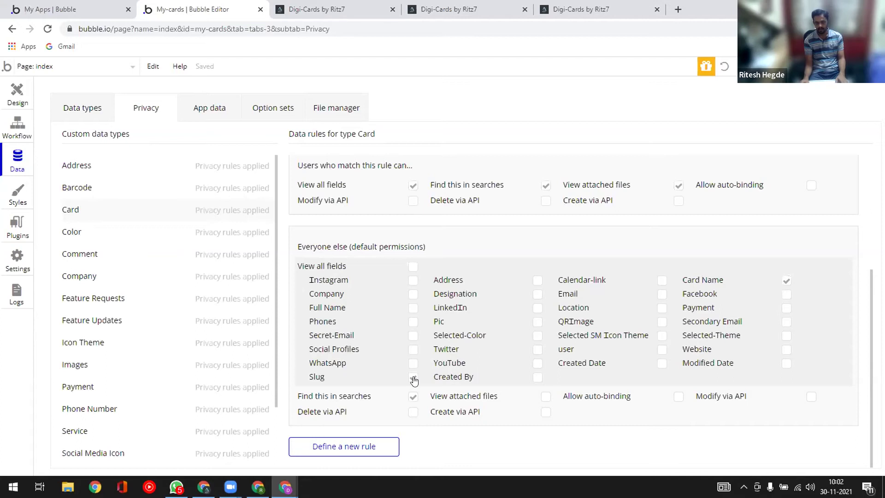
click(413, 308)
key(alt+Tab)
key(F5)
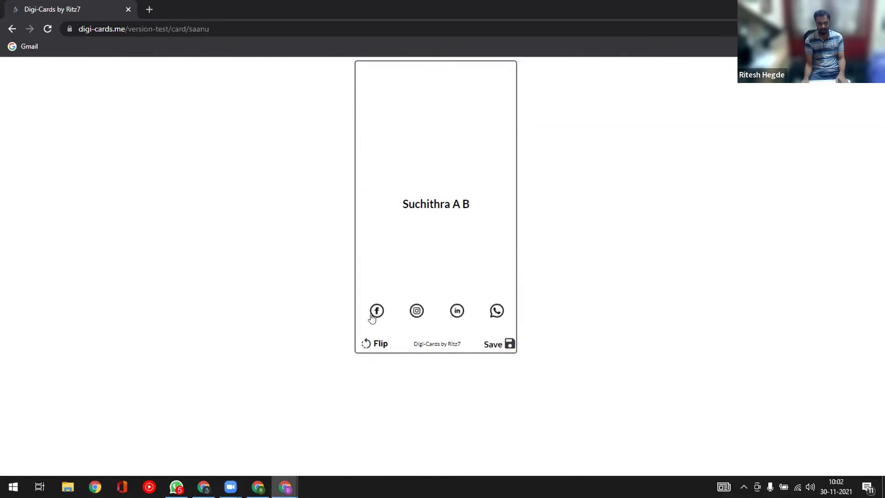
key(alt+Tab)
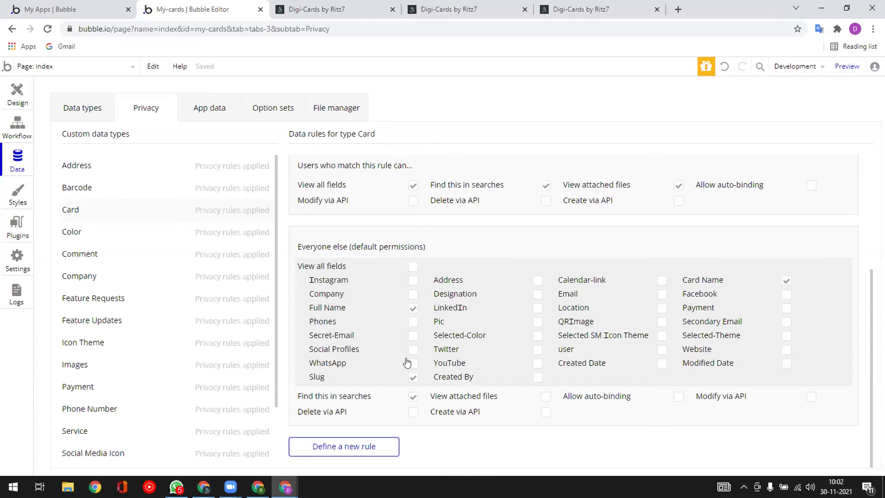
- Look over the Card data type's fields in the Data types list
click(84, 110)
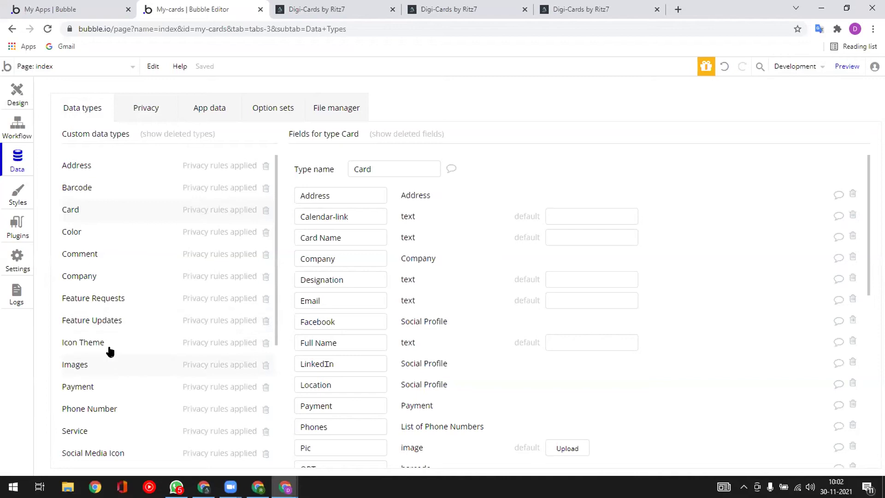
scroll(120, 369, down, 5)
scroll(122, 371, up, 5)
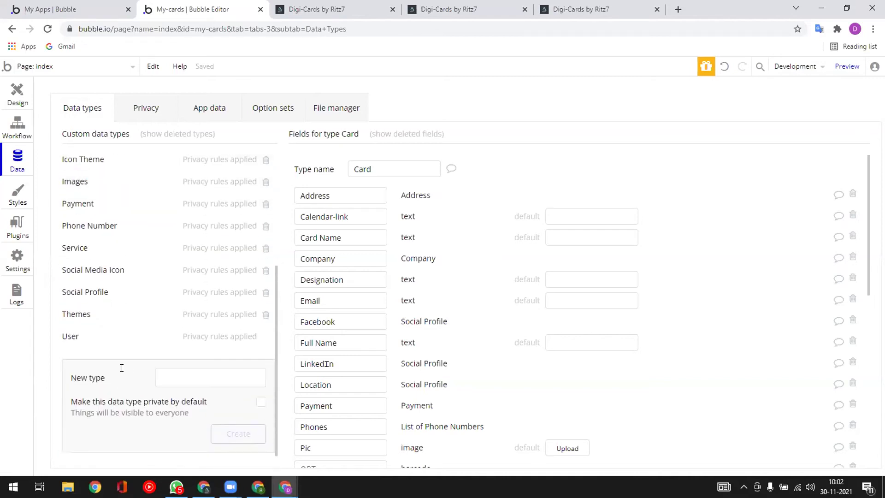
- Inspect the Facebook option's attributes in Social Media Platforms, then return to the Card fields
click(267, 115)
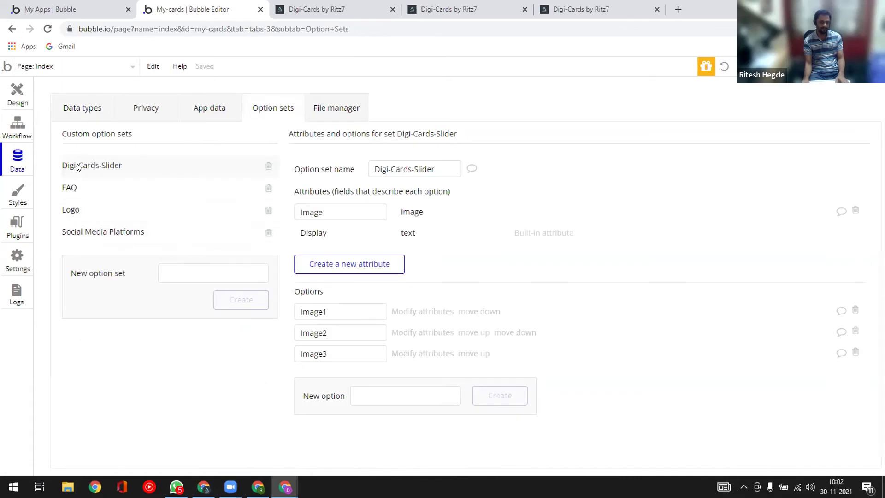
click(85, 231)
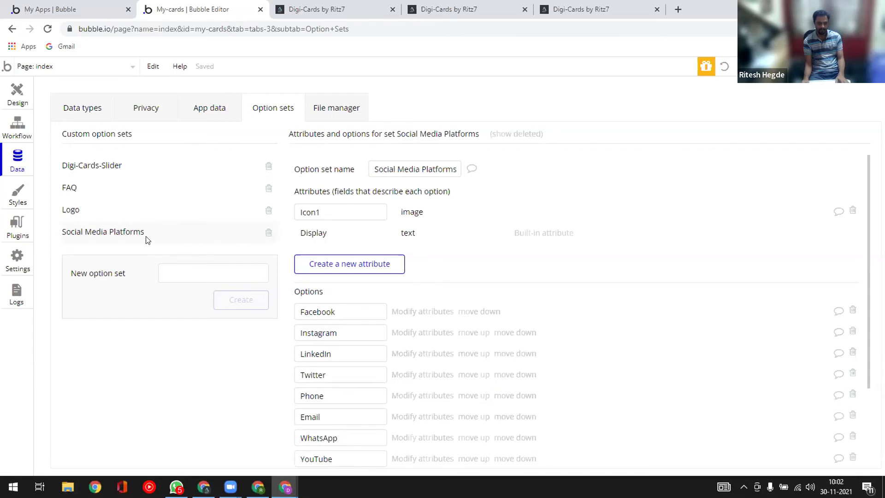
scroll(331, 343, down, 3)
scroll(332, 345, up, 3)
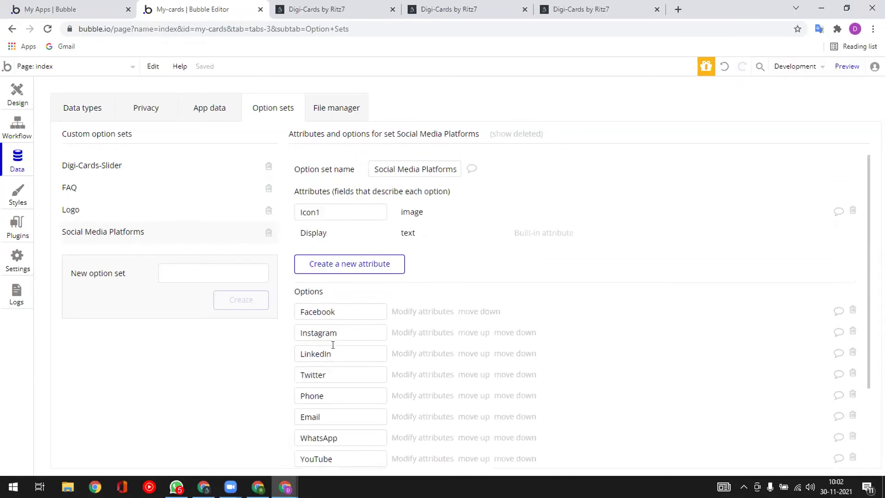
click(408, 316)
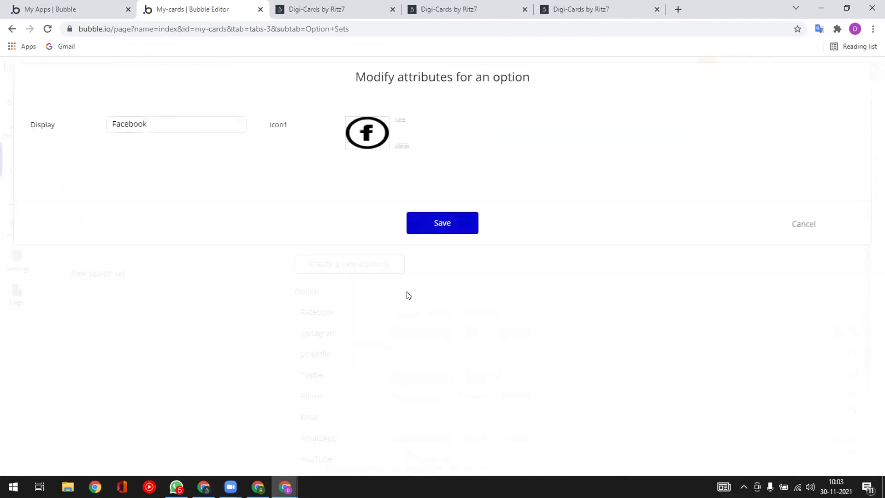
key(Escape)
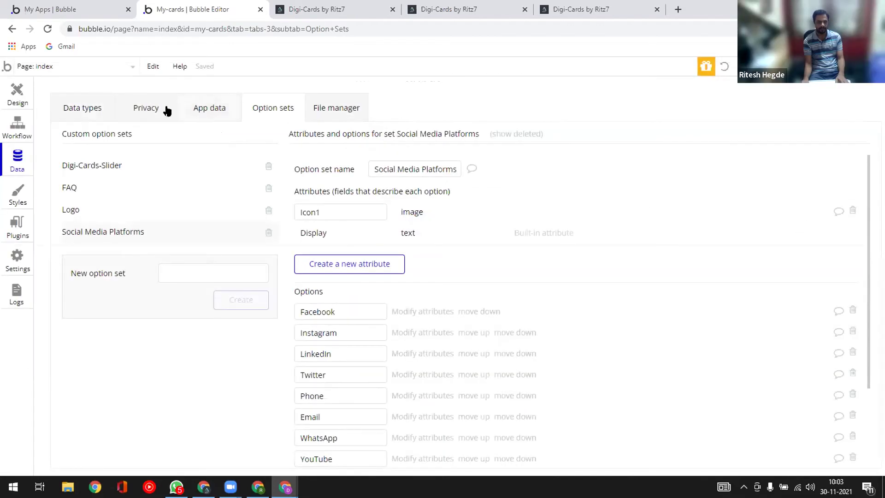
click(91, 107)
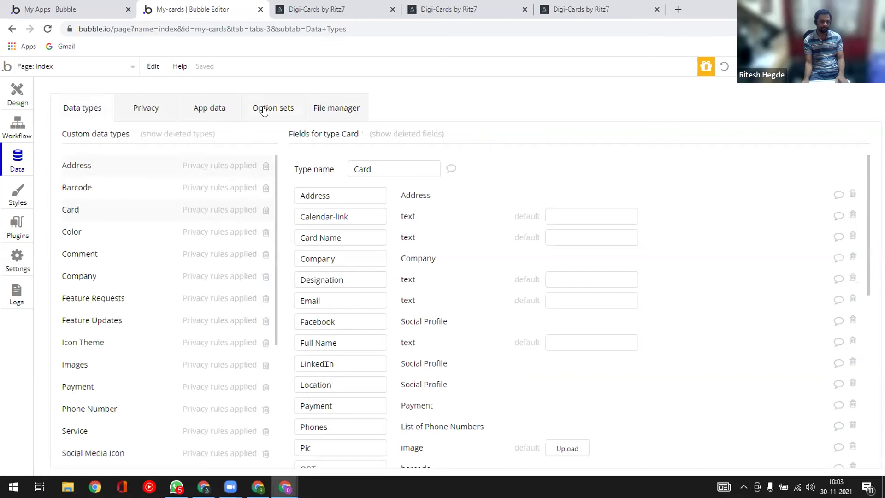
- Check that the private-window card page shows only the name, then review the Card-Privacy and Single-Record-Access rules
click(152, 111)
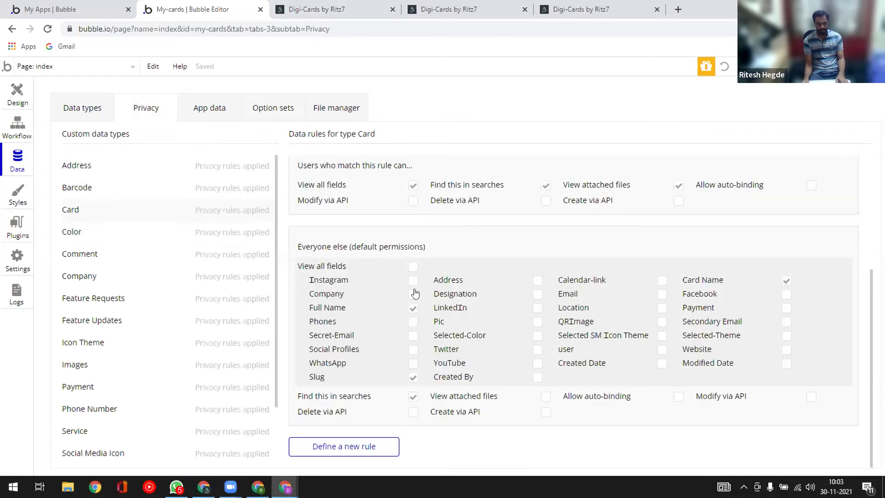
key(alt+Tab)
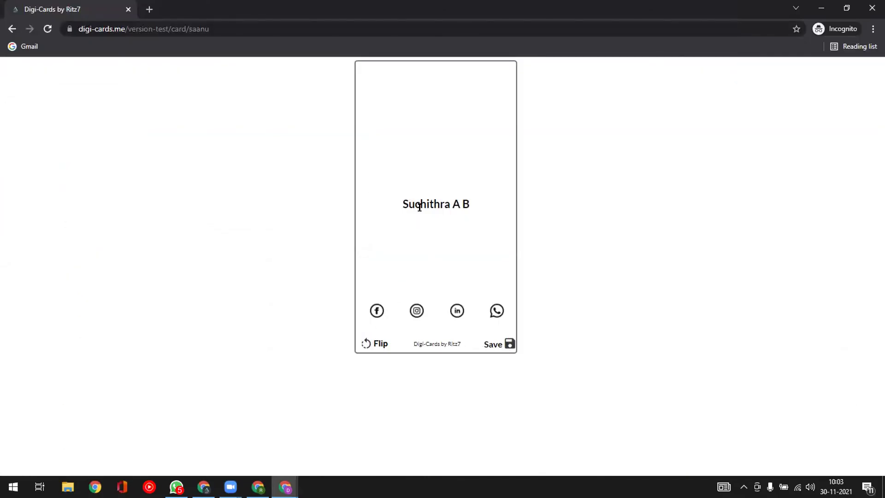
key(alt+Tab)
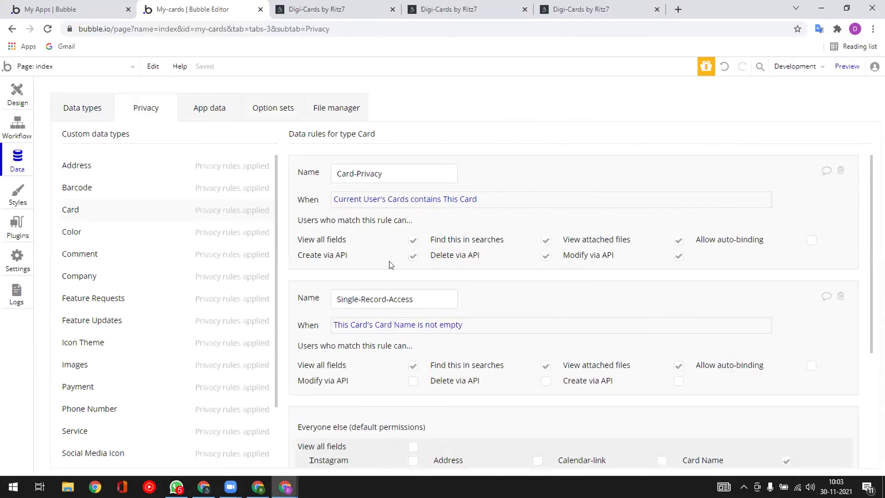
scroll(390, 265, down, 4)
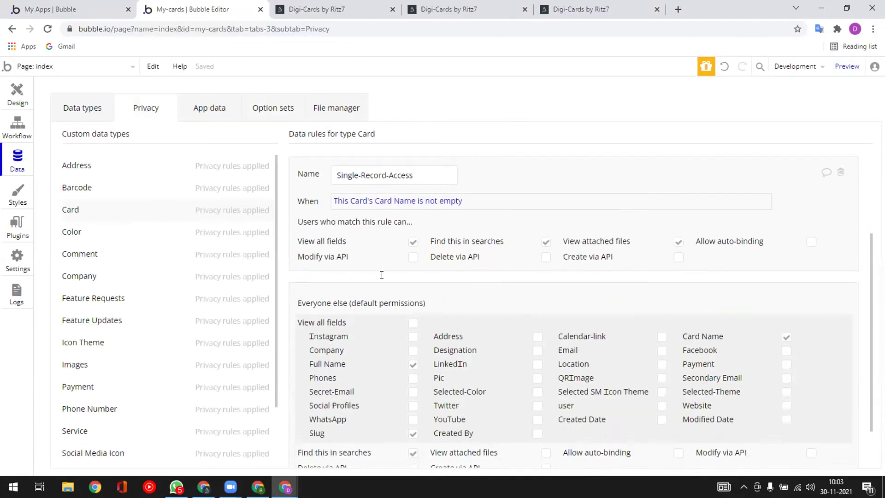
scroll(382, 275, up, 4)
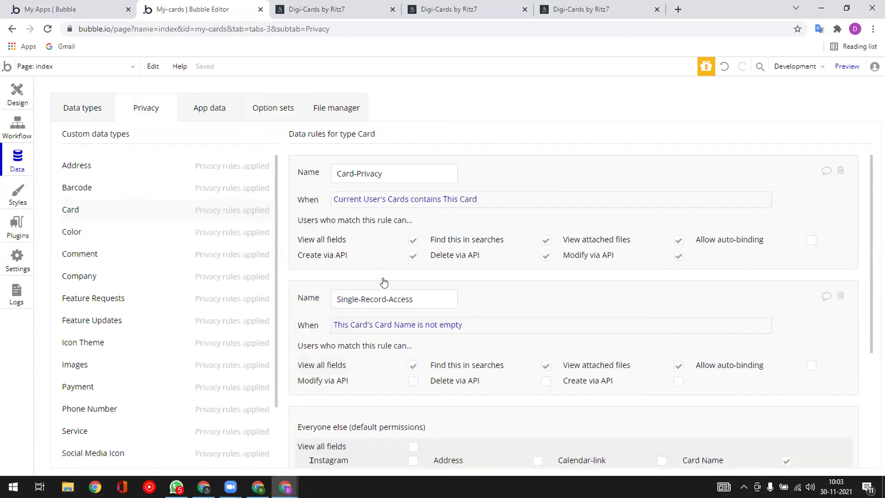